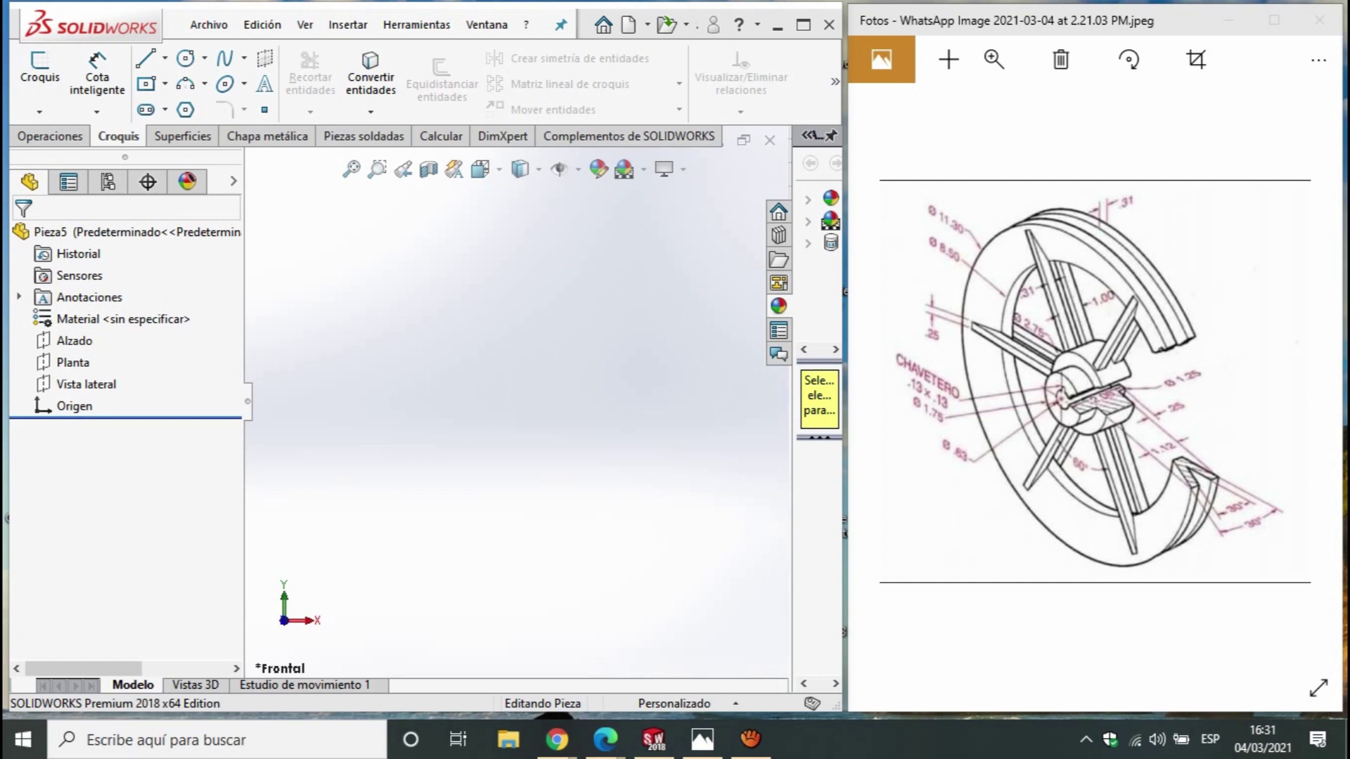
# Start a new sketch on the Vista lateral plane
pyautogui.click(116, 389)
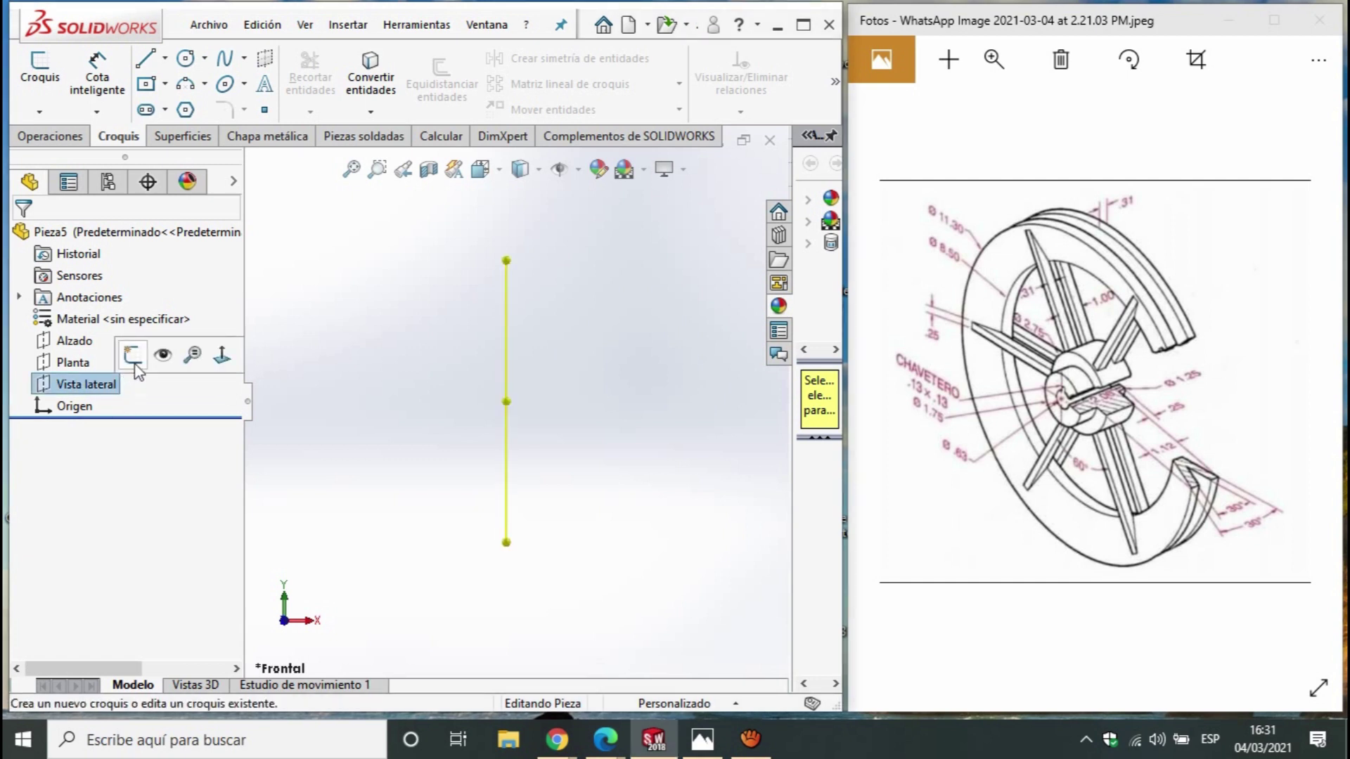
pyautogui.click(134, 357)
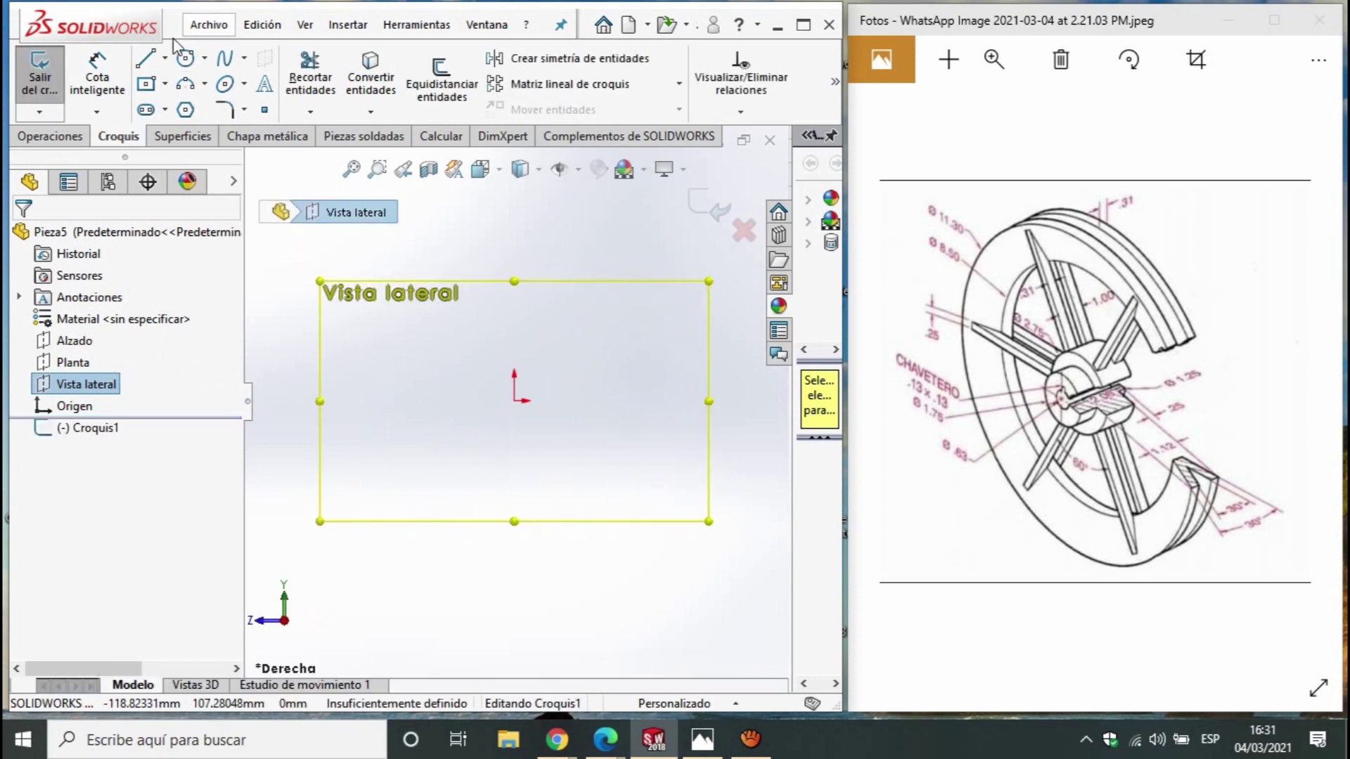
# Draw a horizontal centreline and a vertical line rising from the origin
pyautogui.click(166, 59)
pyautogui.click(180, 109)
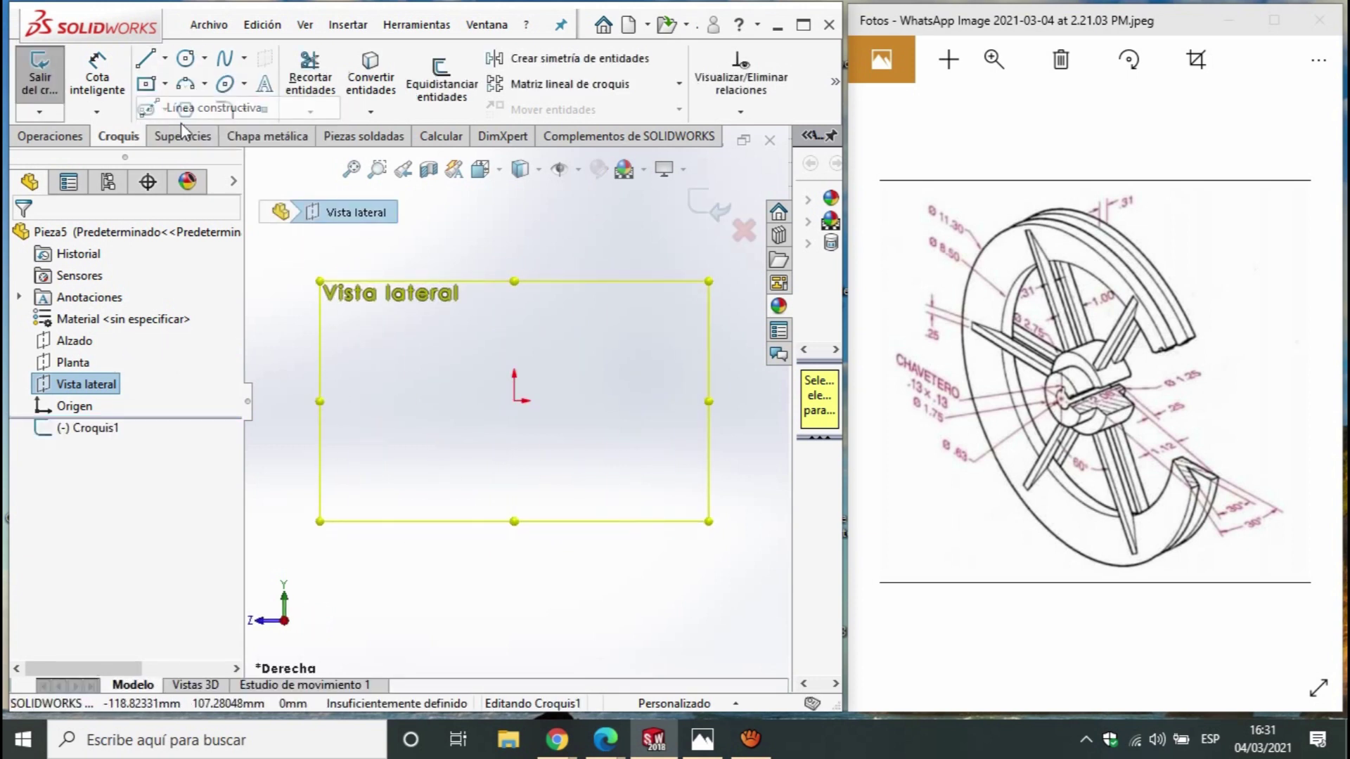
pyautogui.click(514, 402)
pyautogui.click(710, 400)
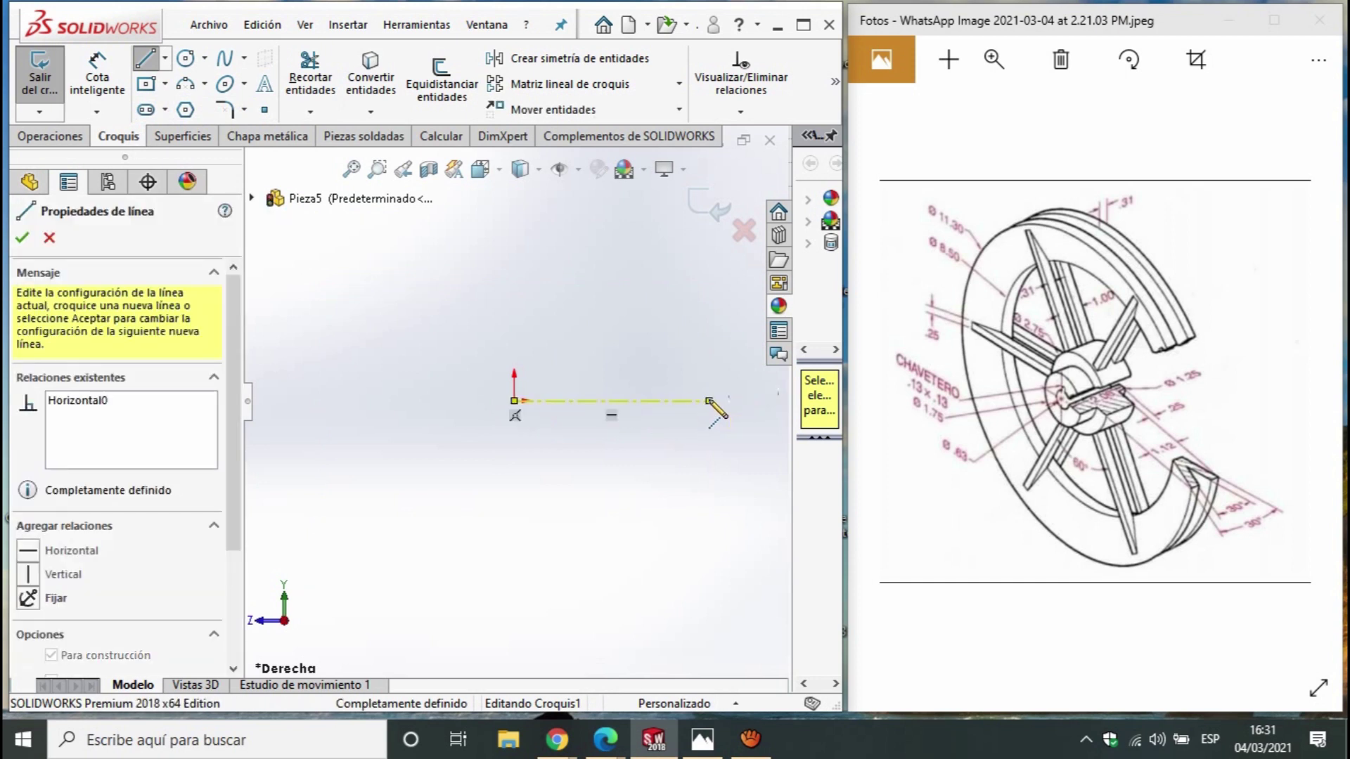
pyautogui.press('Escape')
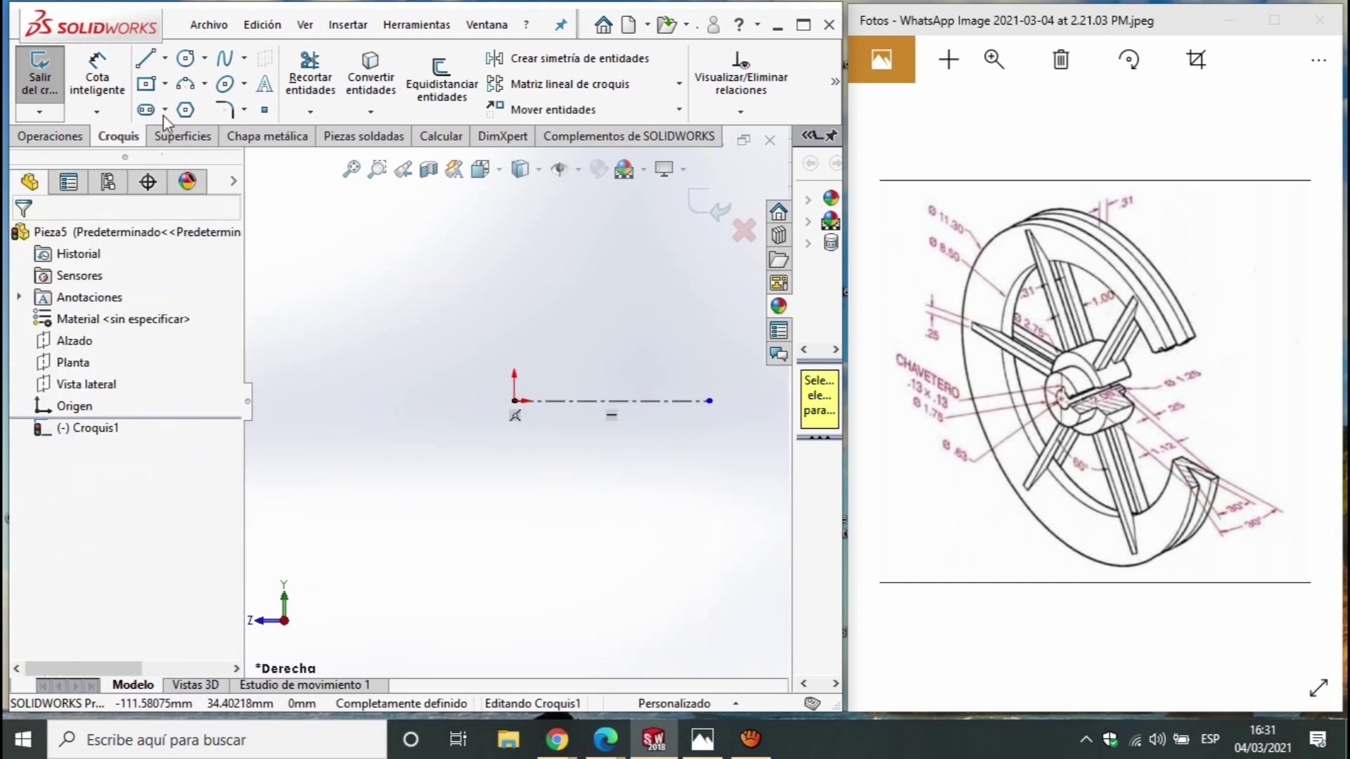
pyautogui.click(147, 62)
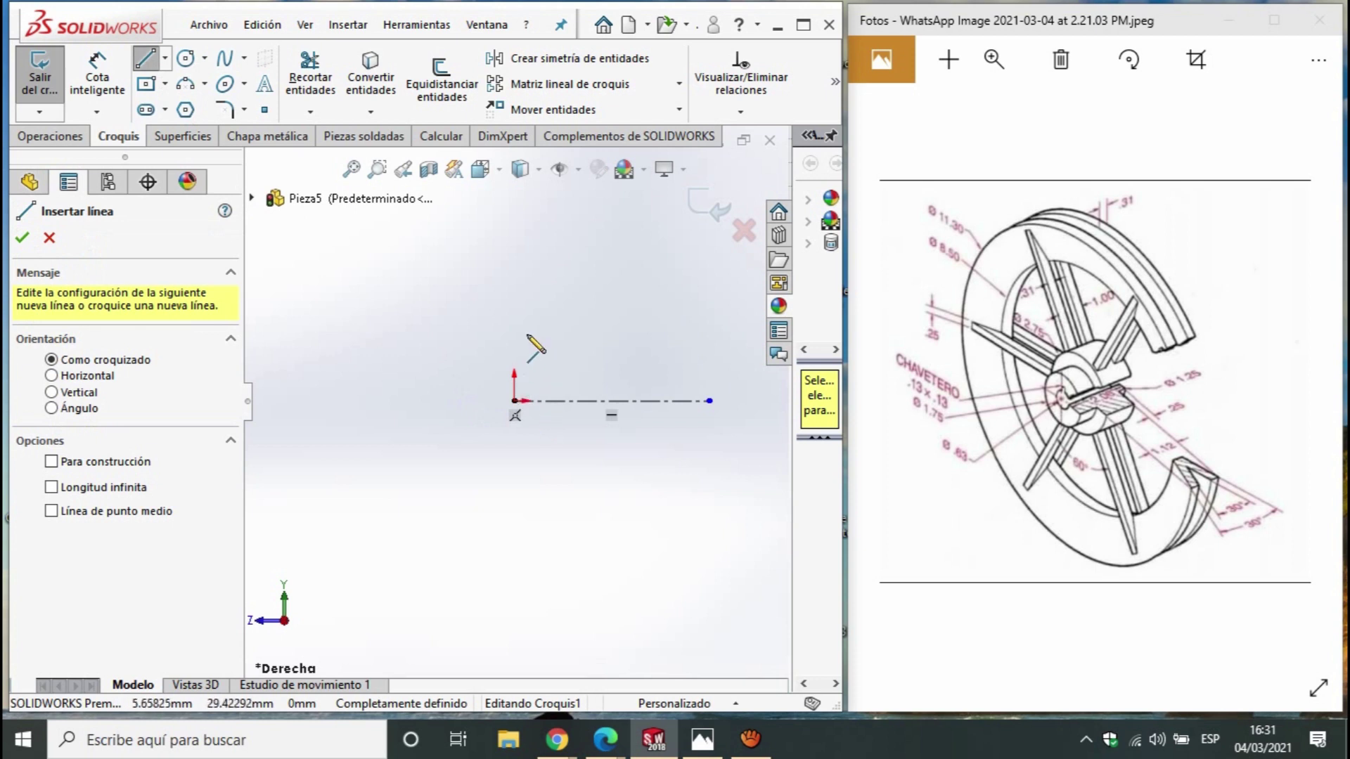
pyautogui.click(514, 401)
pyautogui.click(514, 214)
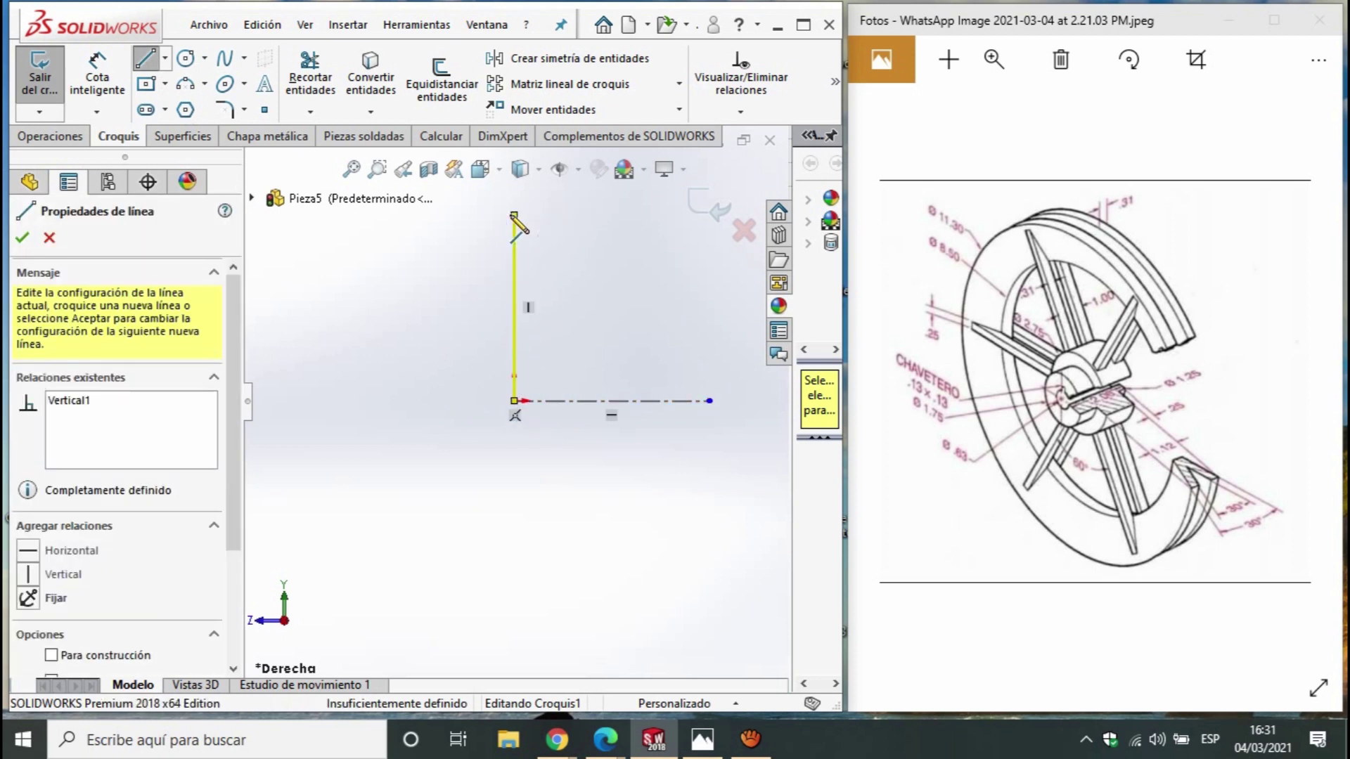
pyautogui.press('Escape')
# Add a short horizontal midpoint line centred on the vertical line's top end
pyautogui.click(165, 58)
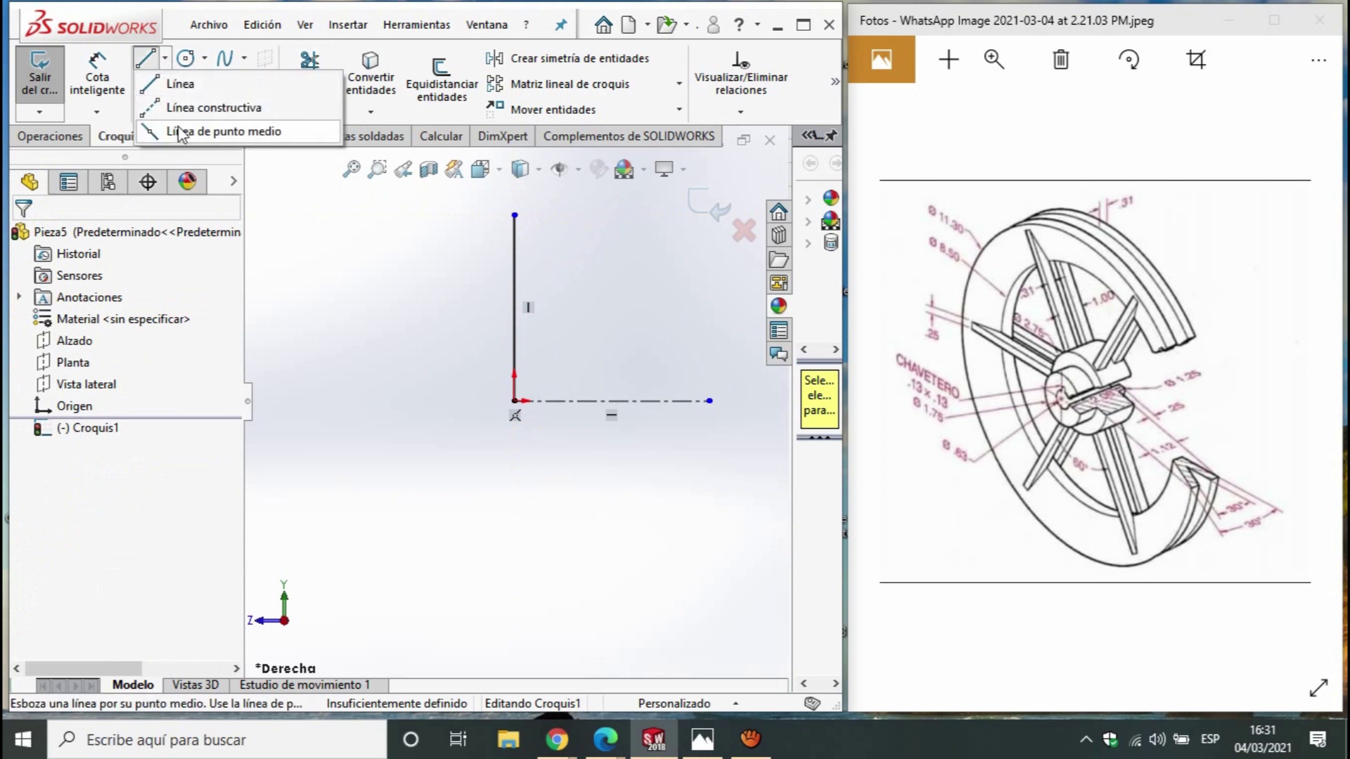
pyautogui.press('Return')
pyautogui.click(514, 214)
pyautogui.click(561, 215)
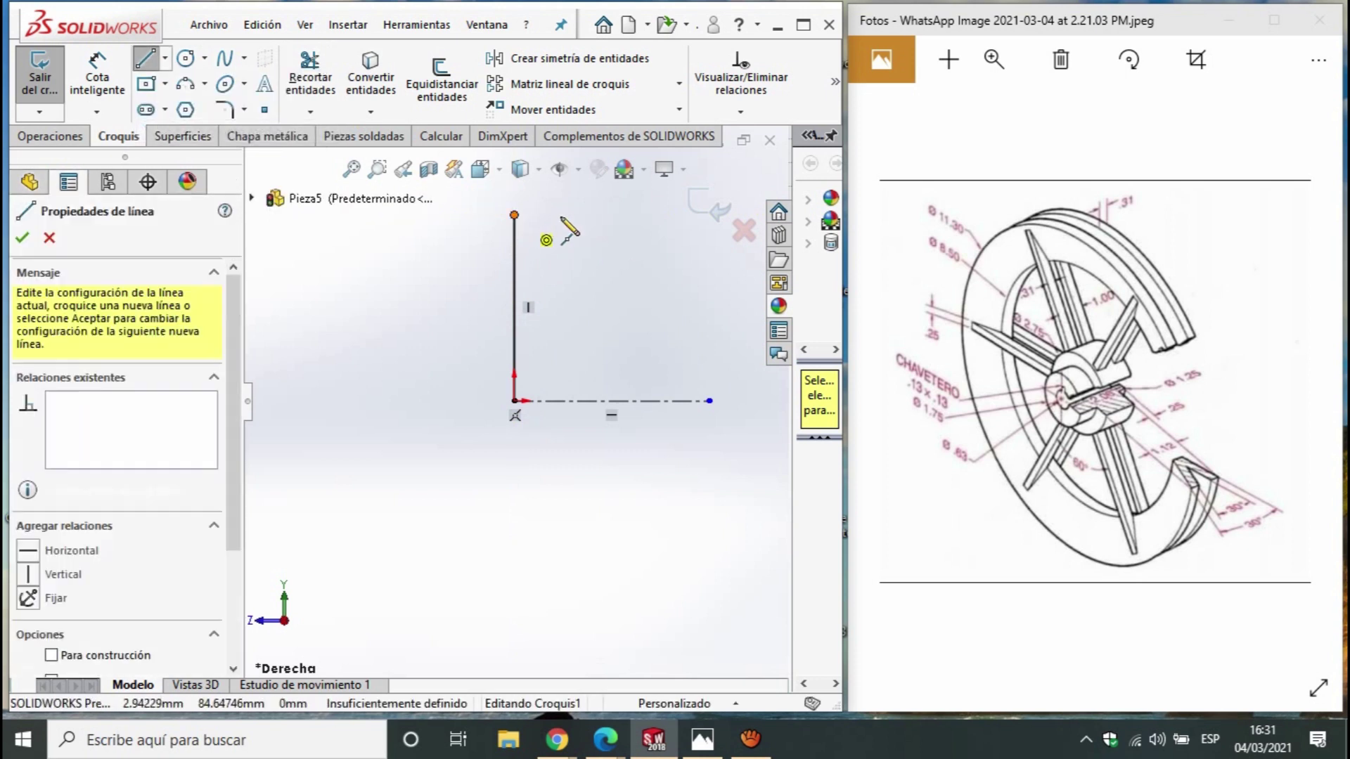
pyautogui.press('Escape')
pyautogui.click(118, 79)
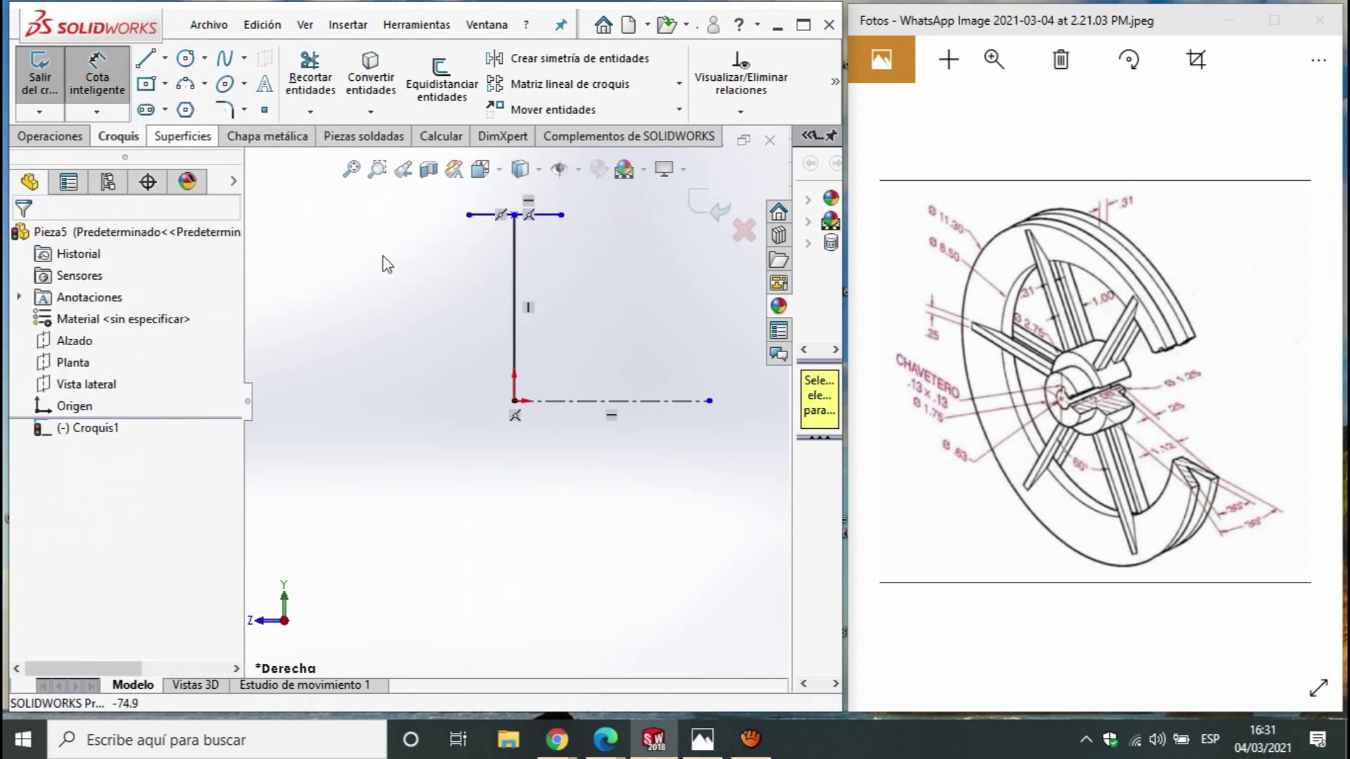
pyautogui.click(514, 401)
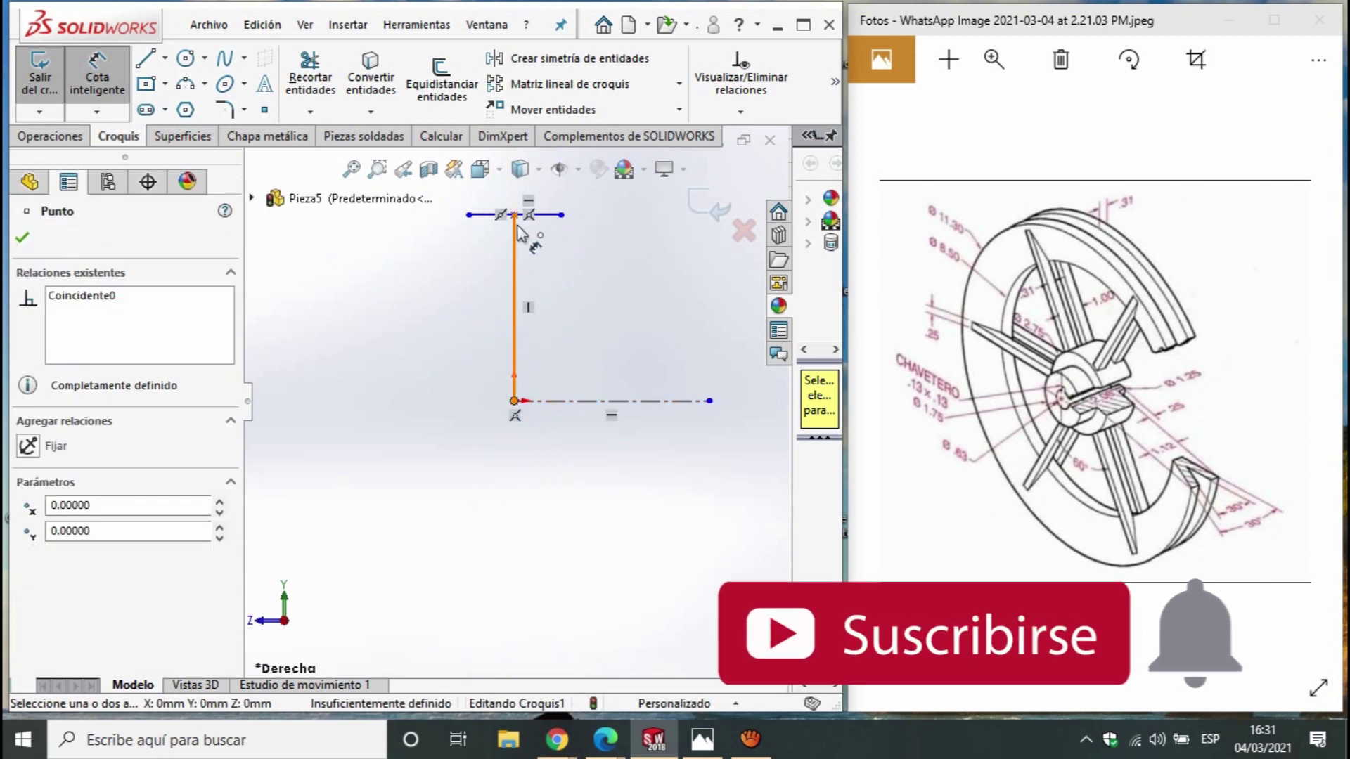
# Dimension the vertical line's height as 11.30/2 (5.65) from the origin
pyautogui.click(515, 215)
pyautogui.click(355, 331)
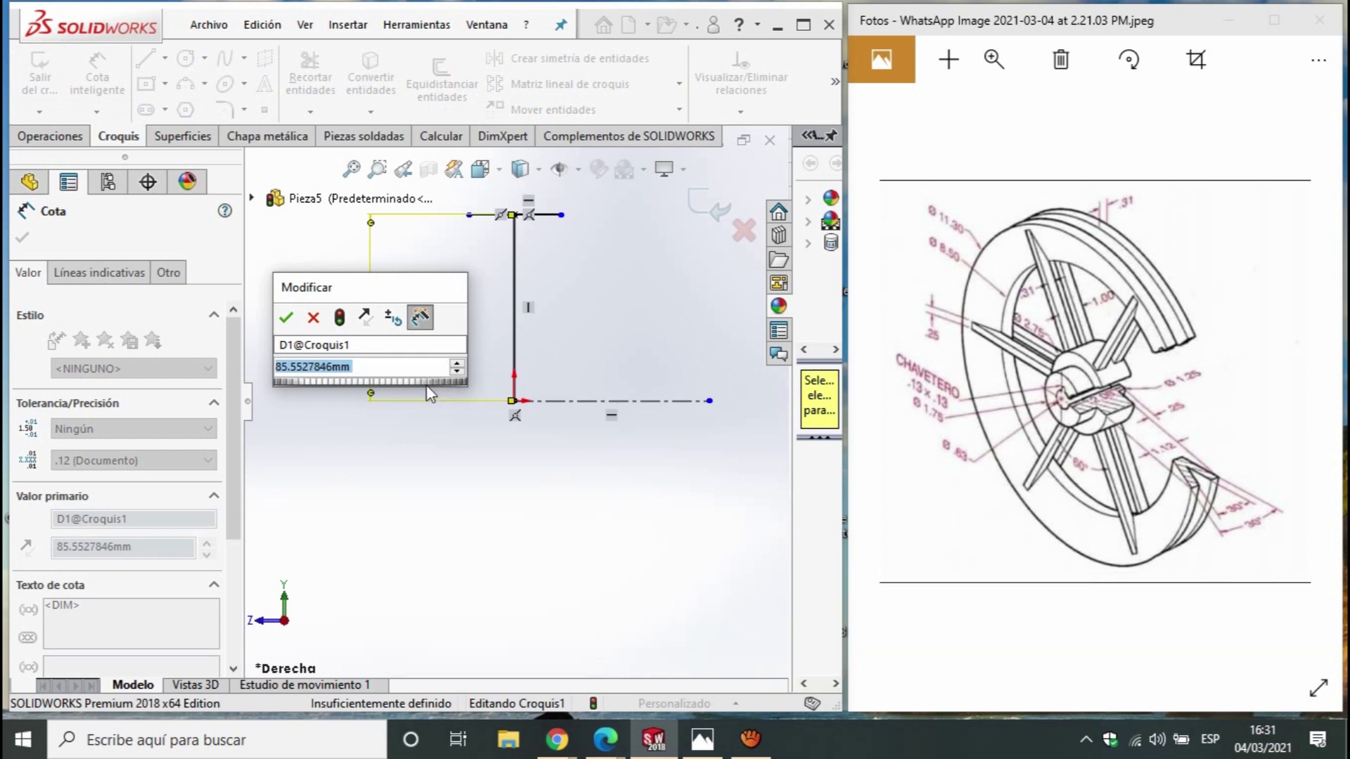
pyautogui.write('11.30')
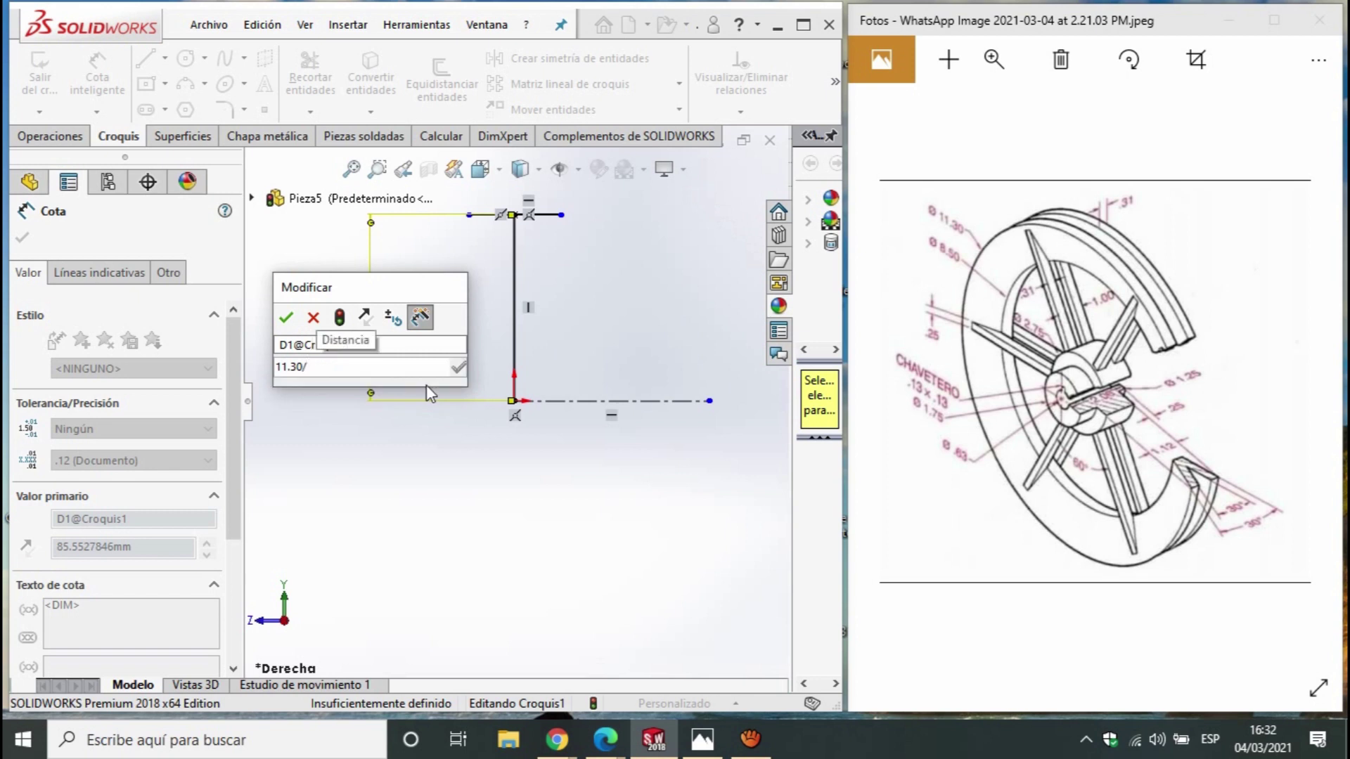
pyautogui.write('/2')
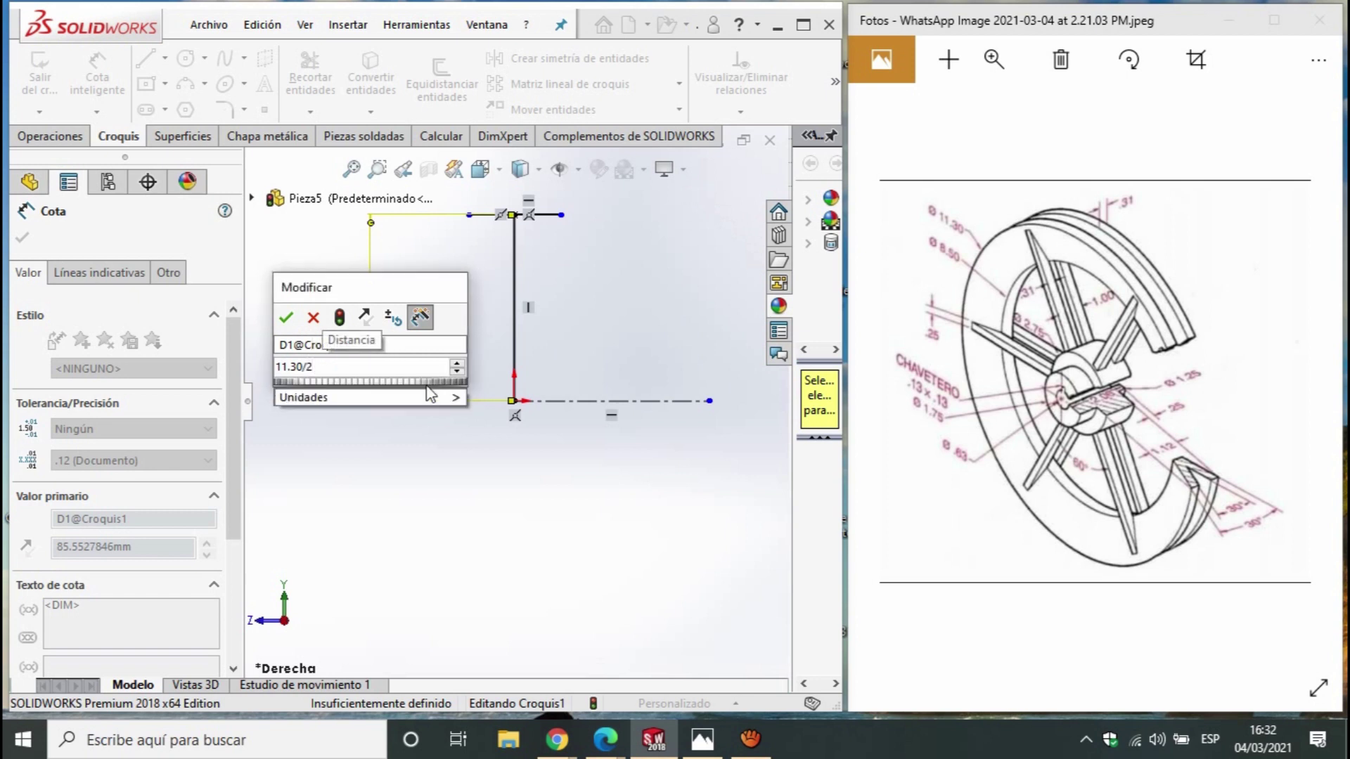
pyautogui.press('Return')
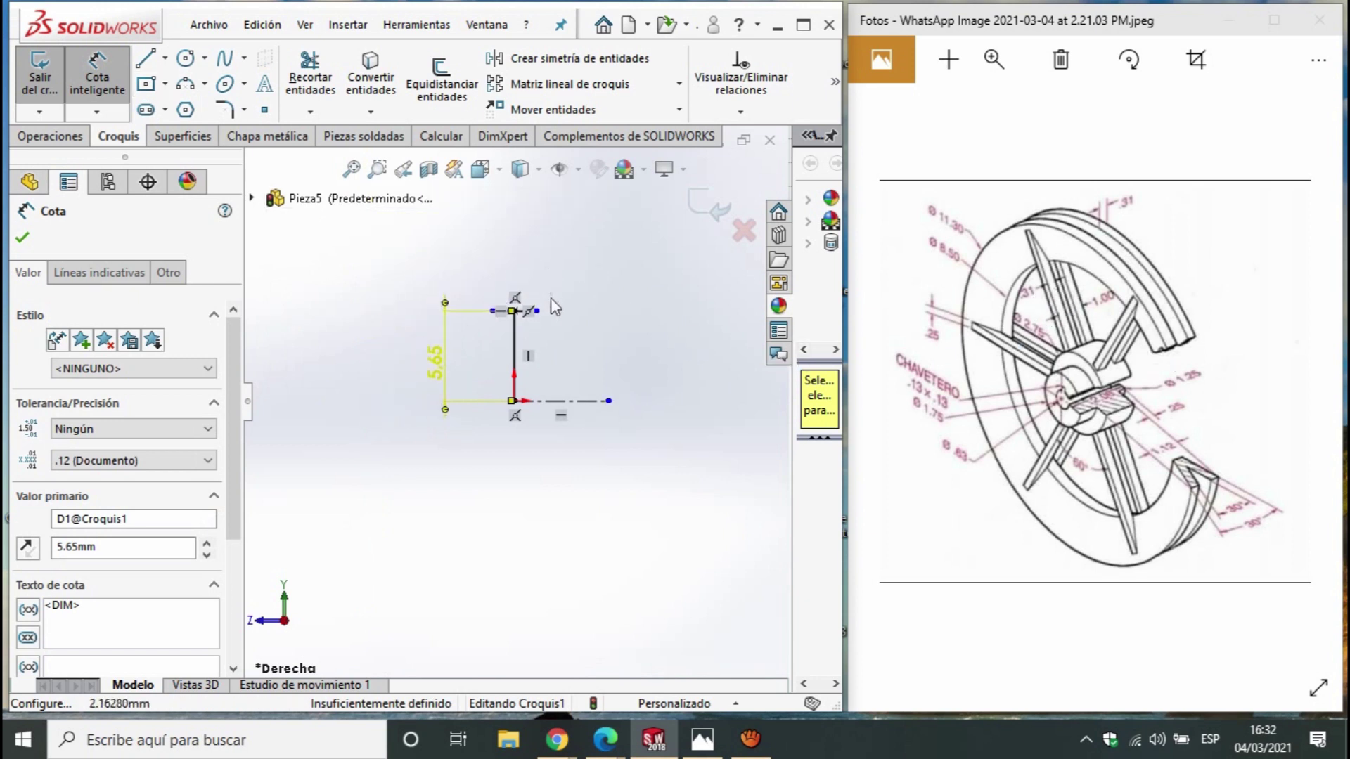
# Set the short top line's width to 1.12
pyautogui.click(508, 332)
pyautogui.click(501, 294)
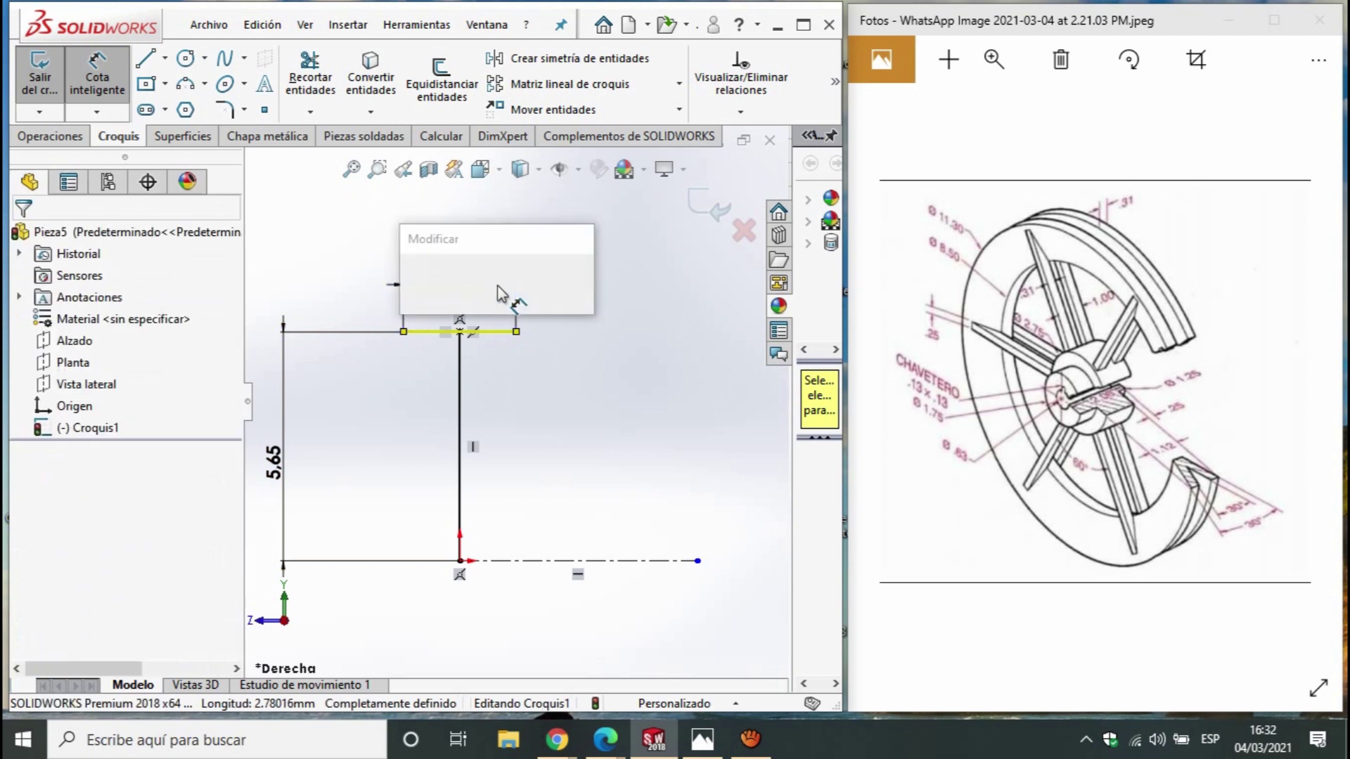
pyautogui.write('1,')
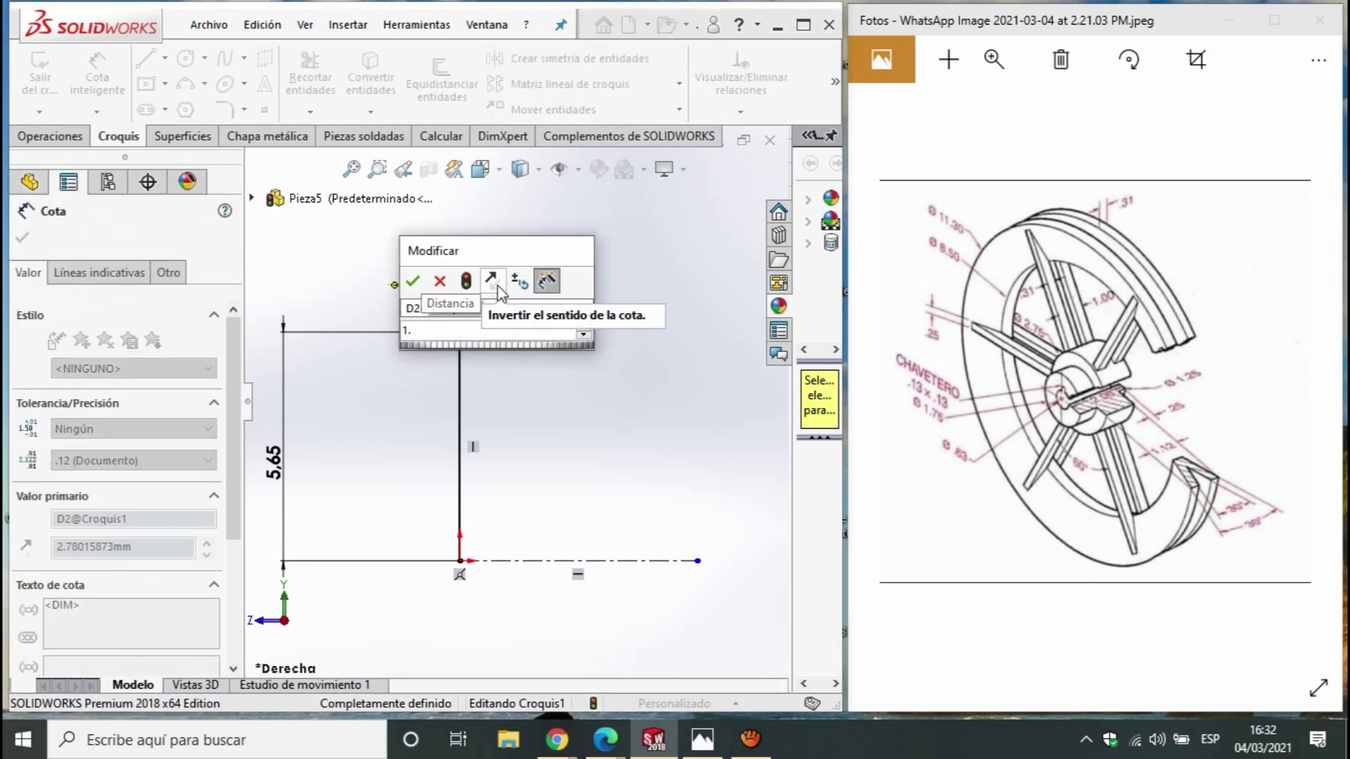
pyautogui.write('12')
pyautogui.press('Return')
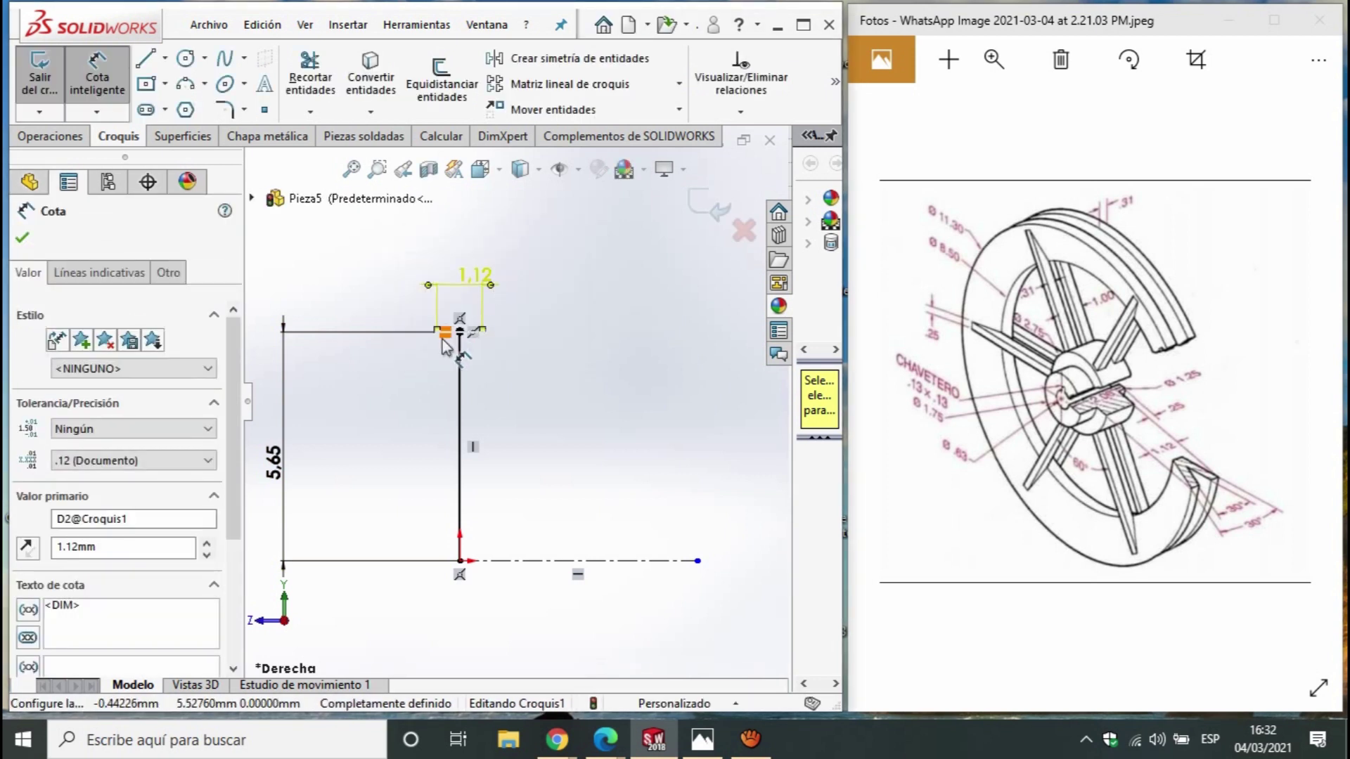
pyautogui.scroll(-2, 442, 332)
pyautogui.click(163, 59)
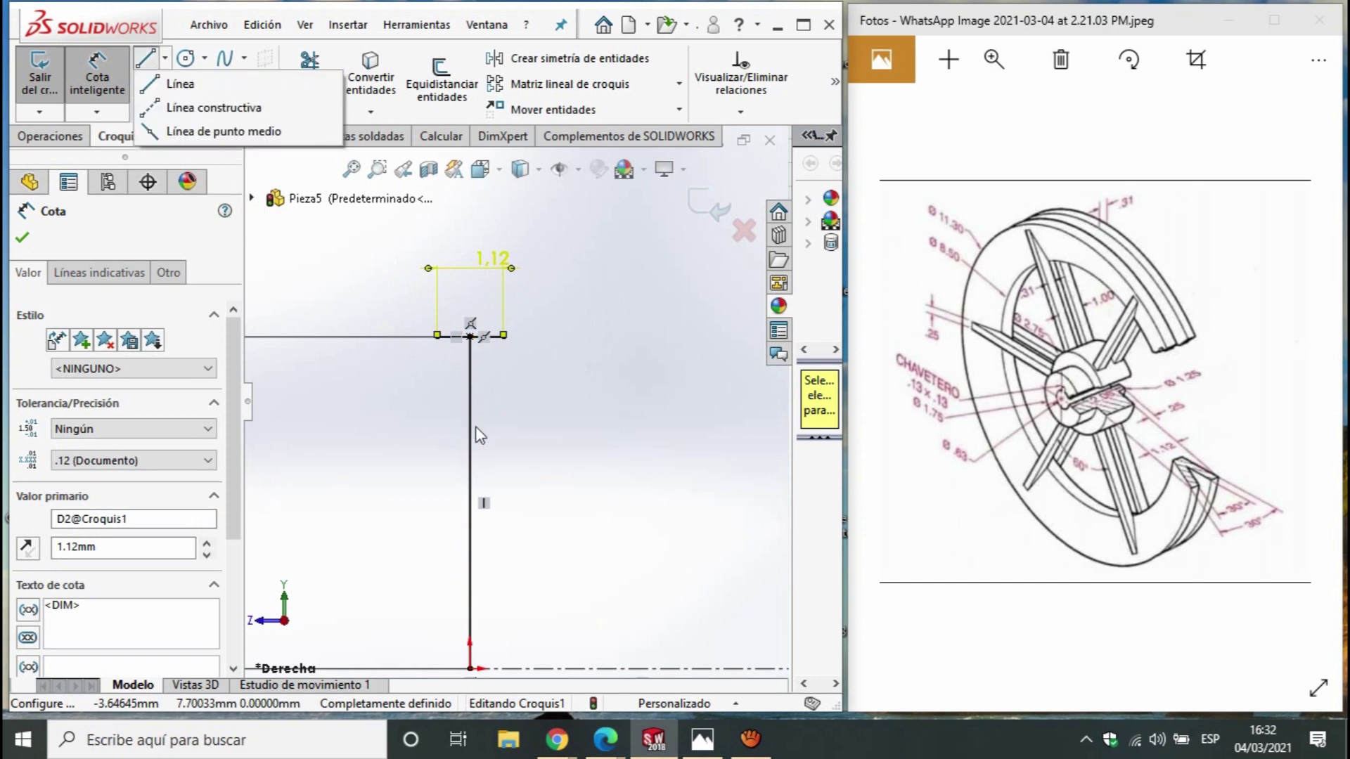
# Draw the tapered trapezoid sides and bottom hanging from the top line
pyautogui.click(181, 85)
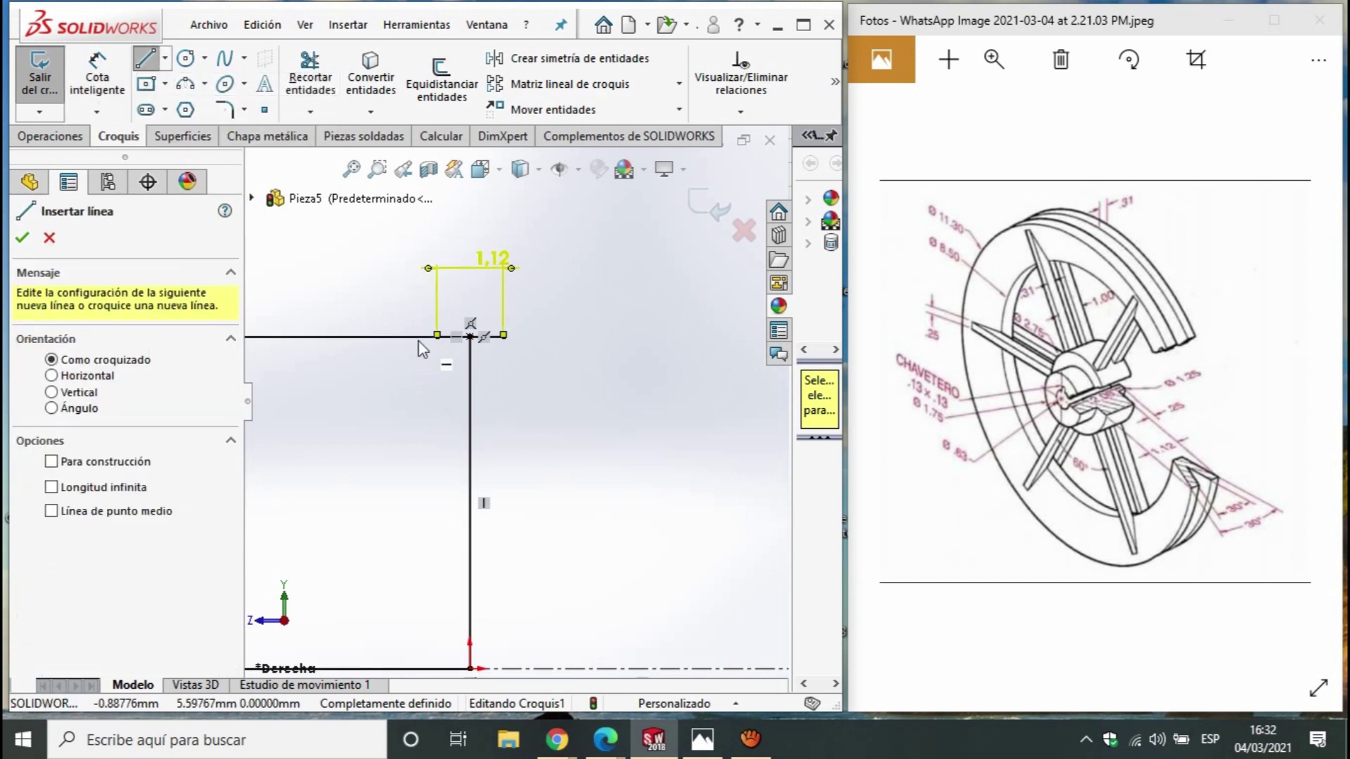
pyautogui.click(436, 336)
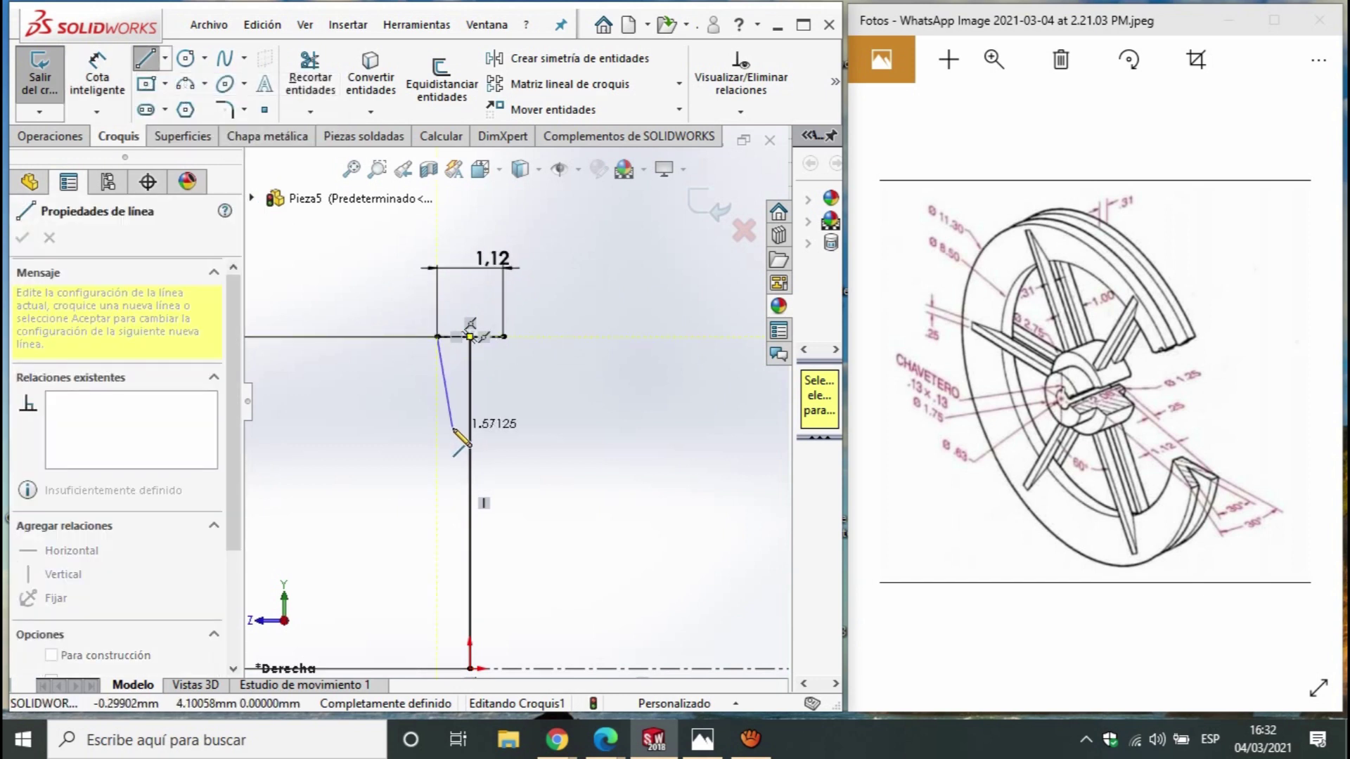
pyautogui.click(482, 428)
pyautogui.click(503, 337)
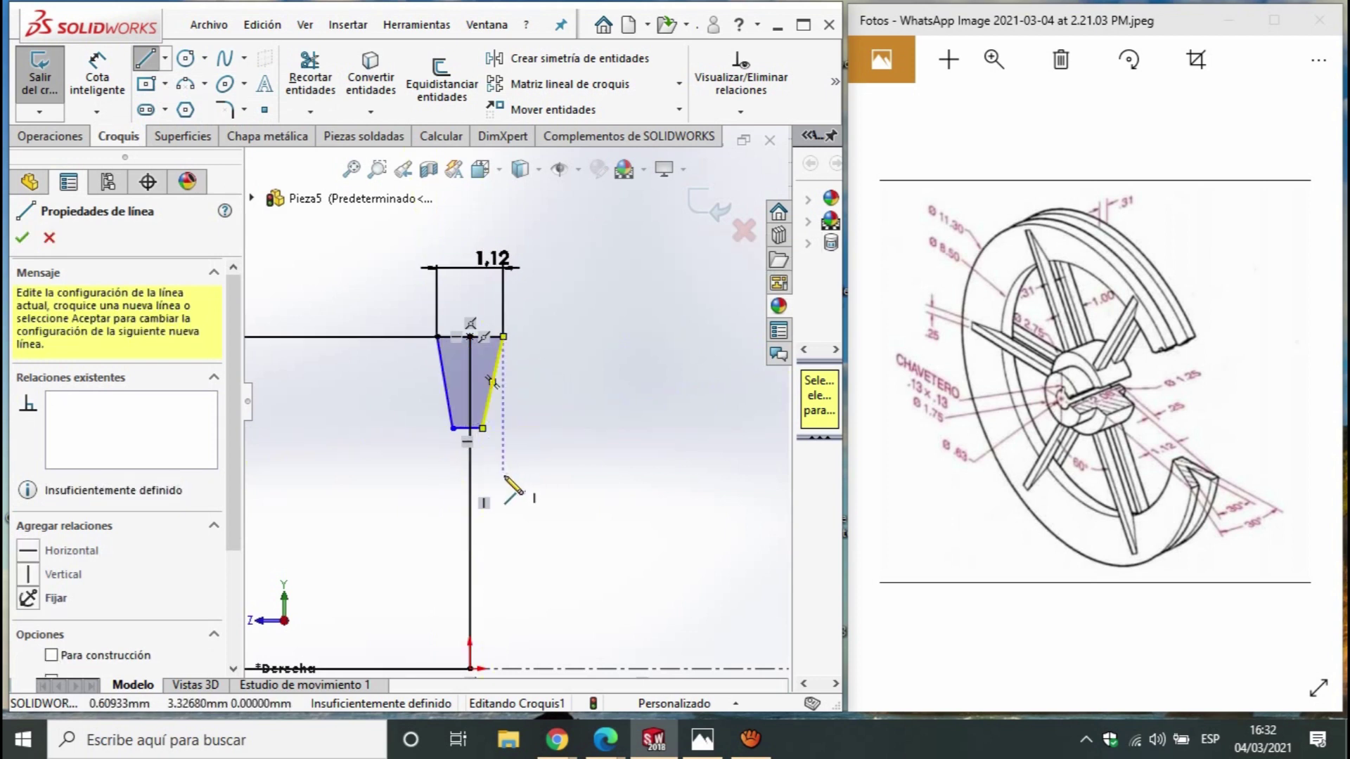
pyautogui.press('Escape')
pyautogui.press('f')
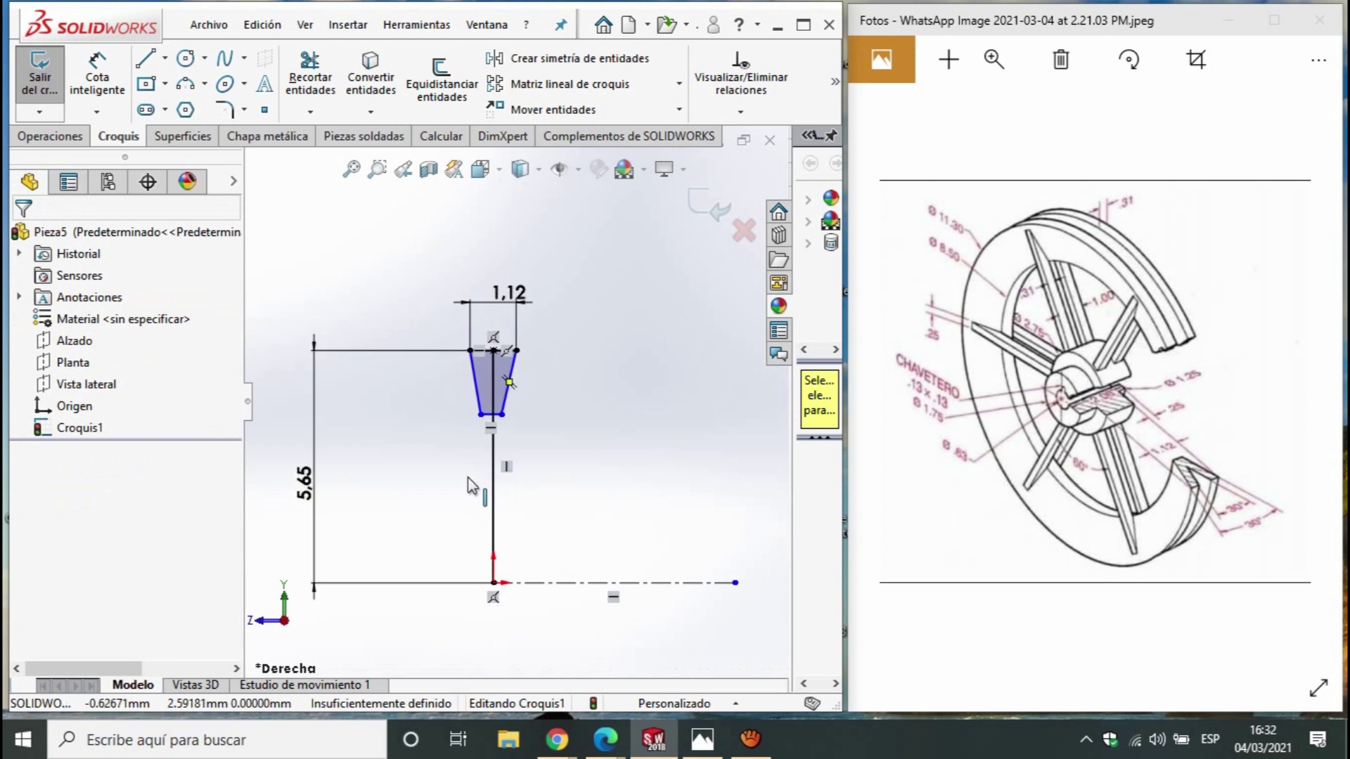
# Dimension the trapezoid's bottom corner 8.5/2 (4.25) above the origin
pyautogui.click(99, 83)
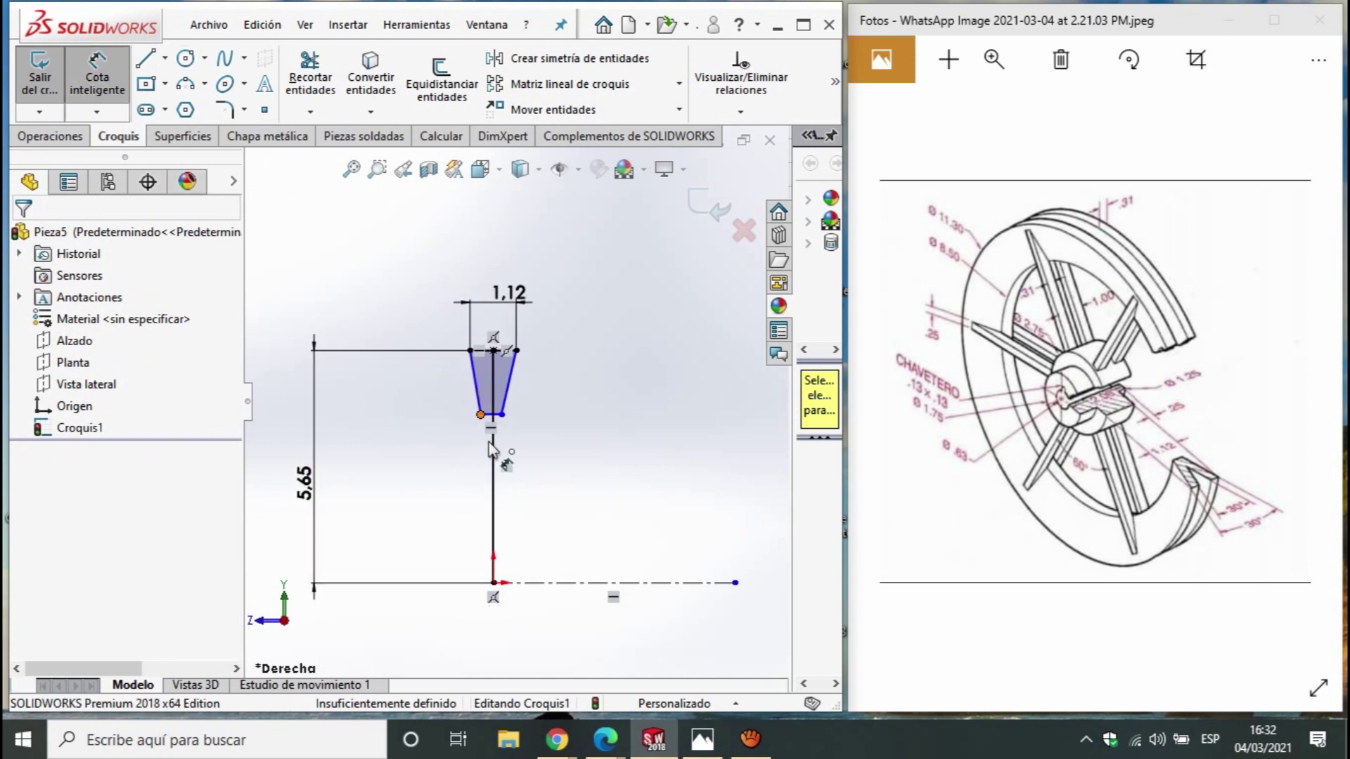
pyautogui.click(481, 416)
pyautogui.click(494, 582)
pyautogui.click(381, 420)
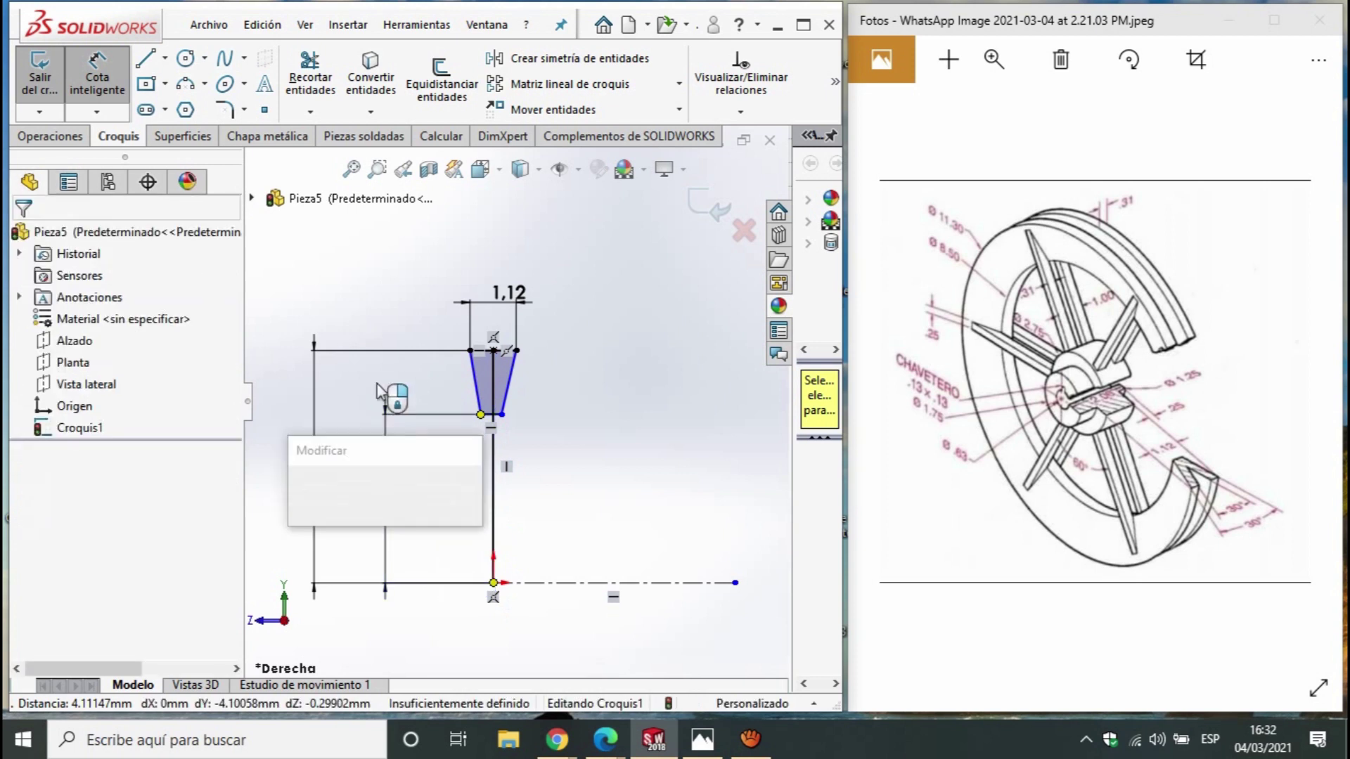
pyautogui.write('8.5/2')
pyautogui.press('Return')
pyautogui.scroll(-2, 492, 422)
pyautogui.scroll(-3, 506, 415)
pyautogui.scroll(-2, 562, 397)
pyautogui.press('Escape')
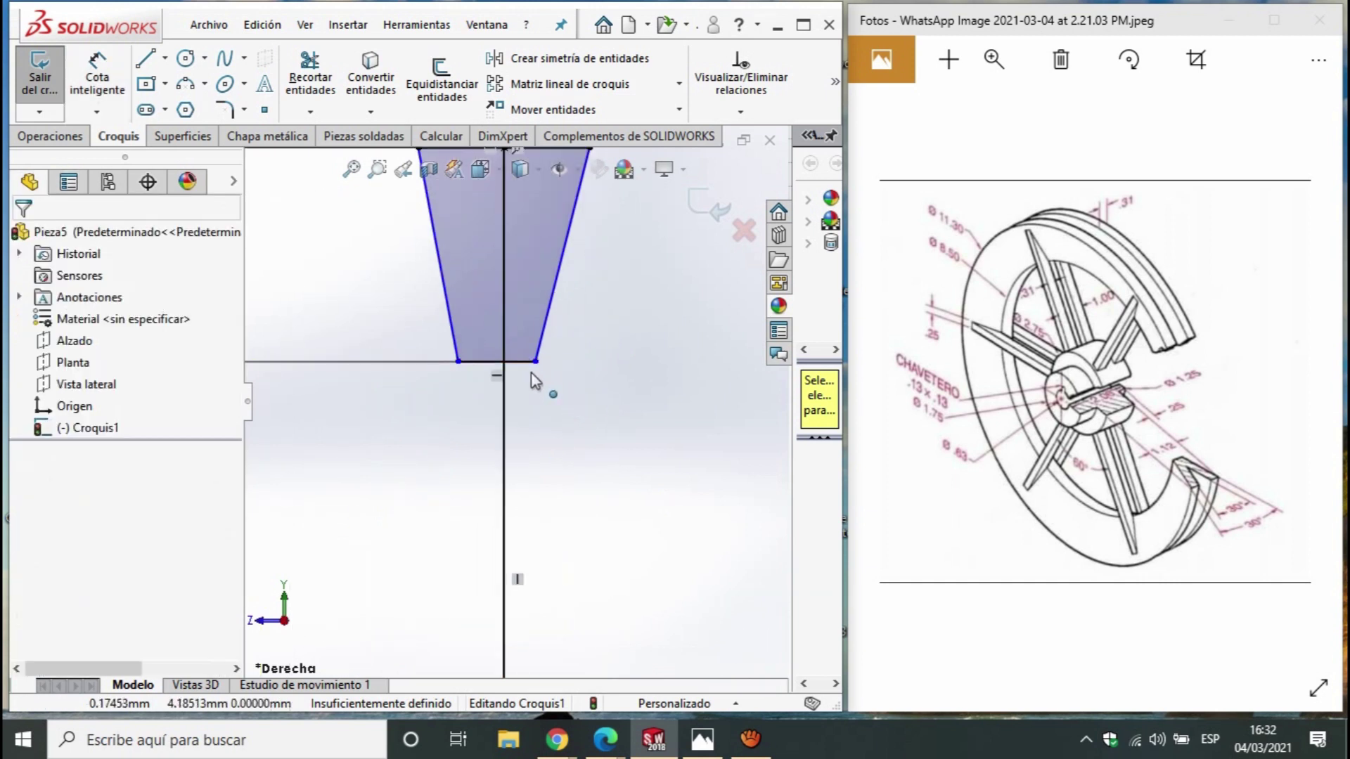
# Centre the trapezoid's bottom edge on the vertical centreline with Midpoint and Coincident relations
pyautogui.click(504, 371)
pyautogui.press('Escape')
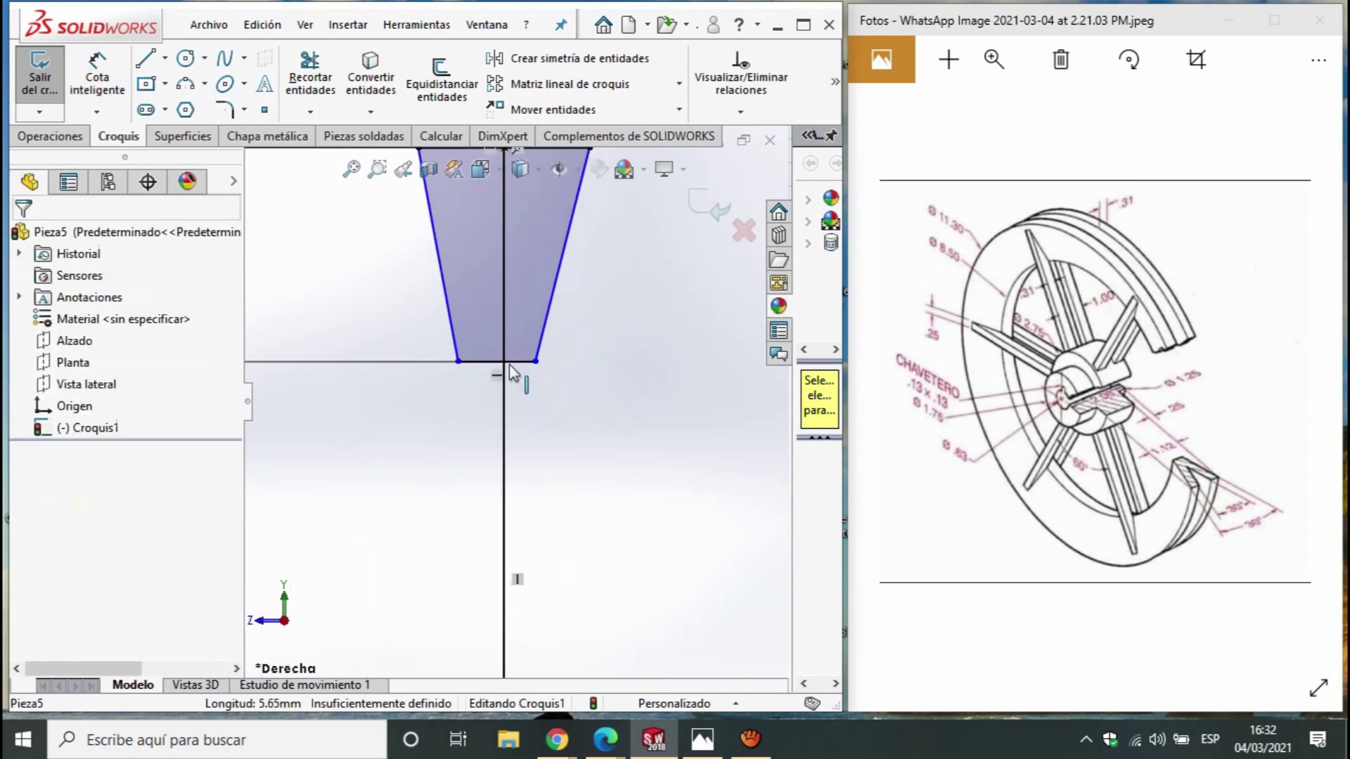
pyautogui.click(510, 365)
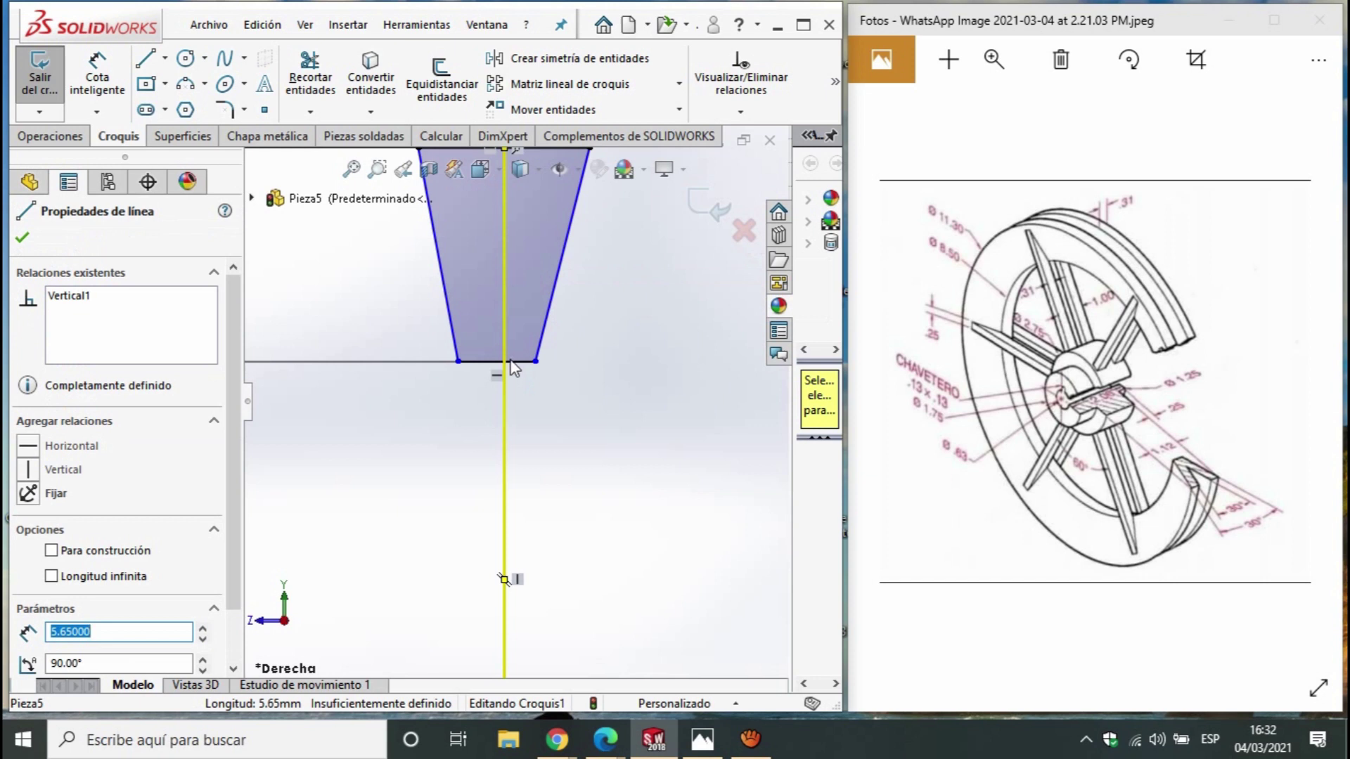
pyautogui.click(521, 363)
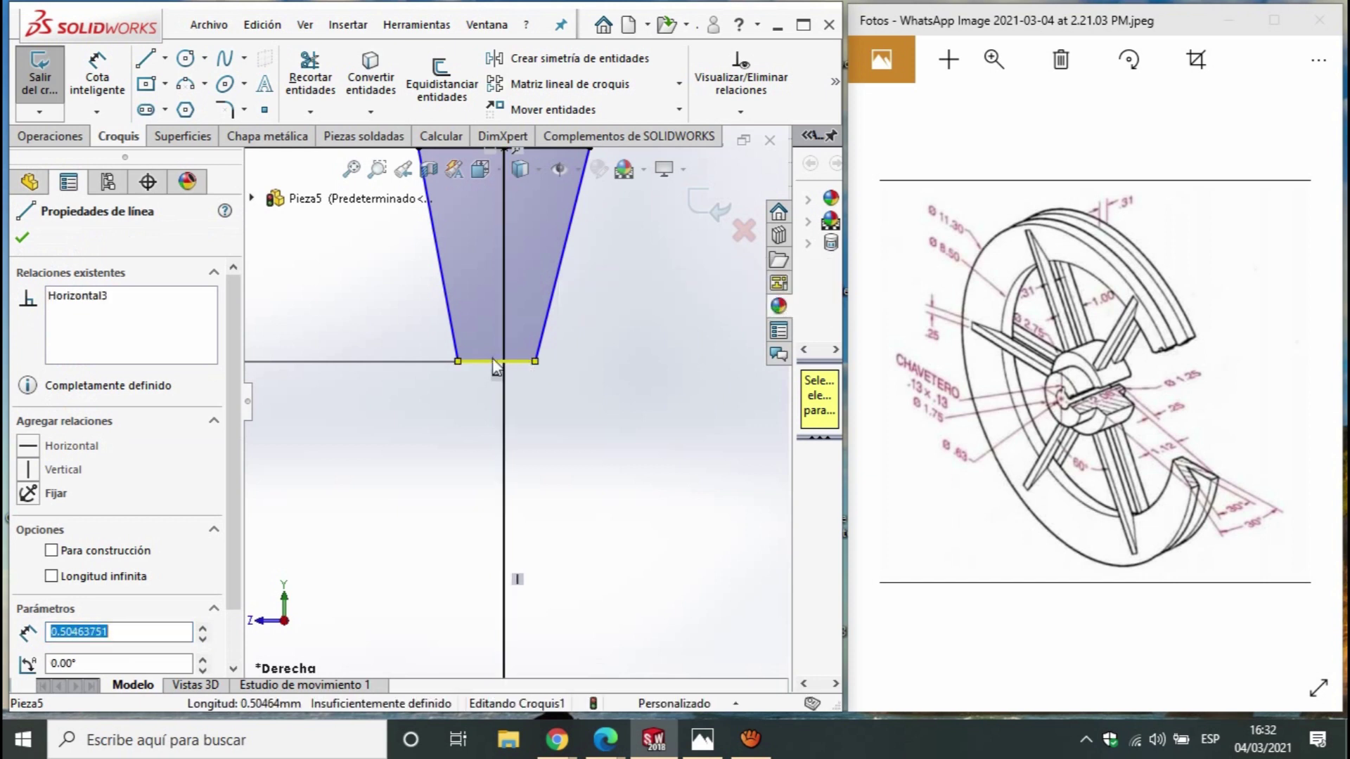
pyautogui.keyDown('ctrl'); pyautogui.click(495, 362); pyautogui.keyUp('ctrl')
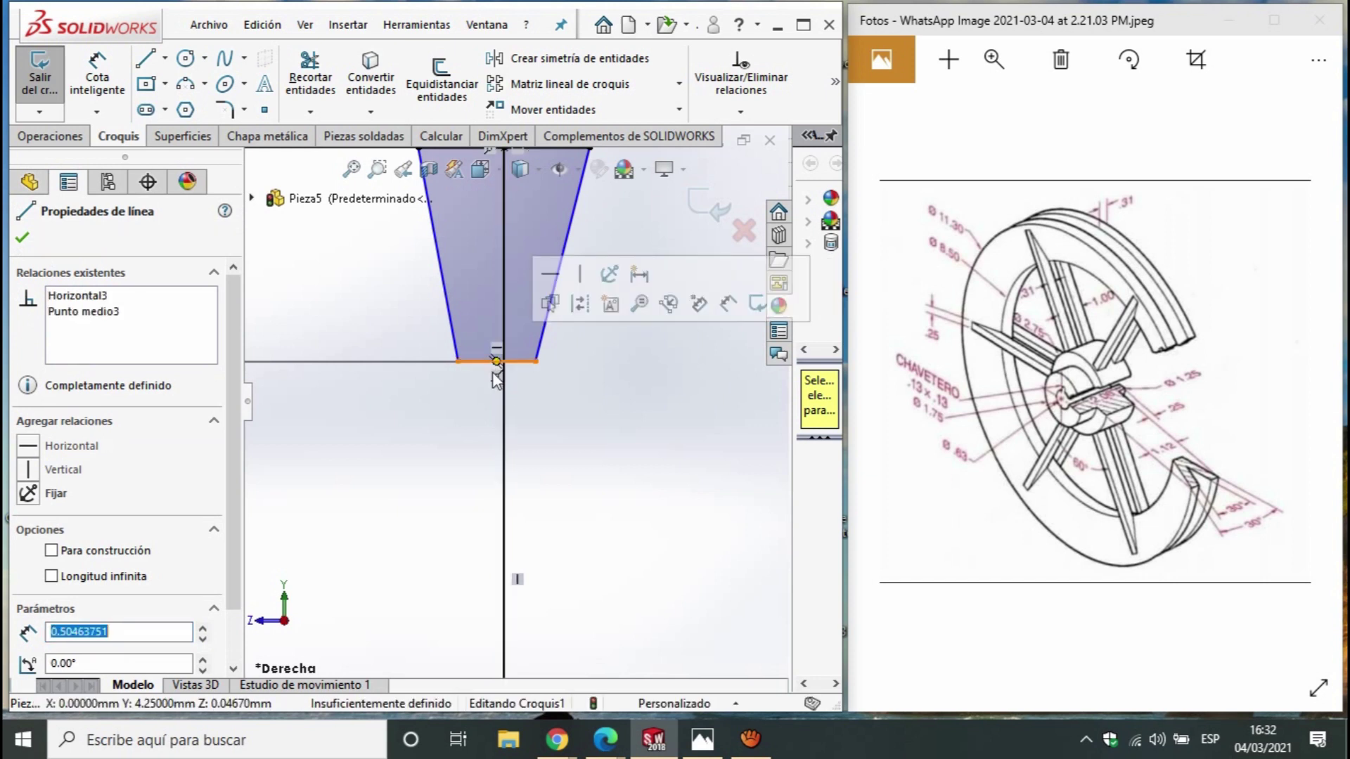
pyautogui.keyDown('ctrl'); pyautogui.click(506, 441); pyautogui.keyUp('ctrl')
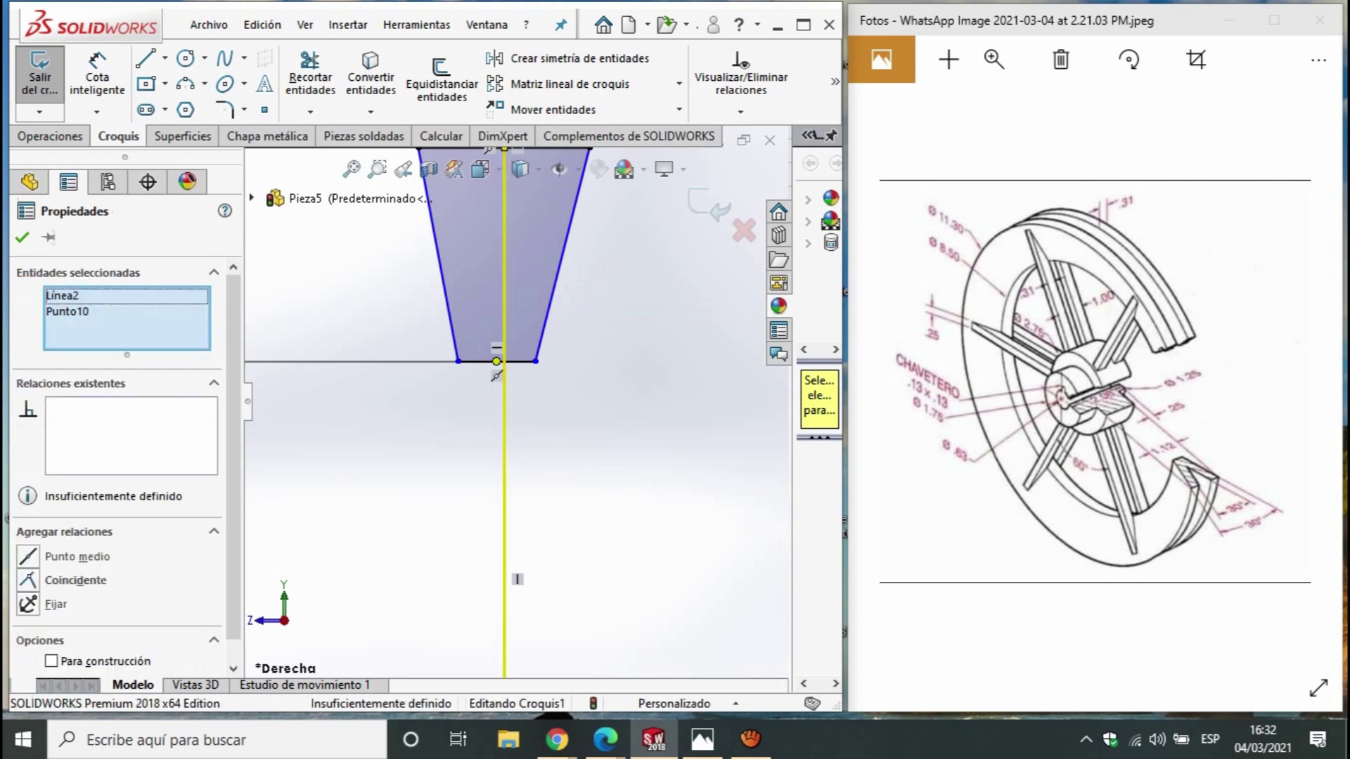
pyautogui.click(32, 582)
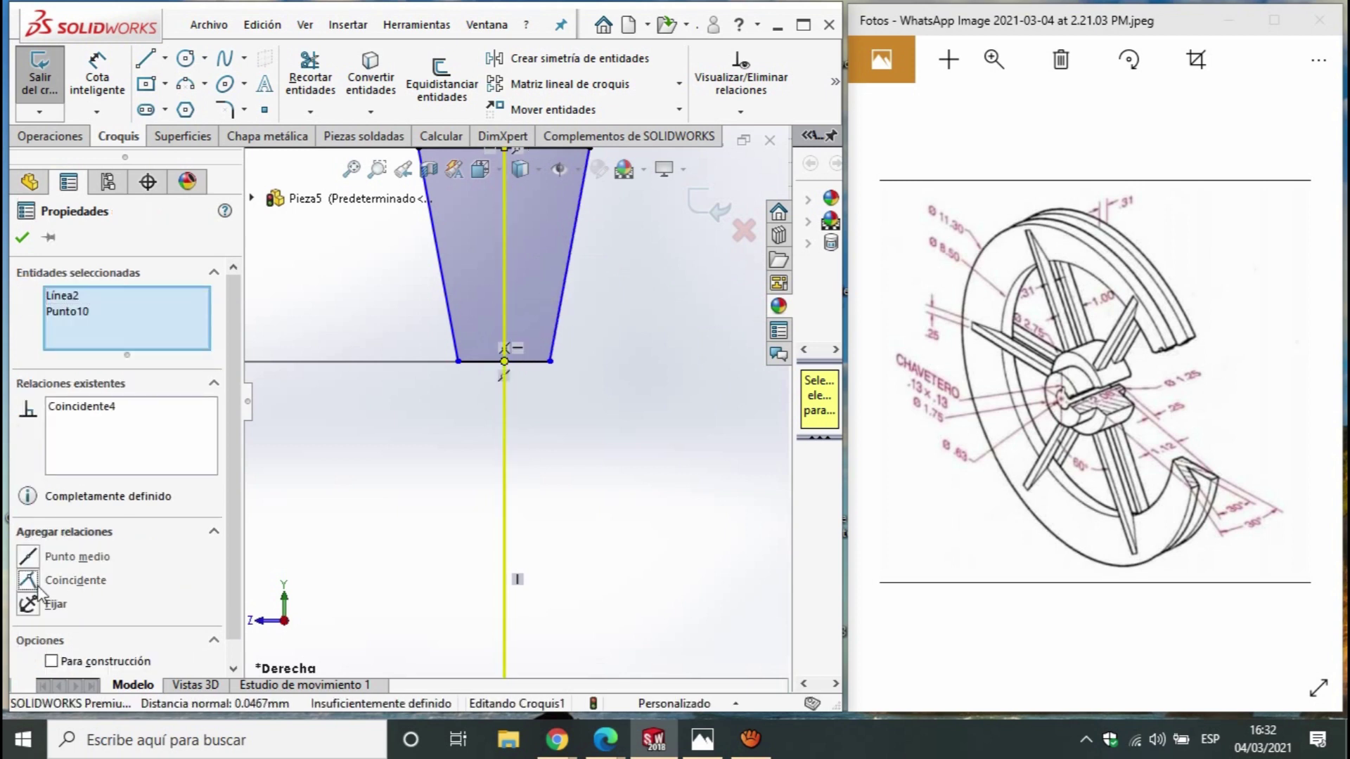
pyautogui.scroll(3, 513, 405)
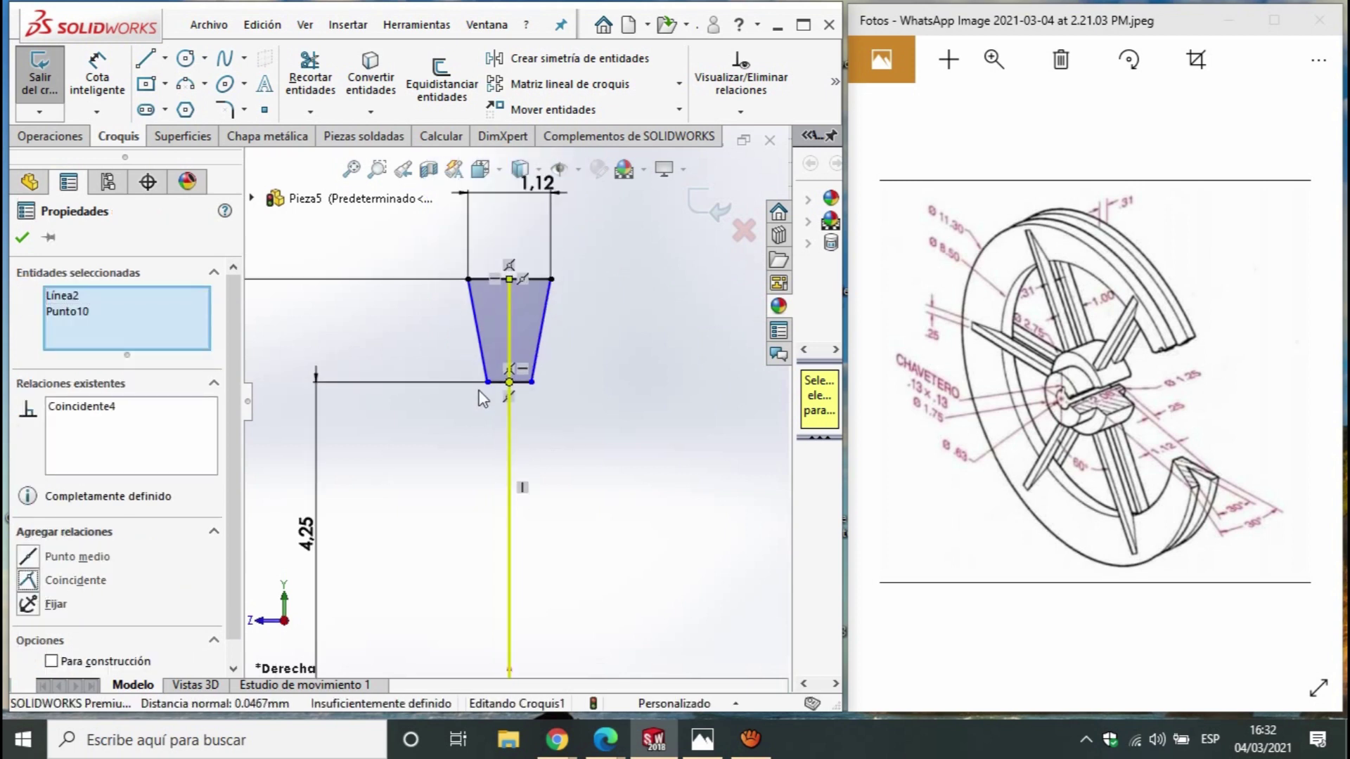
# Set the angle between the two slanted sides to 30°
pyautogui.click(99, 88)
pyautogui.click(475, 320)
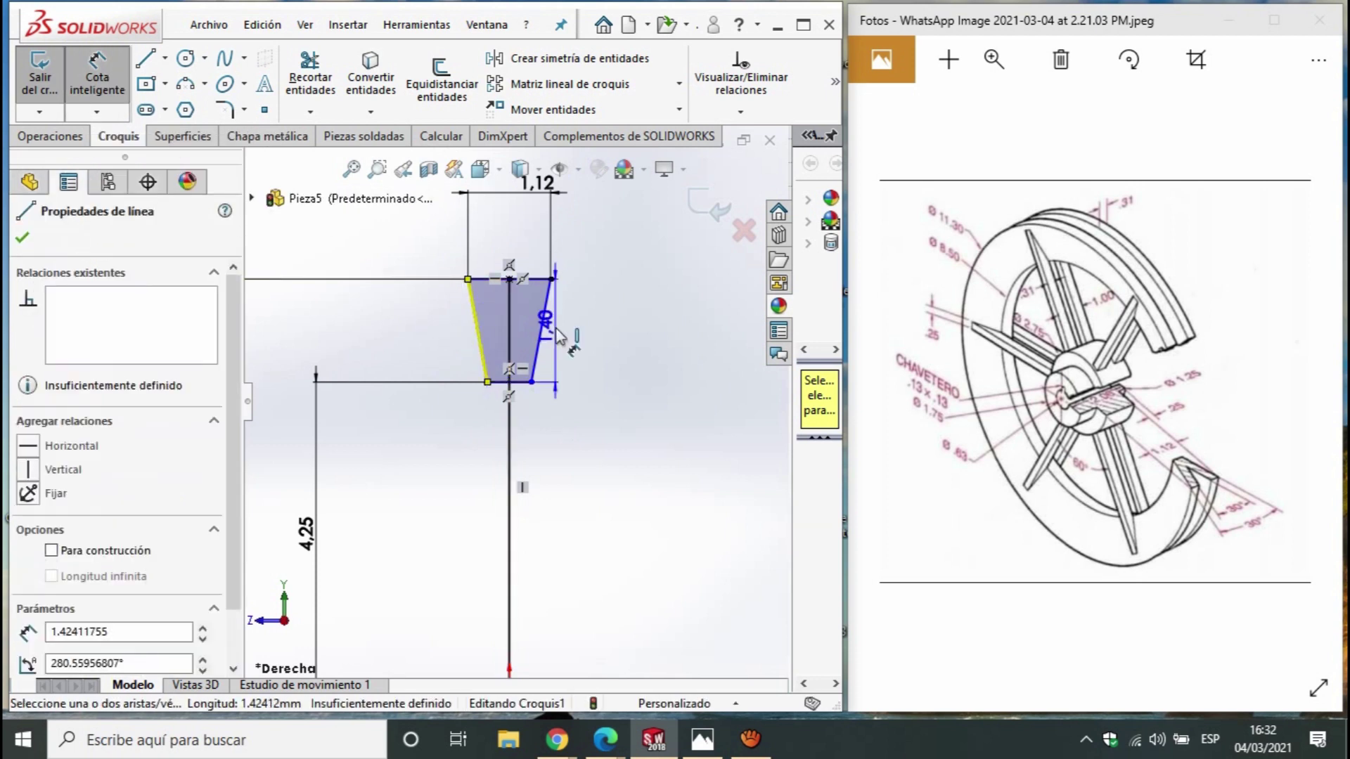
pyautogui.click(541, 331)
pyautogui.scroll(3, 513, 397)
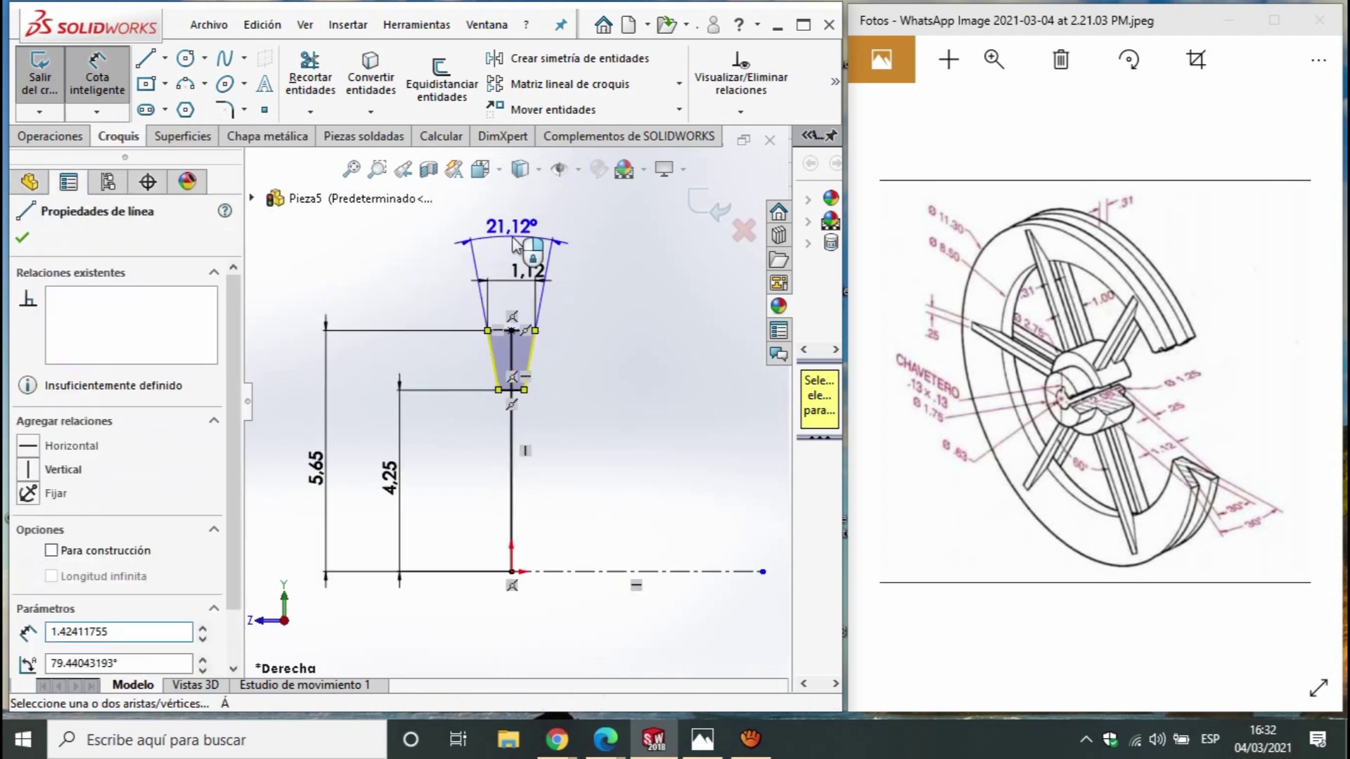
pyautogui.click(517, 243)
pyautogui.write('30')
pyautogui.press('Return')
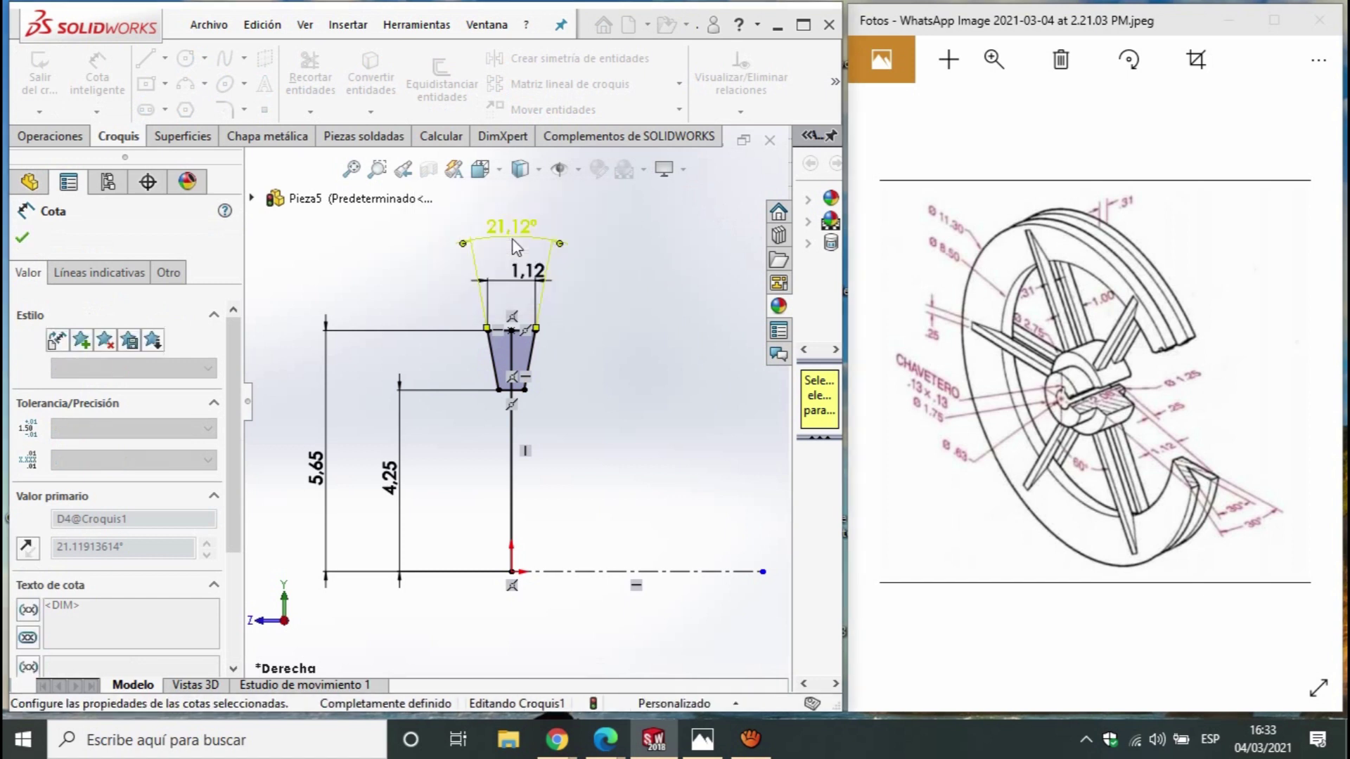
pyautogui.scroll(2, 541, 380)
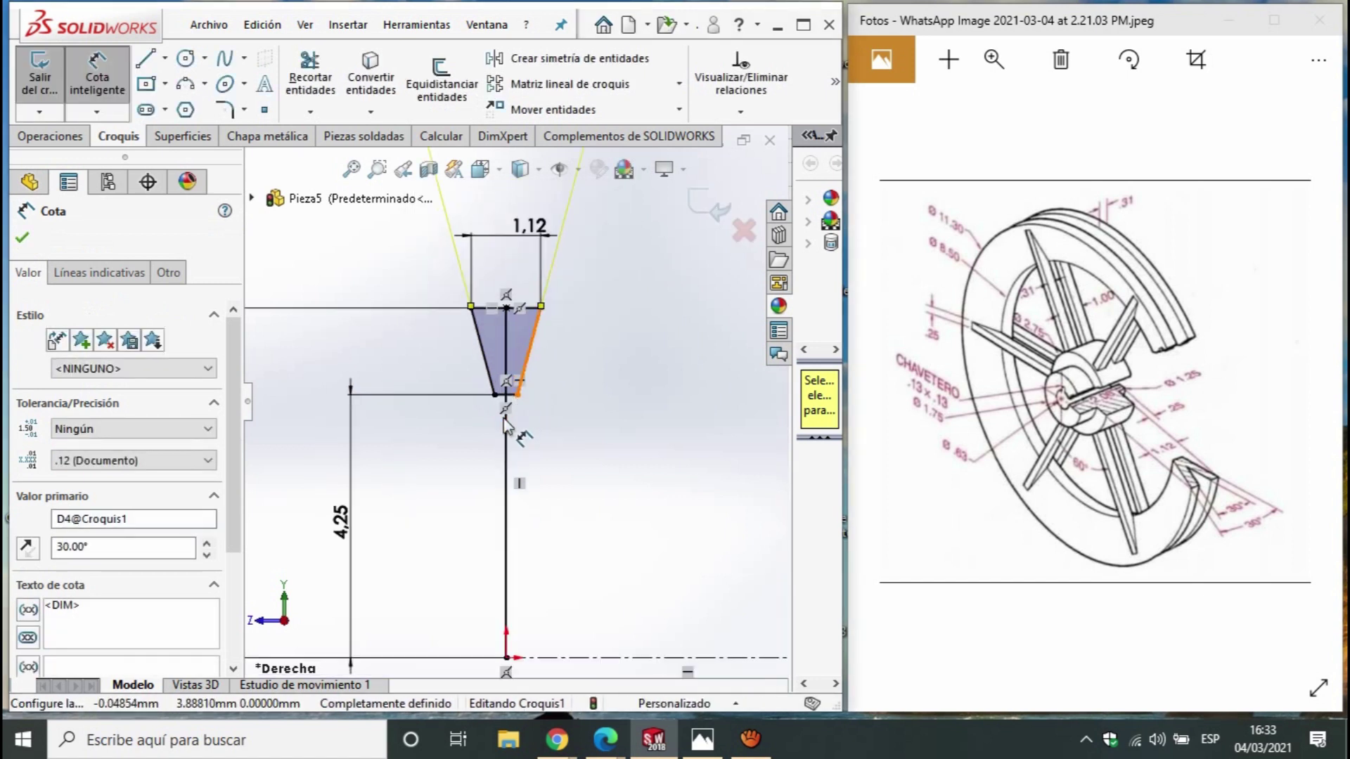
pyautogui.scroll(2, 517, 388)
pyautogui.scroll(1, 554, 468)
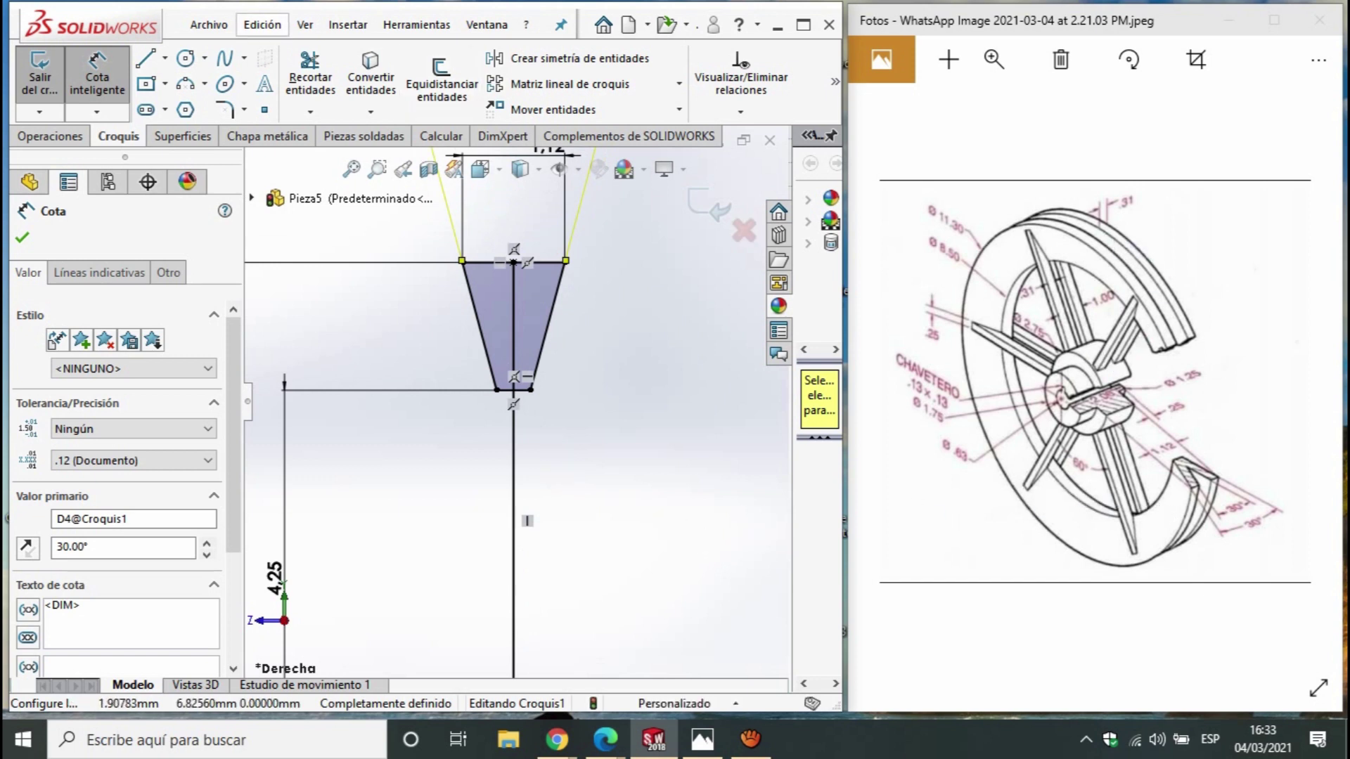
pyautogui.click(143, 60)
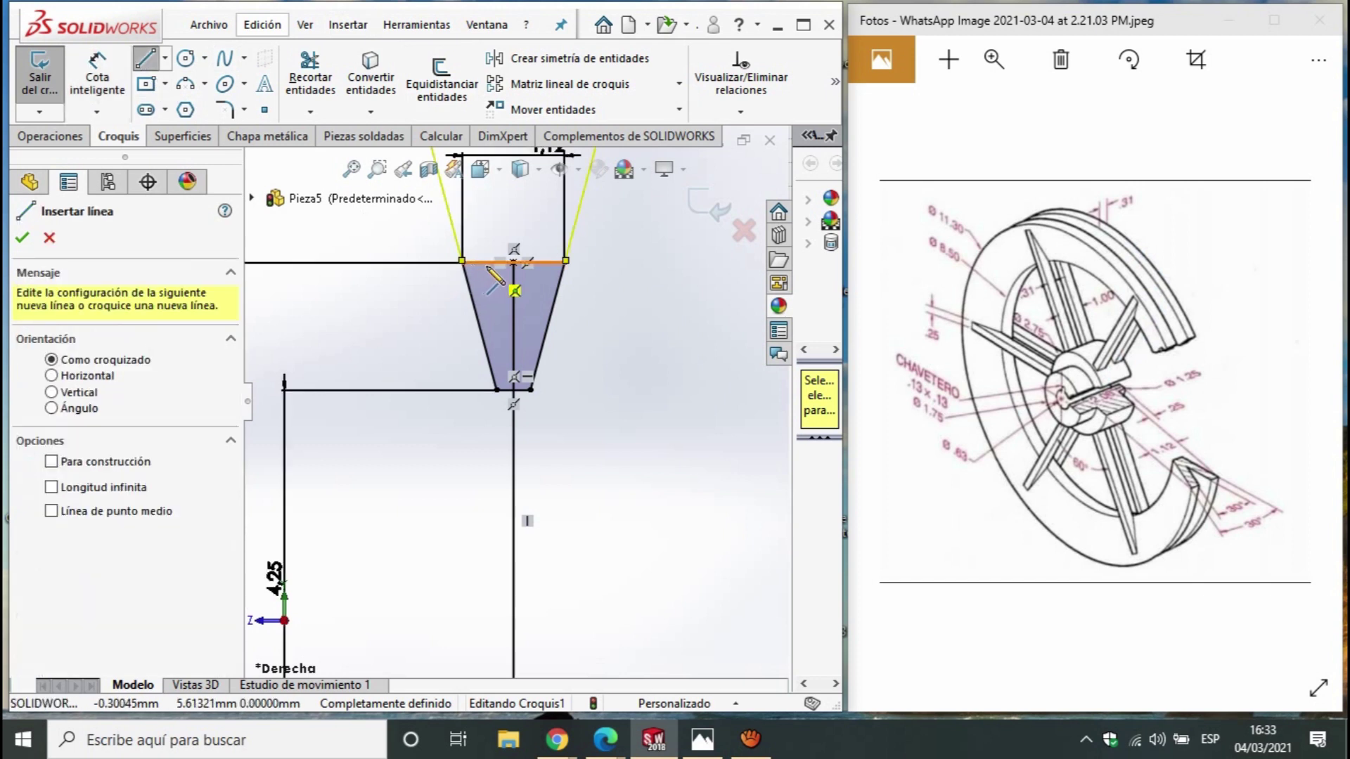
# Mark a point on the top edge 0.31 in from the top-left corner
pyautogui.click(462, 262)
pyautogui.click(486, 263)
pyautogui.press('Escape')
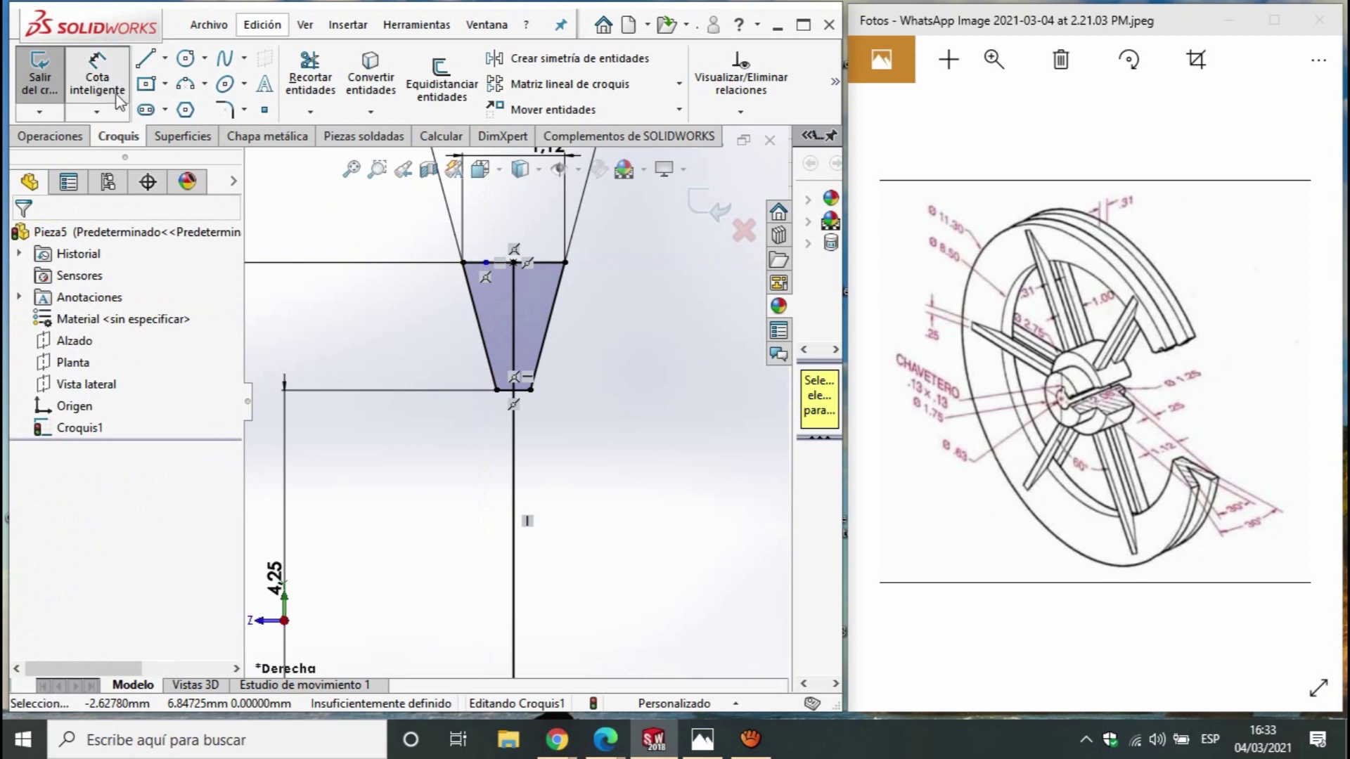
pyautogui.scroll(-2, 473, 281)
pyautogui.scroll(-3, 492, 281)
pyautogui.click(534, 285)
pyautogui.click(464, 284)
pyautogui.click(521, 248)
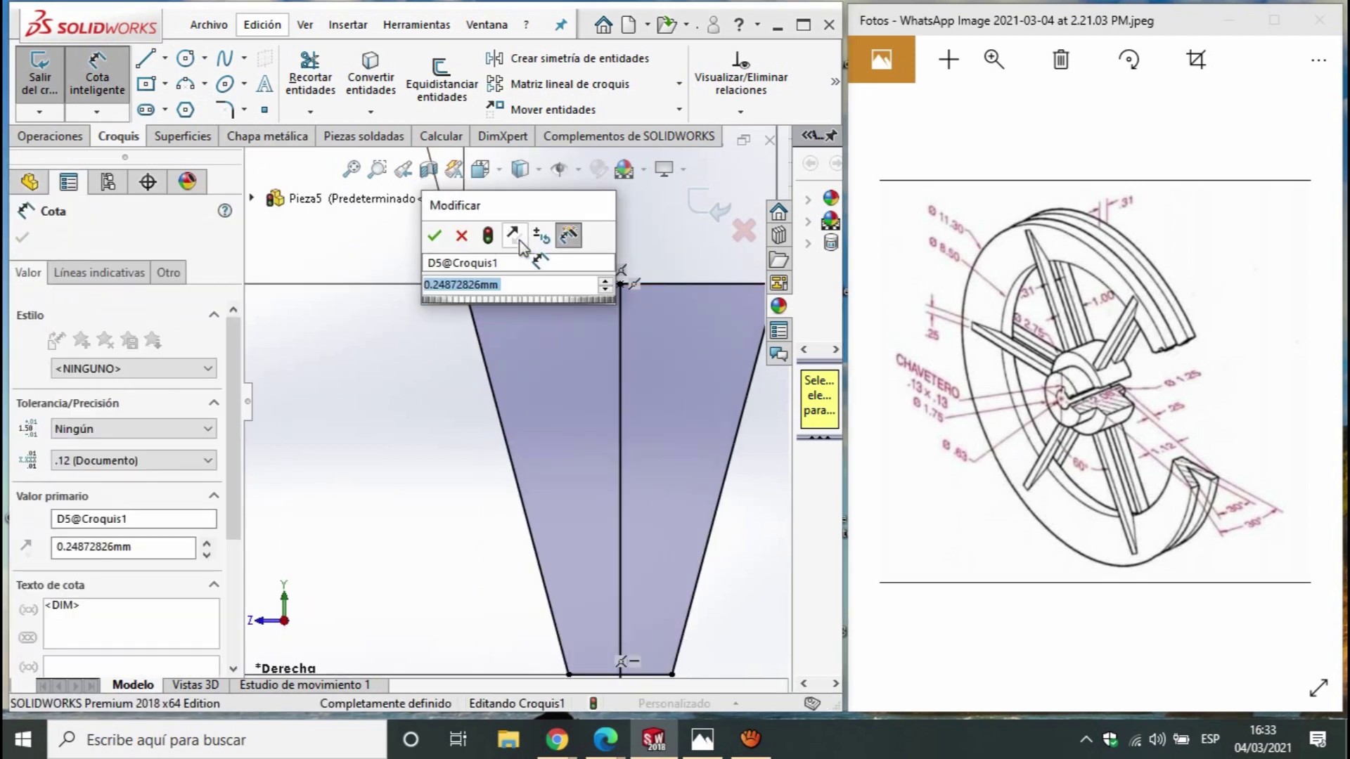
pyautogui.write('.31')
pyautogui.press('Return')
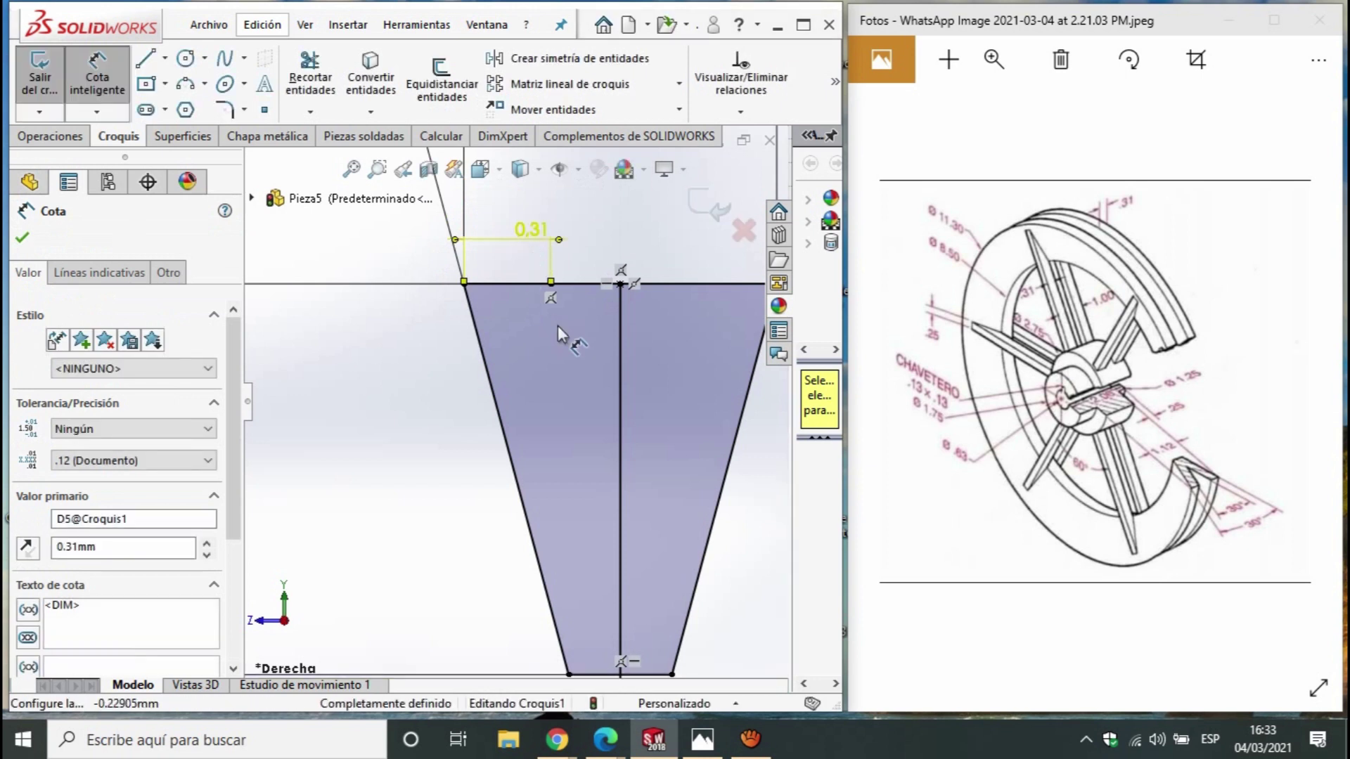
pyautogui.scroll(3, 551, 317)
# Draw a slanted line from that point to the centreline, angled 15° from it
pyautogui.click(149, 62)
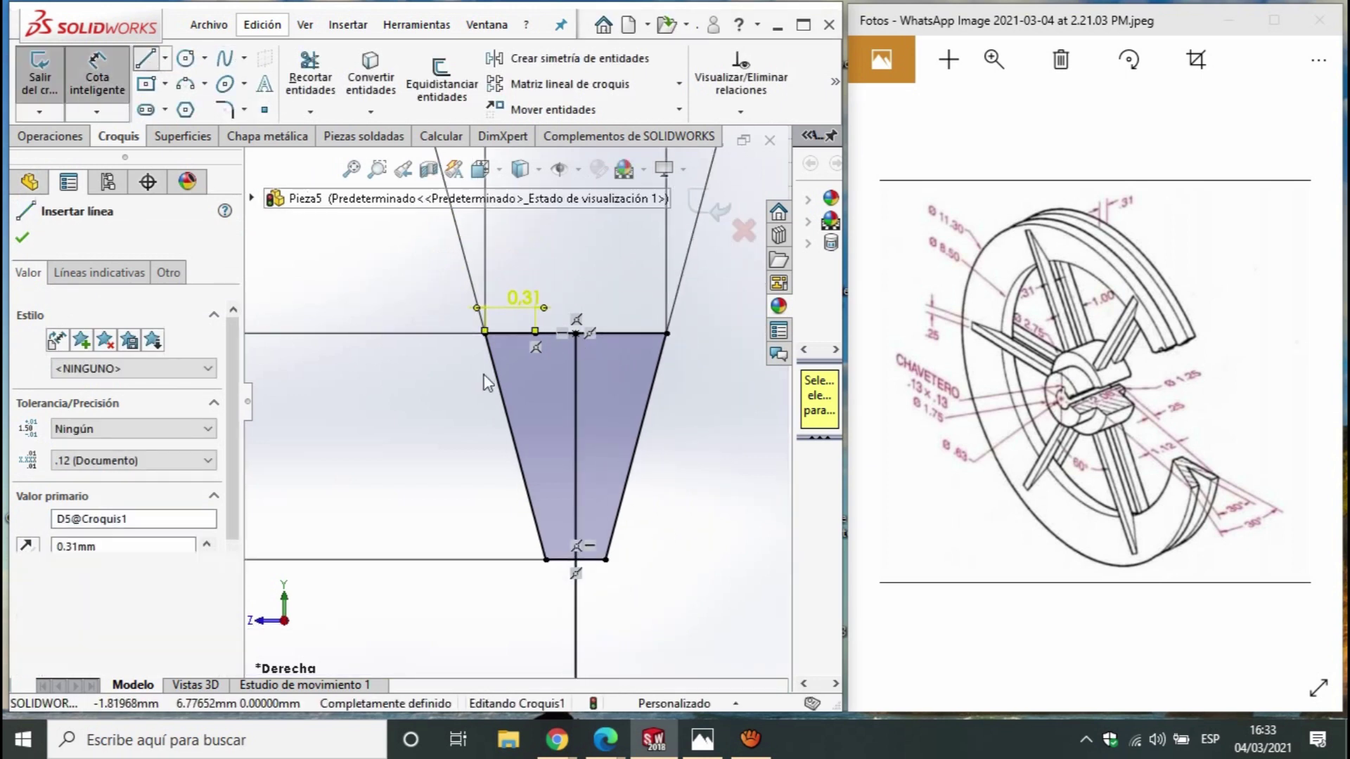
pyautogui.click(535, 346)
pyautogui.click(576, 492)
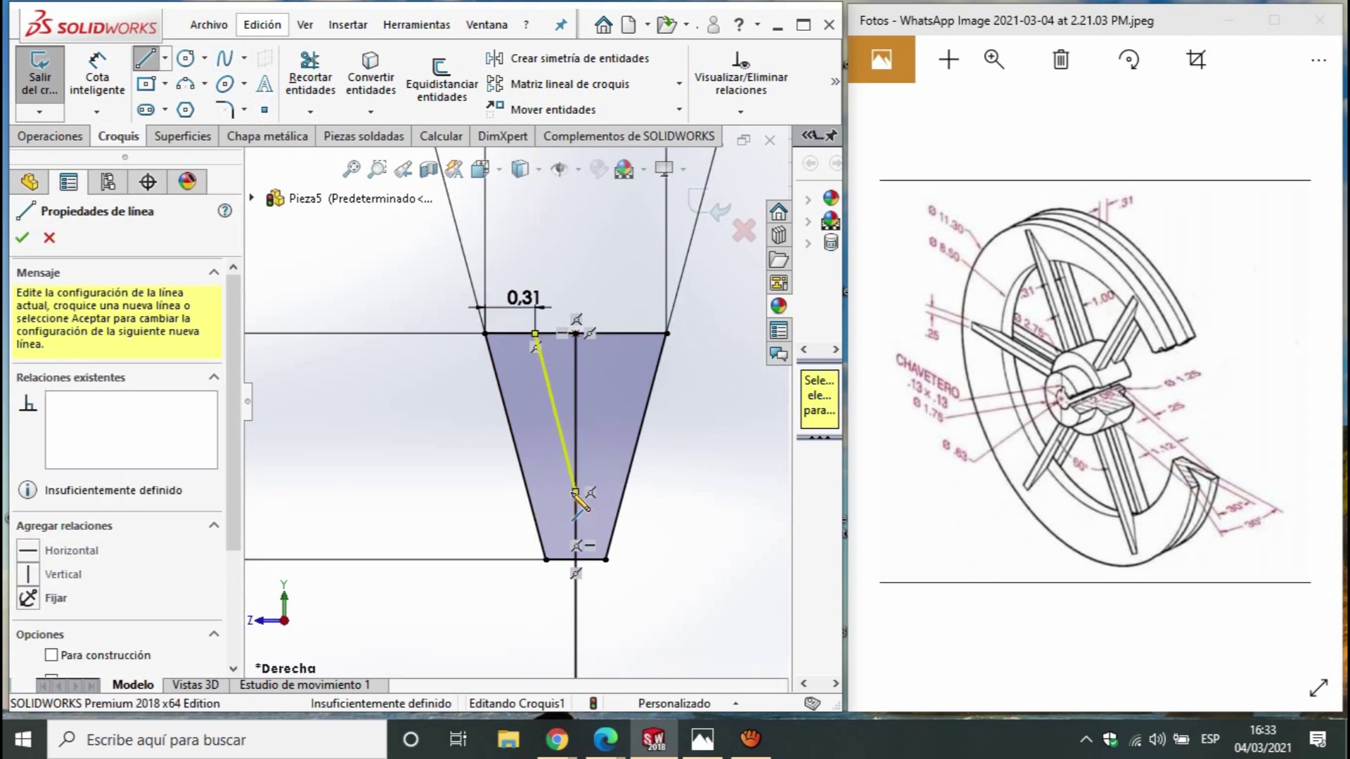
pyautogui.press('Escape')
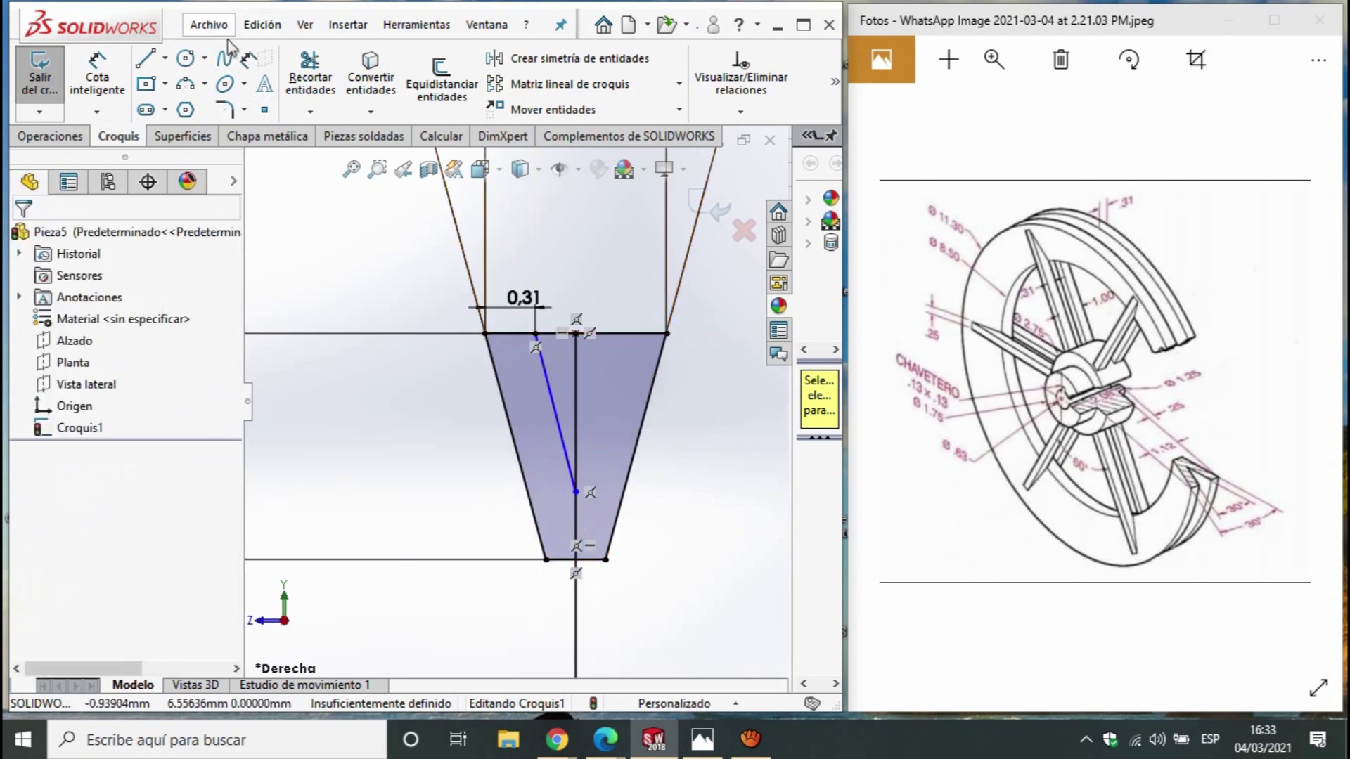
pyautogui.click(98, 74)
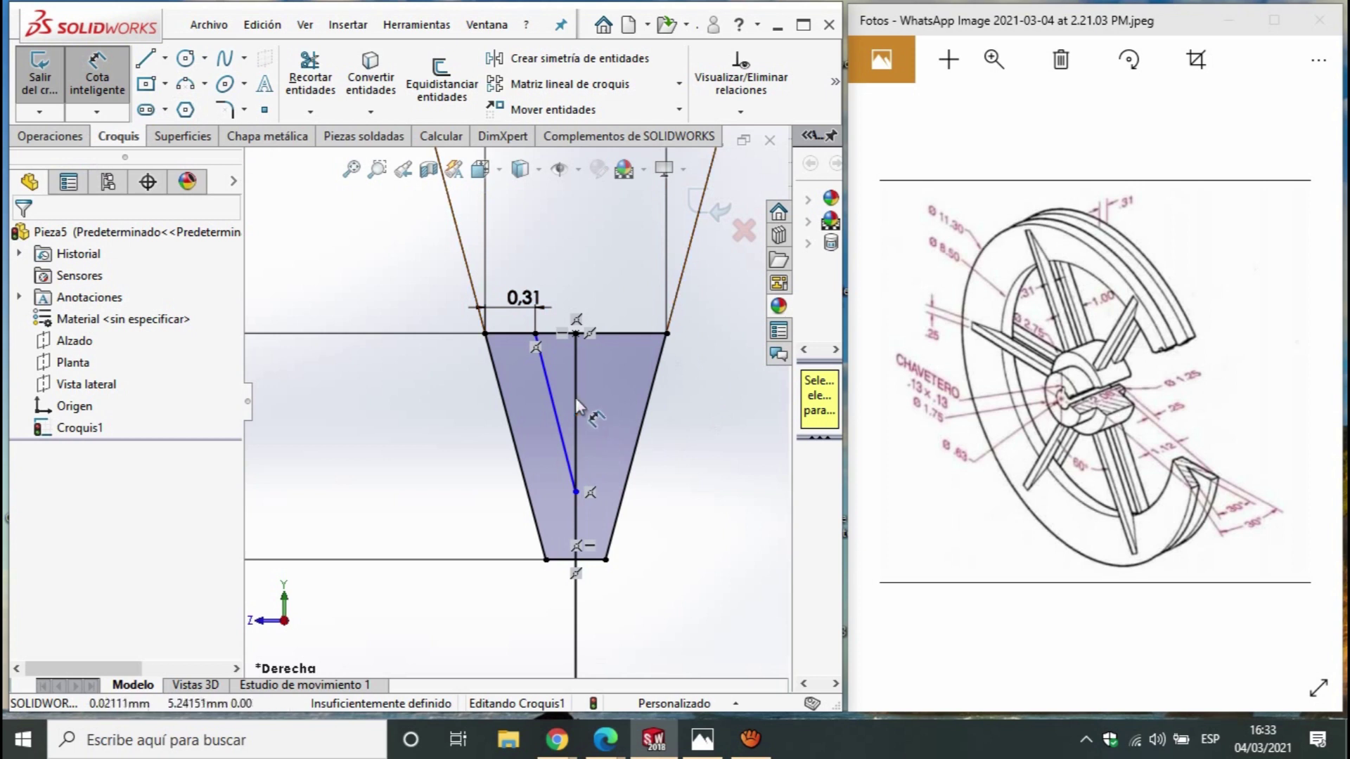
pyautogui.click(559, 430)
pyautogui.click(573, 422)
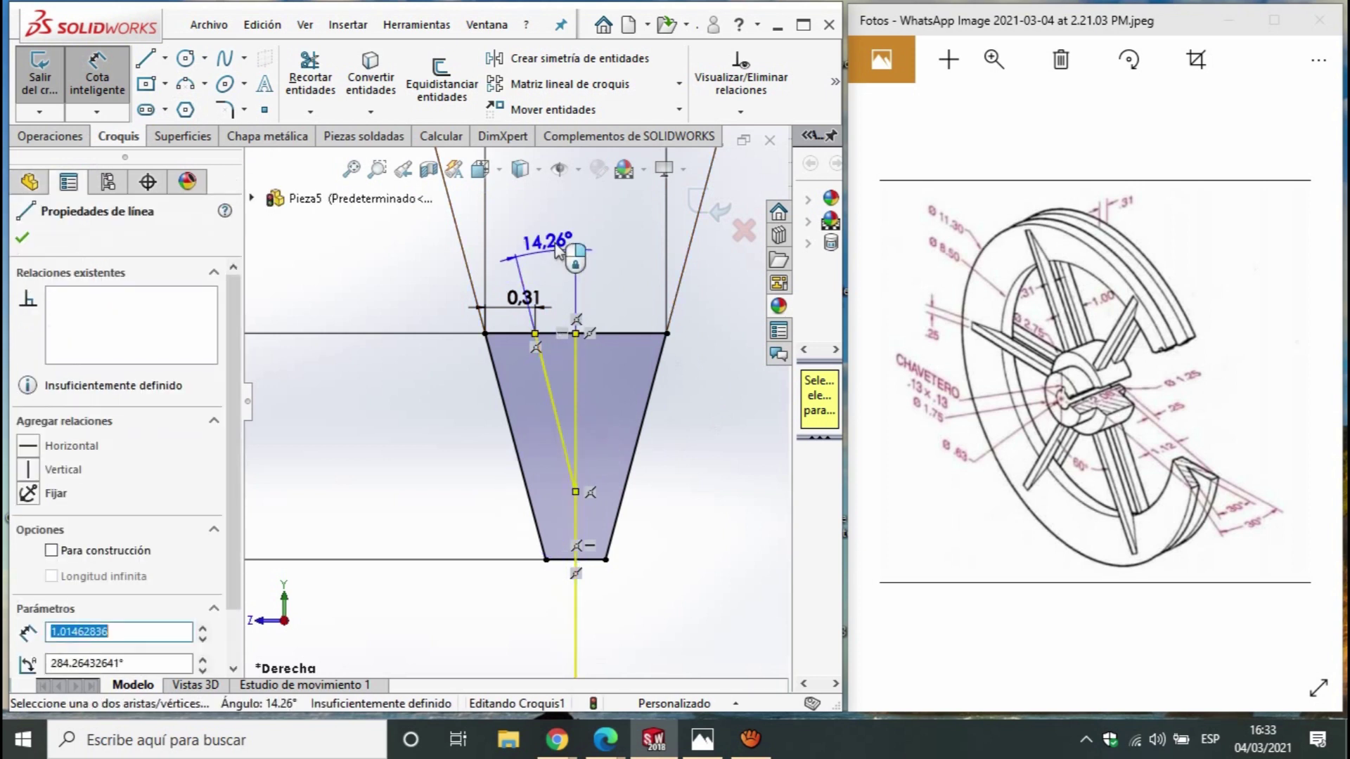
pyautogui.click(555, 236)
pyautogui.write('15')
pyautogui.press('Return')
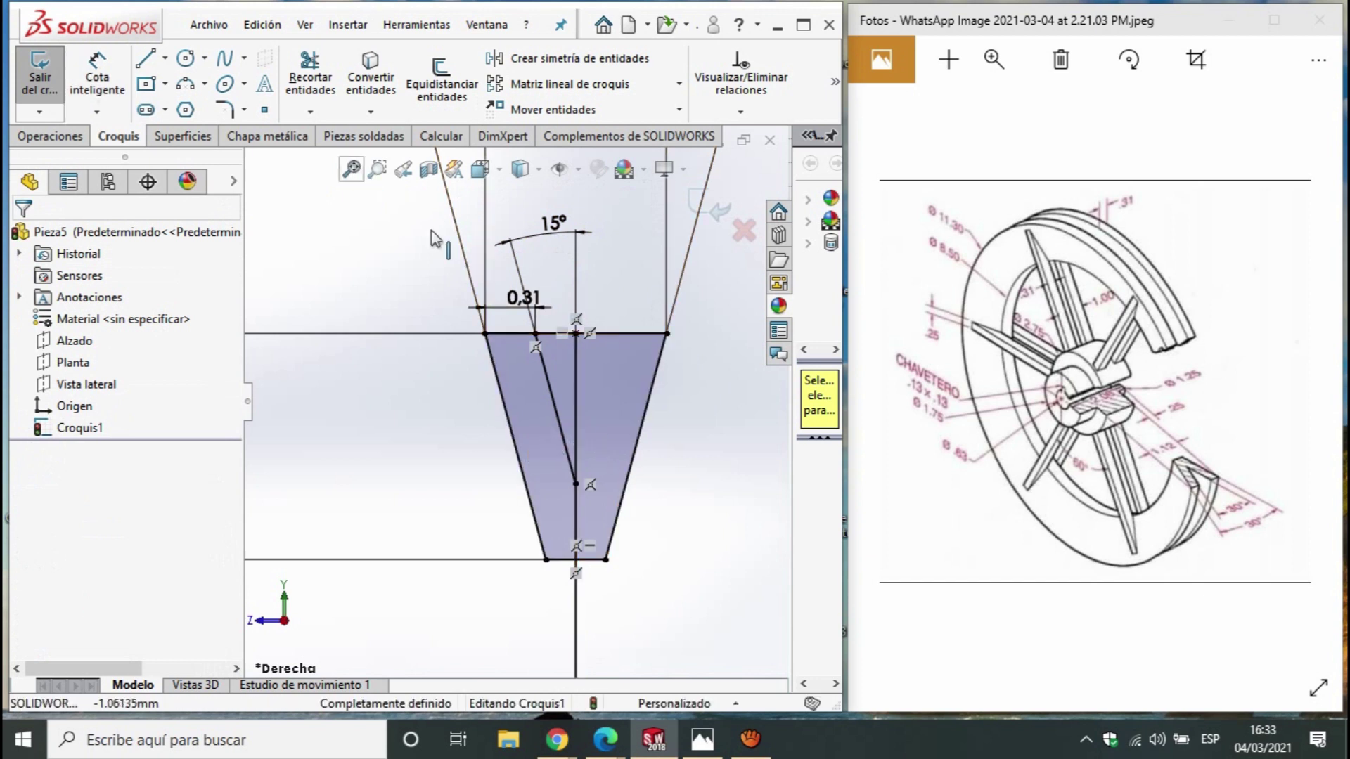
pyautogui.click(555, 57)
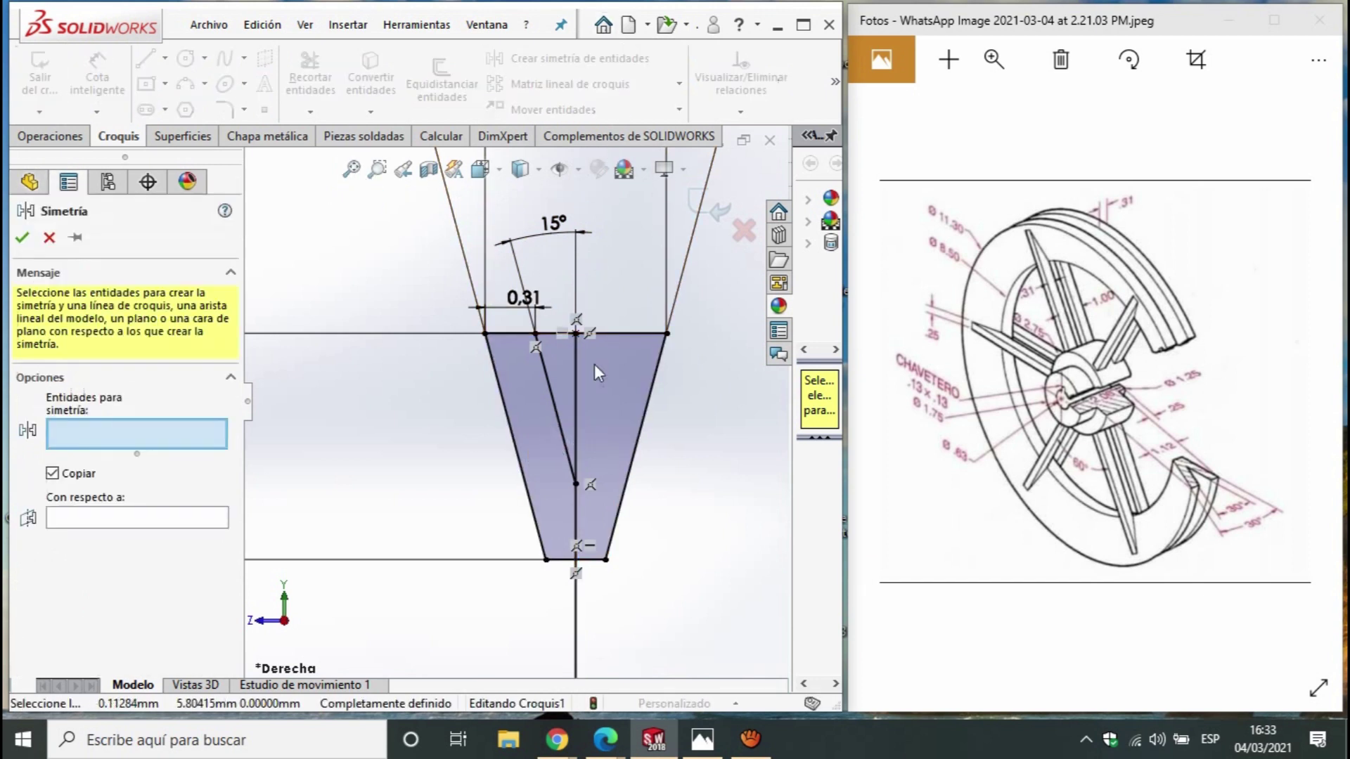
# Mirror the slanted line about the vertical centreline to form a symmetric V
pyautogui.click(561, 436)
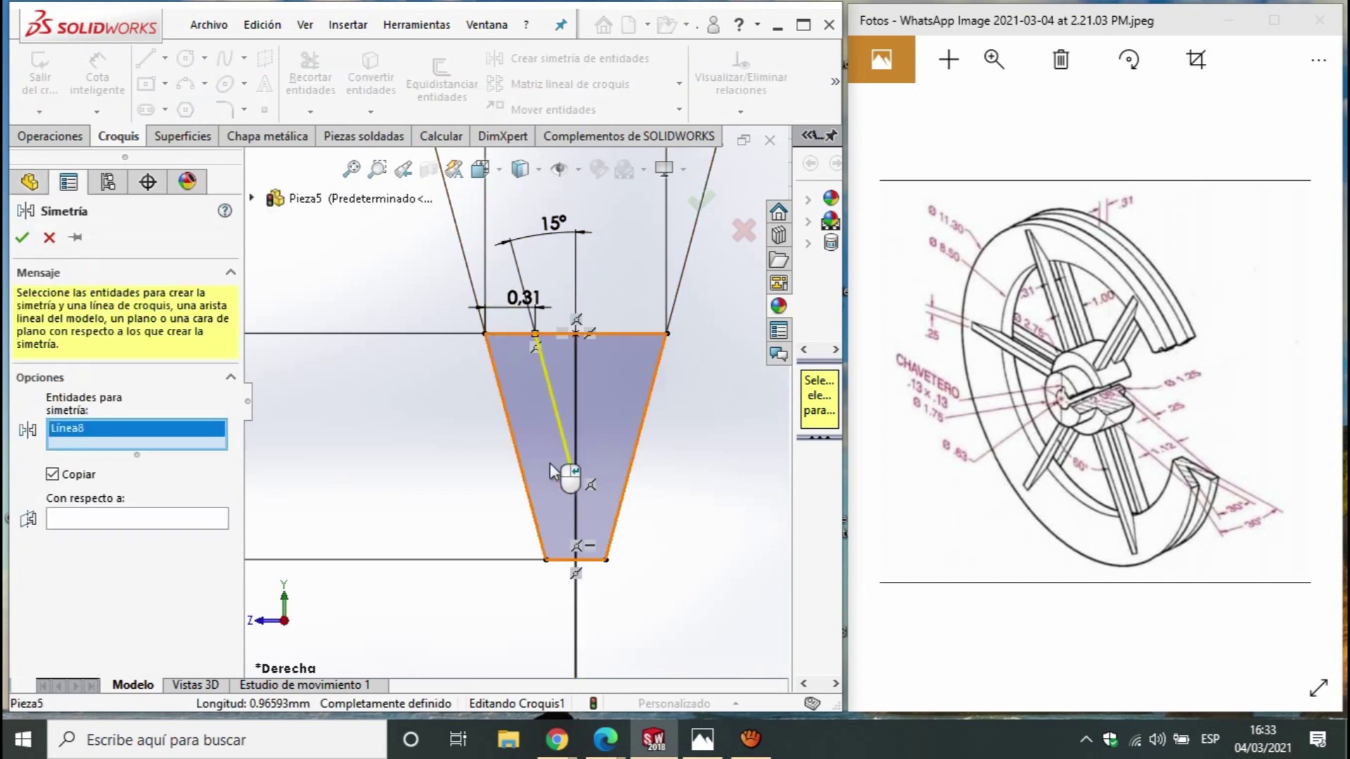
pyautogui.click(580, 391)
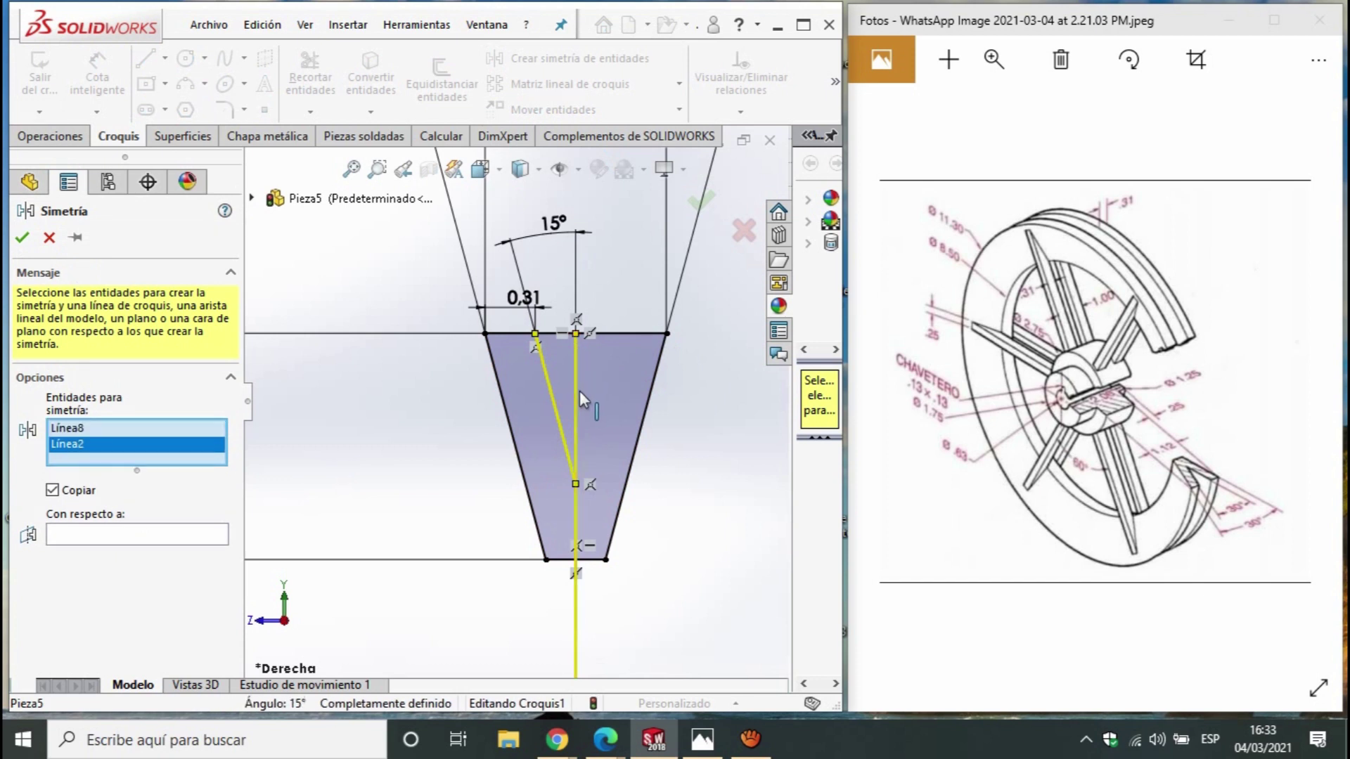
pyautogui.rightClick(69, 456)
pyautogui.click(119, 482)
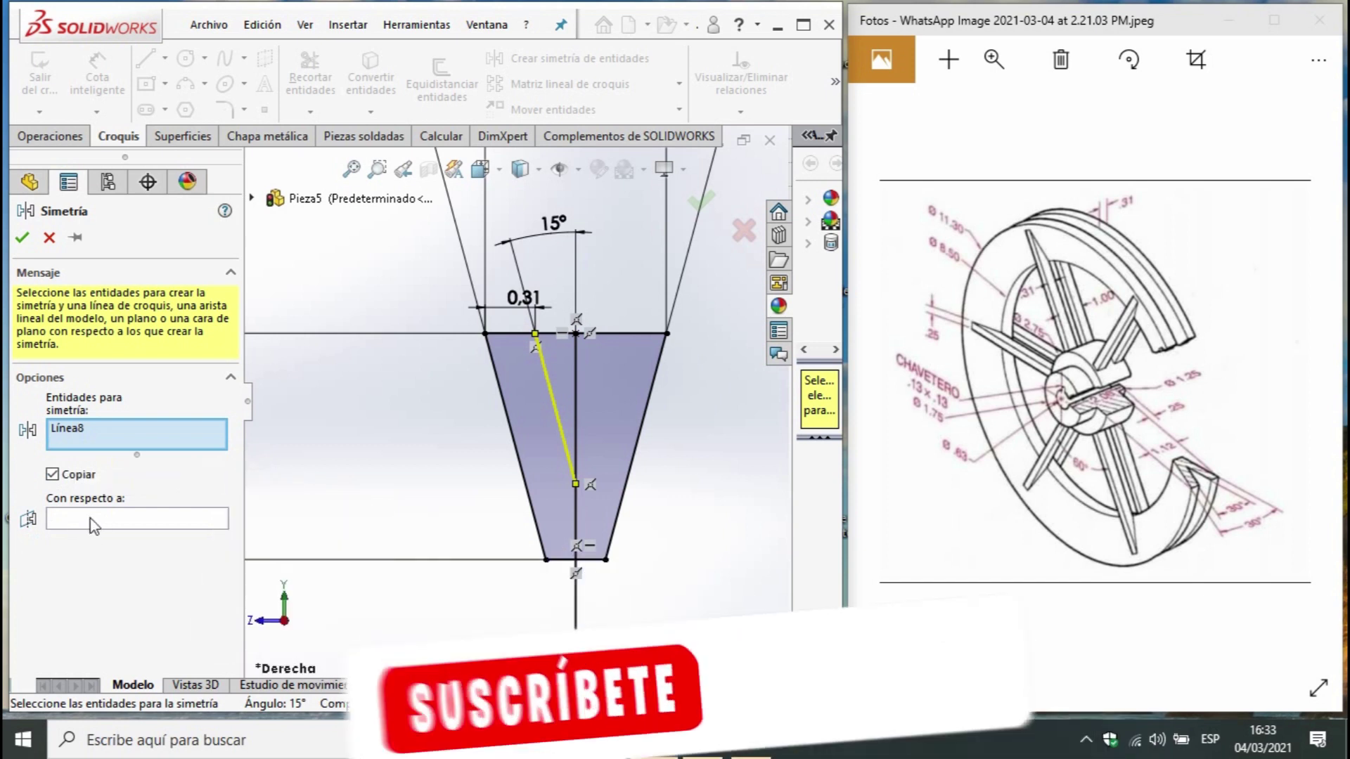
pyautogui.click(572, 380)
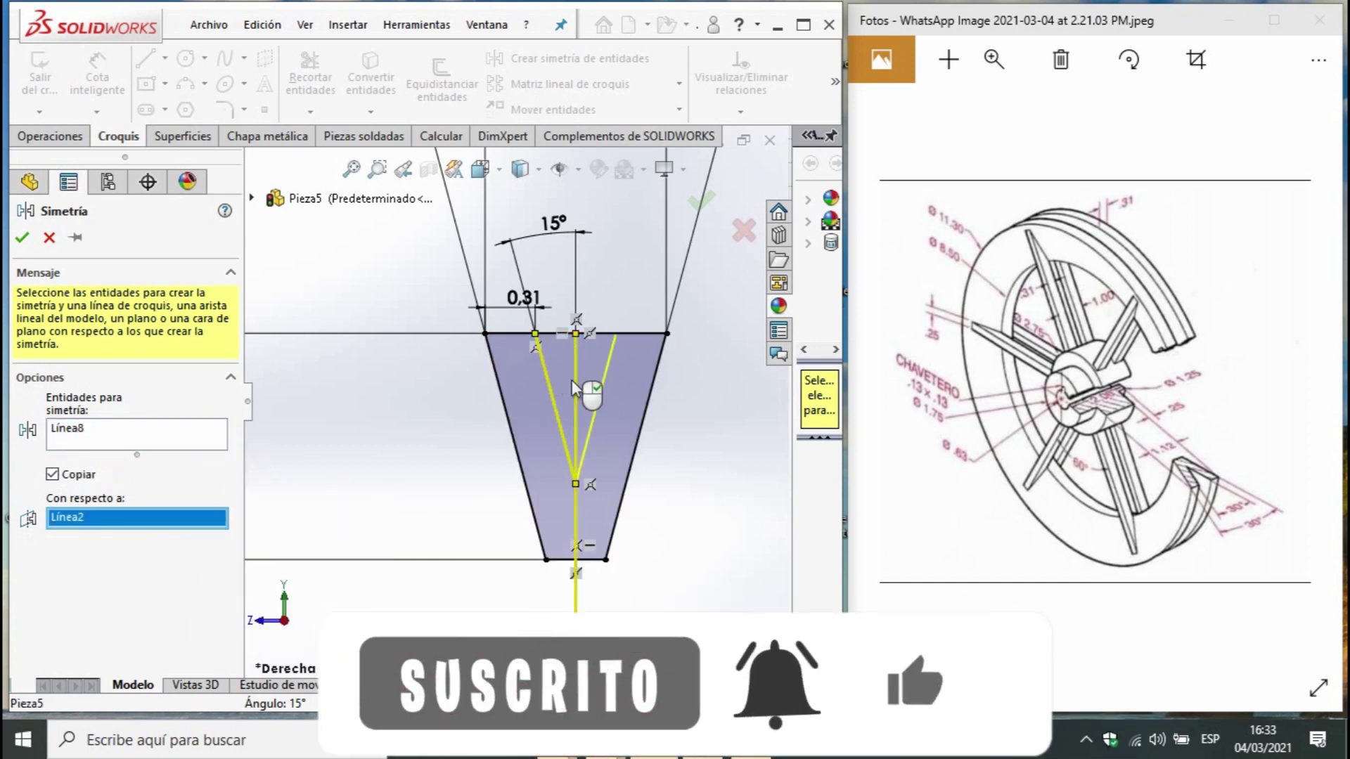
pyautogui.click(22, 239)
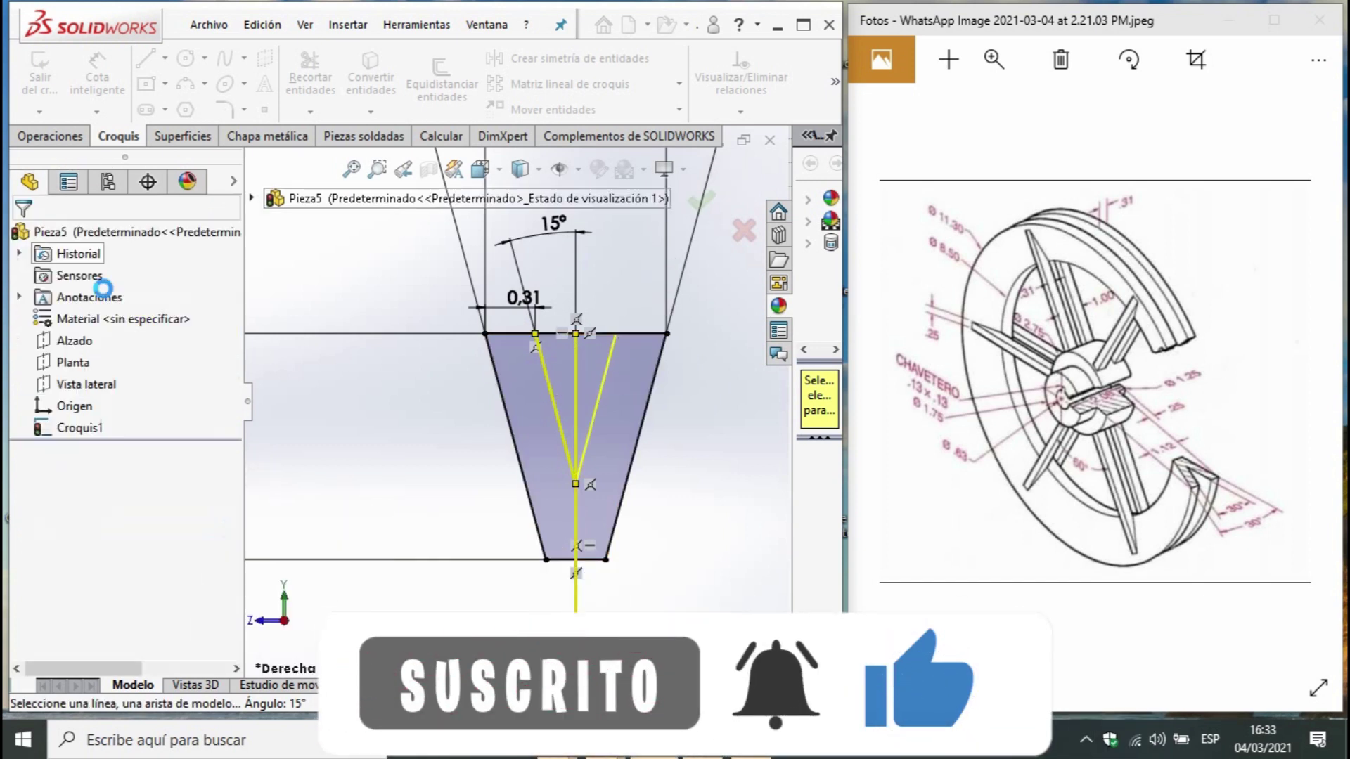
# Power-trim the top edge's middle piece and extra lines between the V tips
pyautogui.click(310, 77)
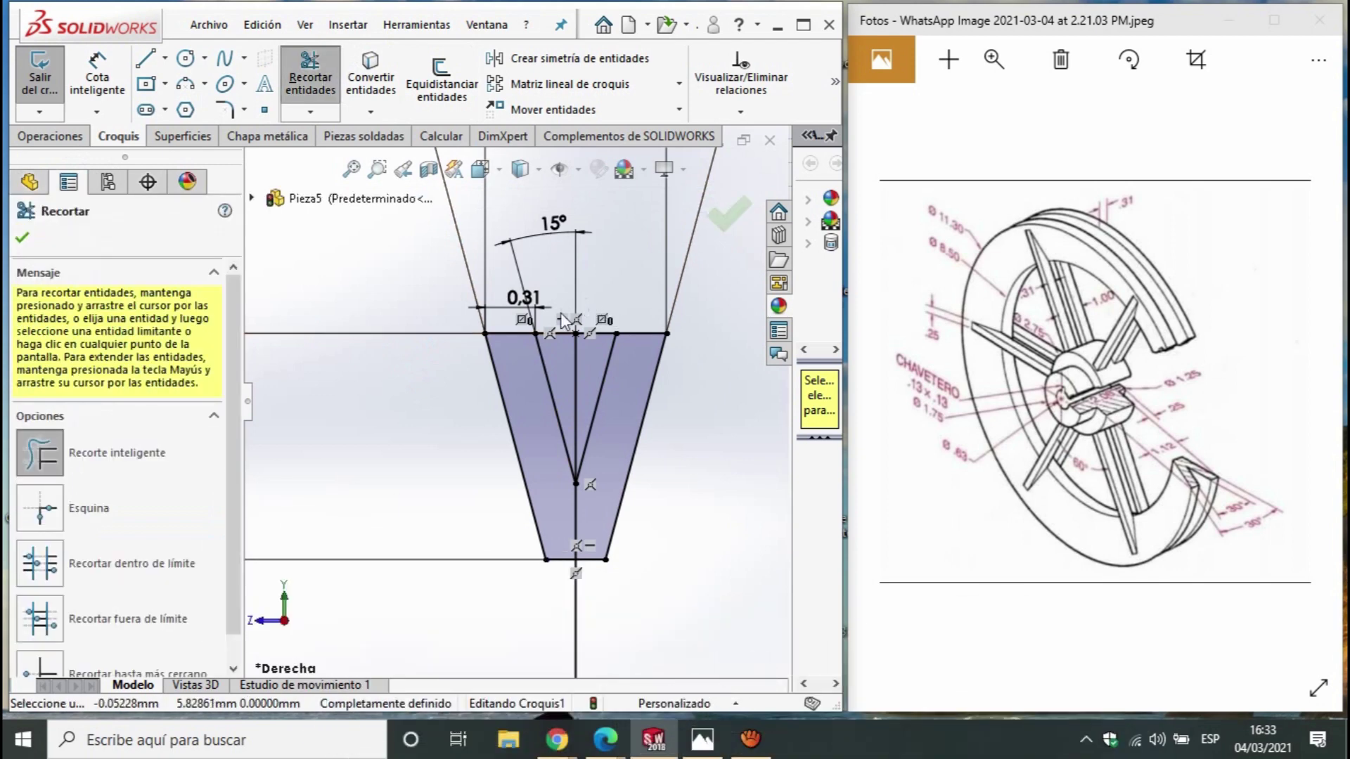
pyautogui.click(562, 333)
pyautogui.click(576, 408)
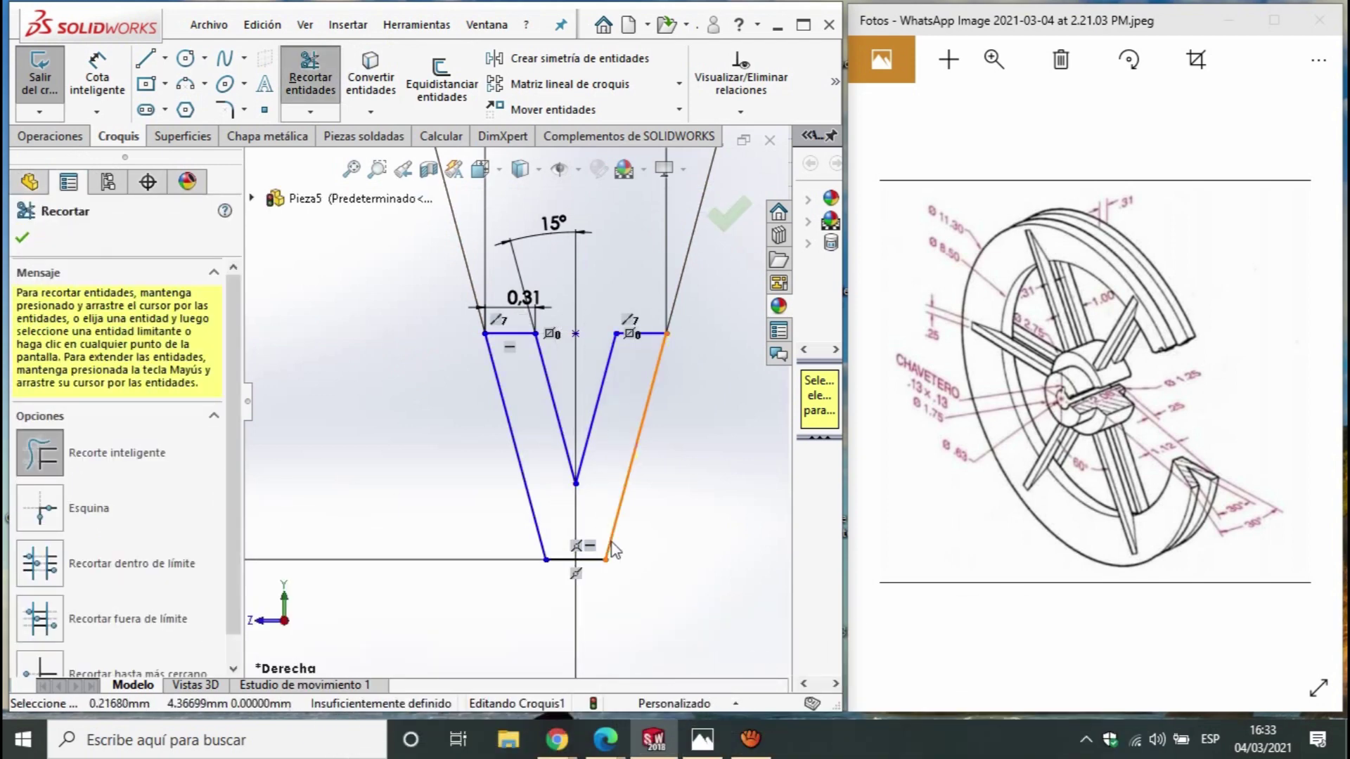
pyautogui.scroll(2, 598, 401)
pyautogui.scroll(3, 555, 421)
pyautogui.scroll(1, 547, 421)
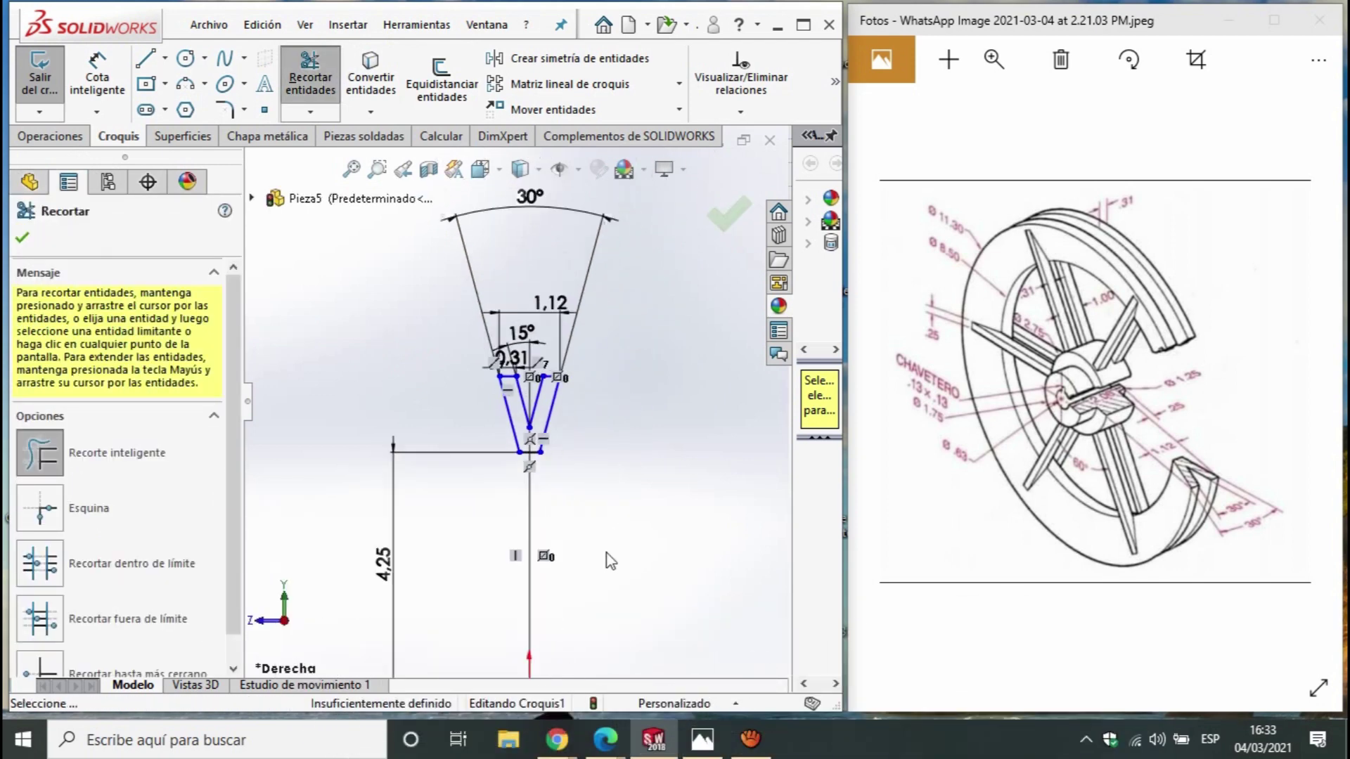
pyautogui.scroll(1, 606, 554)
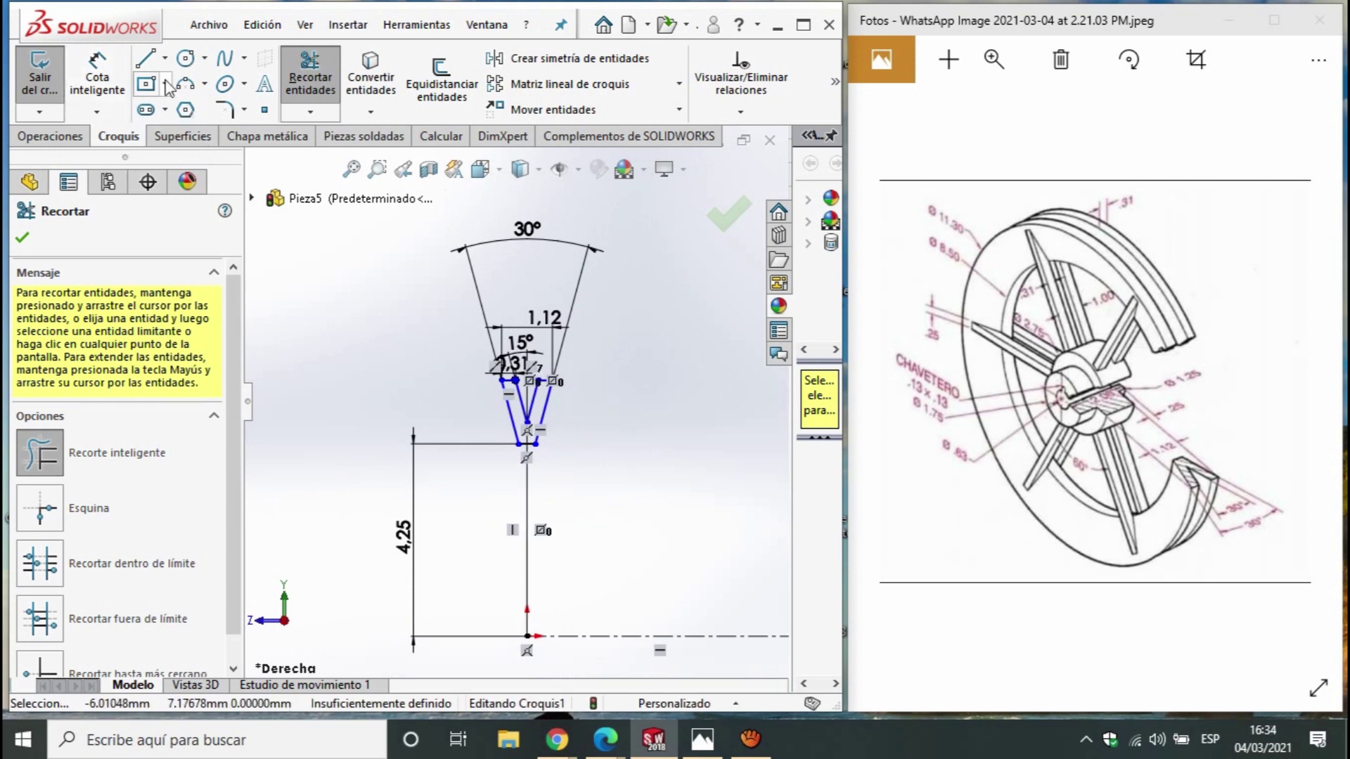
# Draw a vertical line up from the origin with a horizontal midpoint line across its top
pyautogui.click(146, 60)
pyautogui.scroll(-2, 540, 661)
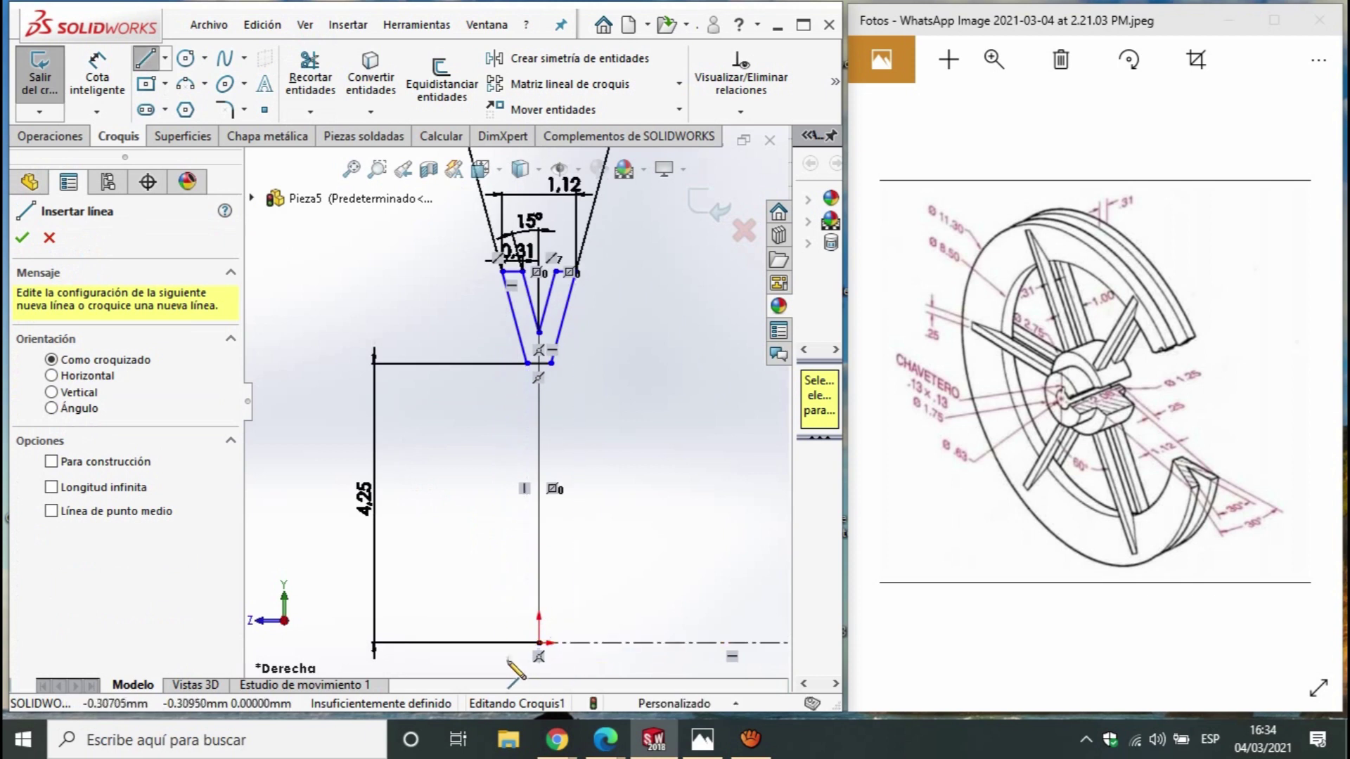
pyautogui.moveTo(539, 641); pyautogui.dragTo(539, 580)
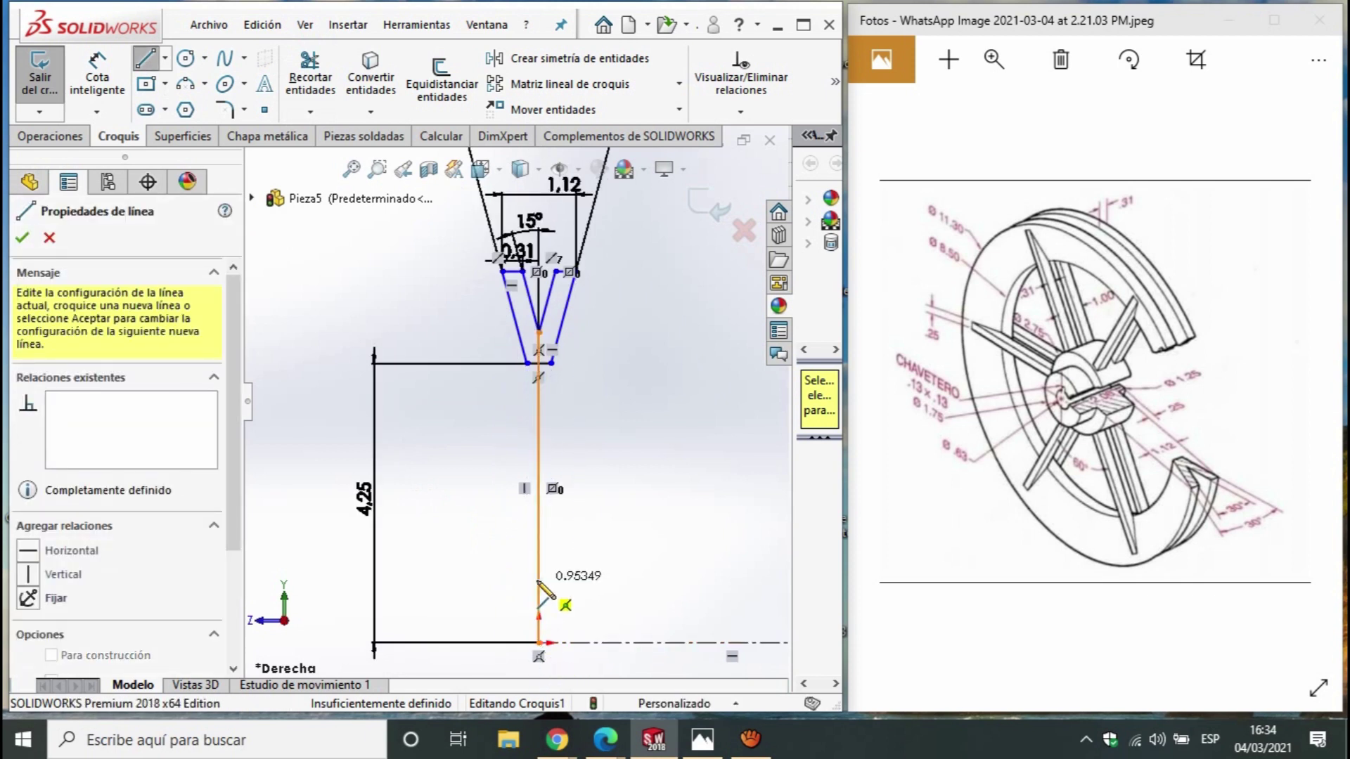
pyautogui.press('Escape')
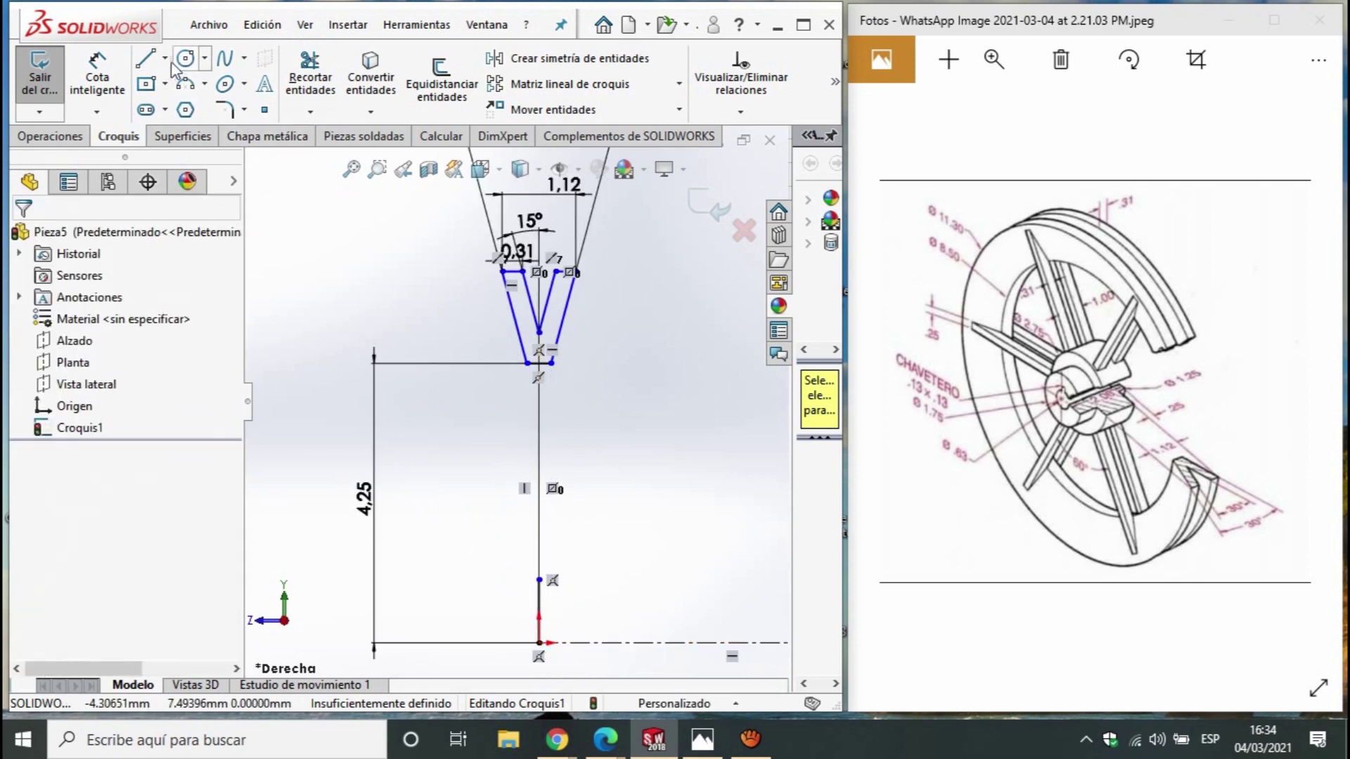
pyautogui.click(164, 58)
pyautogui.click(186, 130)
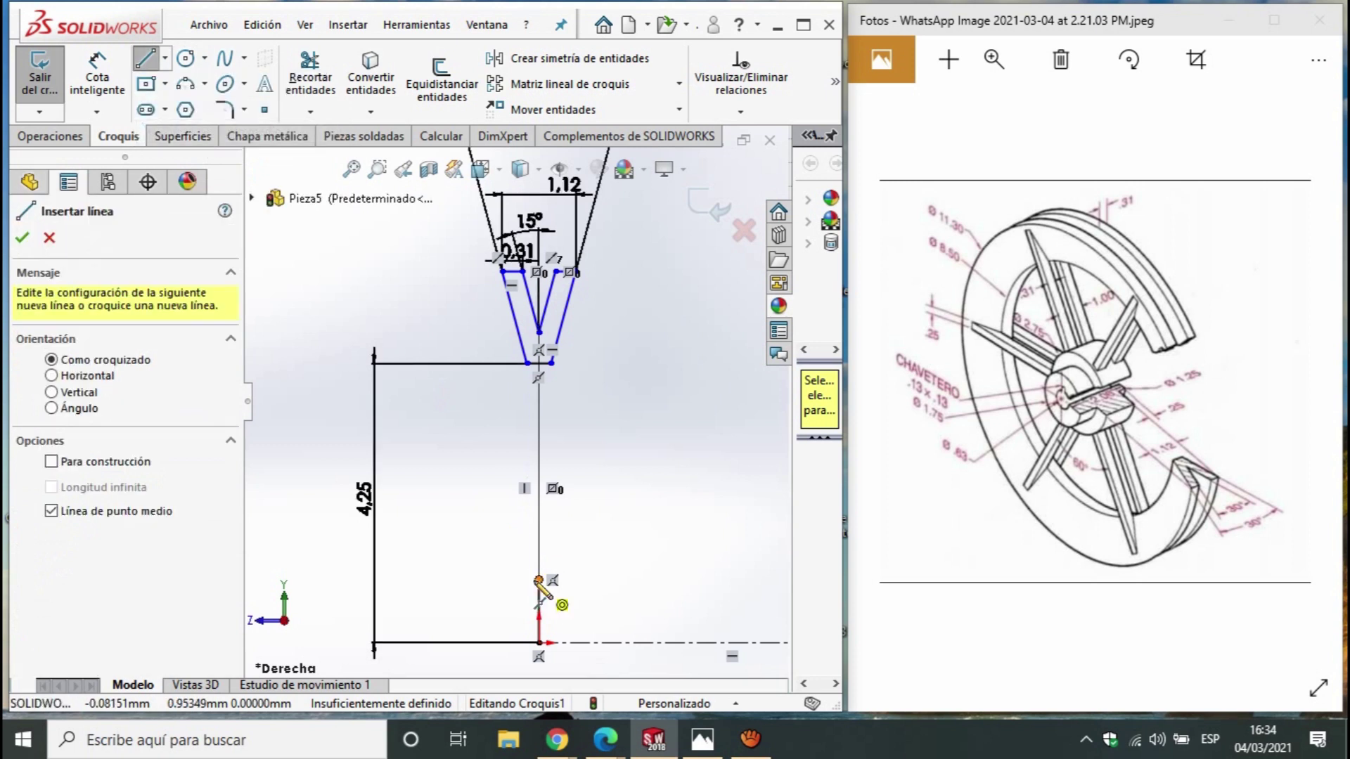
pyautogui.click(539, 580)
pyautogui.click(621, 580)
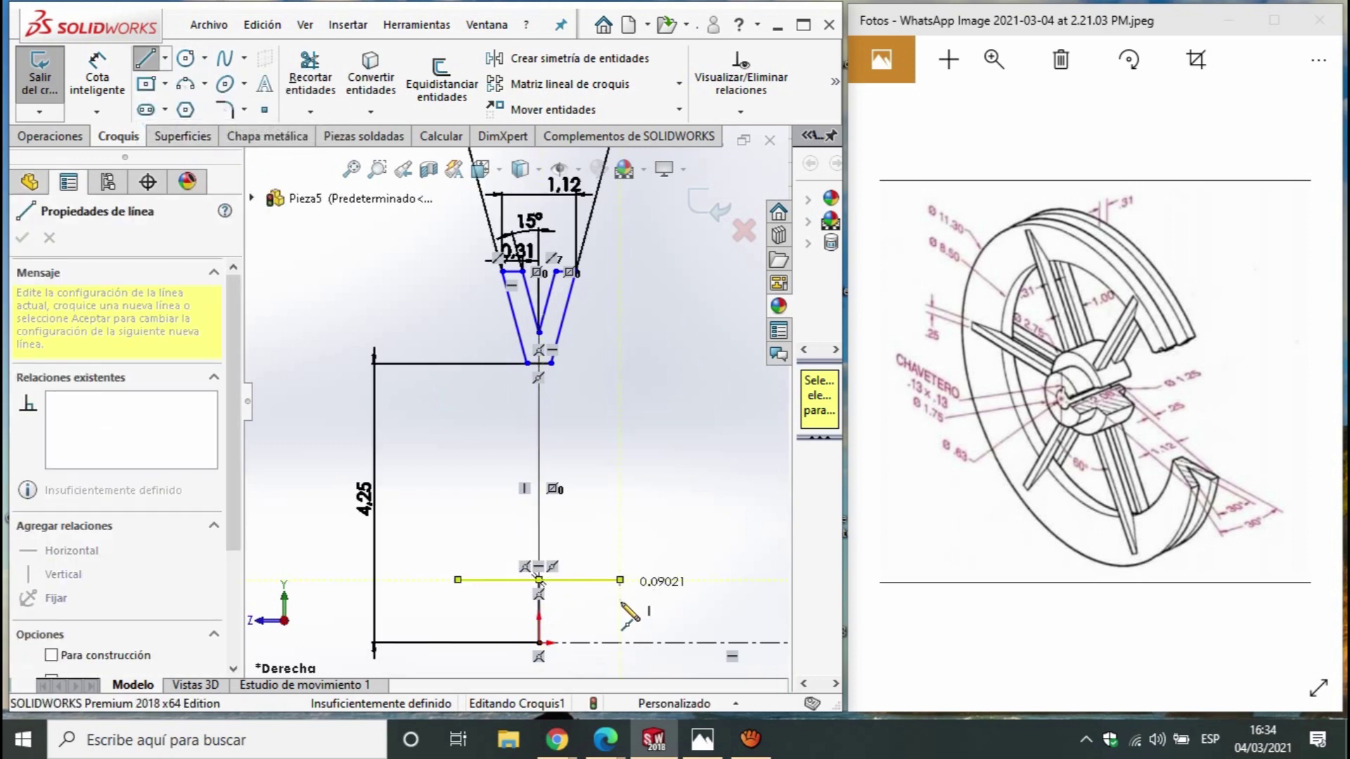
pyautogui.press('Escape')
# Chain lines into a closed stepped hub outline around the vertical line
pyautogui.click(165, 58)
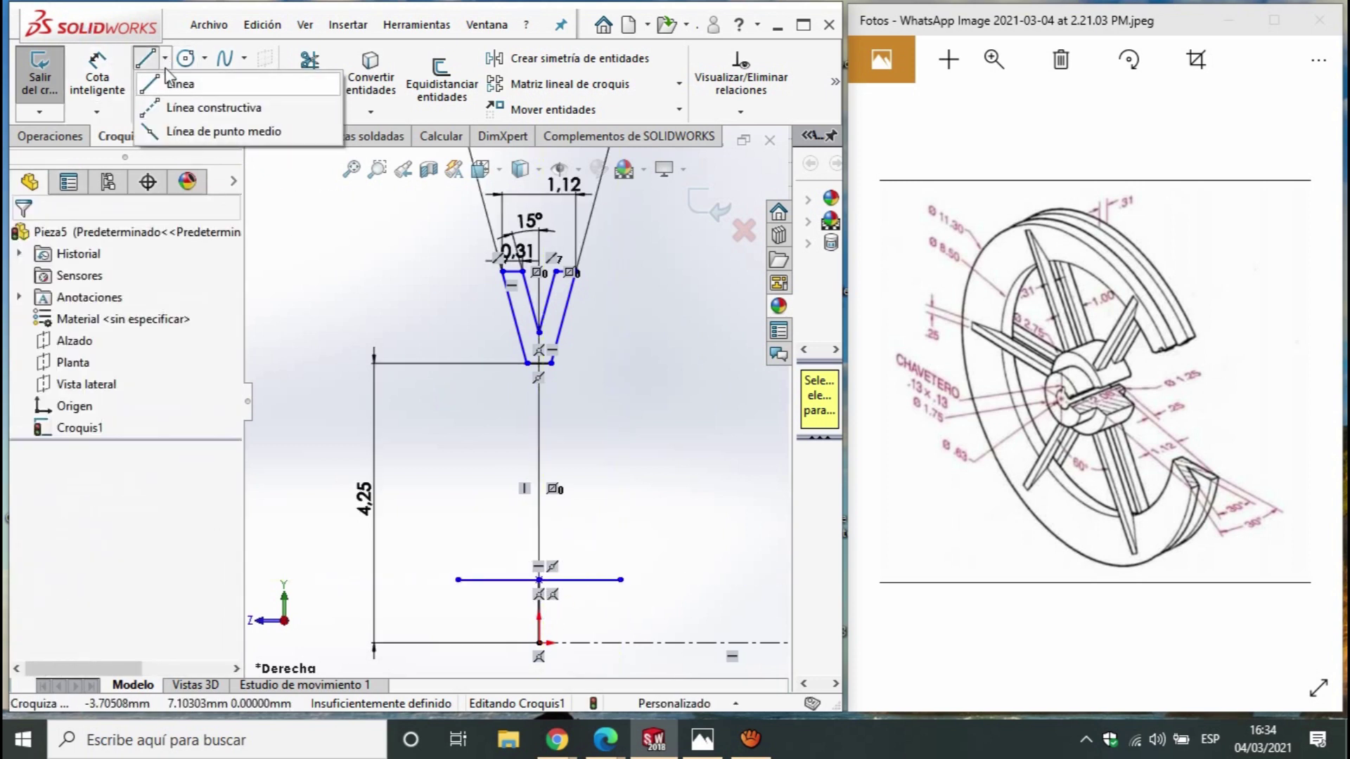
pyautogui.click(158, 62)
pyautogui.click(539, 580)
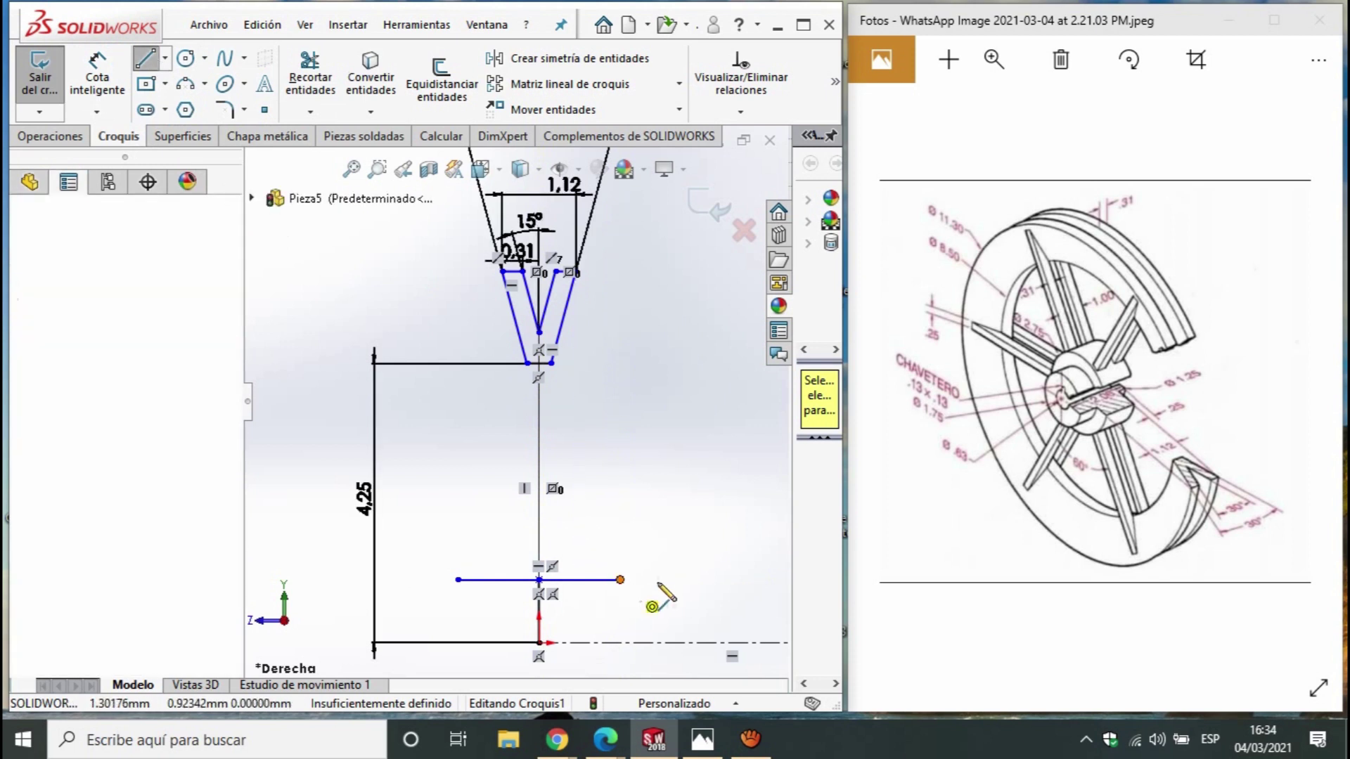
pyautogui.click(677, 580)
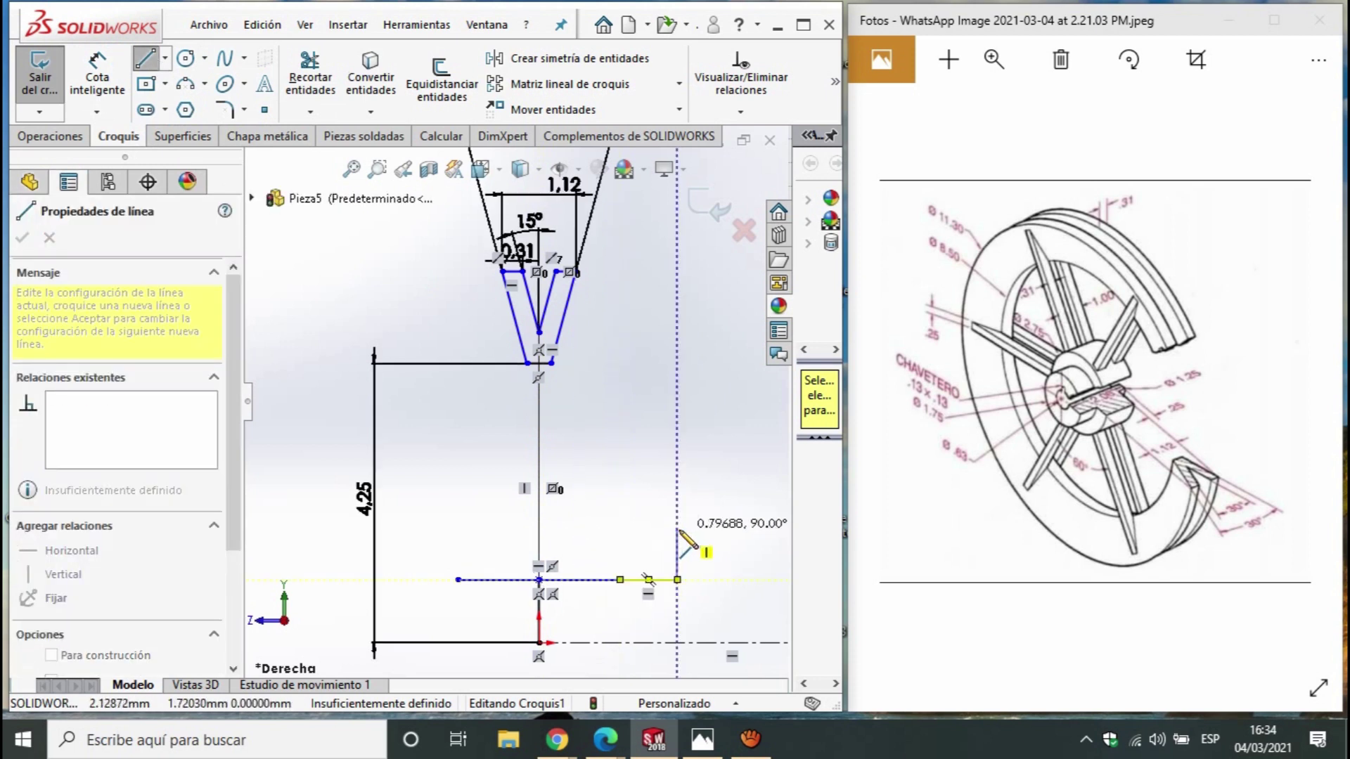
pyautogui.click(677, 535)
pyautogui.click(619, 535)
pyautogui.click(458, 476)
pyautogui.click(458, 548)
pyautogui.click(405, 548)
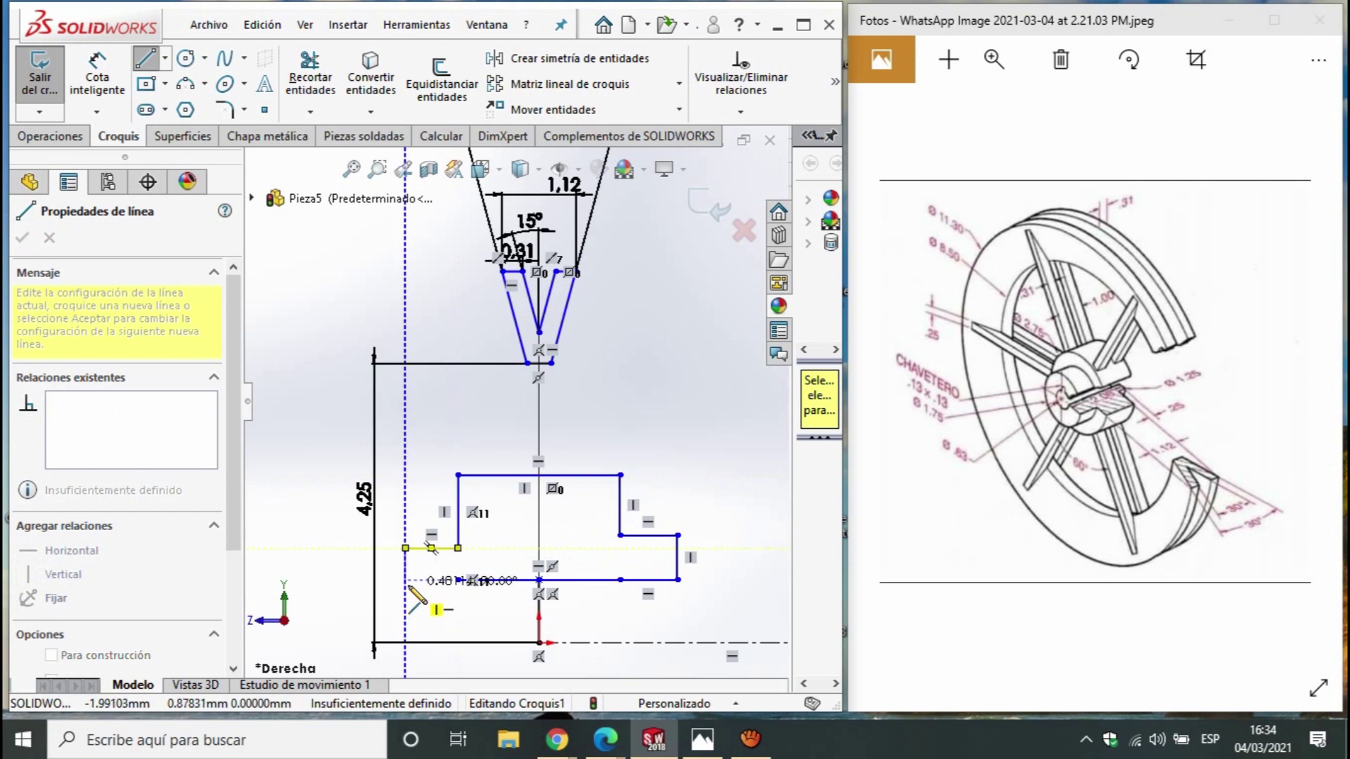
pyautogui.click(405, 580)
pyautogui.press('Escape')
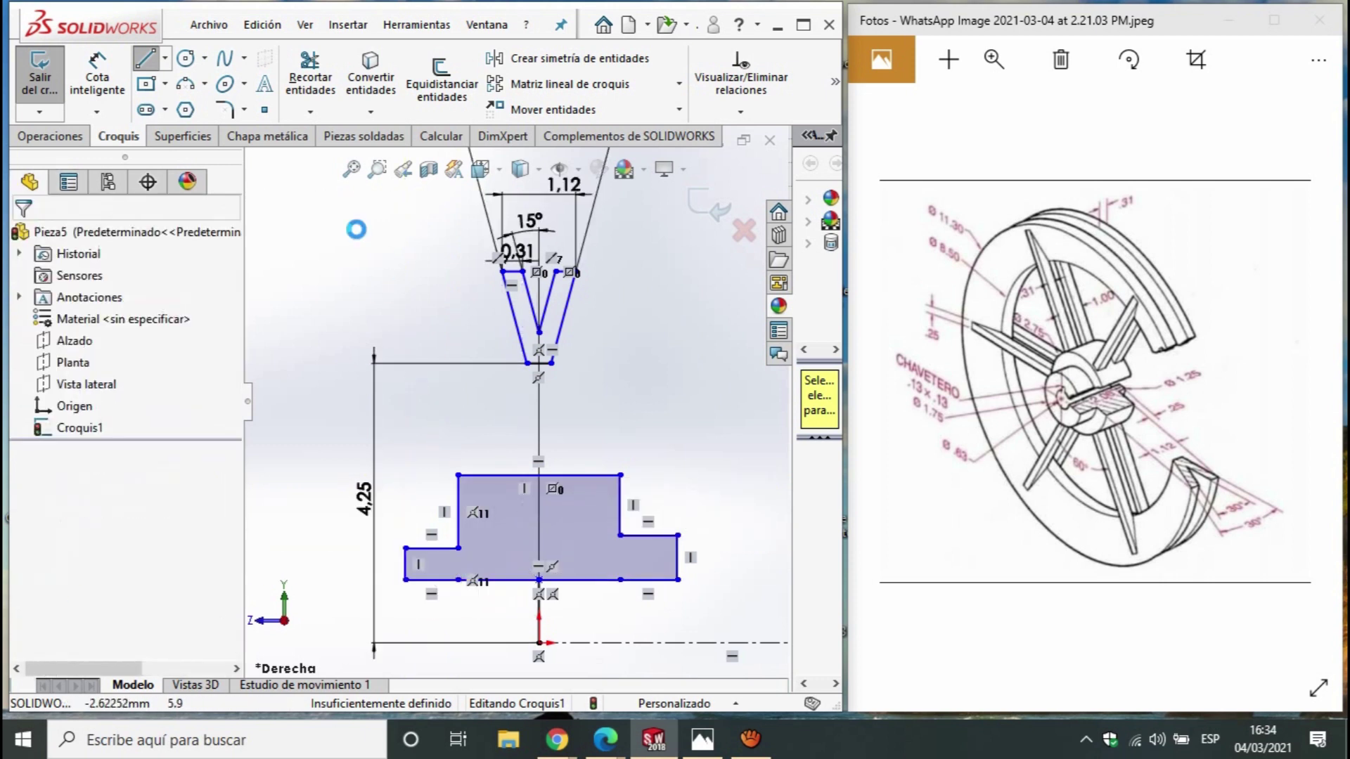
# Dimension the hub outline's bottom edge 1.12 and lower step 0.25
pyautogui.click(97, 77)
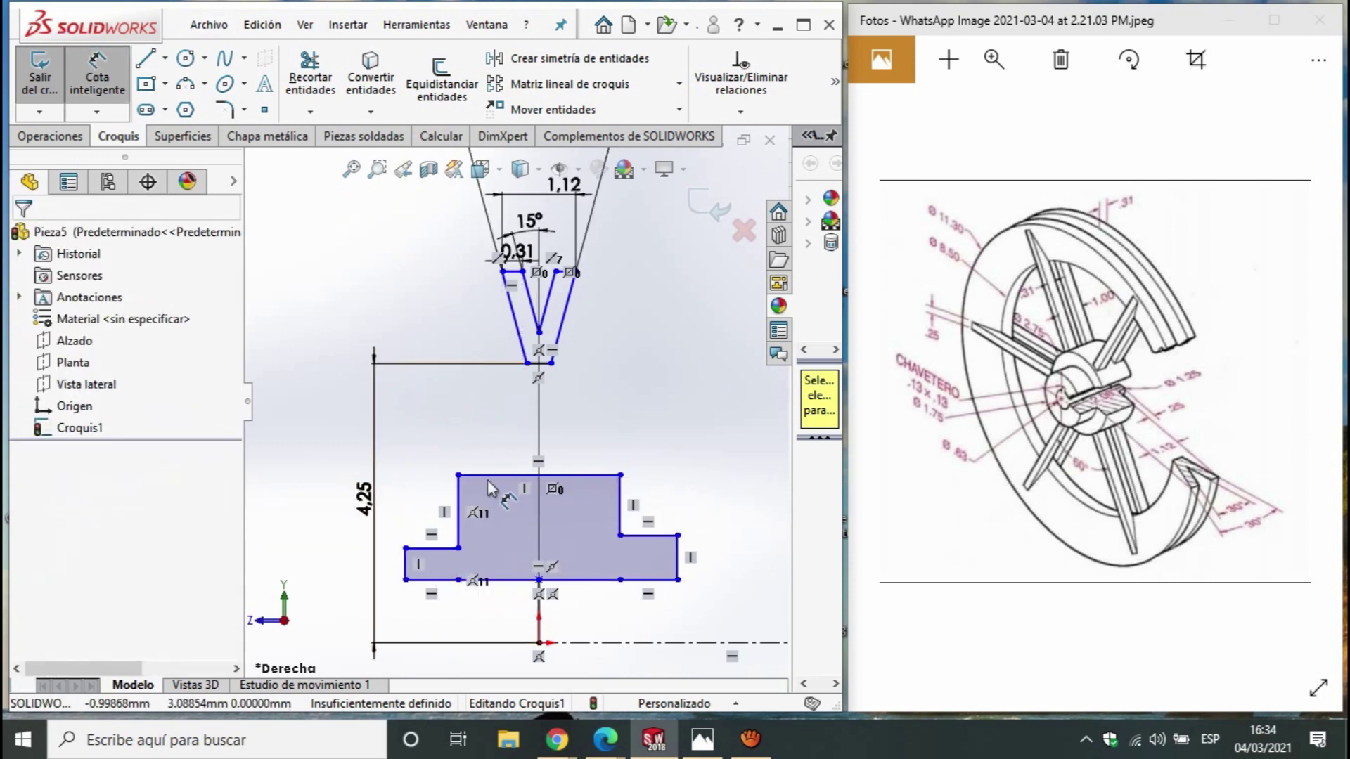
pyautogui.click(591, 585)
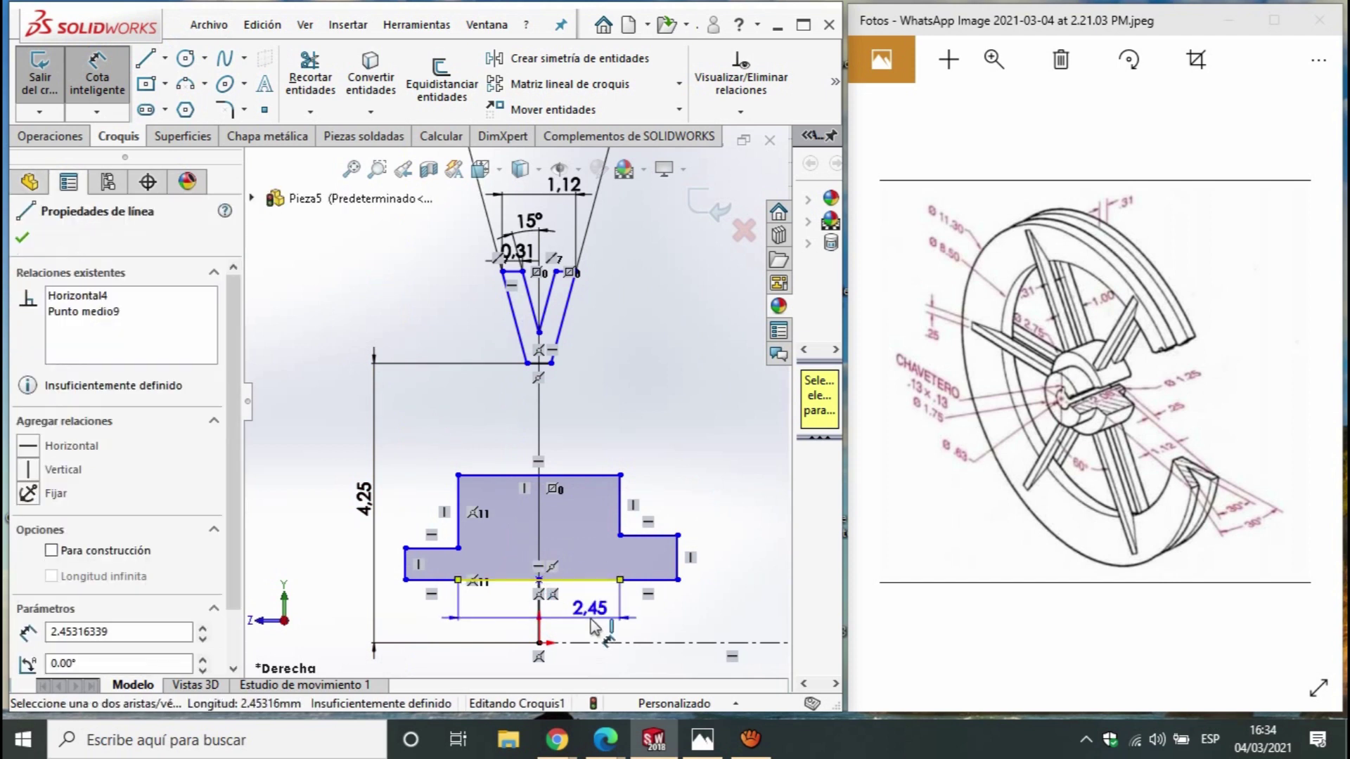
pyautogui.click(591, 617)
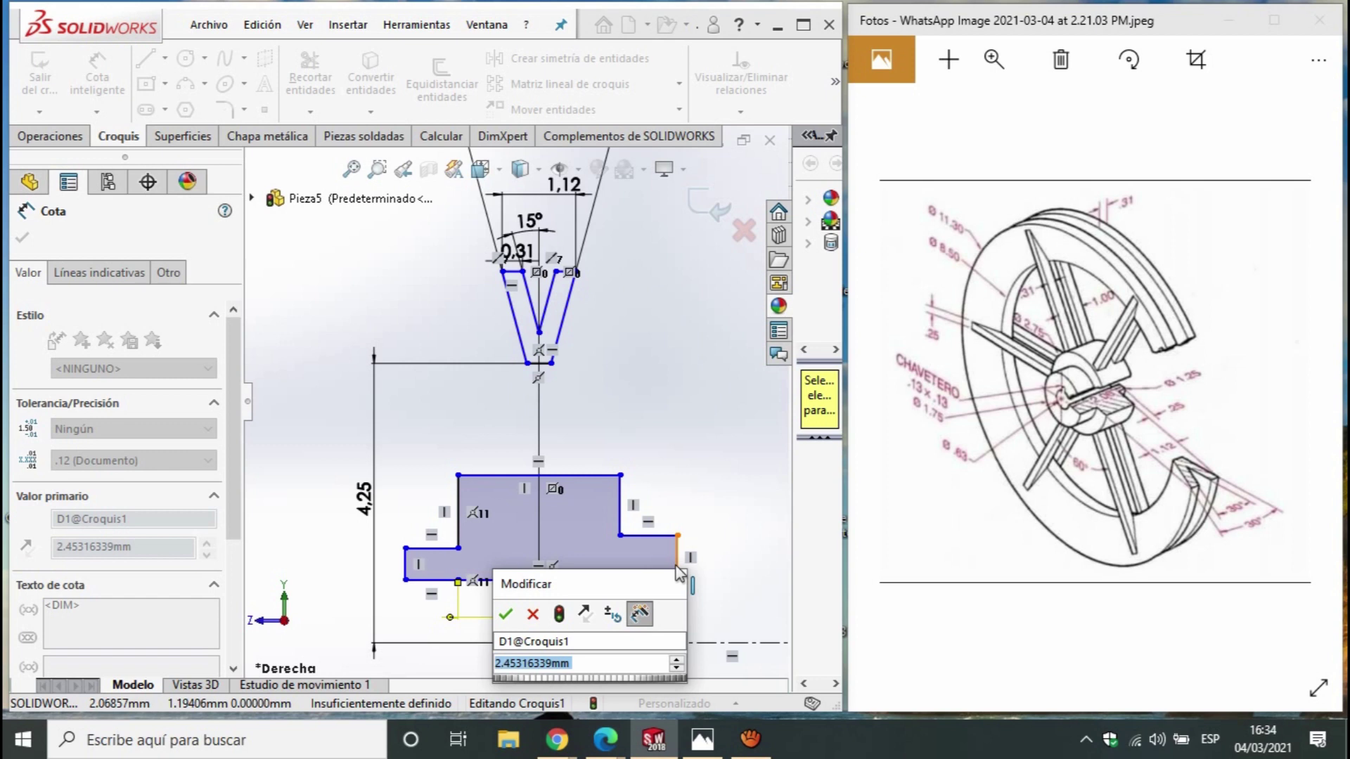
pyautogui.write('1.12')
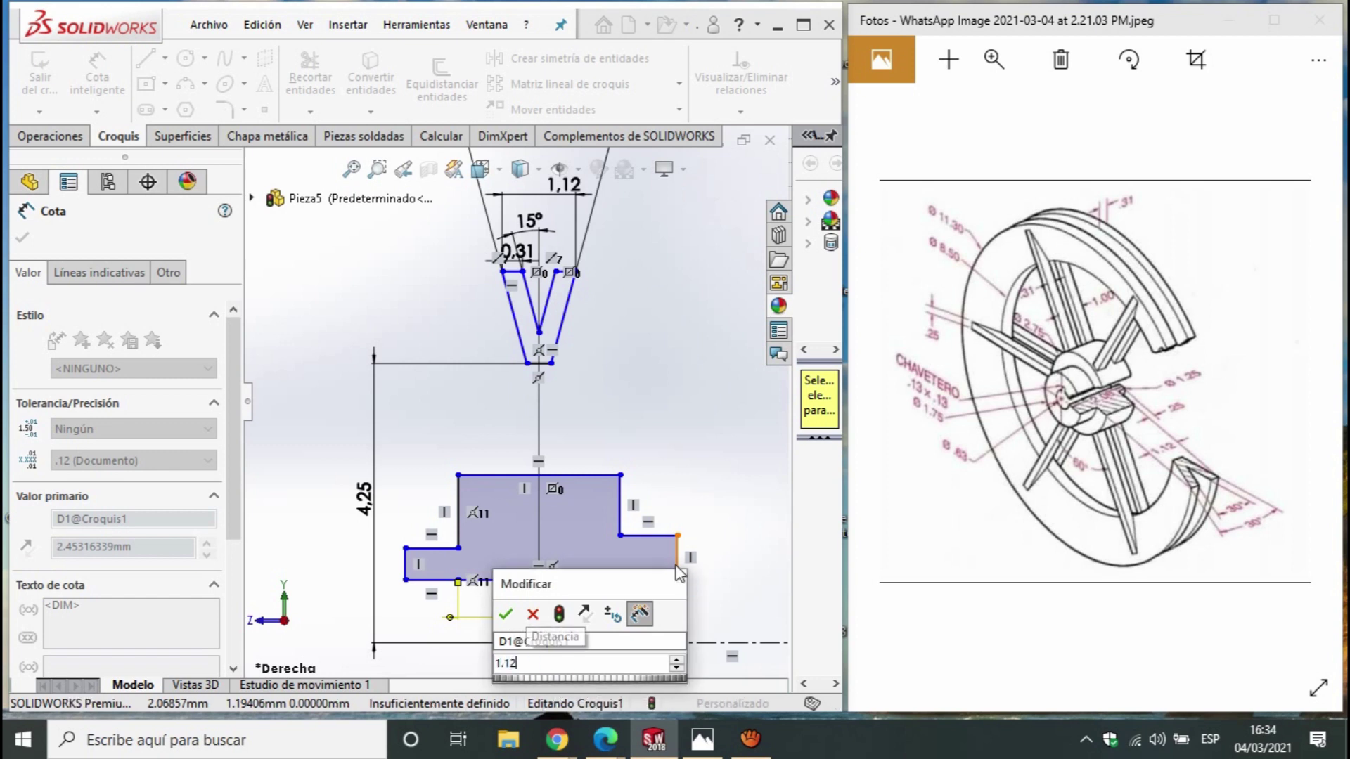
pyautogui.press('Return')
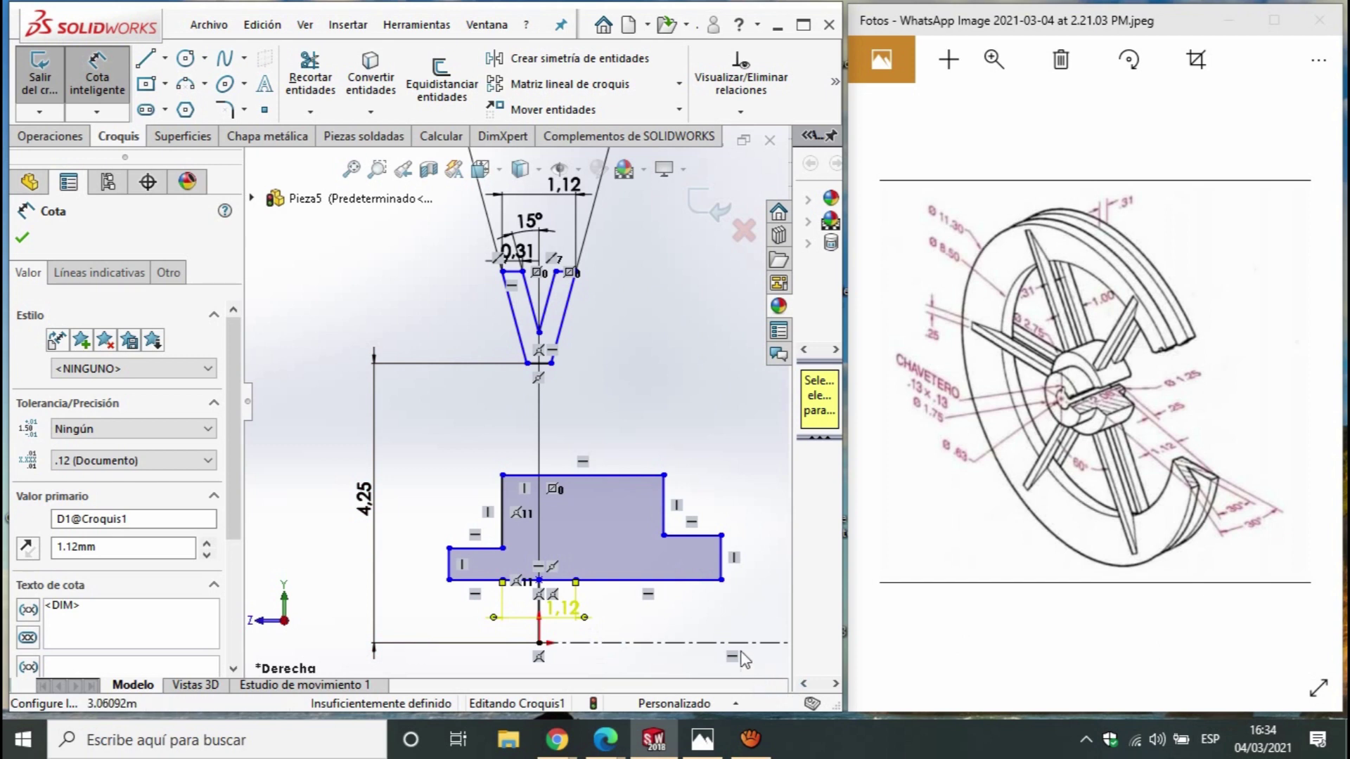
pyautogui.click(627, 581)
pyautogui.click(633, 616)
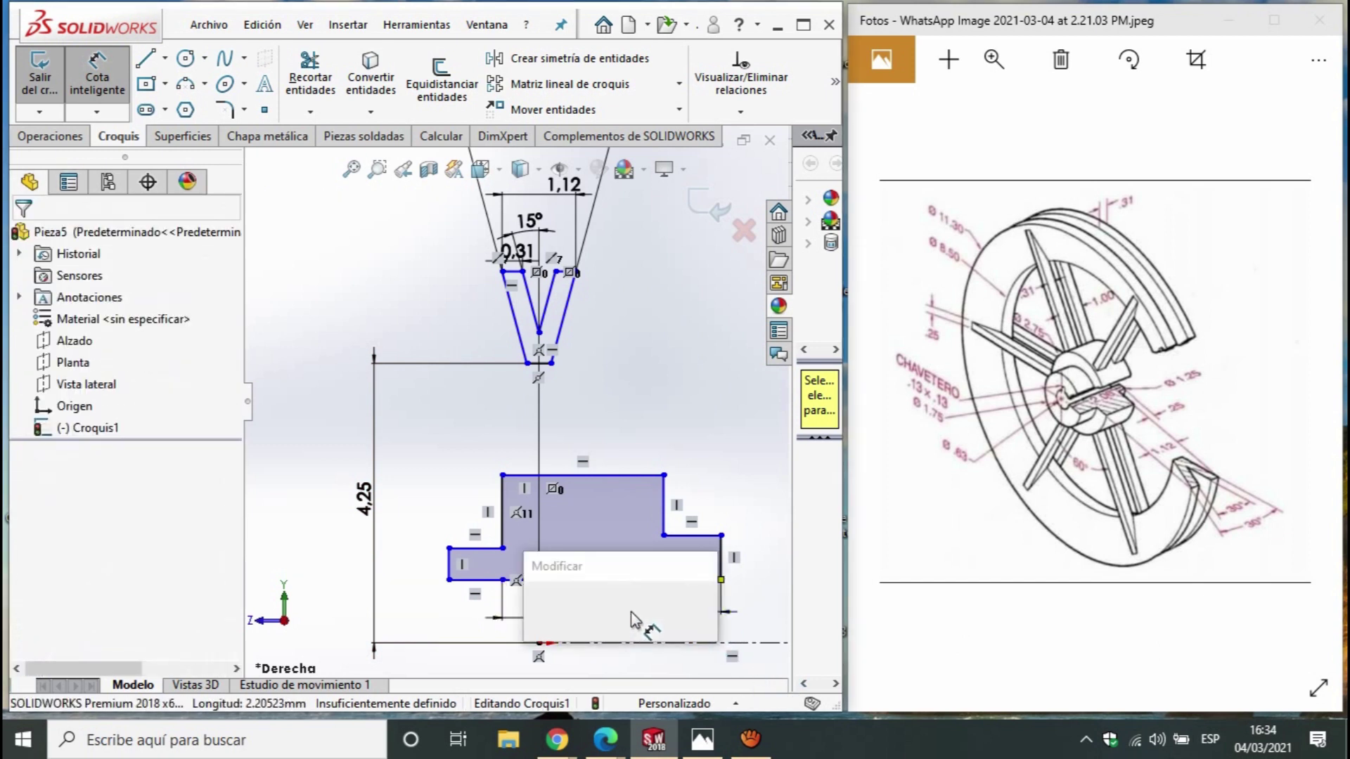
pyautogui.write('0.25')
pyautogui.press('Return')
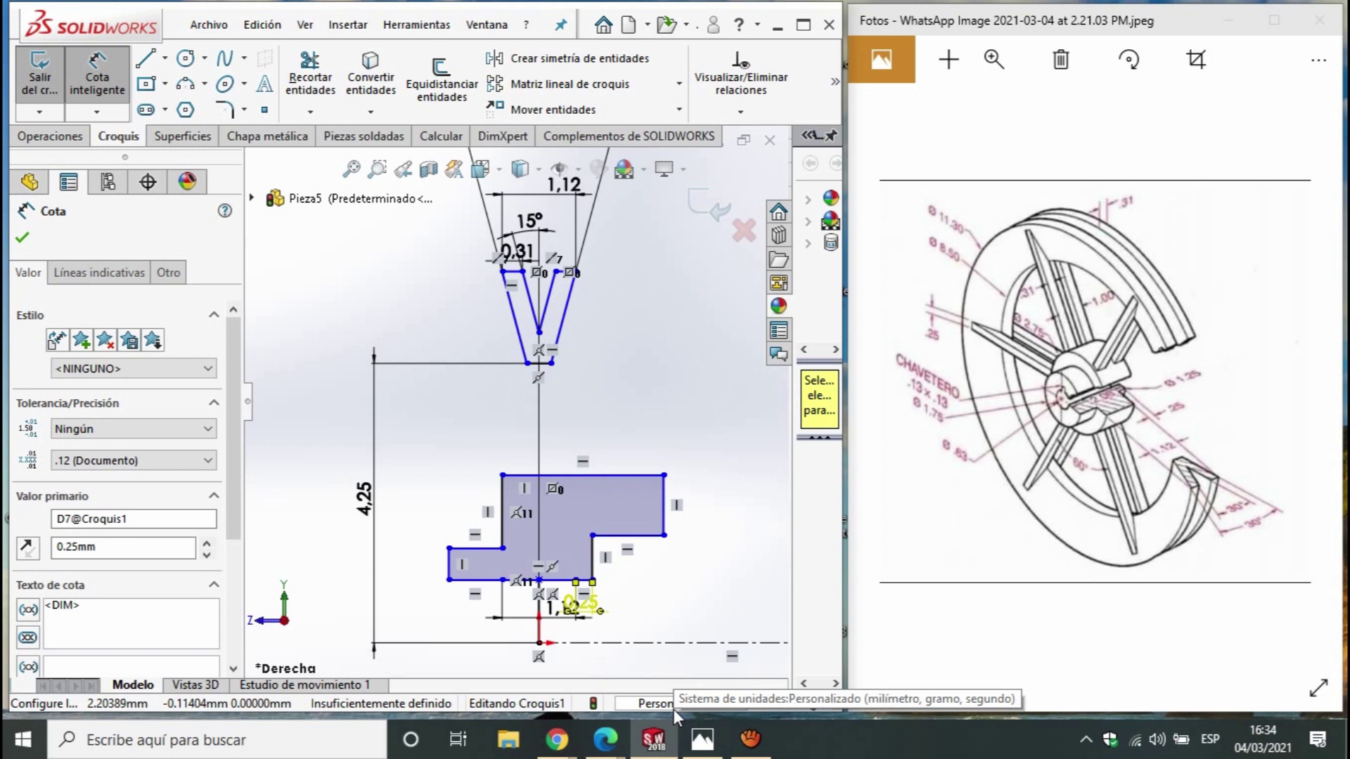
# Add the hub's overall width dimension between its side edges, ending at 2.06
pyautogui.click(450, 564)
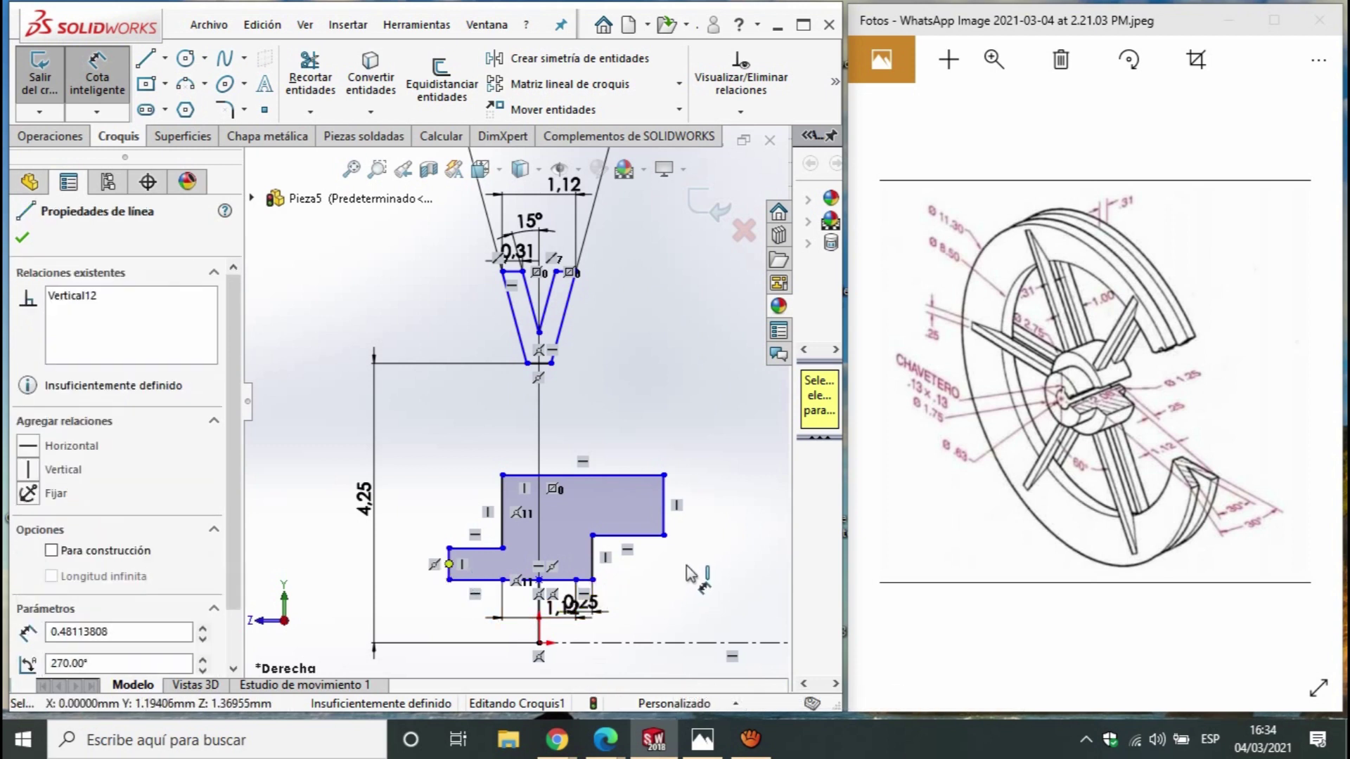
pyautogui.click(602, 561)
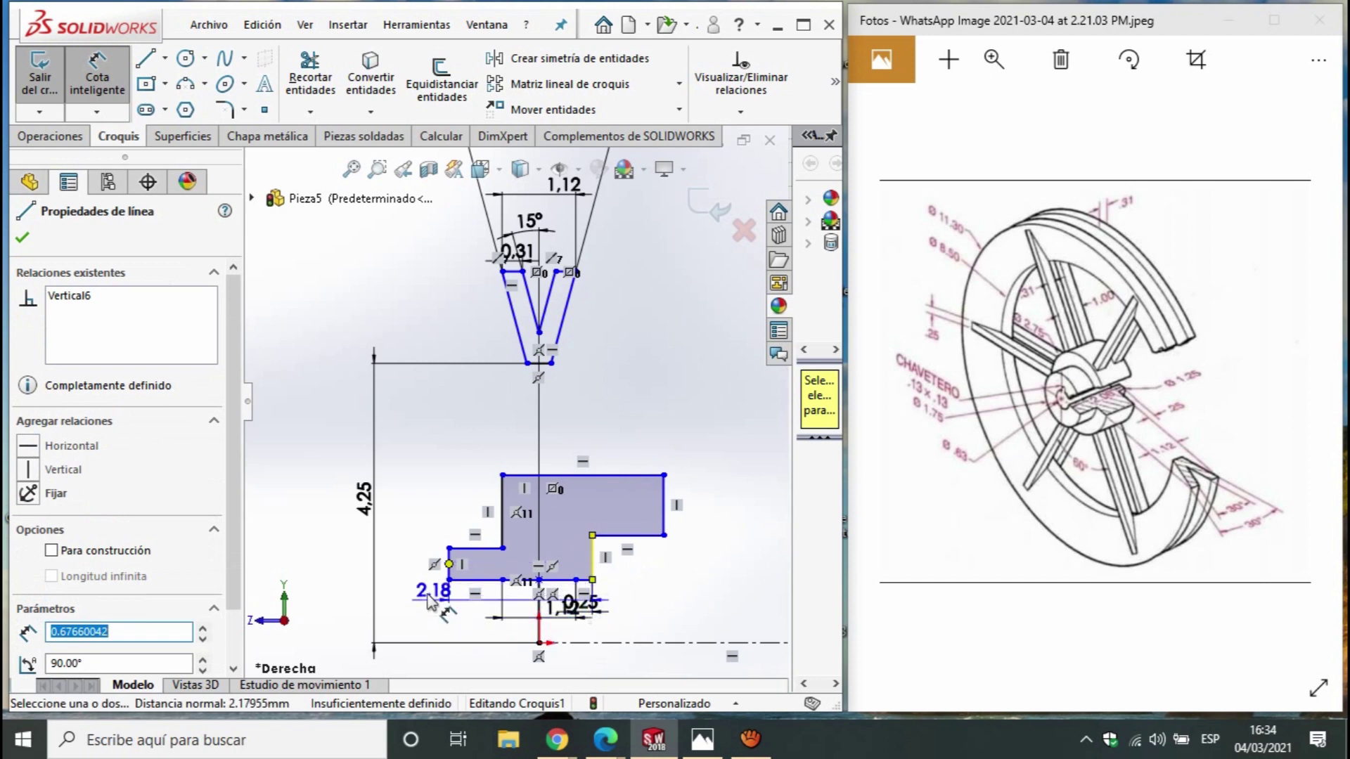
pyautogui.click(445, 420)
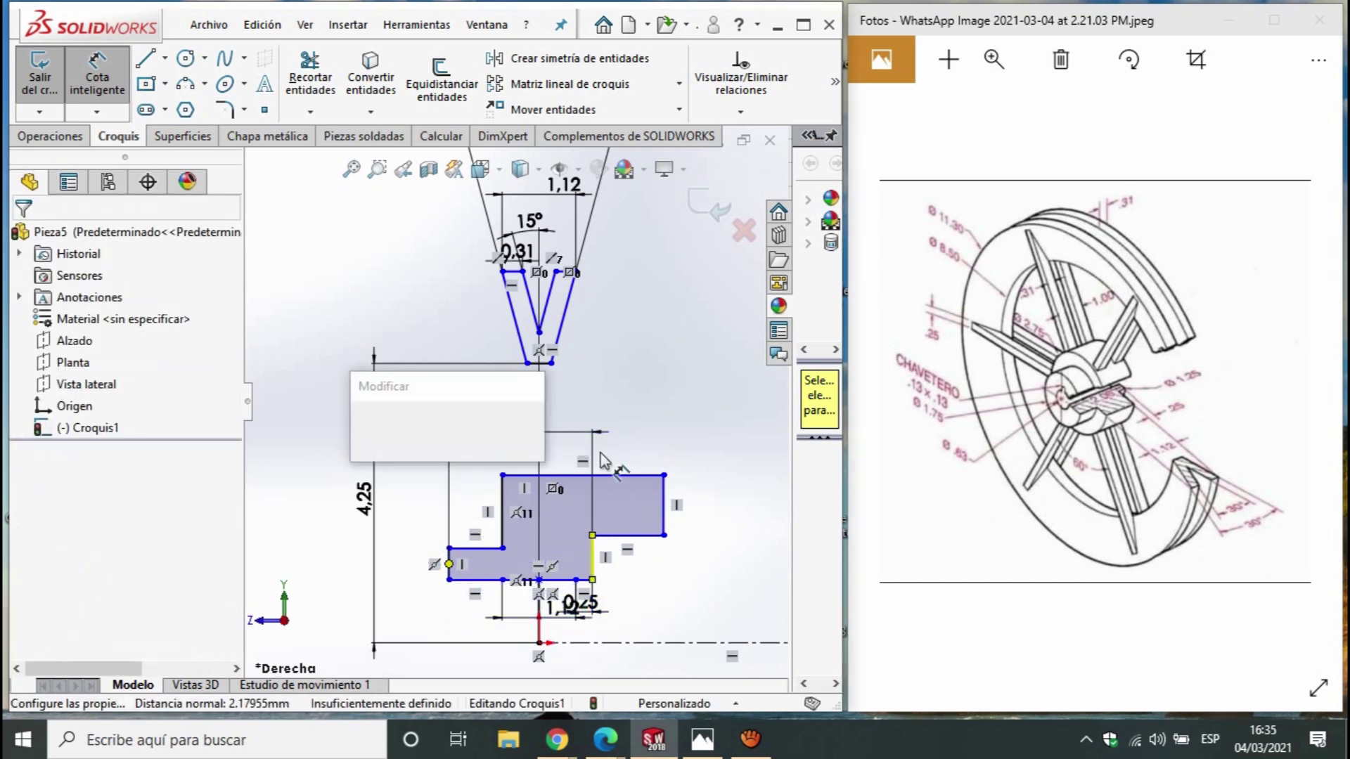
pyautogui.write('2.18')
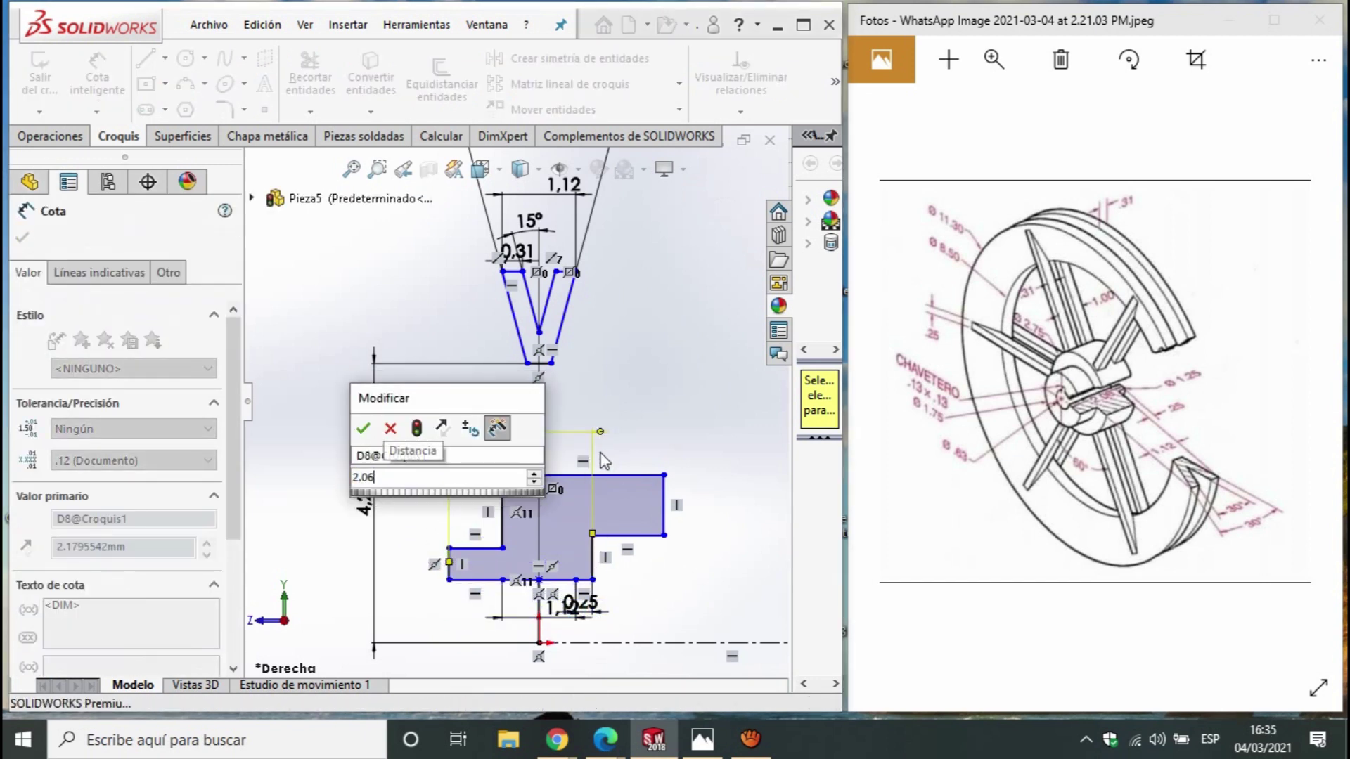
pyautogui.press('Return')
pyautogui.press('Return')
pyautogui.press('Escape')
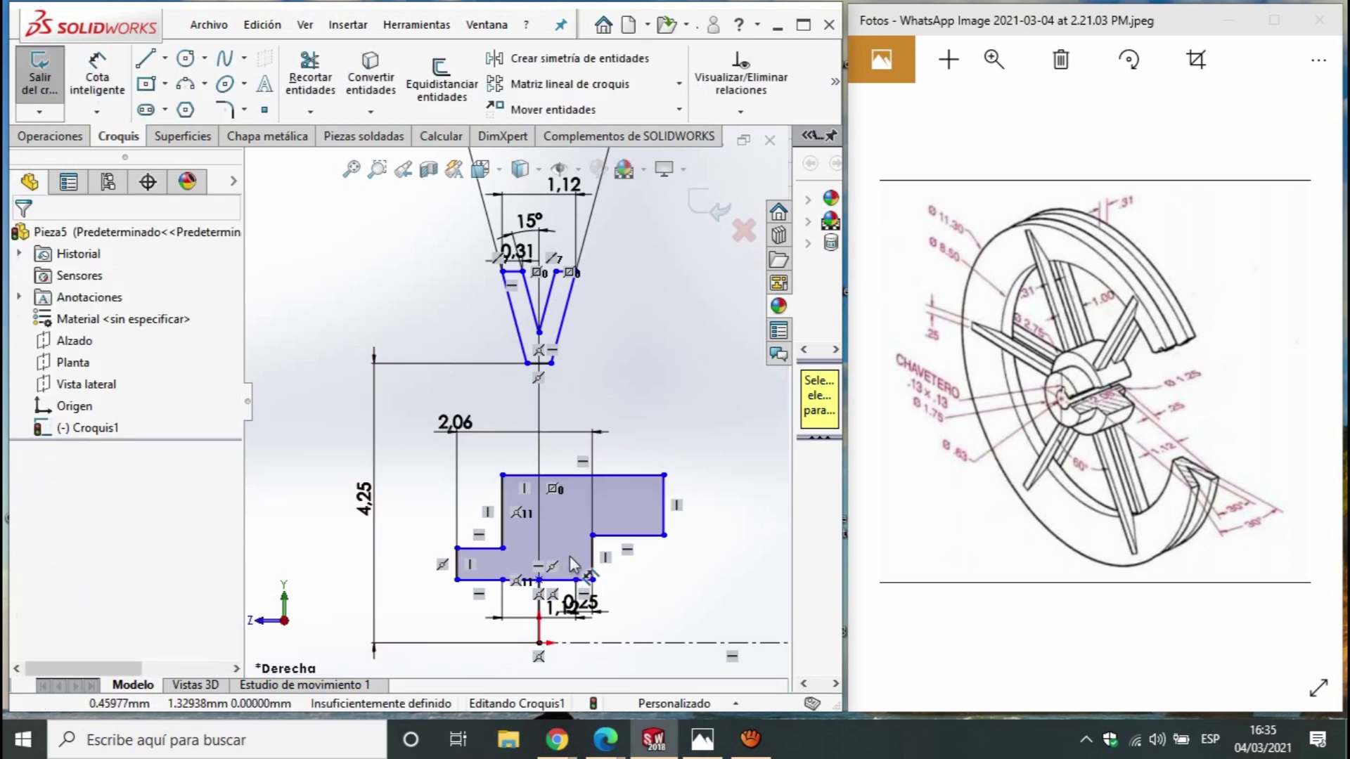
pyautogui.scroll(-2, 517, 627)
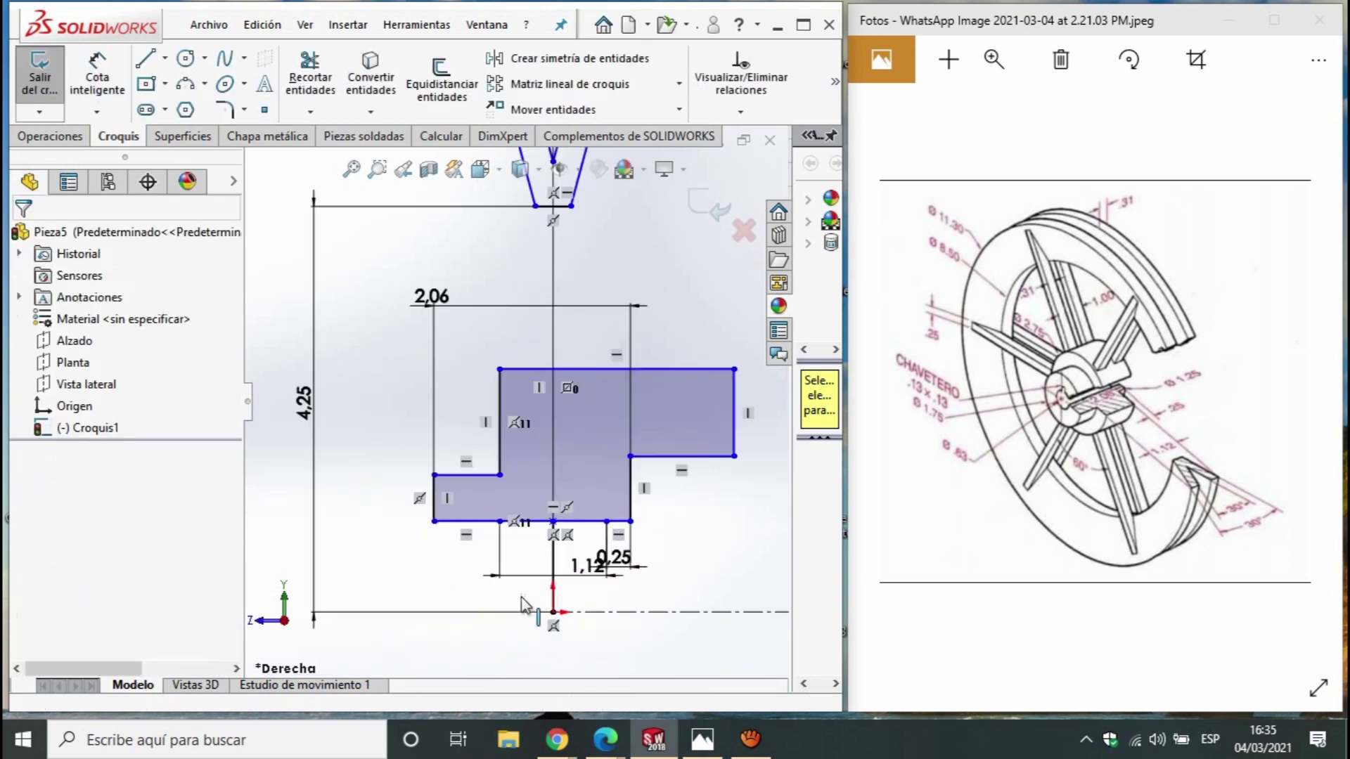
pyautogui.click(97, 78)
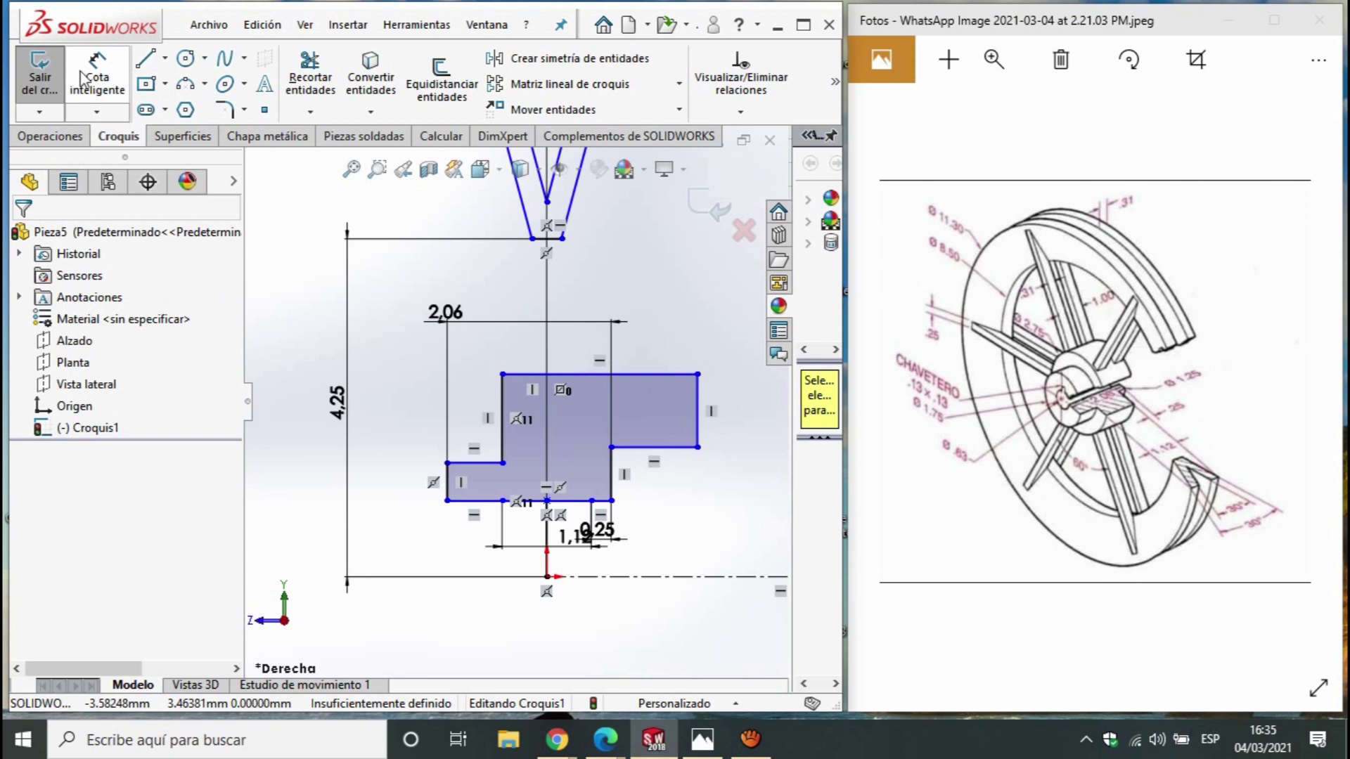
# Dimension the hub outline's bottom-left edge to the origin at .63/2 (0.315)
pyautogui.click(474, 500)
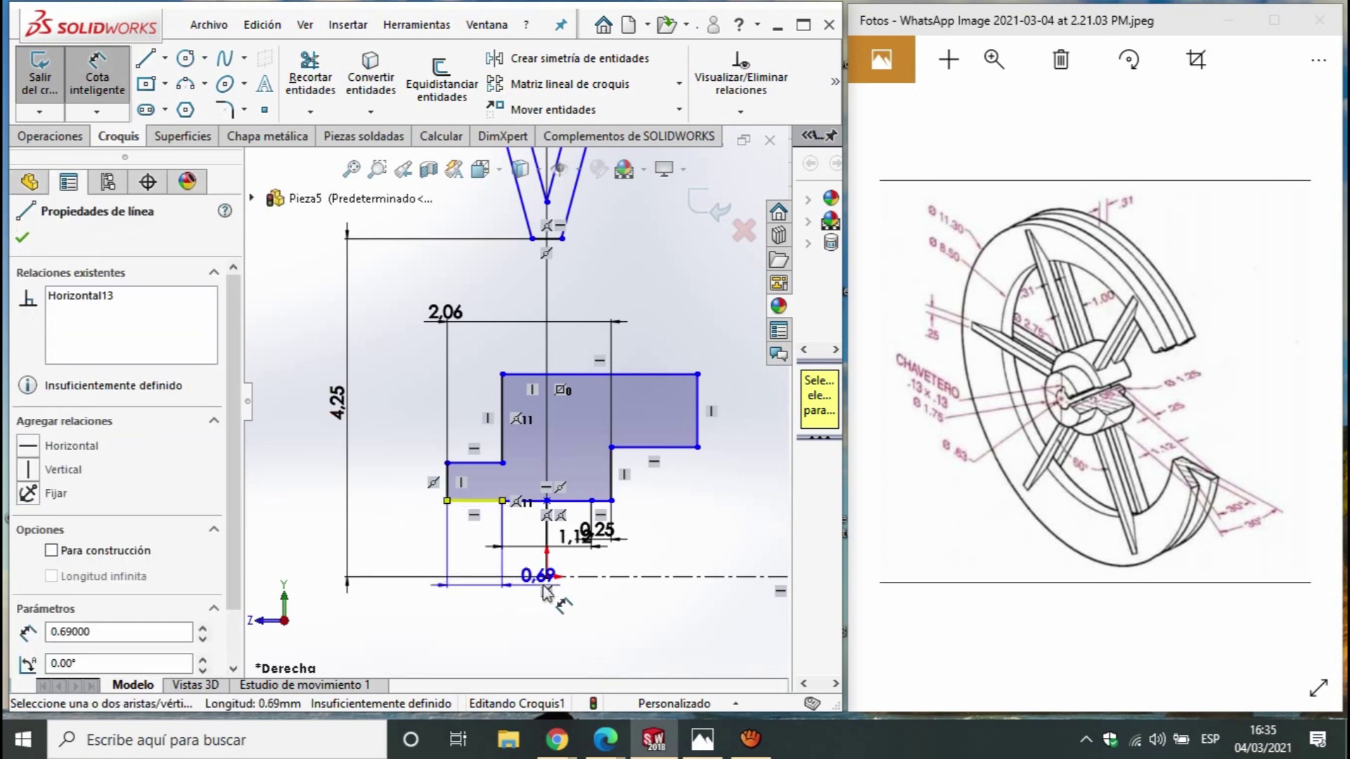
pyautogui.click(548, 577)
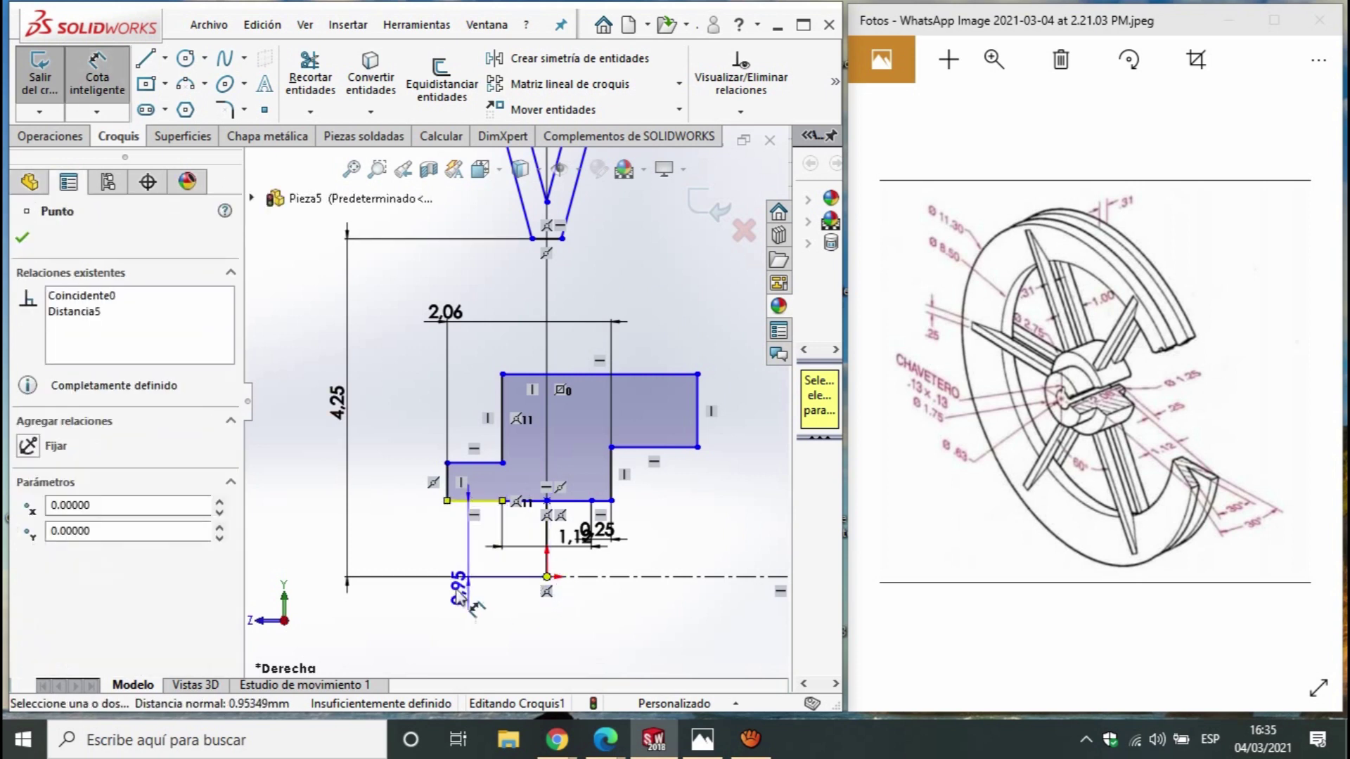
pyautogui.click(289, 540)
pyautogui.write('.63/2')
pyautogui.press('Return')
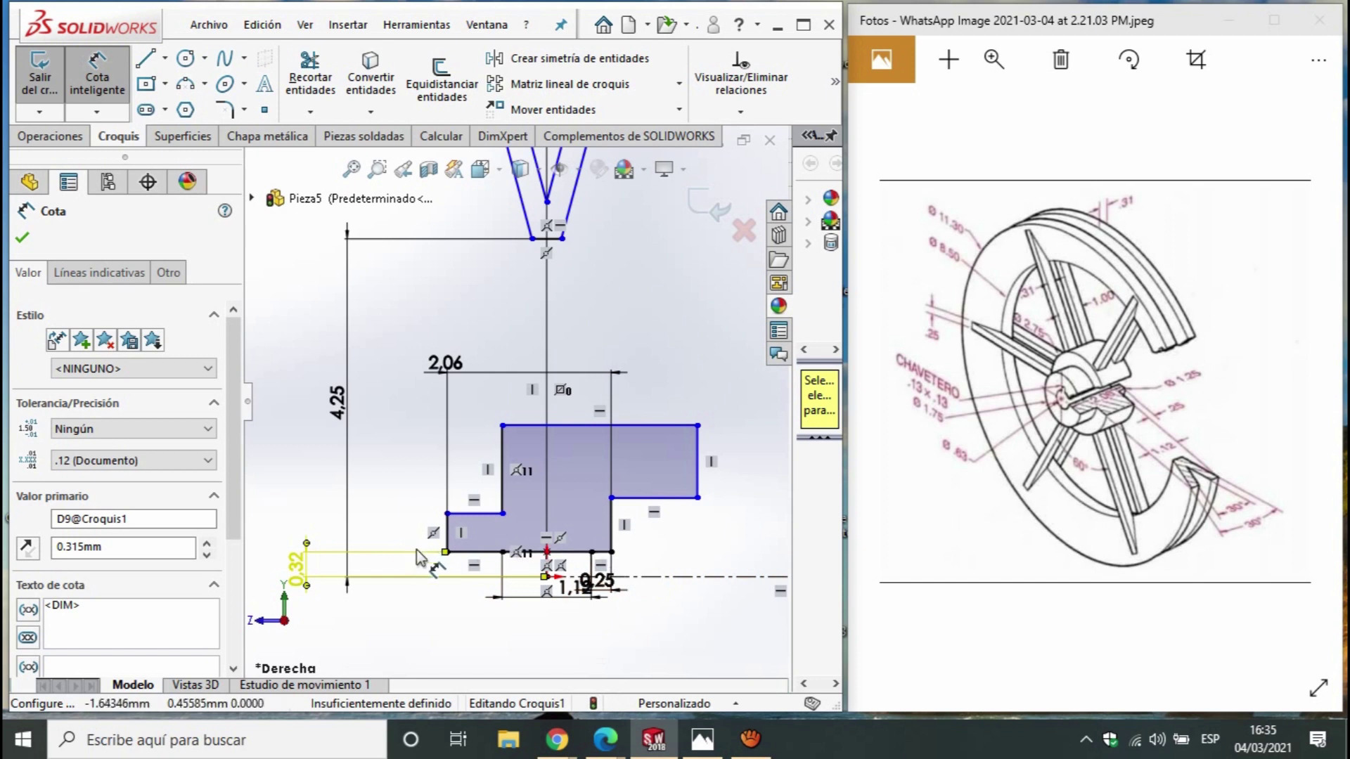
pyautogui.press('Escape')
pyautogui.click(578, 427)
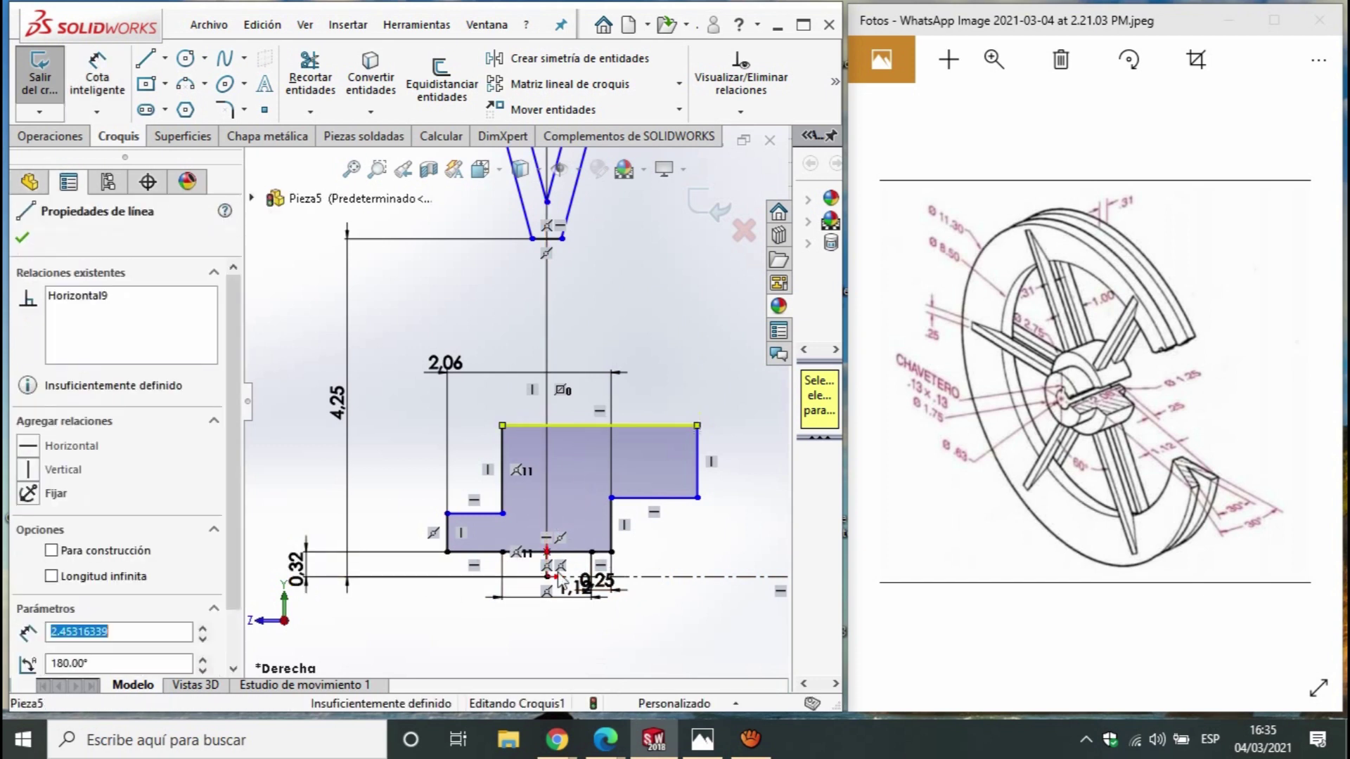
# Make the two hub step lines equal in length
pyautogui.keyDown('ctrl'); pyautogui.click(561, 554); pyautogui.keyUp('ctrl')
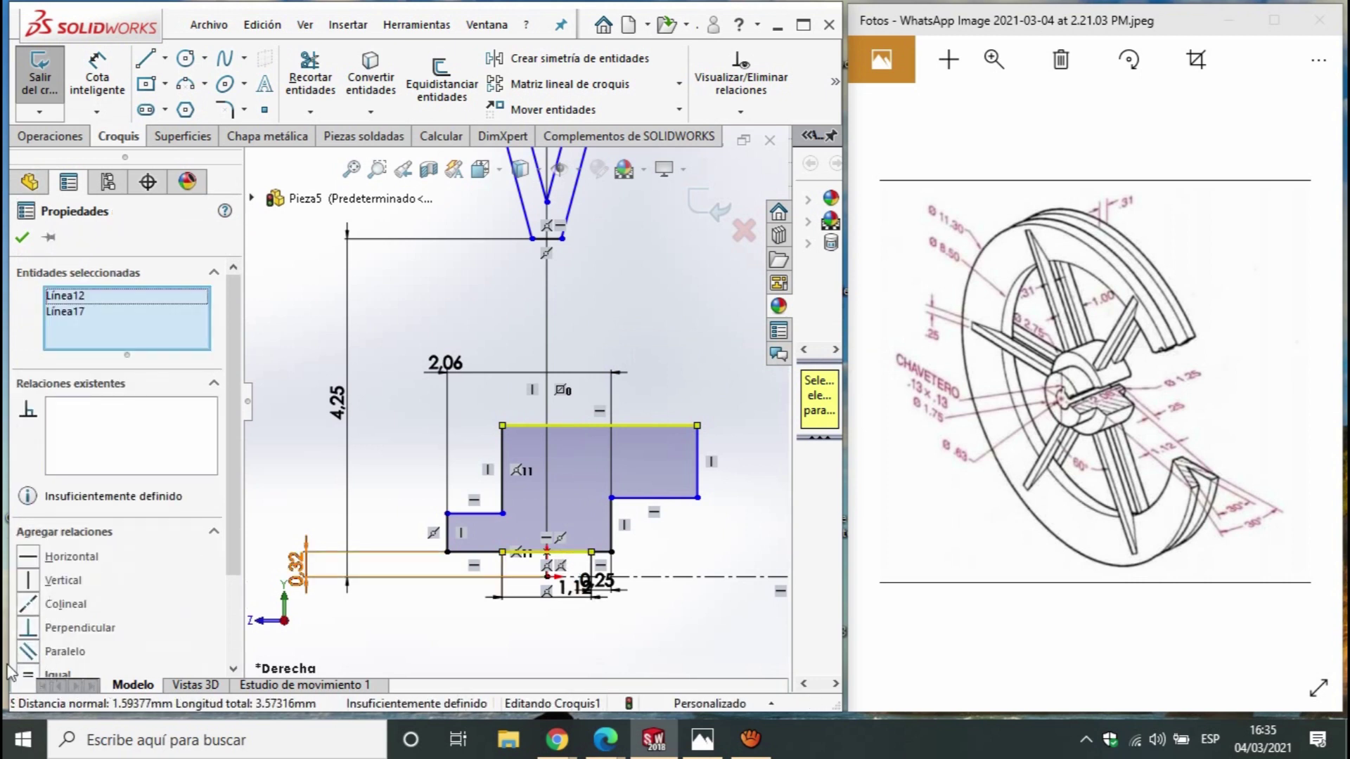
pyautogui.click(27, 676)
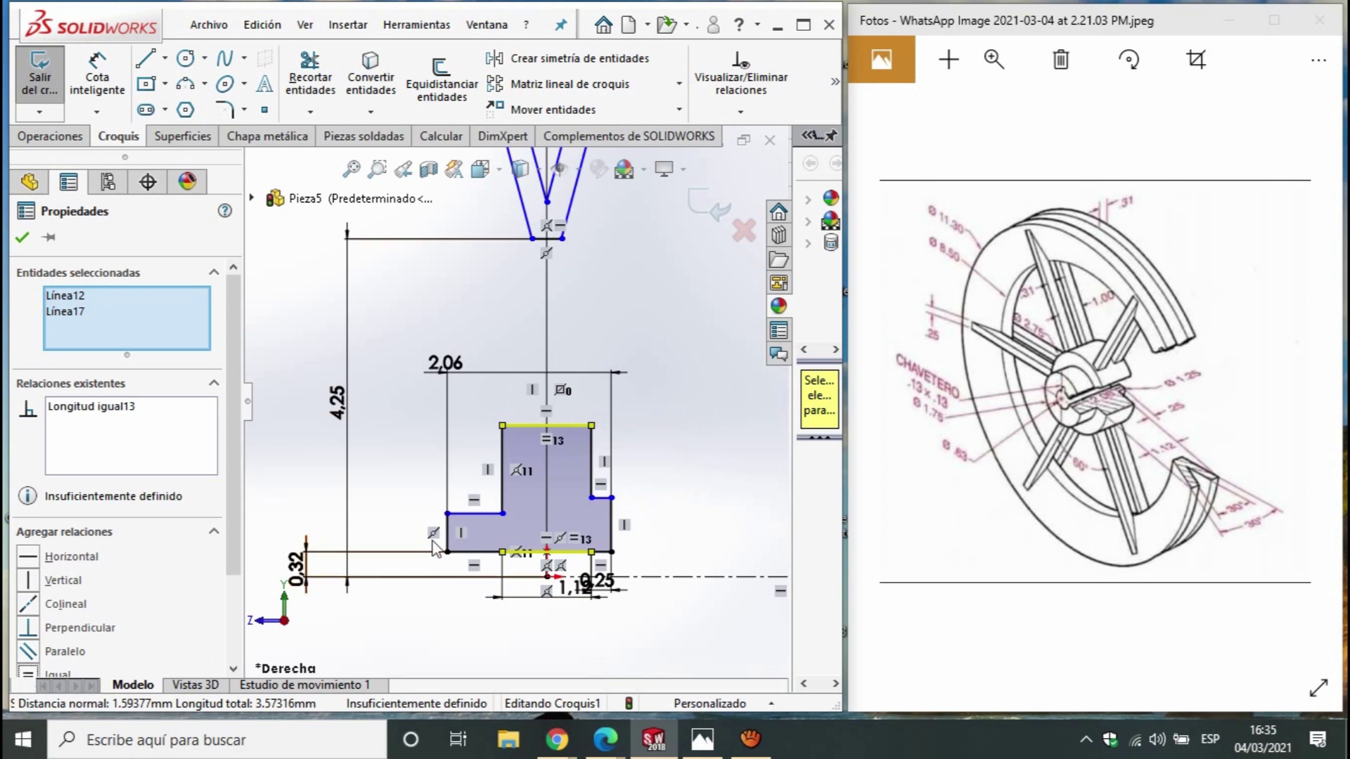
pyautogui.click(675, 595)
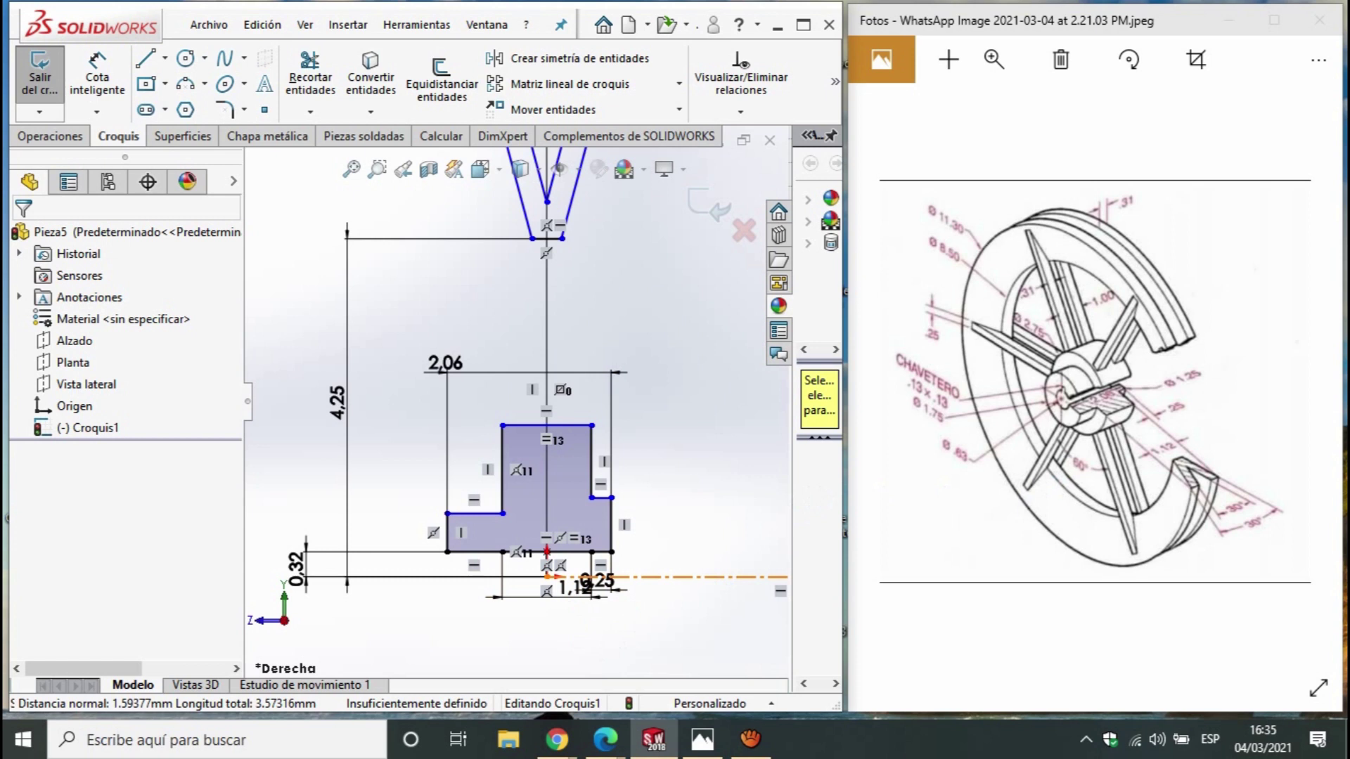
# Dimension the hub's top edge 2.75/2 (1.38) above the origin
pyautogui.click(97, 76)
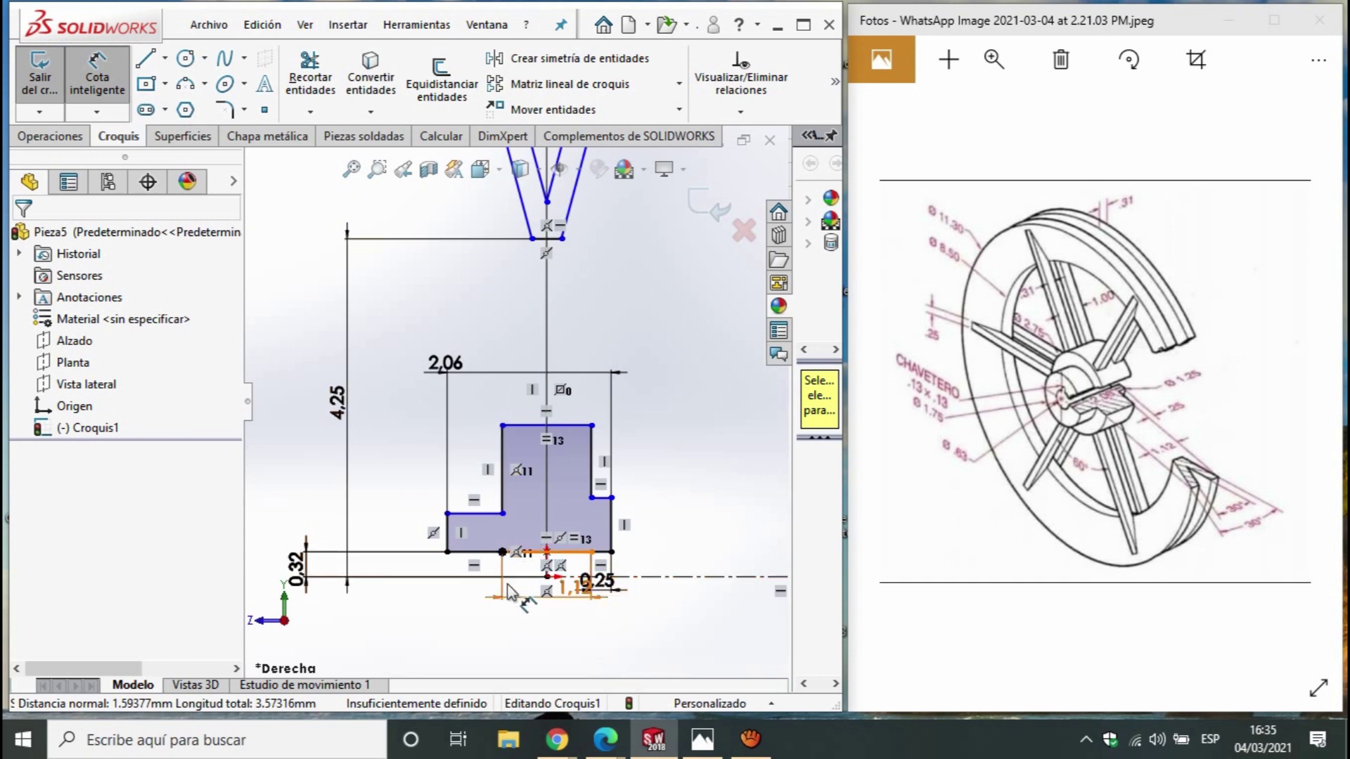
pyautogui.click(547, 578)
pyautogui.click(534, 426)
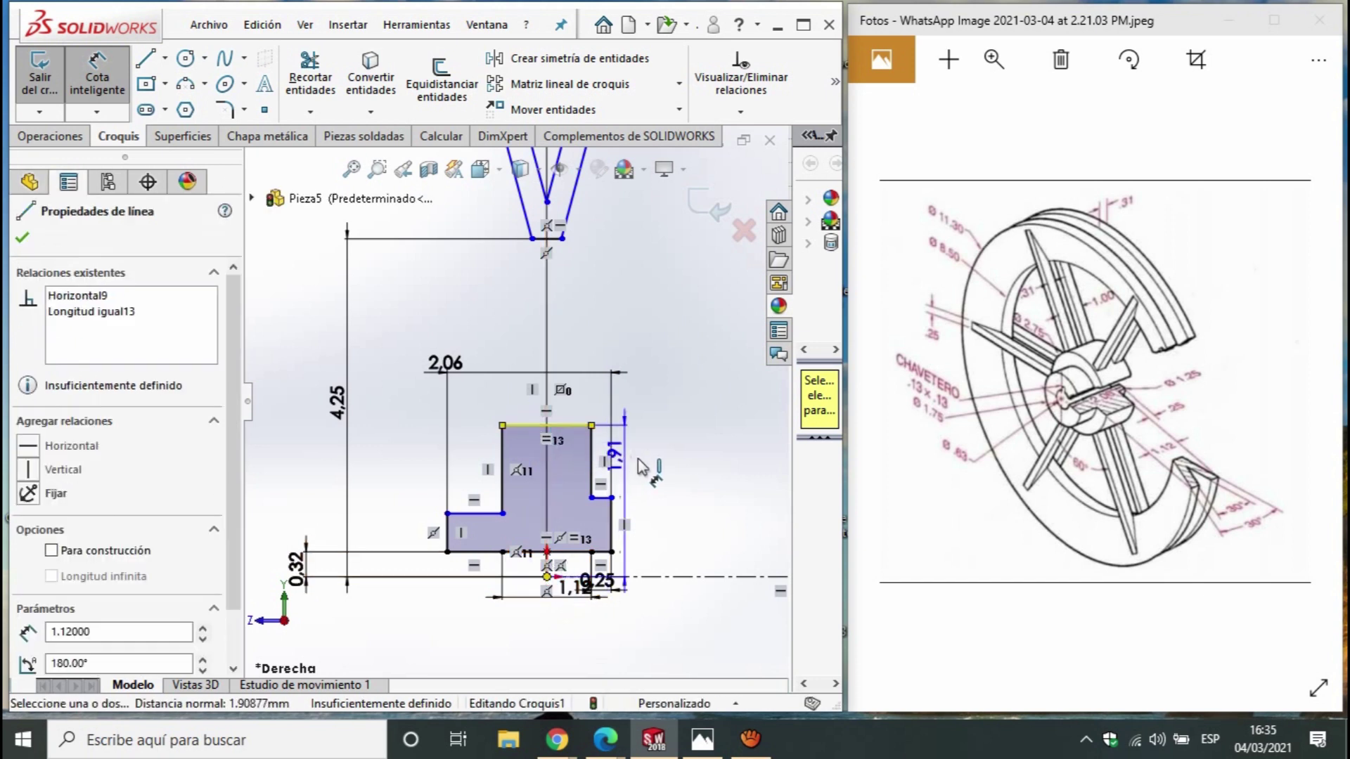
pyautogui.click(714, 476)
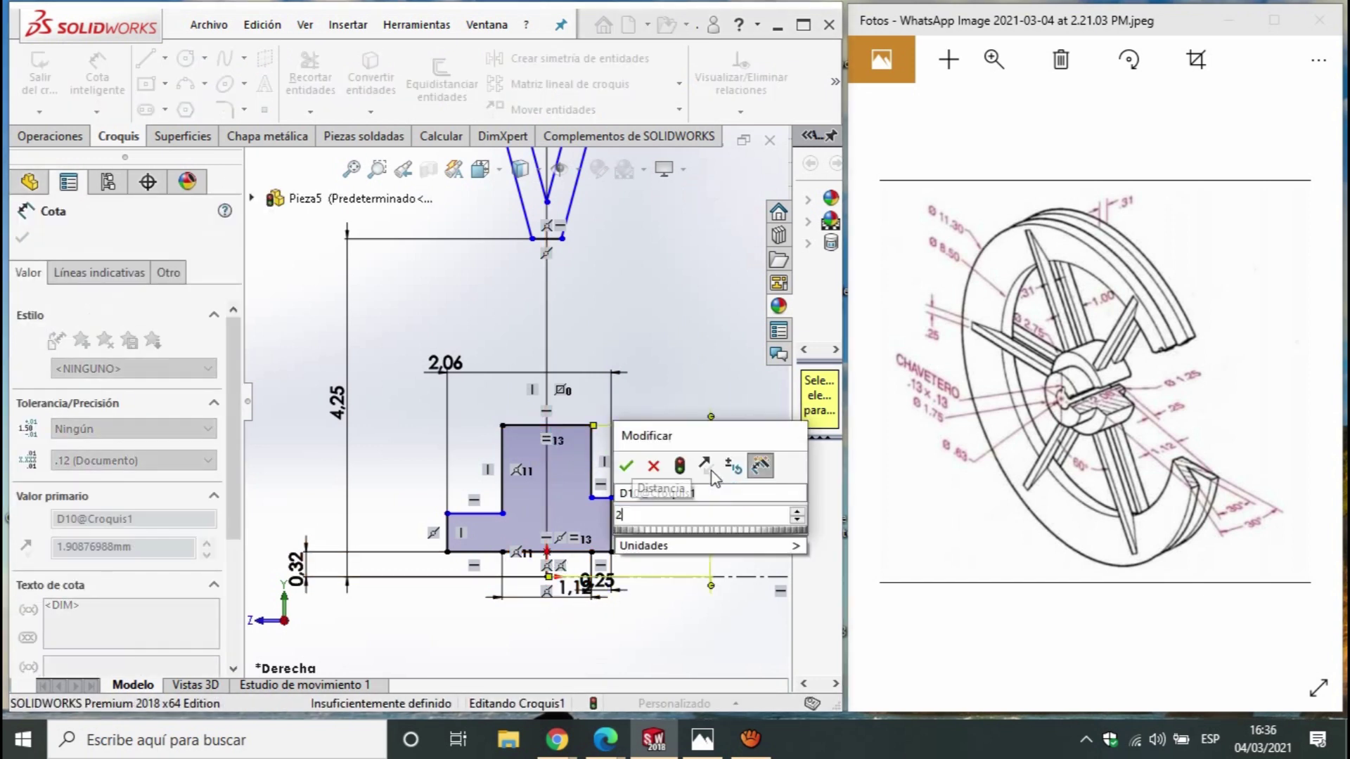
pyautogui.write('2.75/2')
pyautogui.press('Return')
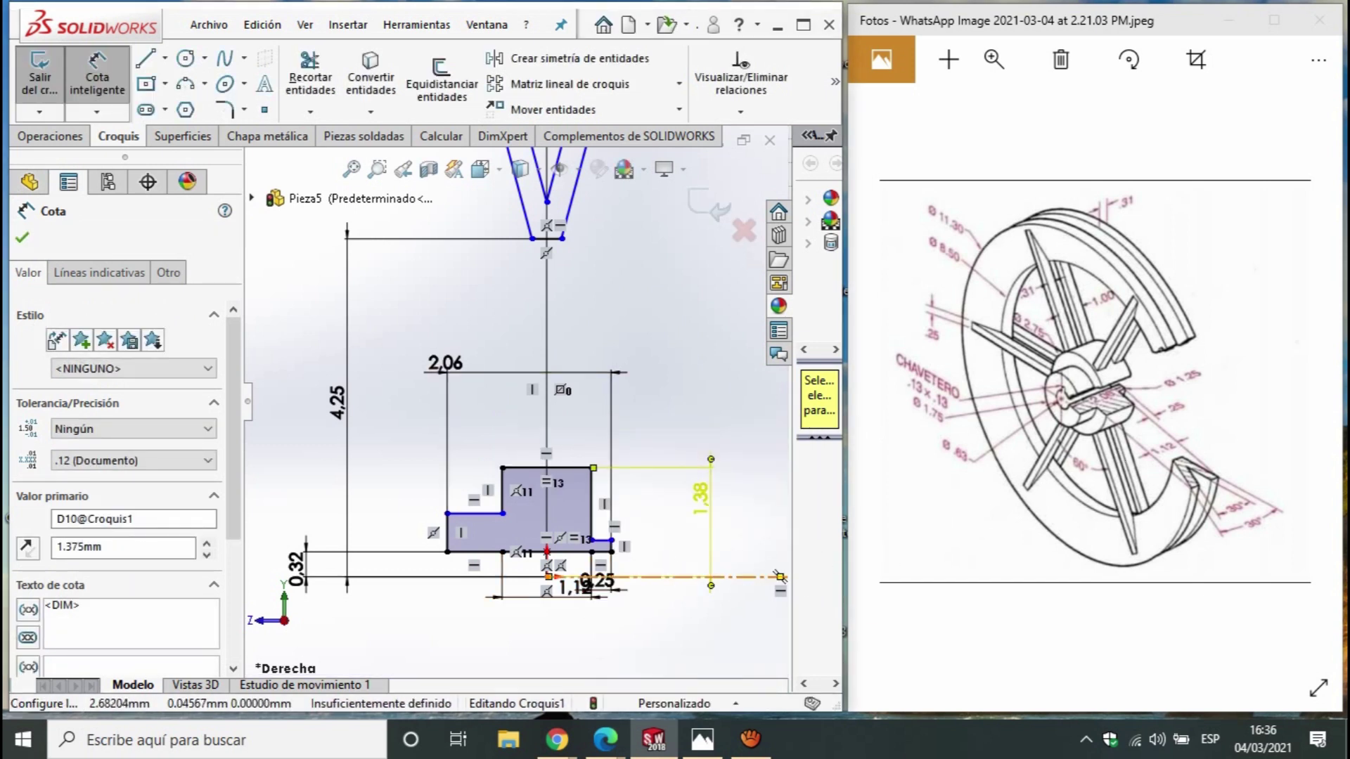
# Dimension the short right step at 0.63 from the axis
pyautogui.scroll(-2, 735, 552)
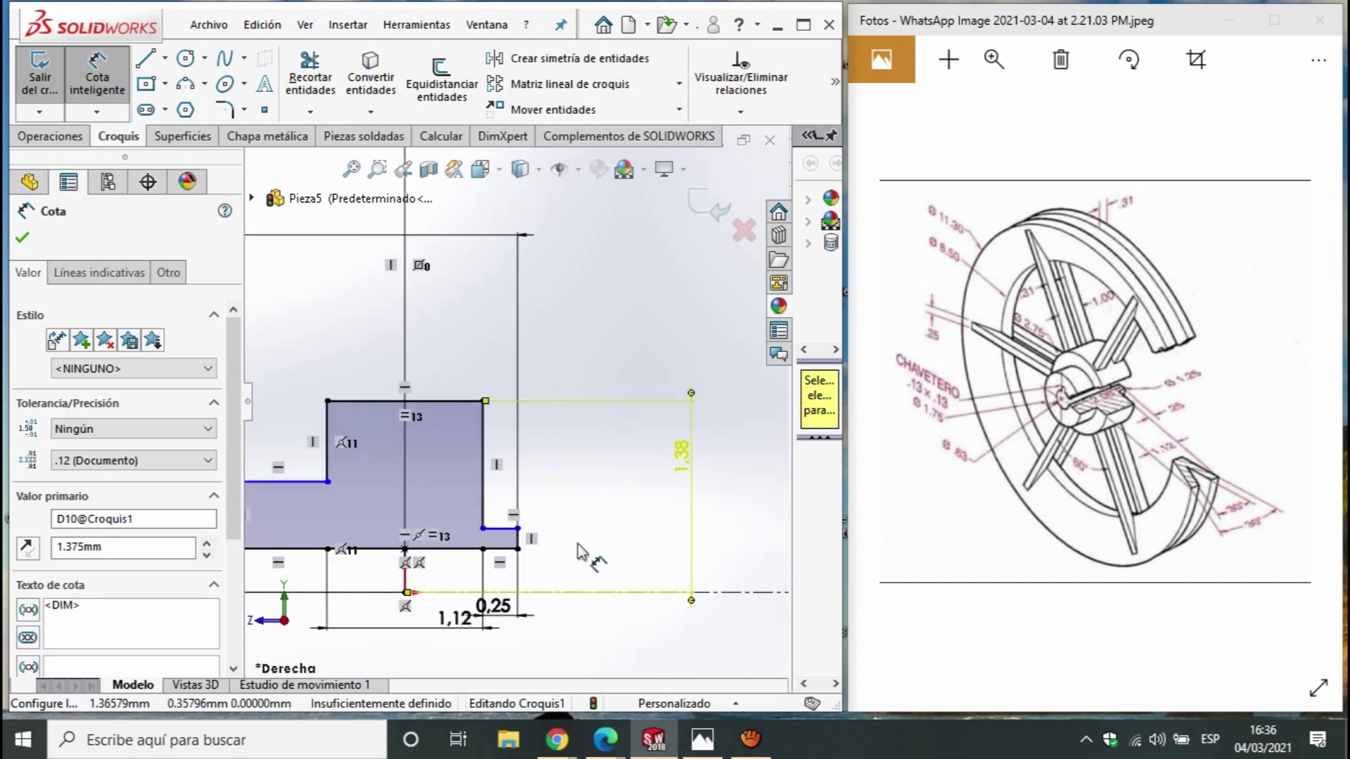
pyautogui.click(500, 528)
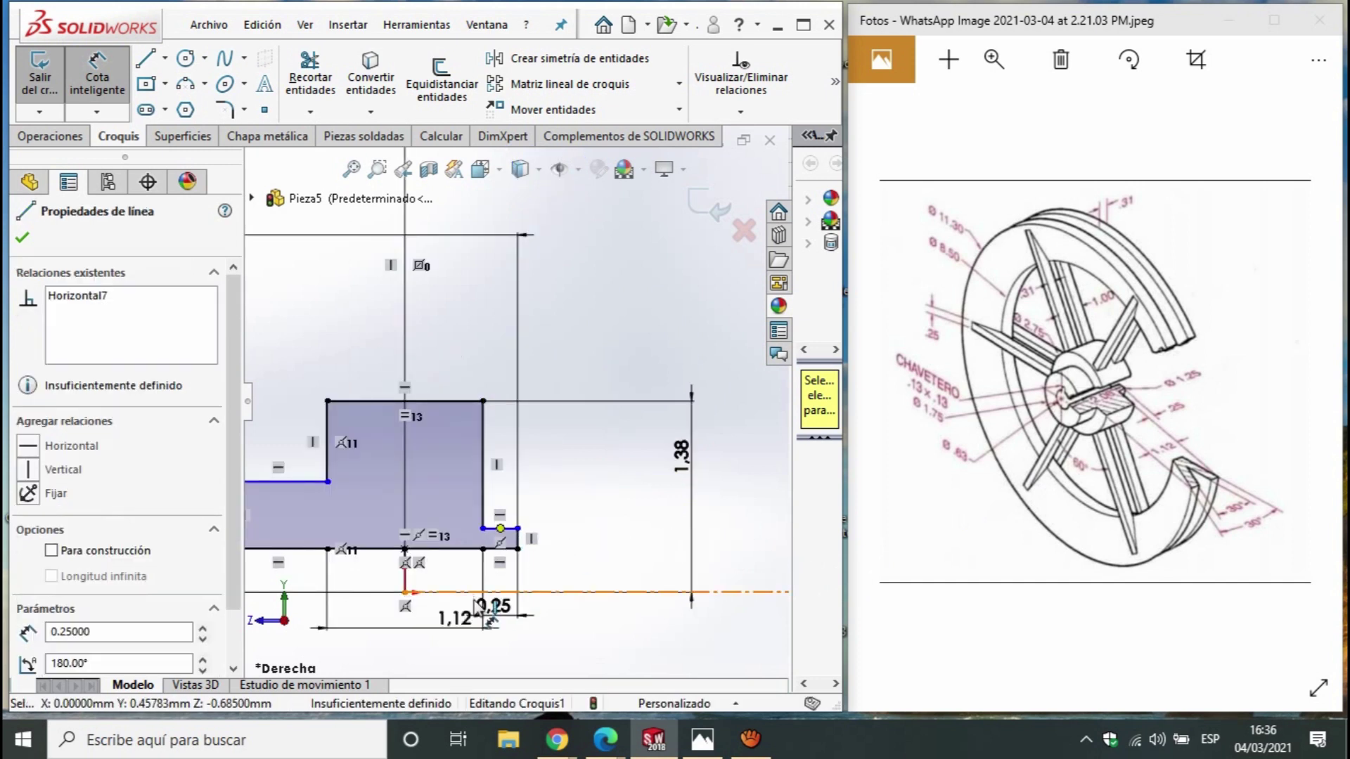
pyautogui.click(461, 593)
pyautogui.click(606, 556)
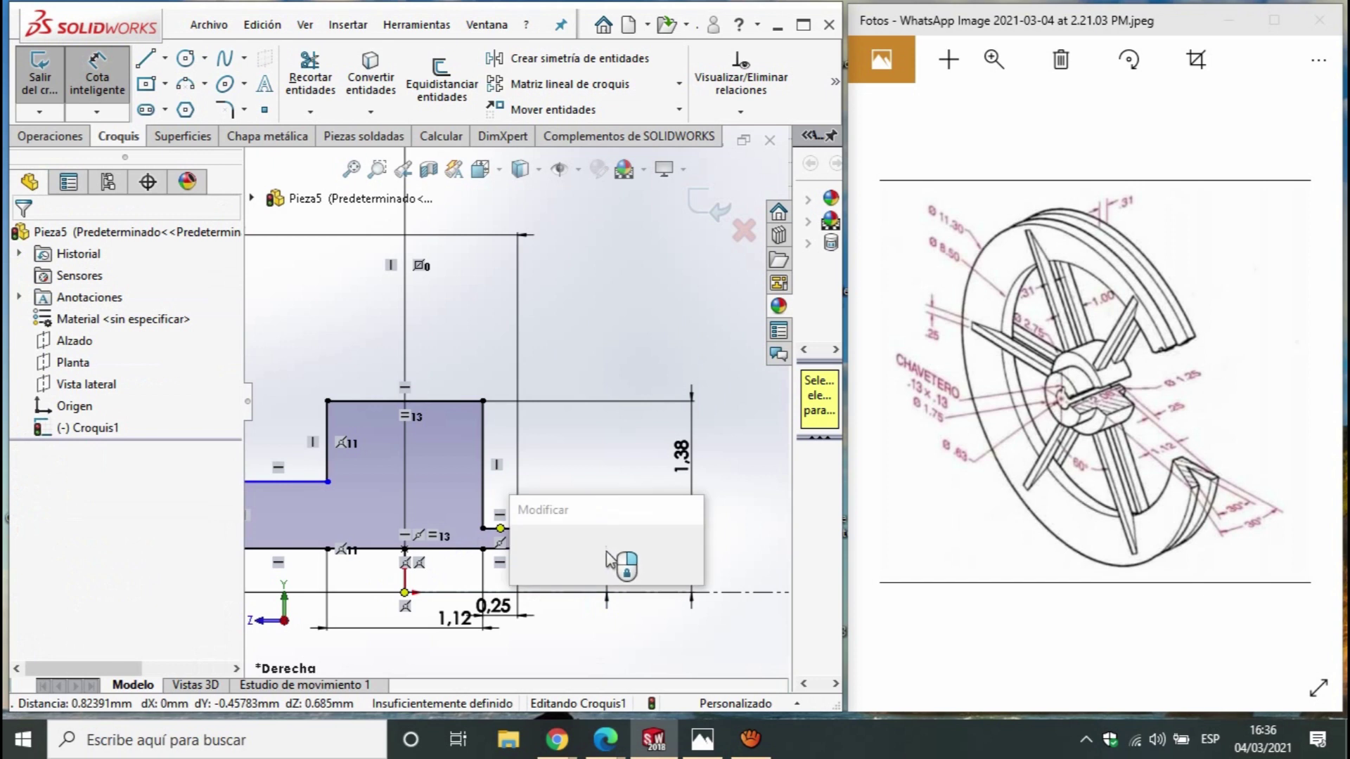
pyautogui.write('1')
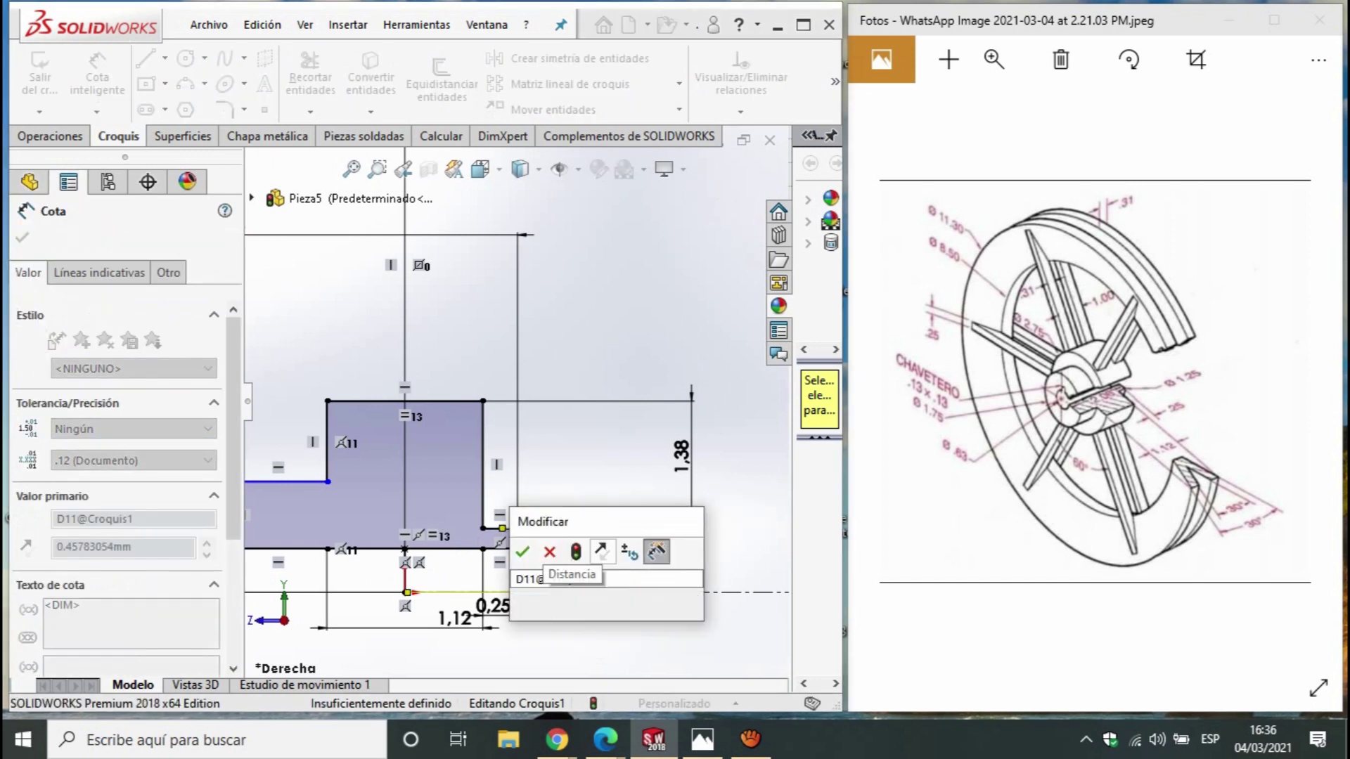
pyautogui.press('Escape')
pyautogui.click(609, 561)
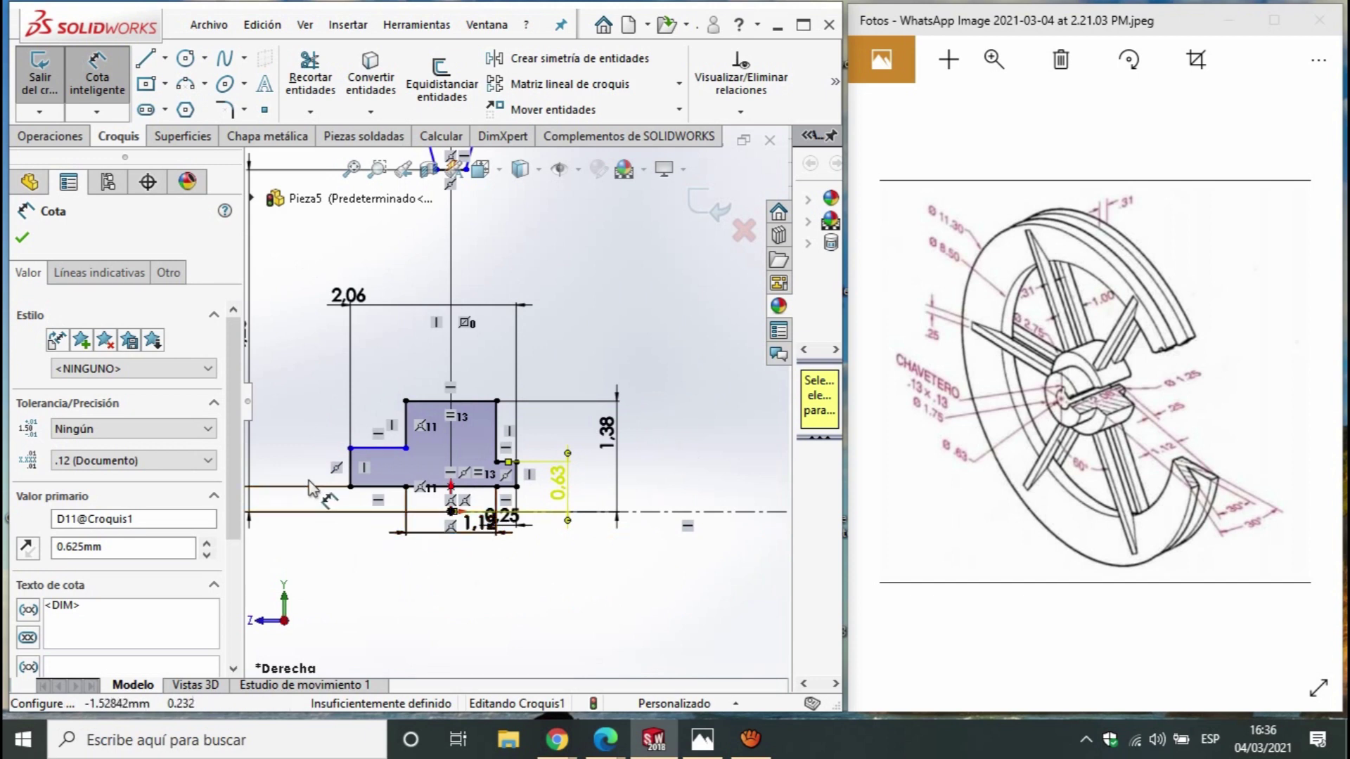
# Dimension the left step at 1.13-0.25 (0.88) above the origin
pyautogui.click(367, 449)
pyautogui.click(451, 511)
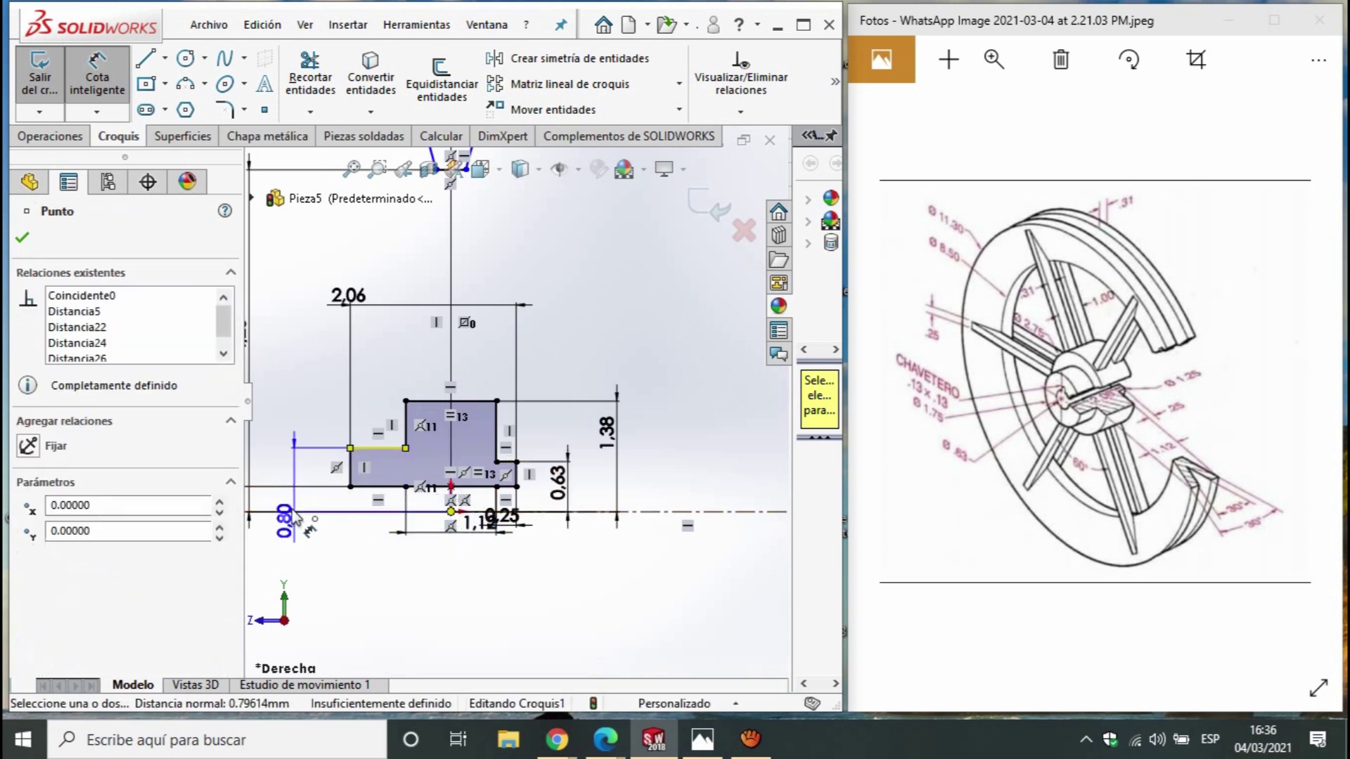
pyautogui.click(294, 482)
pyautogui.write('1')
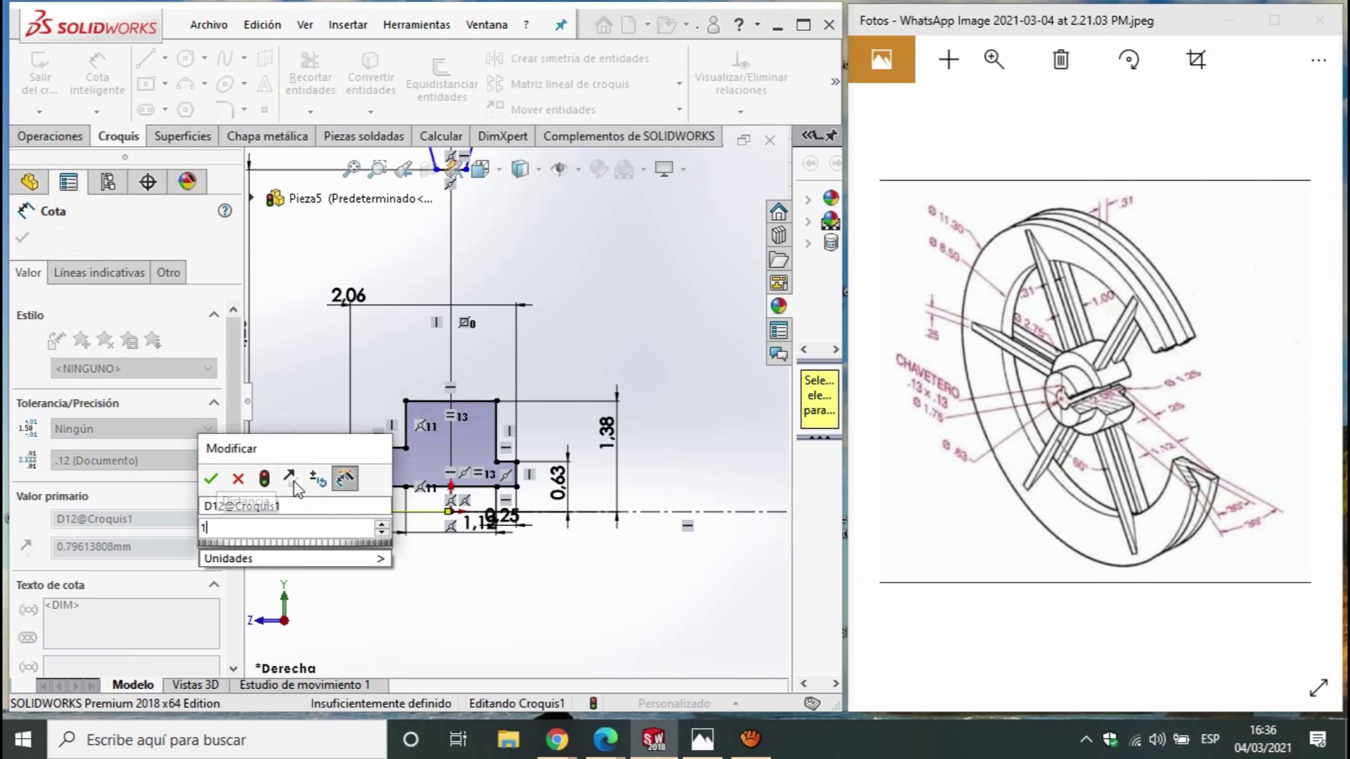
pyautogui.write('.13-0.25')
pyautogui.press('Return')
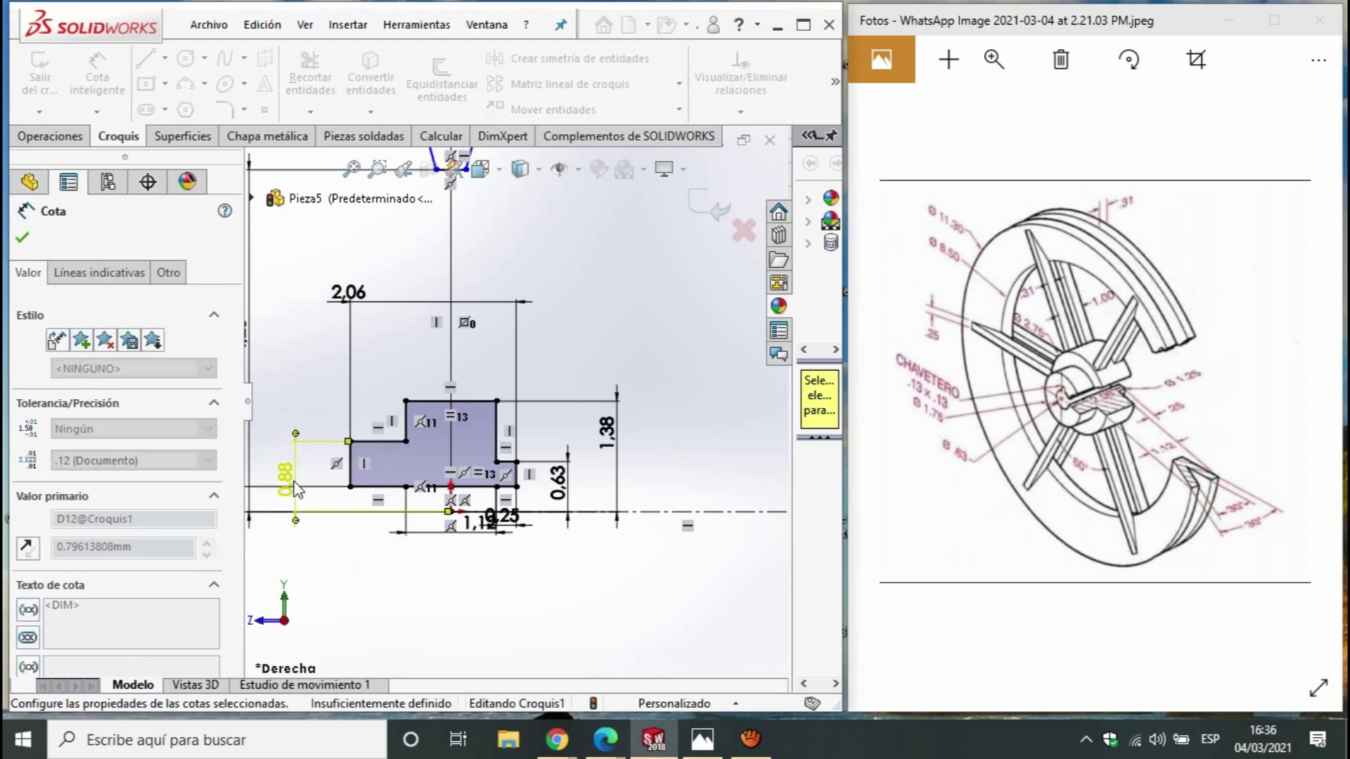
pyautogui.scroll(2, 396, 478)
pyautogui.scroll(-2, 335, 385)
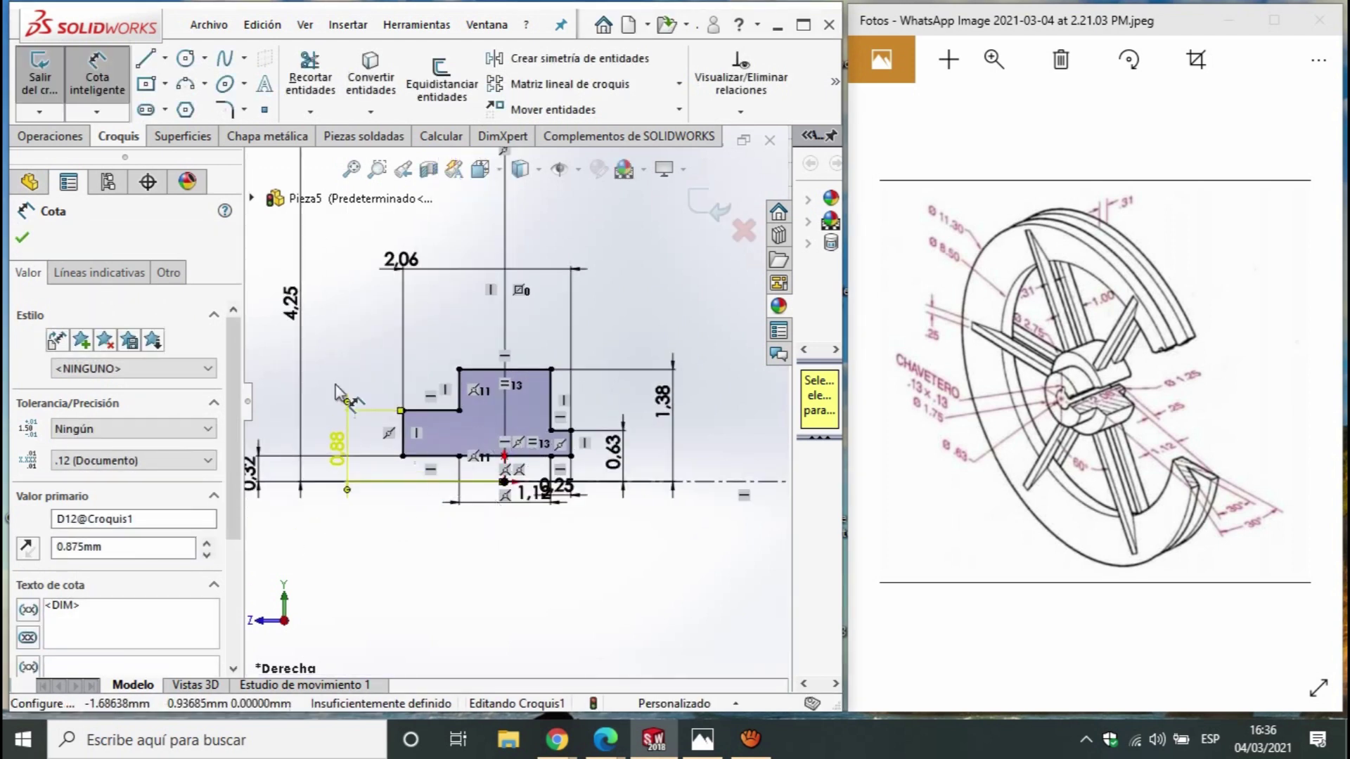
pyautogui.scroll(2, 442, 450)
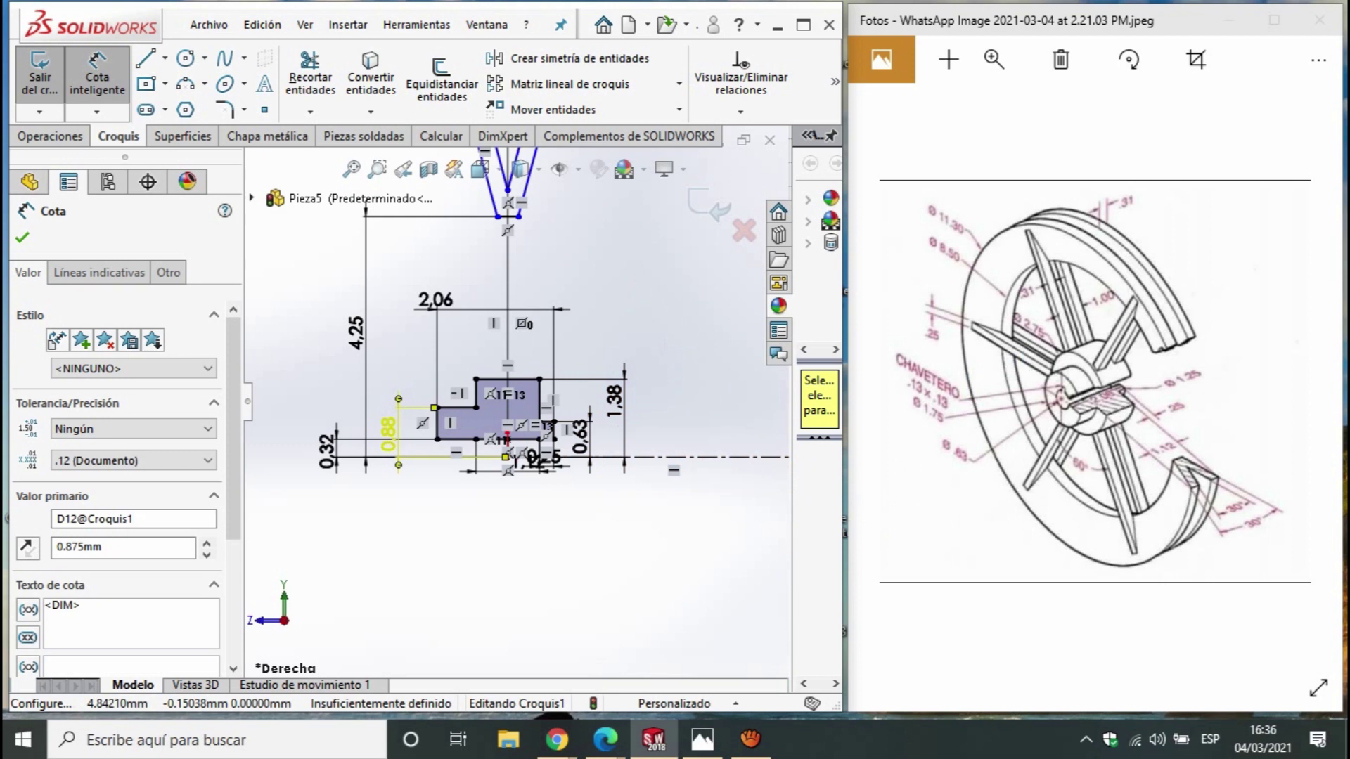
pyautogui.click(166, 60)
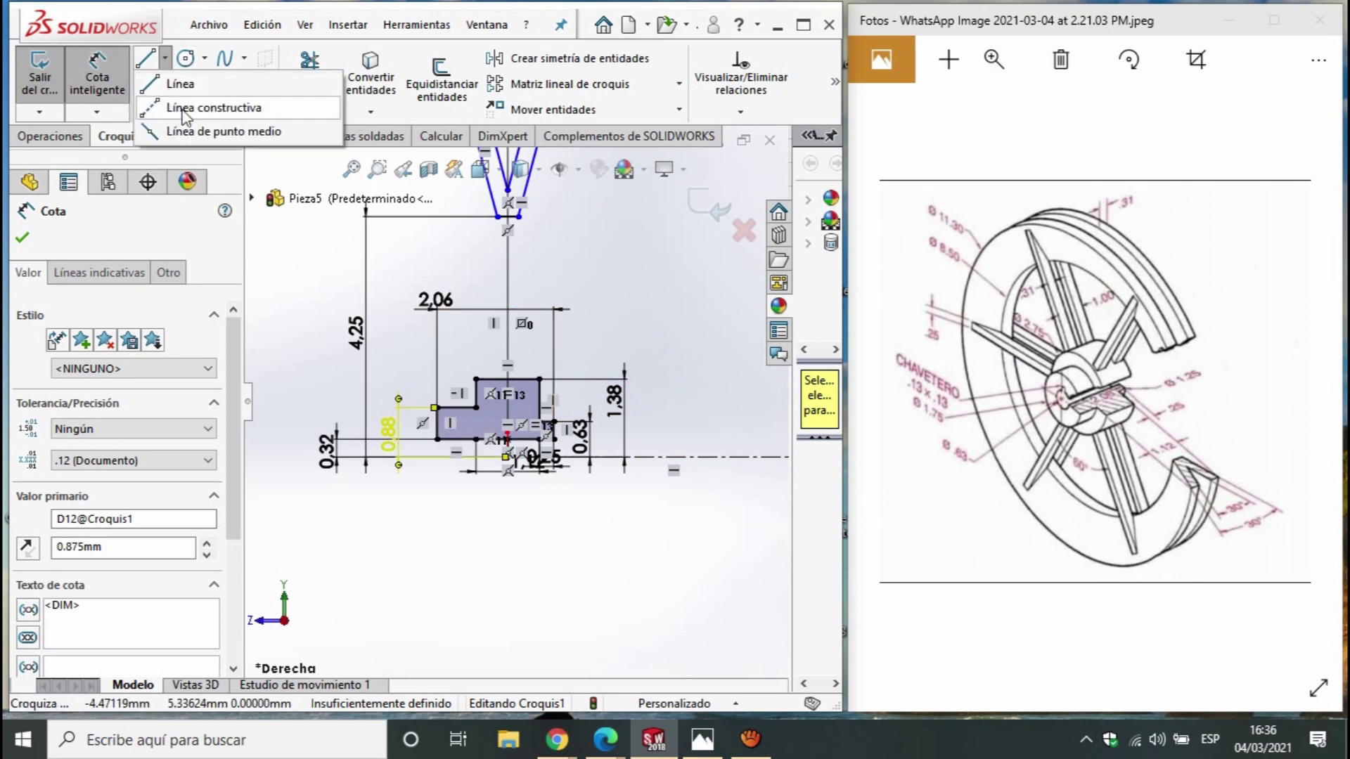
# Switch the line tool to midpoint lines, discarding a stray vertical line on the axis
pyautogui.click(184, 105)
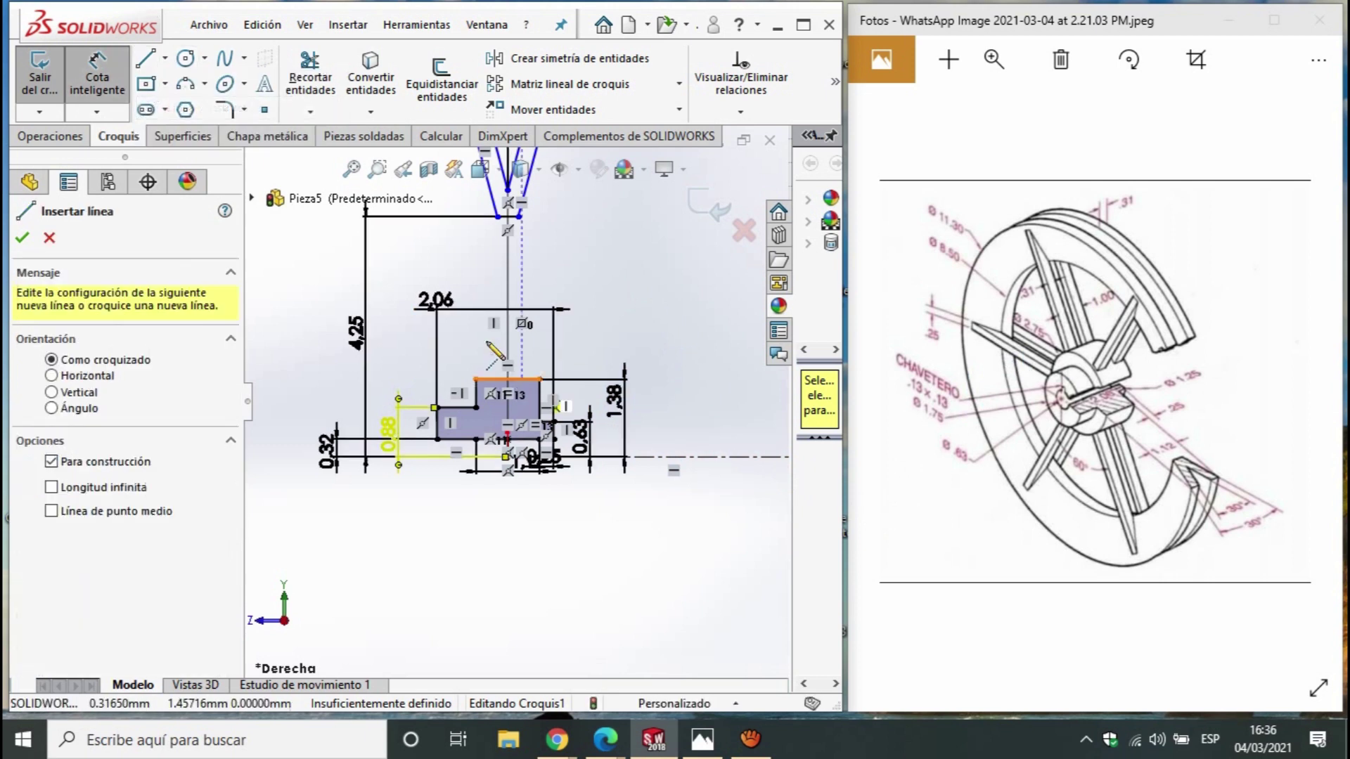
pyautogui.click(165, 59)
pyautogui.click(187, 132)
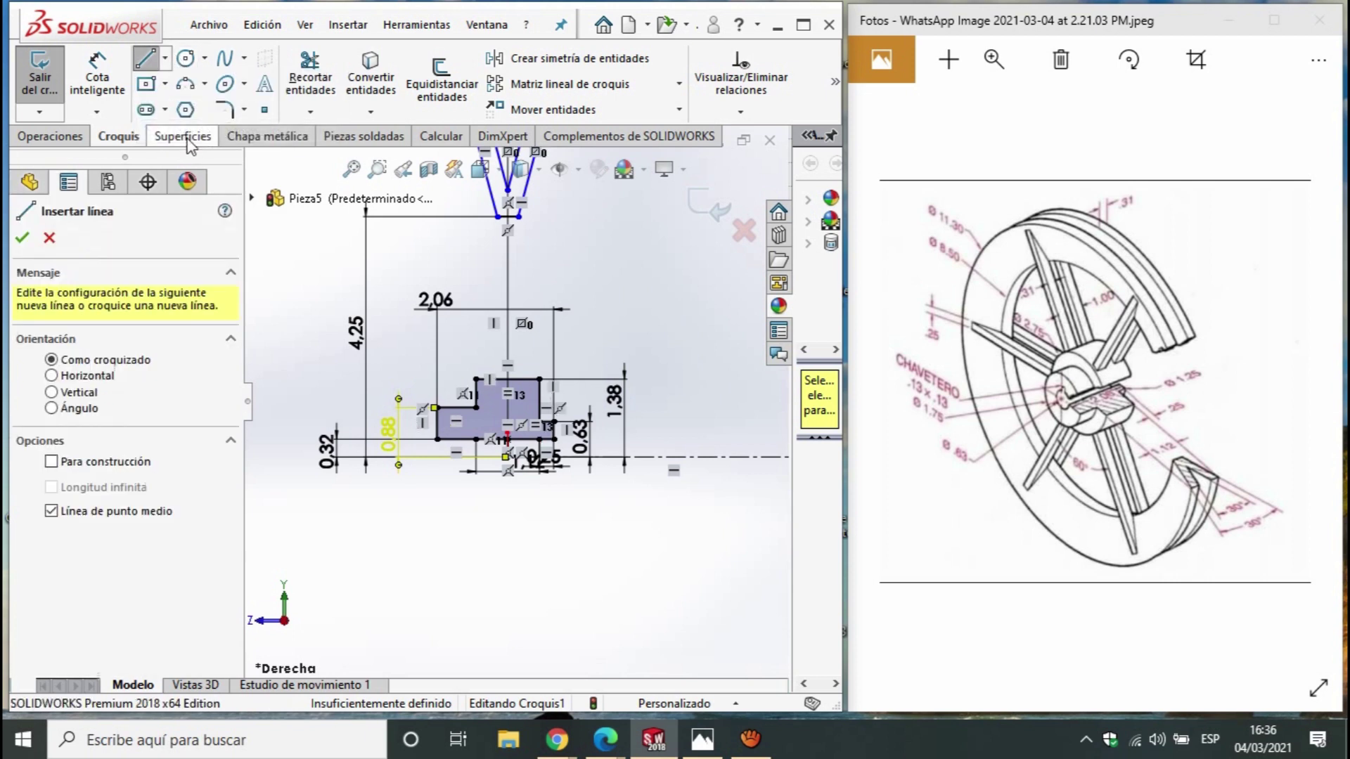
pyautogui.click(164, 59)
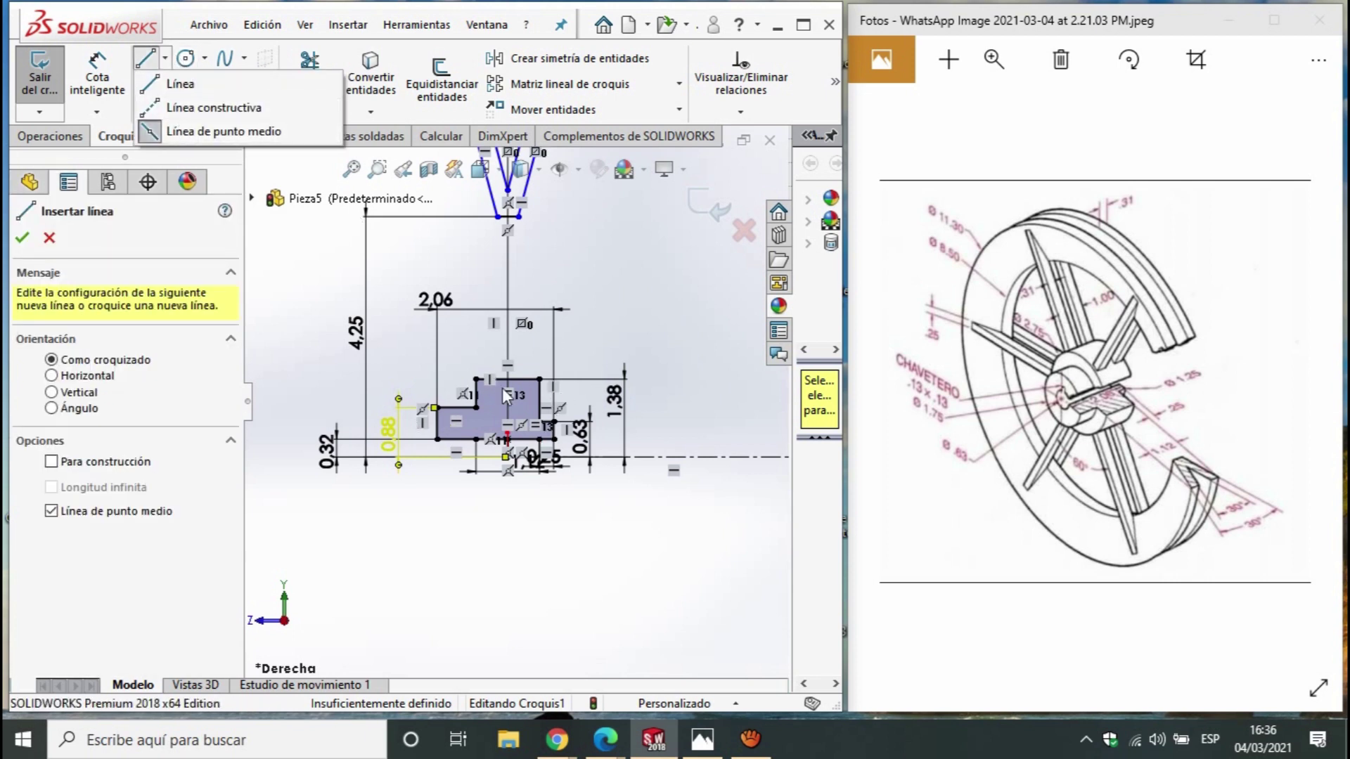
pyautogui.click(508, 344)
pyautogui.click(507, 457)
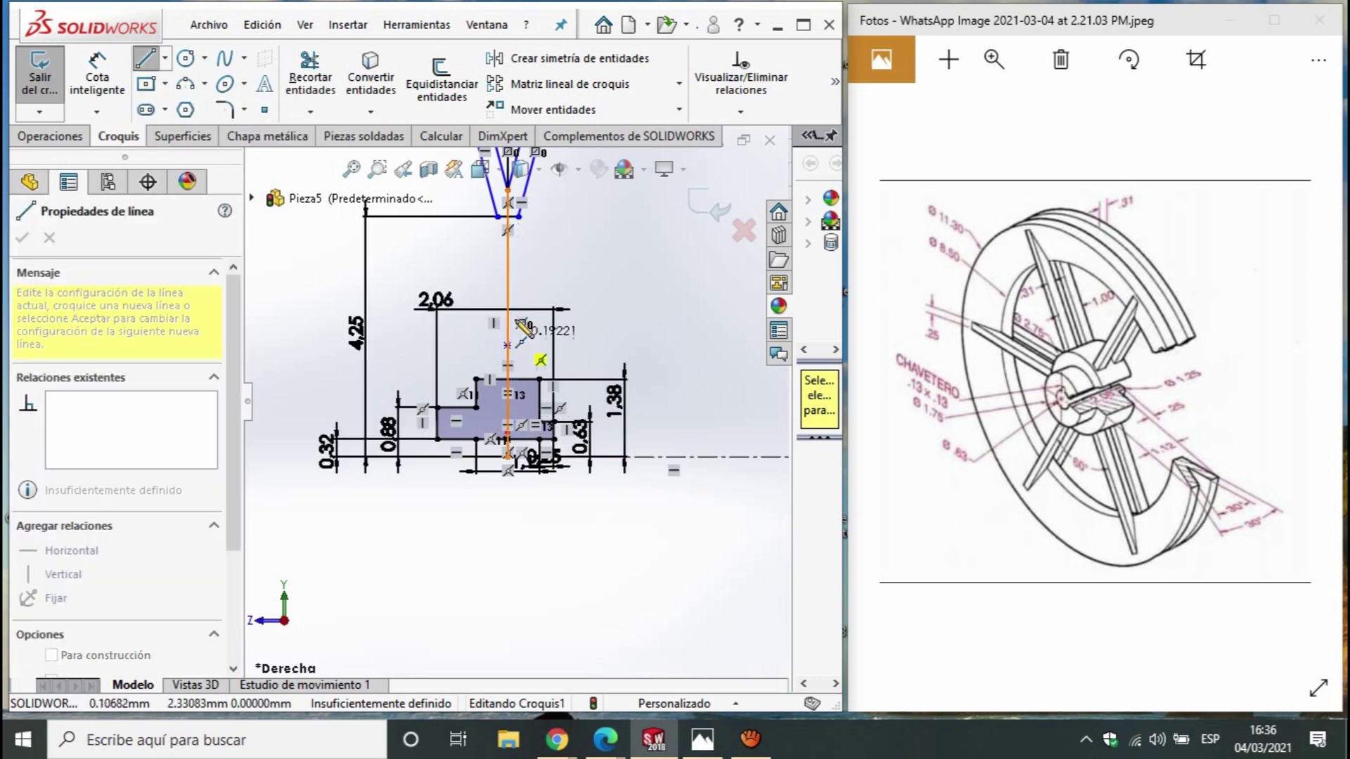
pyautogui.press('Escape')
pyautogui.click(164, 59)
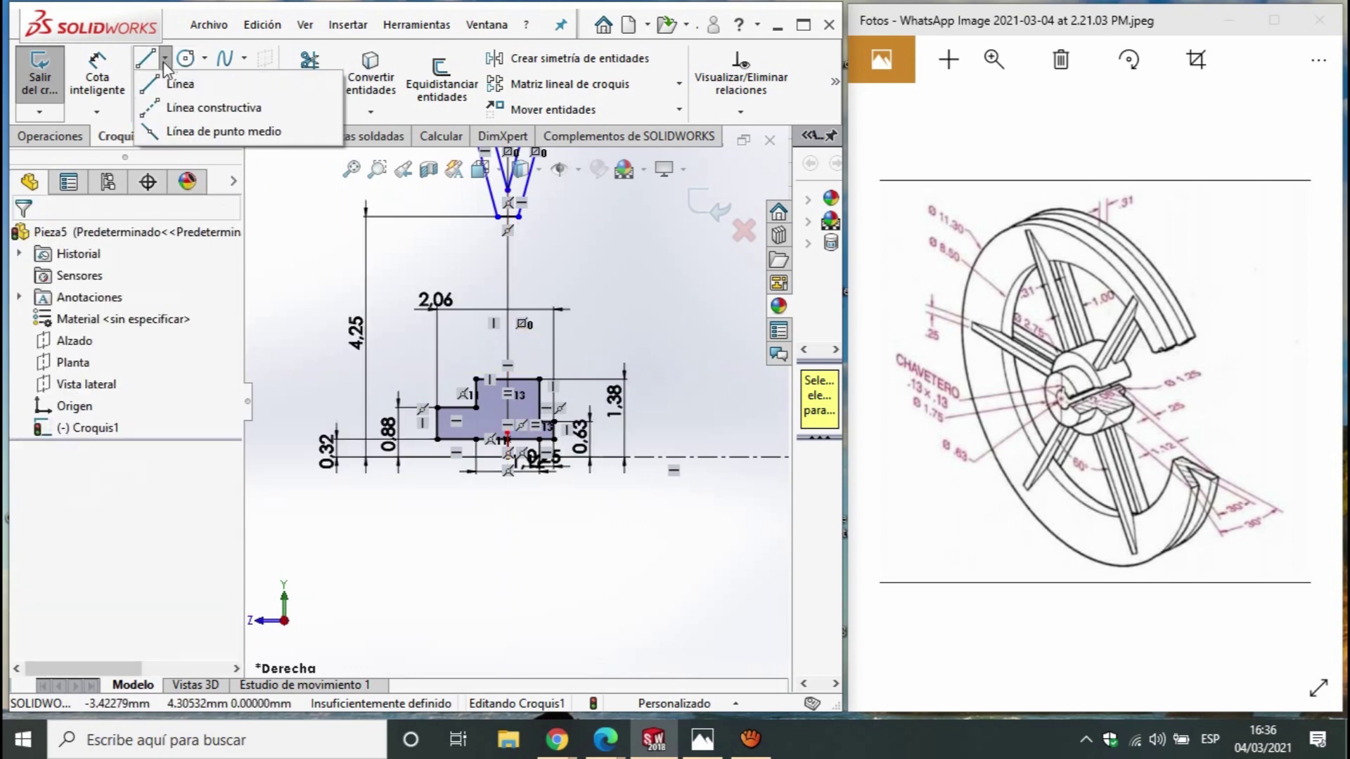
pyautogui.click(210, 131)
pyautogui.scroll(-2, 500, 376)
pyautogui.scroll(-2, 507, 394)
pyautogui.scroll(-2, 517, 421)
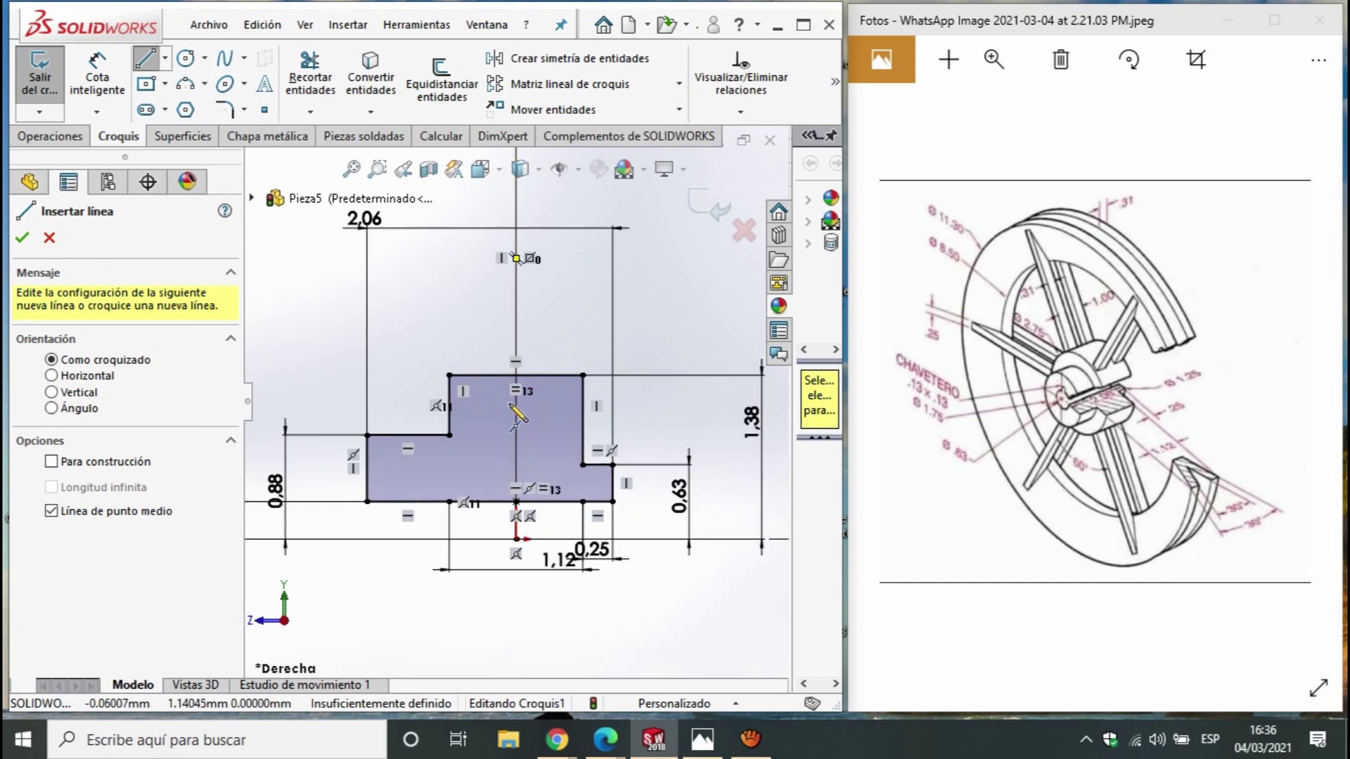
# Draw a short horizontal midpoint line centred on the vertical axis
pyautogui.click(516, 403)
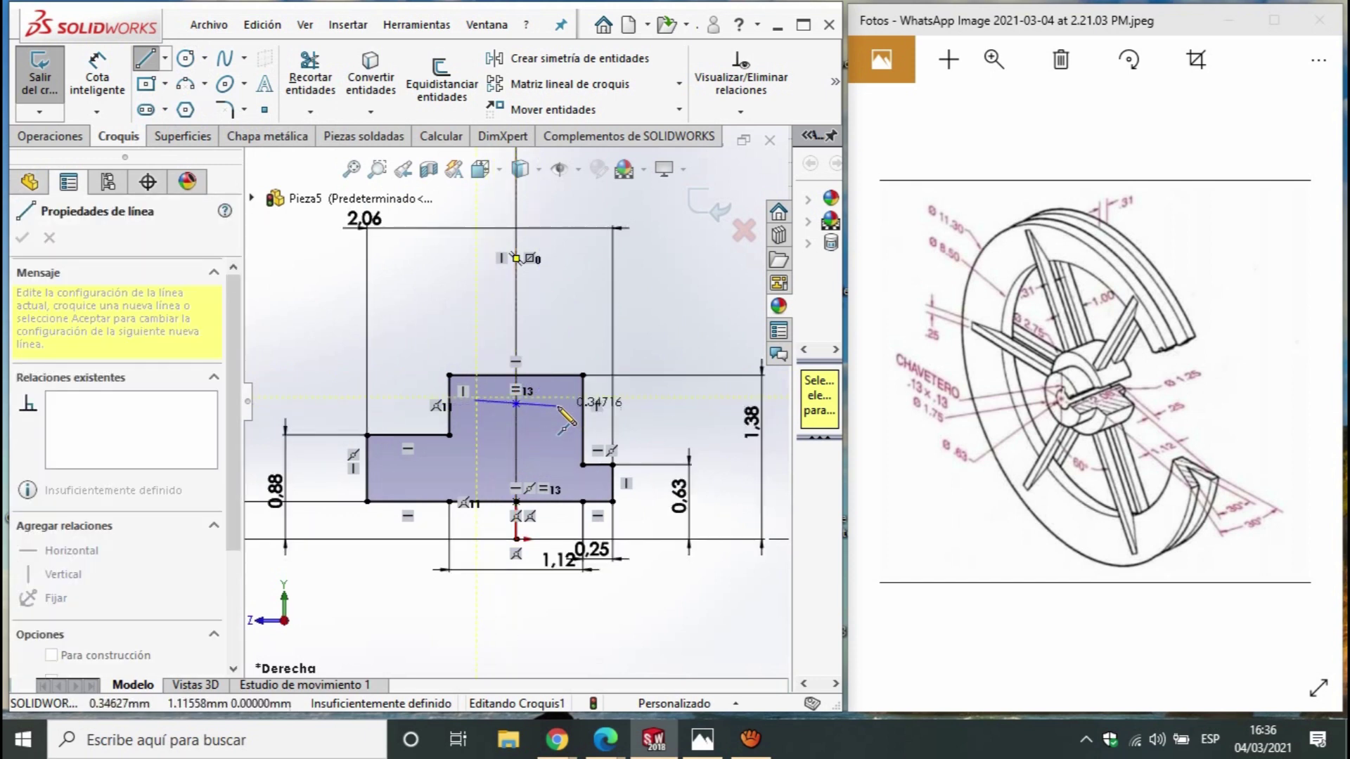
pyautogui.click(561, 407)
pyautogui.press('Escape')
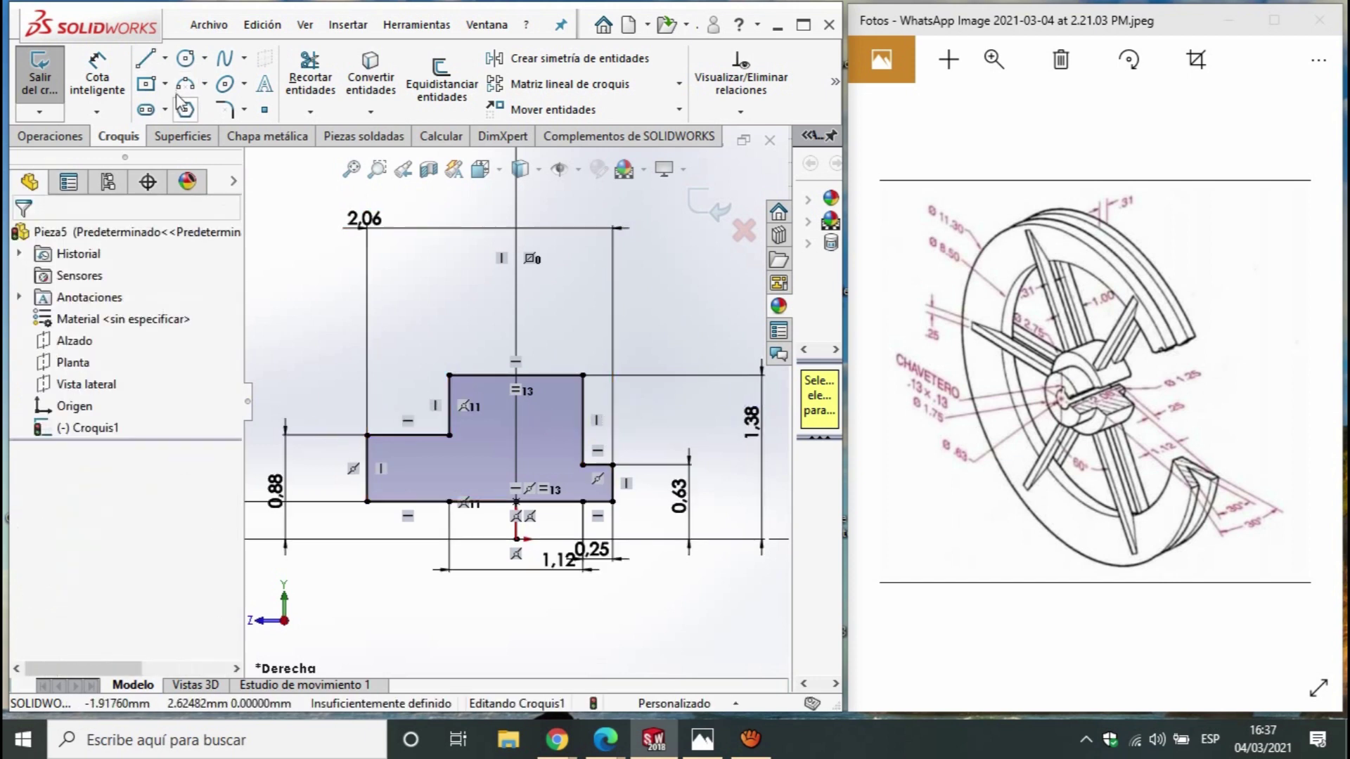
pyautogui.click(164, 58)
pyautogui.click(211, 131)
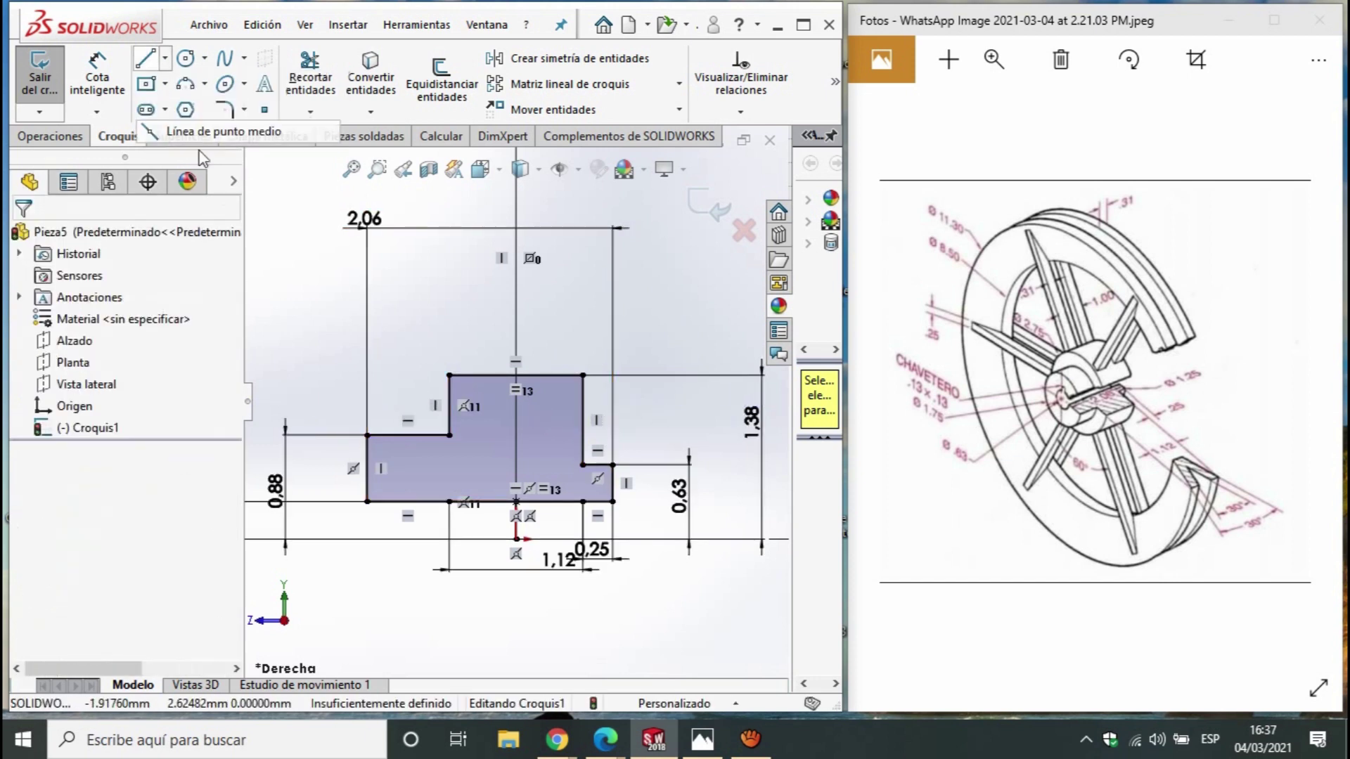
pyautogui.click(516, 405)
pyautogui.click(548, 431)
pyautogui.press('Escape')
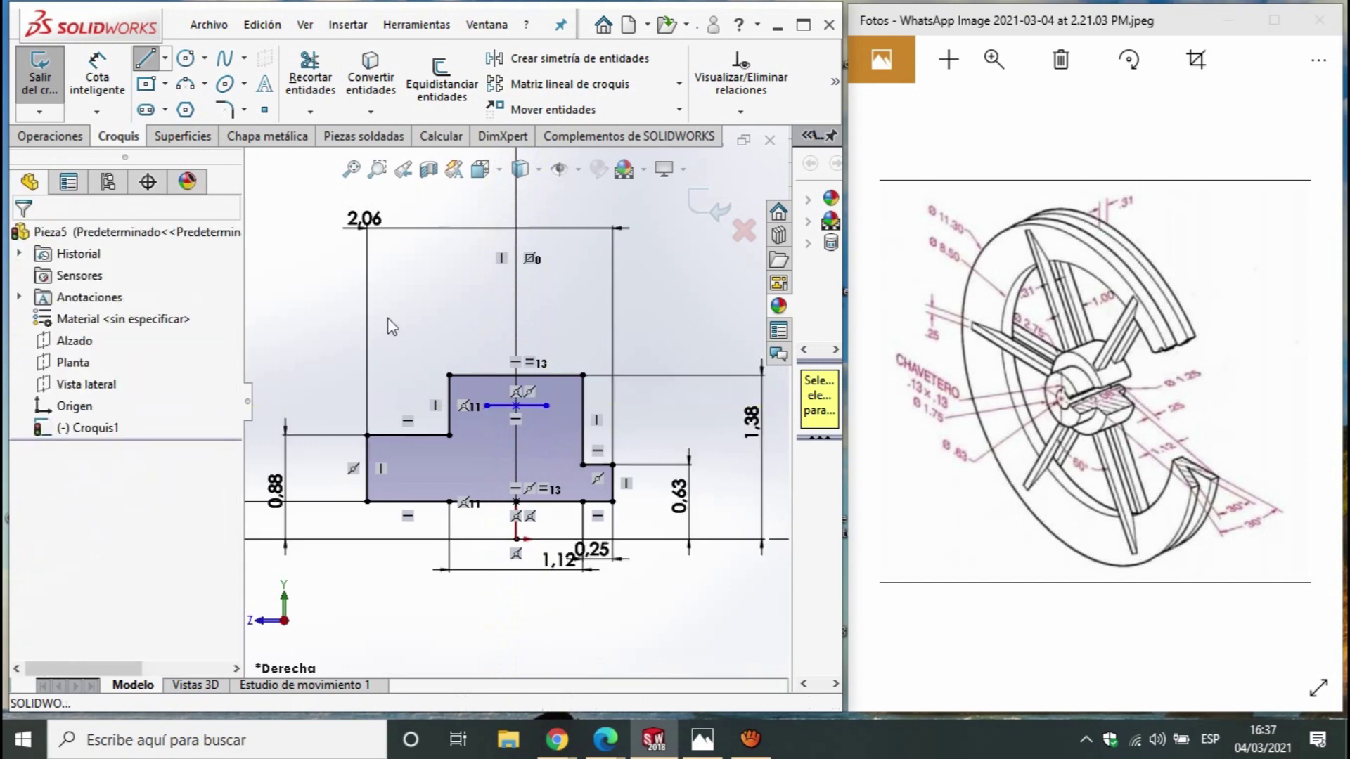
# Dimension the new horizontal line at 1.00 mm
pyautogui.click(495, 406)
pyautogui.click(485, 457)
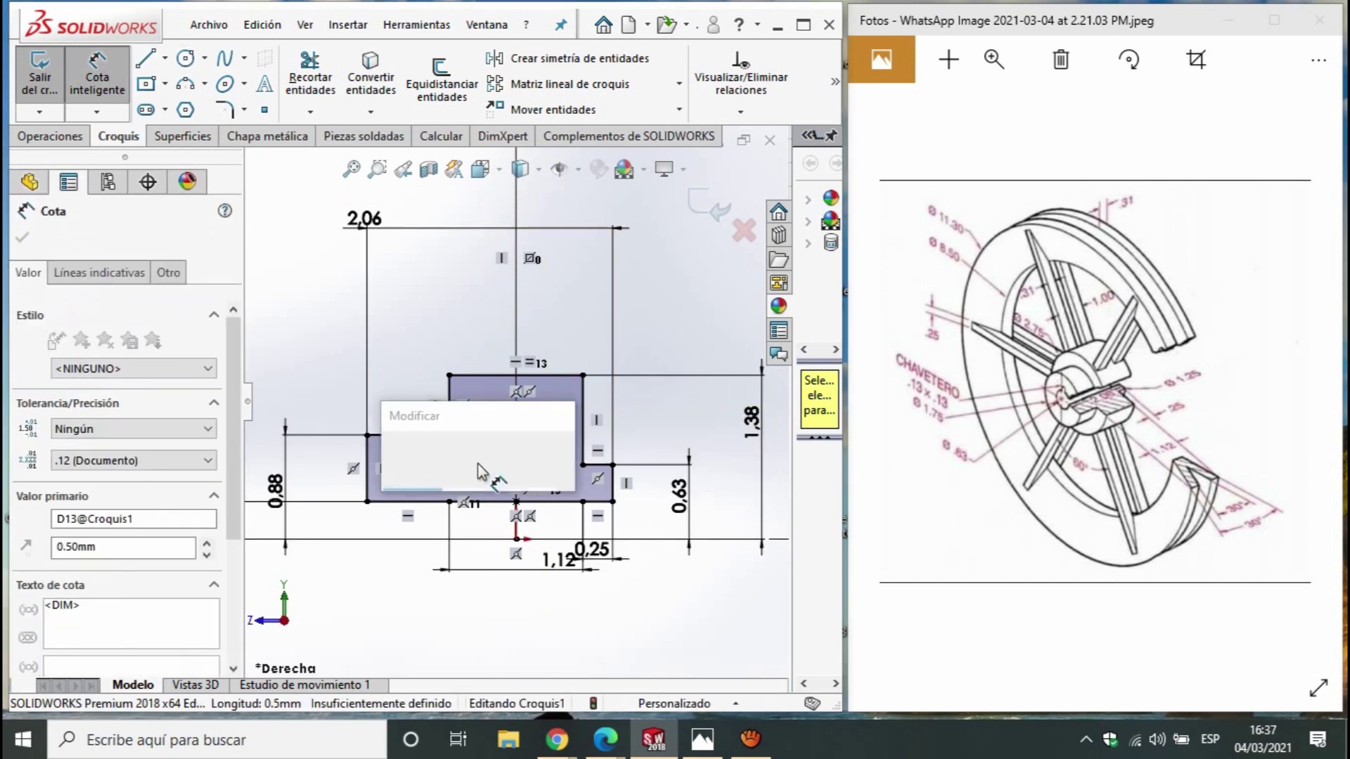
pyautogui.write('1')
pyautogui.press('Return')
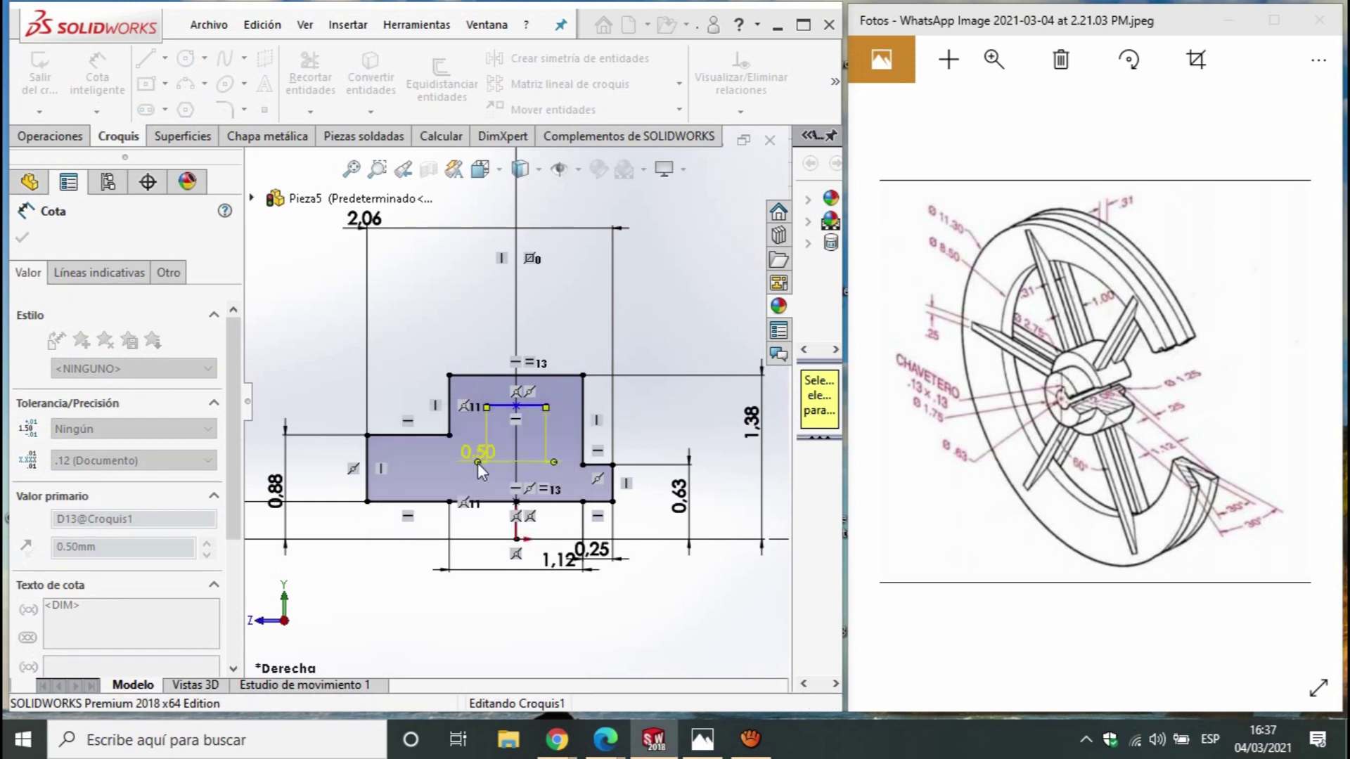
pyautogui.scroll(2, 490, 343)
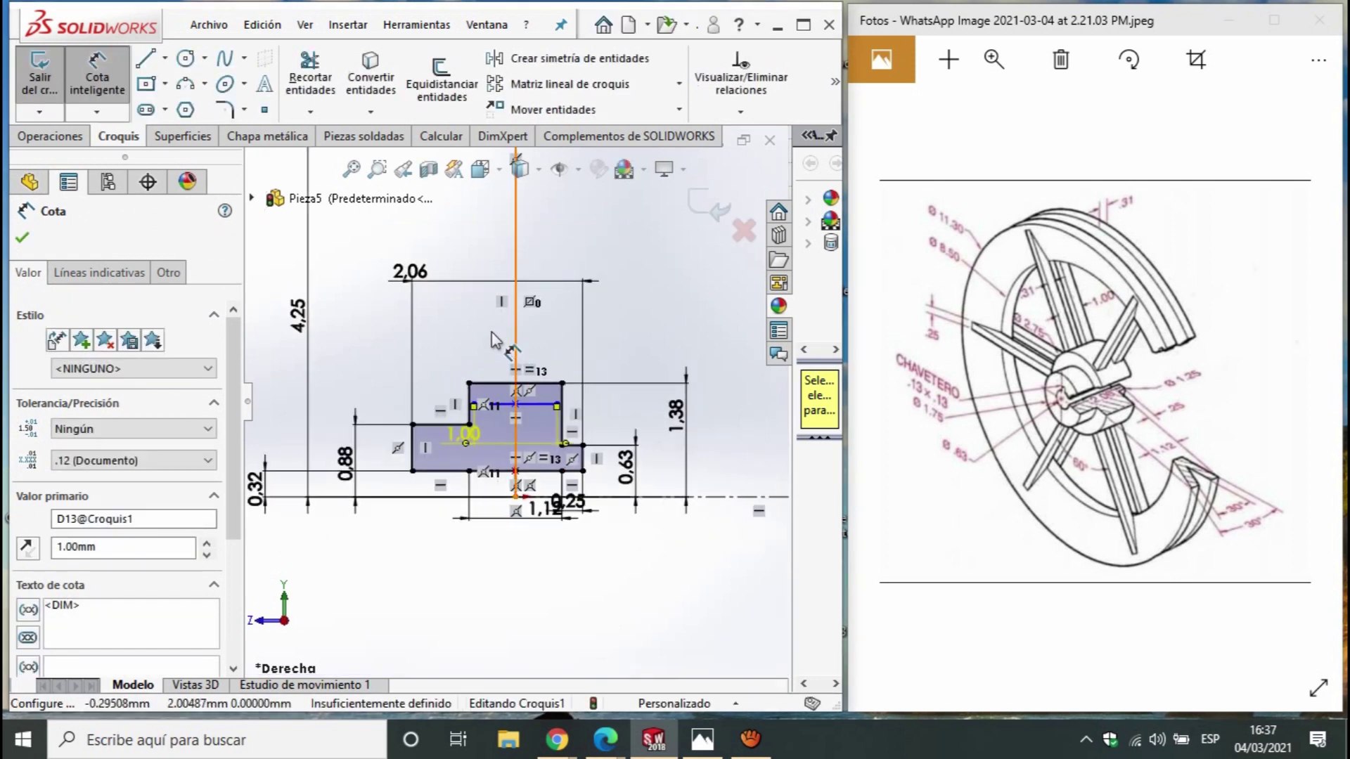
pyautogui.scroll(-2, 492, 341)
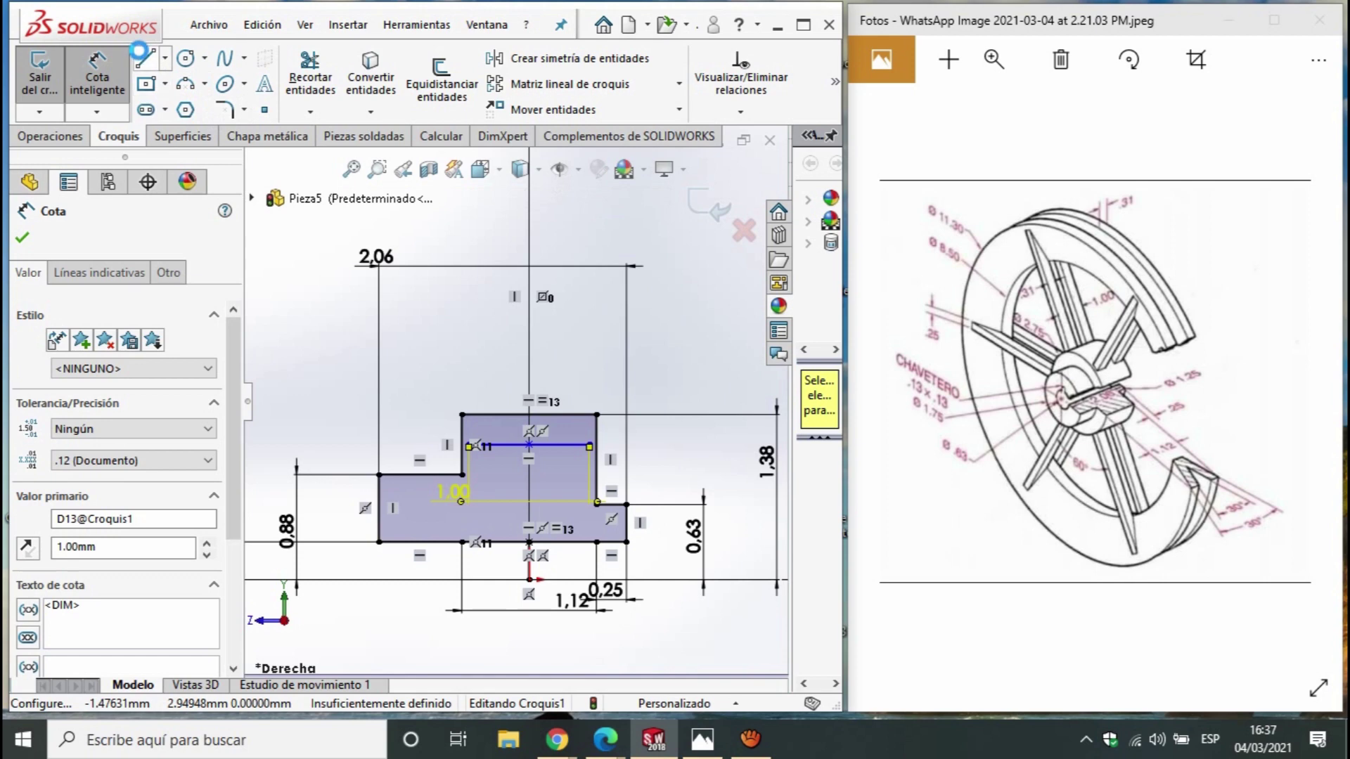
pyautogui.click(166, 60)
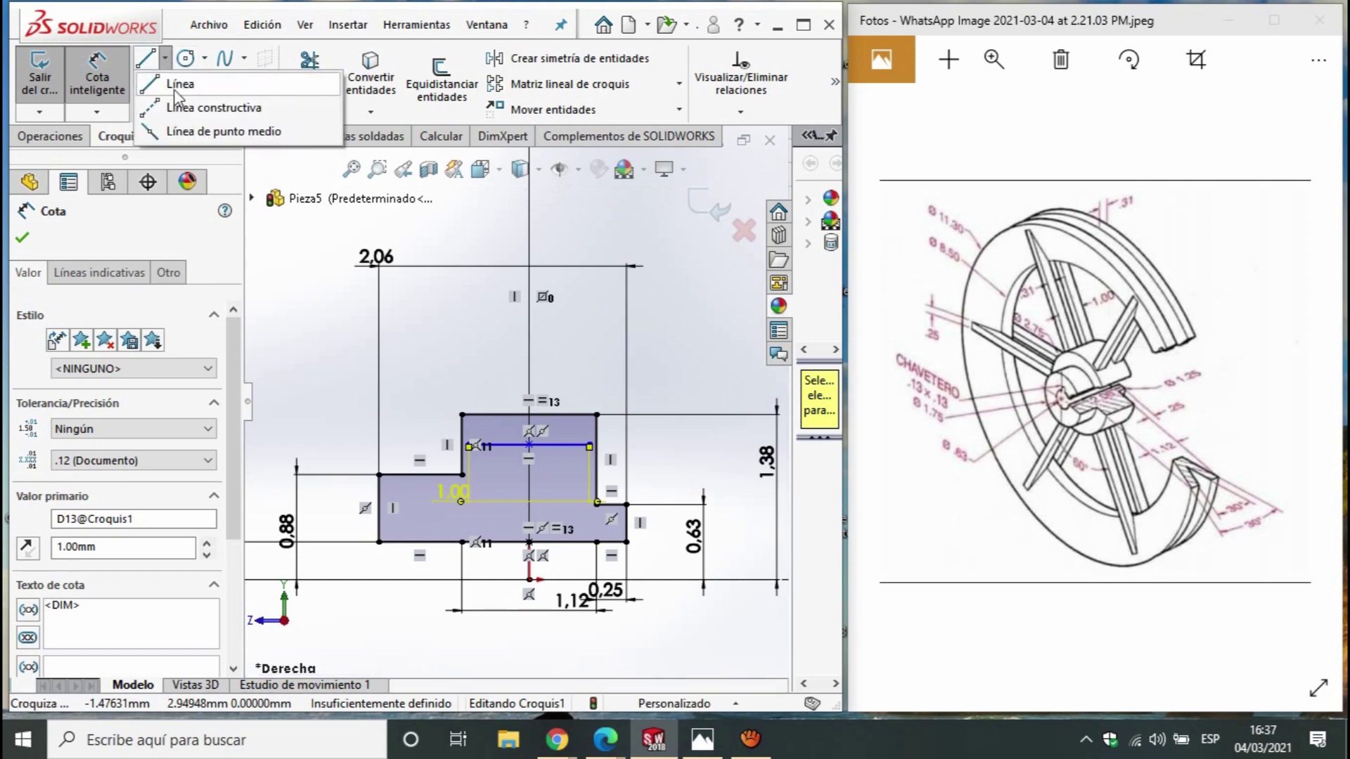
# Draw a line chain from the V-shaped rim profile down to the hub's top edge
pyautogui.click(180, 84)
pyautogui.click(468, 446)
pyautogui.scroll(2, 515, 402)
pyautogui.scroll(2, 511, 304)
pyautogui.scroll(1, 501, 239)
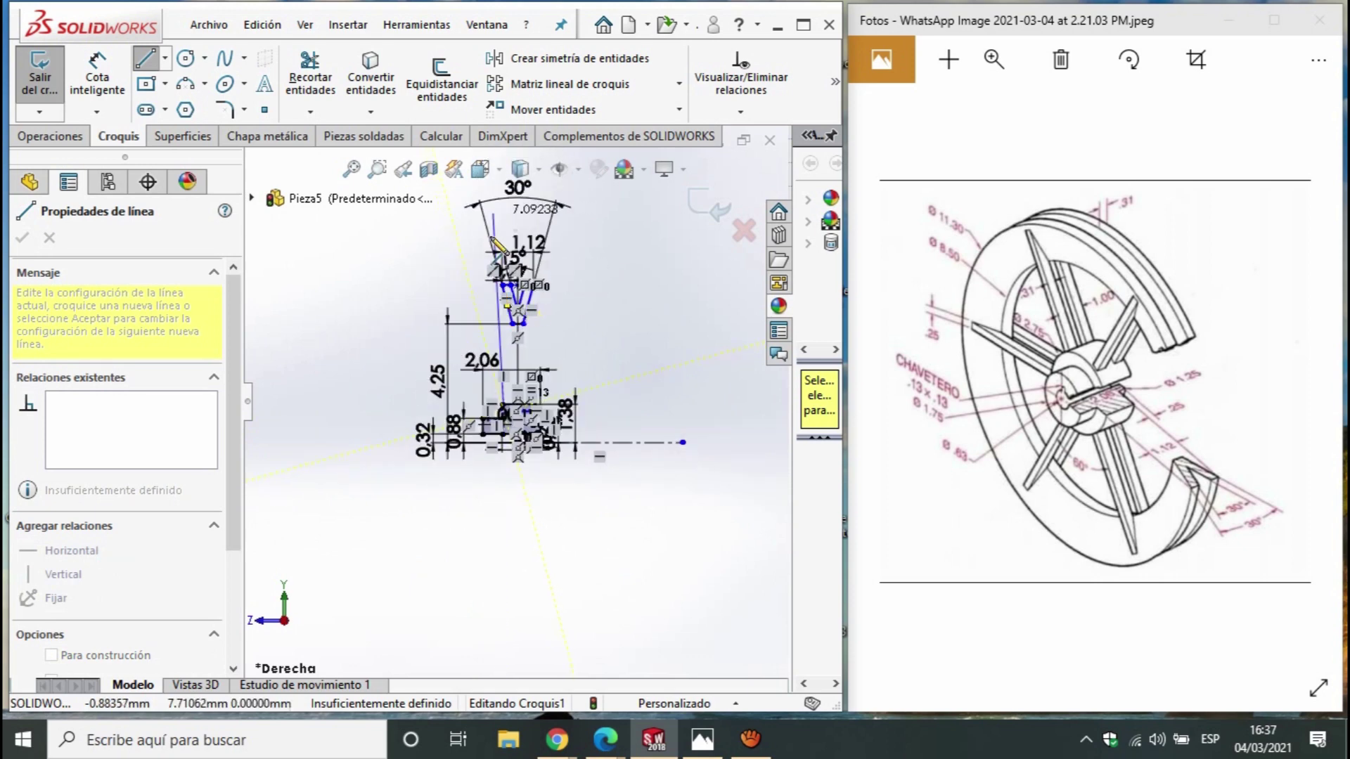
pyautogui.scroll(-3, 534, 330)
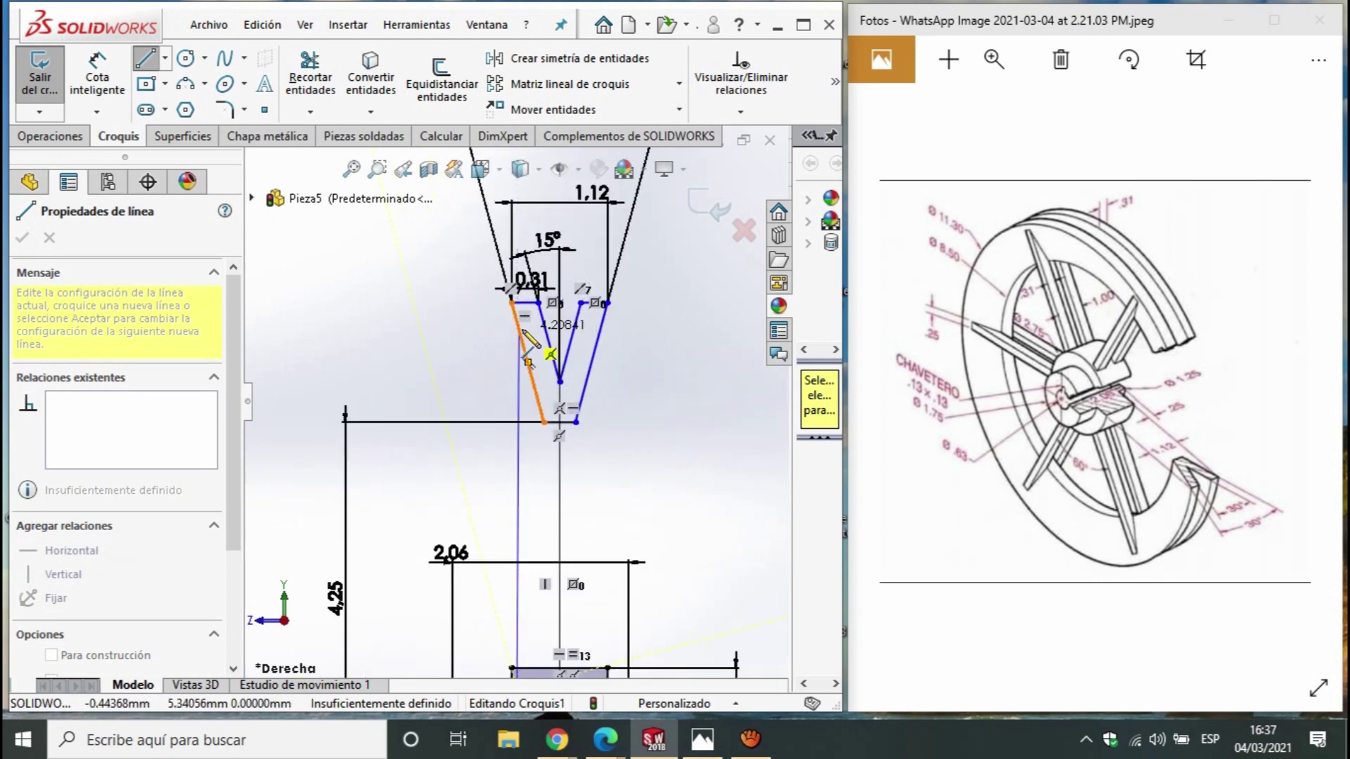
pyautogui.click(518, 322)
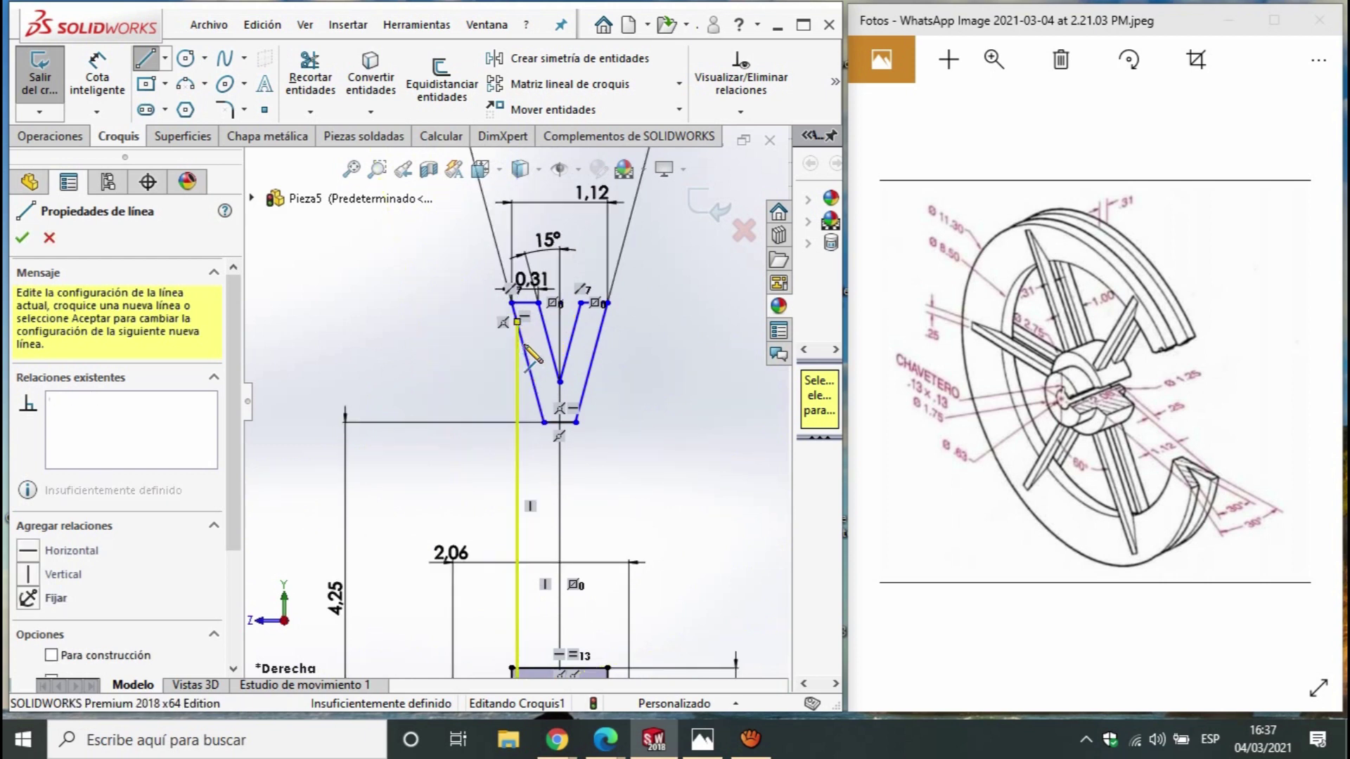
pyautogui.click(533, 382)
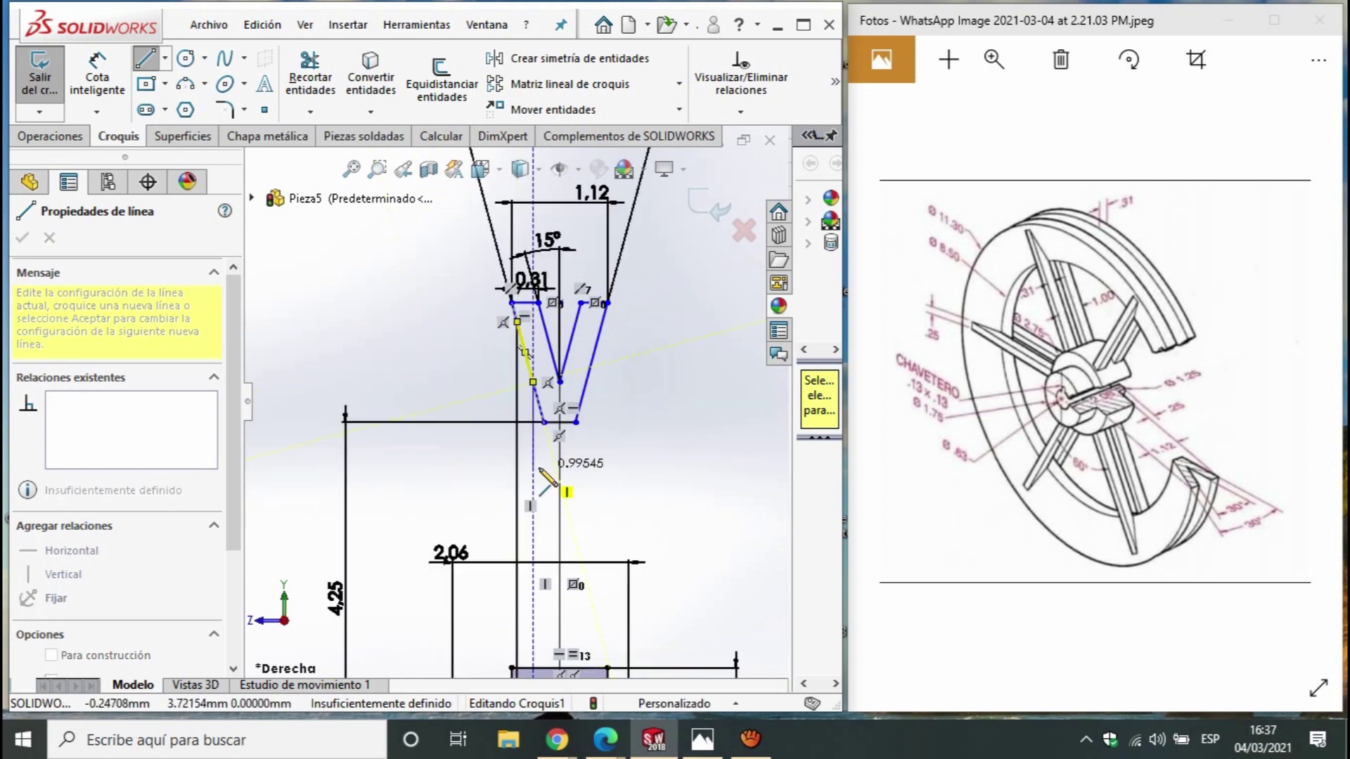
pyautogui.scroll(-2, 545, 660)
pyautogui.scroll(-2, 545, 658)
pyautogui.scroll(-3, 542, 632)
pyautogui.scroll(-2, 527, 534)
pyautogui.scroll(-1, 524, 520)
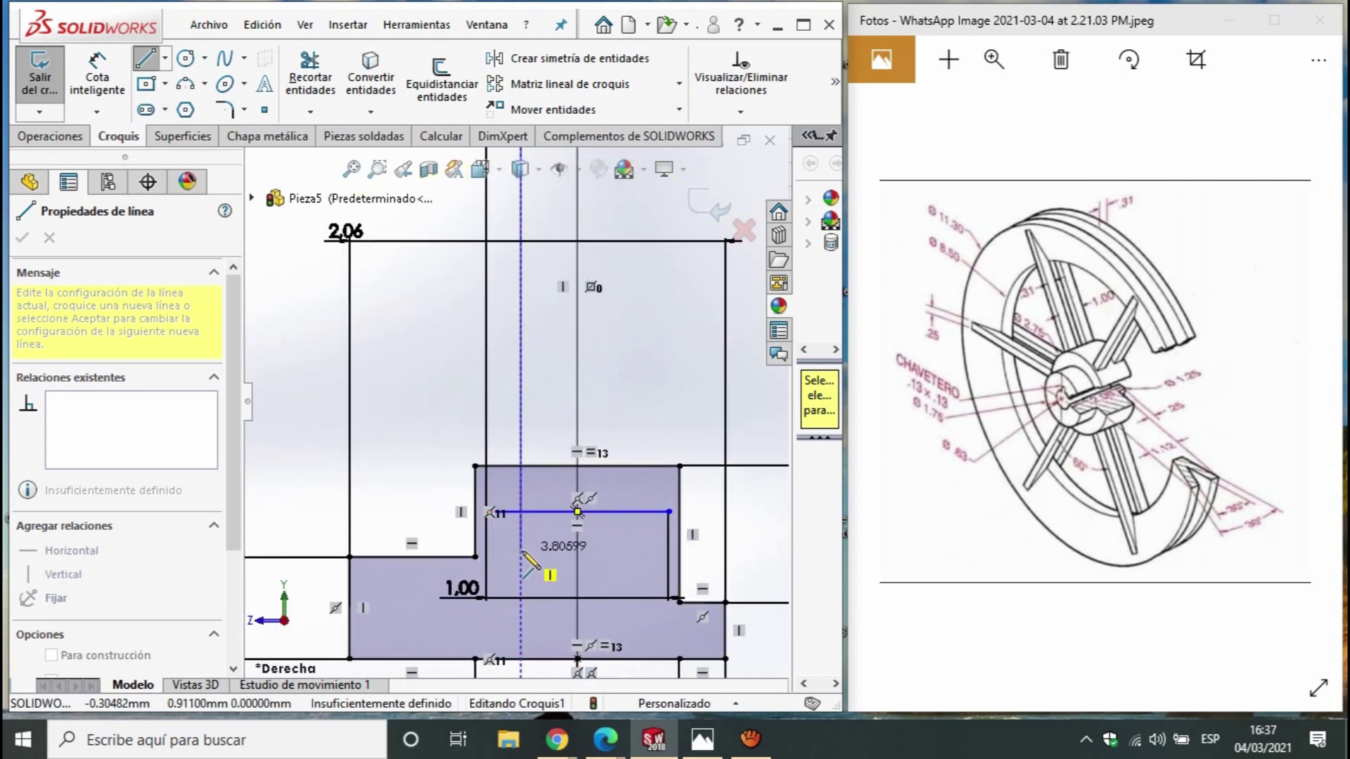
pyautogui.click(520, 512)
pyautogui.press('Escape')
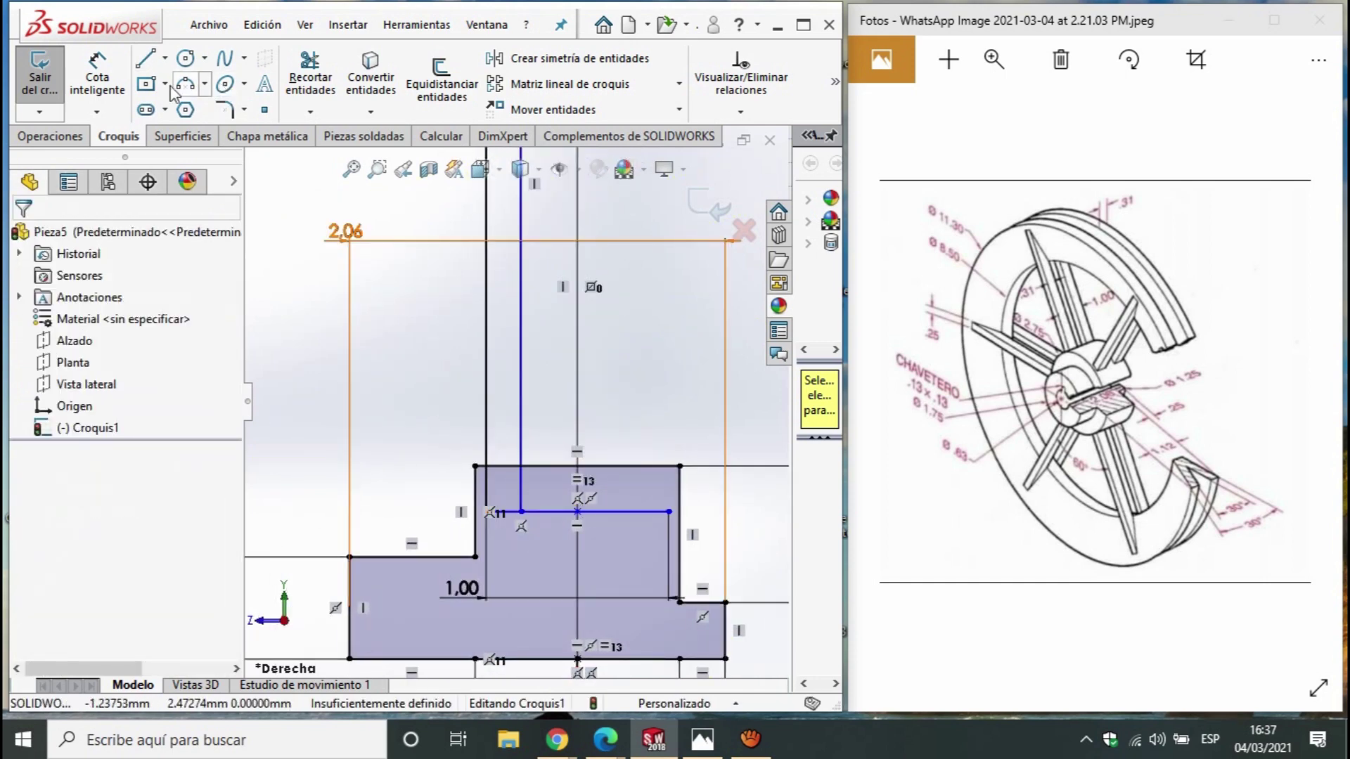
# Space the new vertical line 0.31 from its neighbour and start a Revolución feature
pyautogui.click(520, 389)
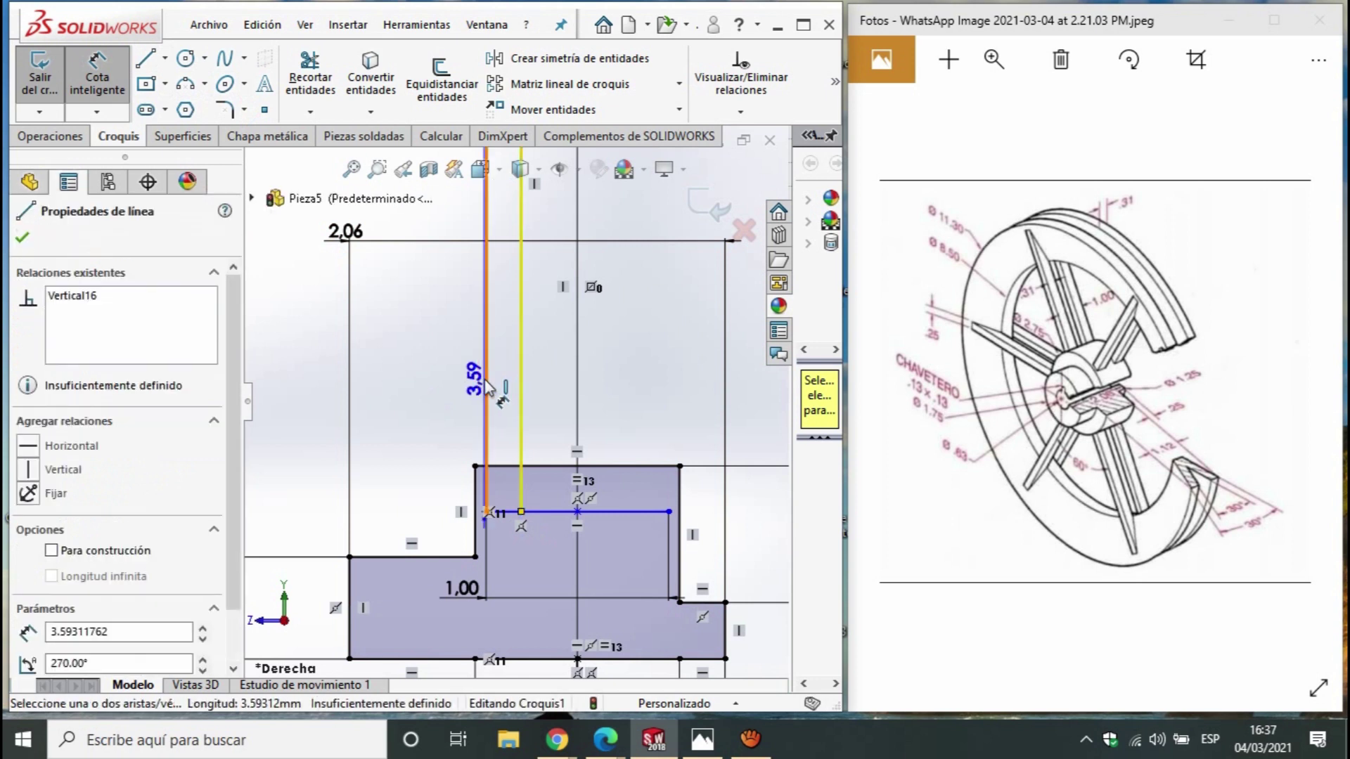
pyautogui.click(485, 385)
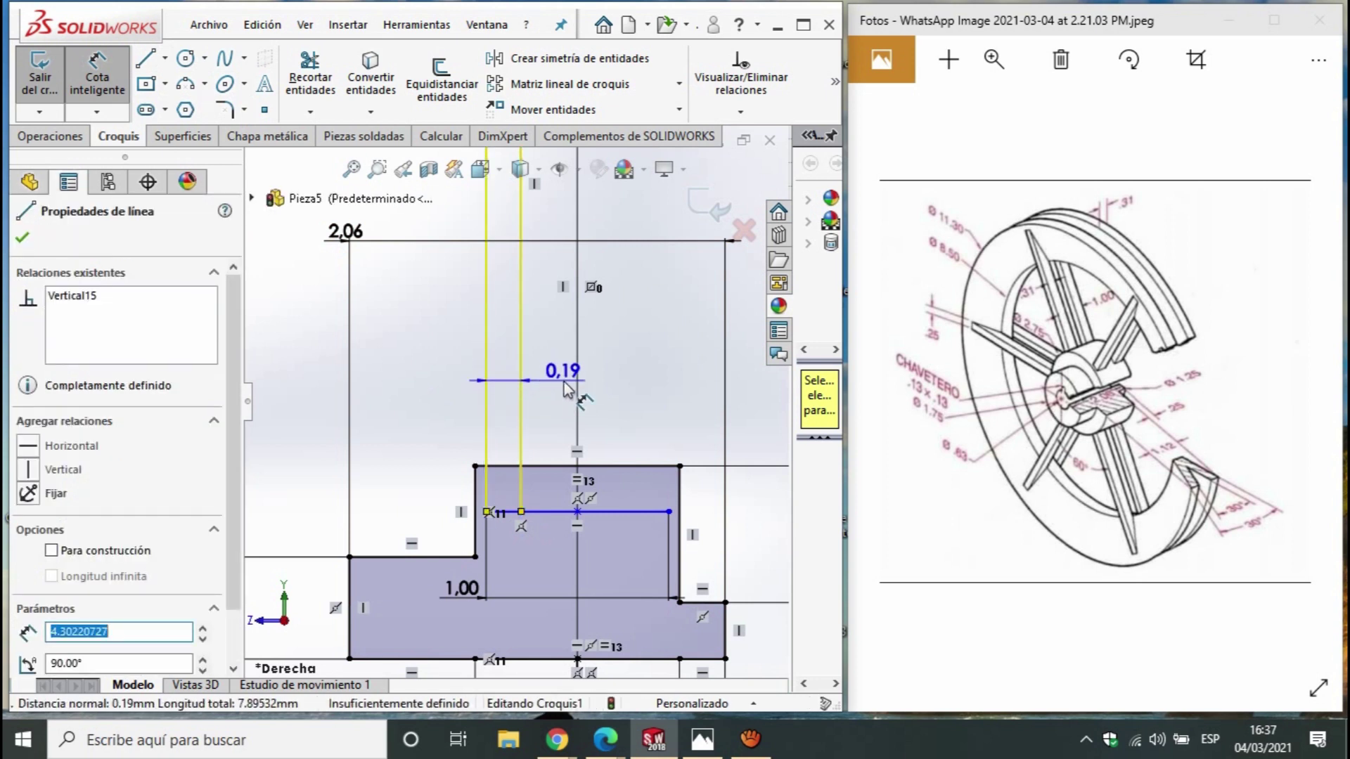
pyautogui.click(566, 389)
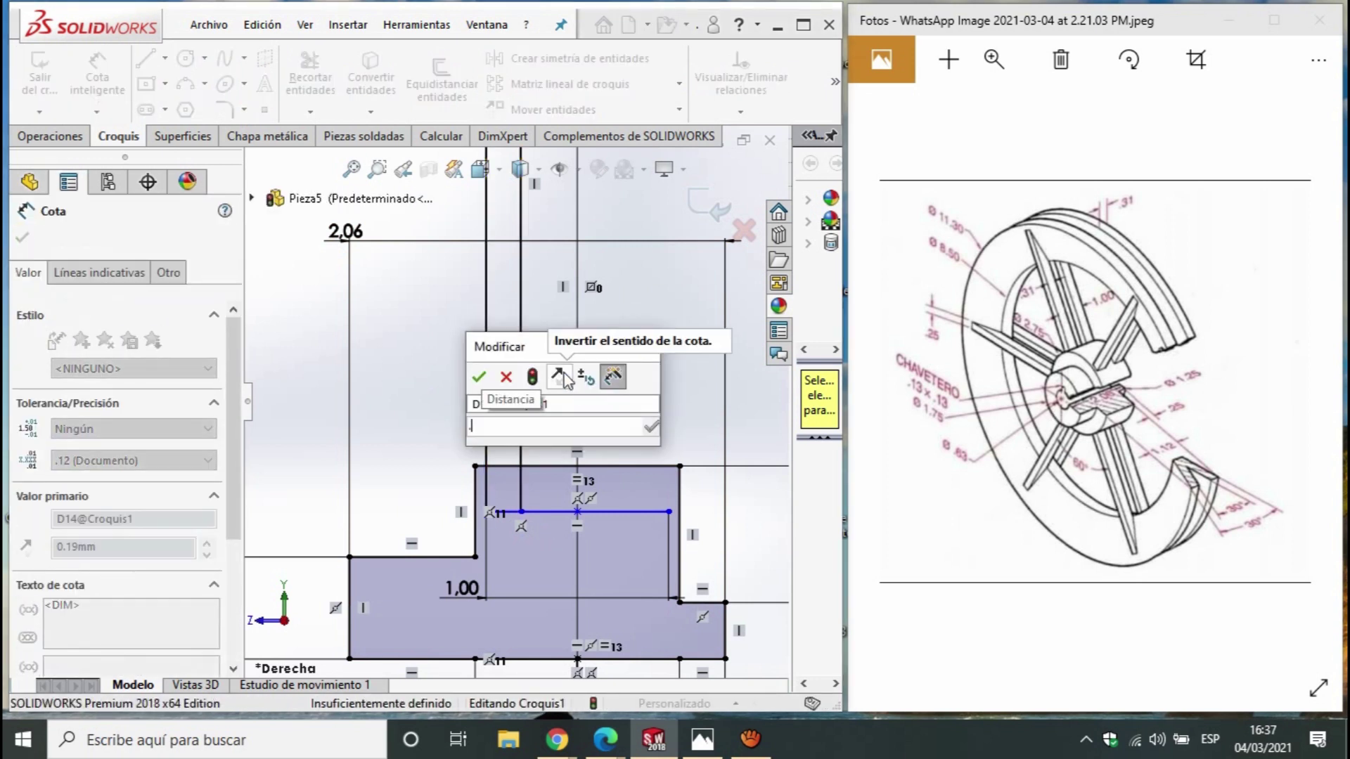
pyautogui.write('.31')
pyautogui.press('Return')
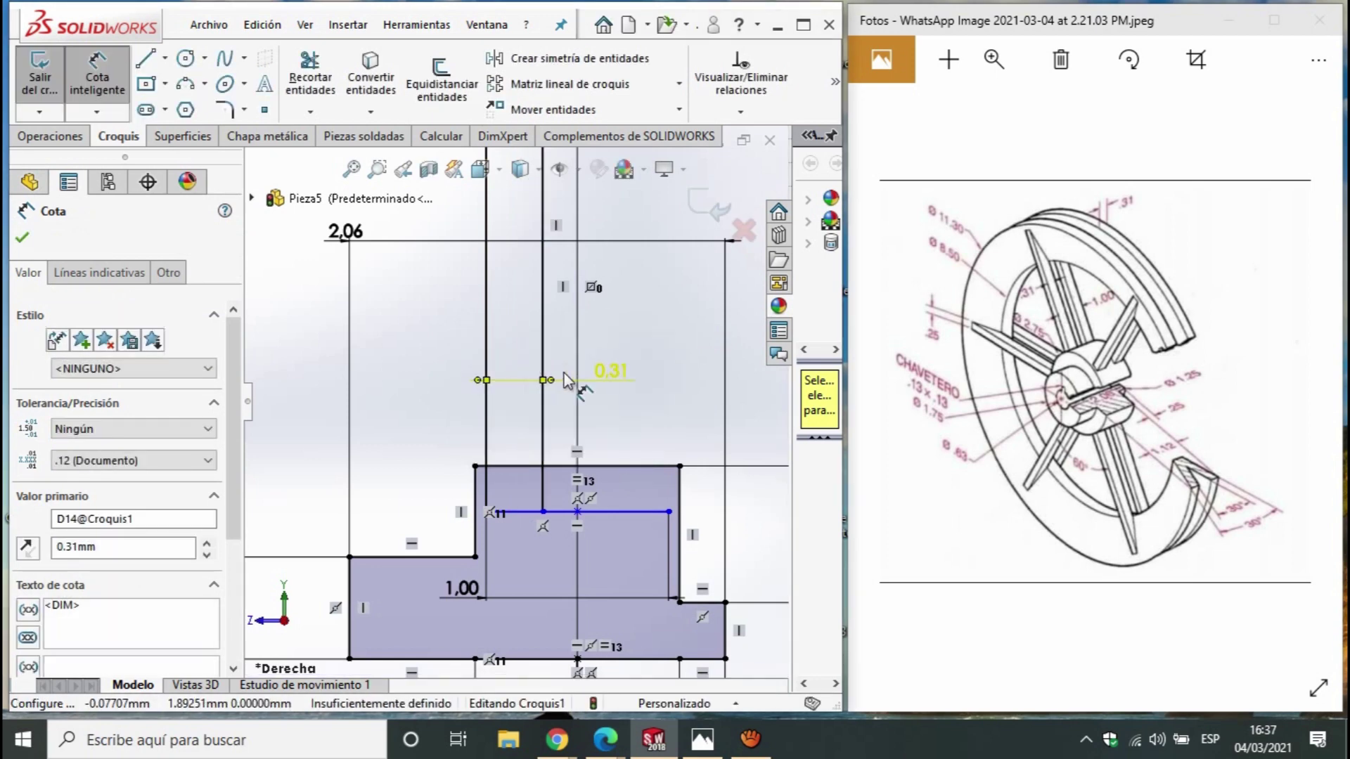
pyautogui.scroll(4, 547, 285)
pyautogui.scroll(-3, 534, 331)
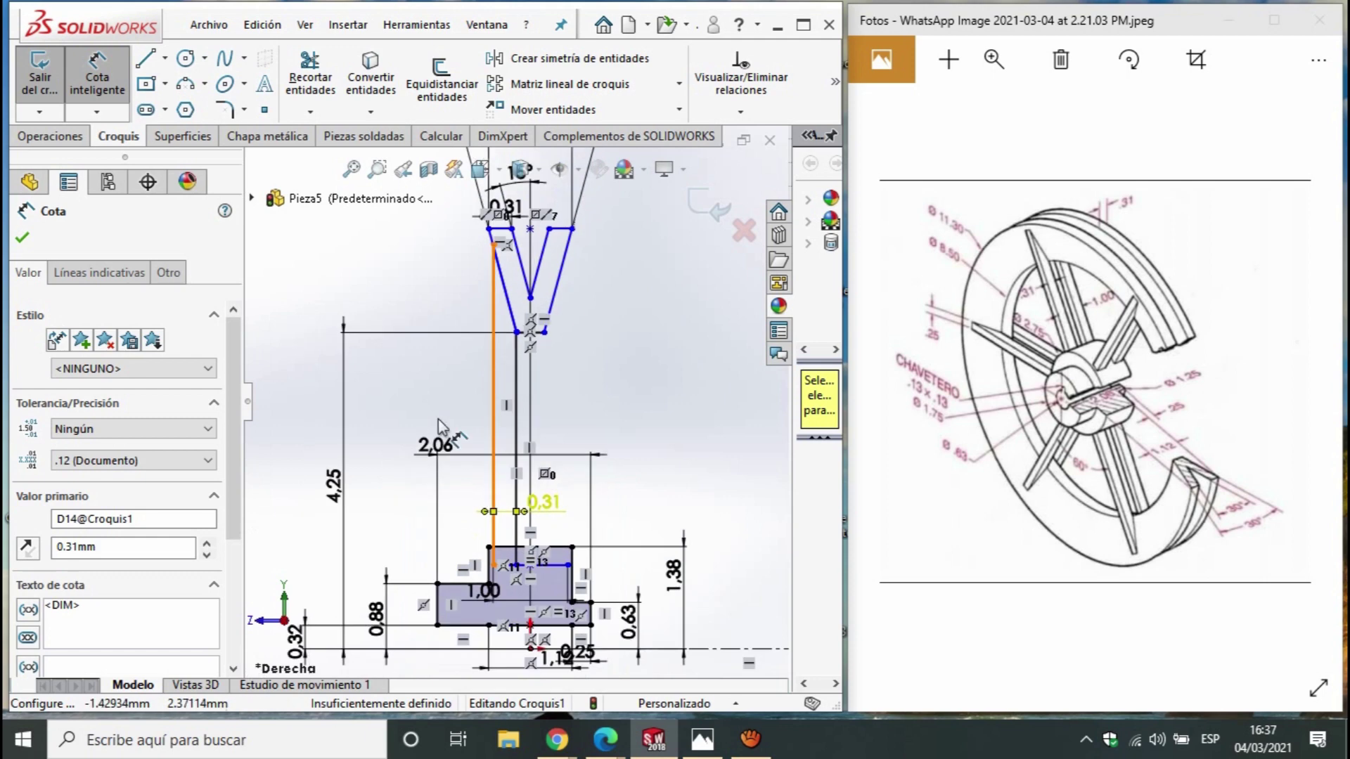
pyautogui.scroll(2, 562, 563)
pyautogui.scroll(-2, 543, 597)
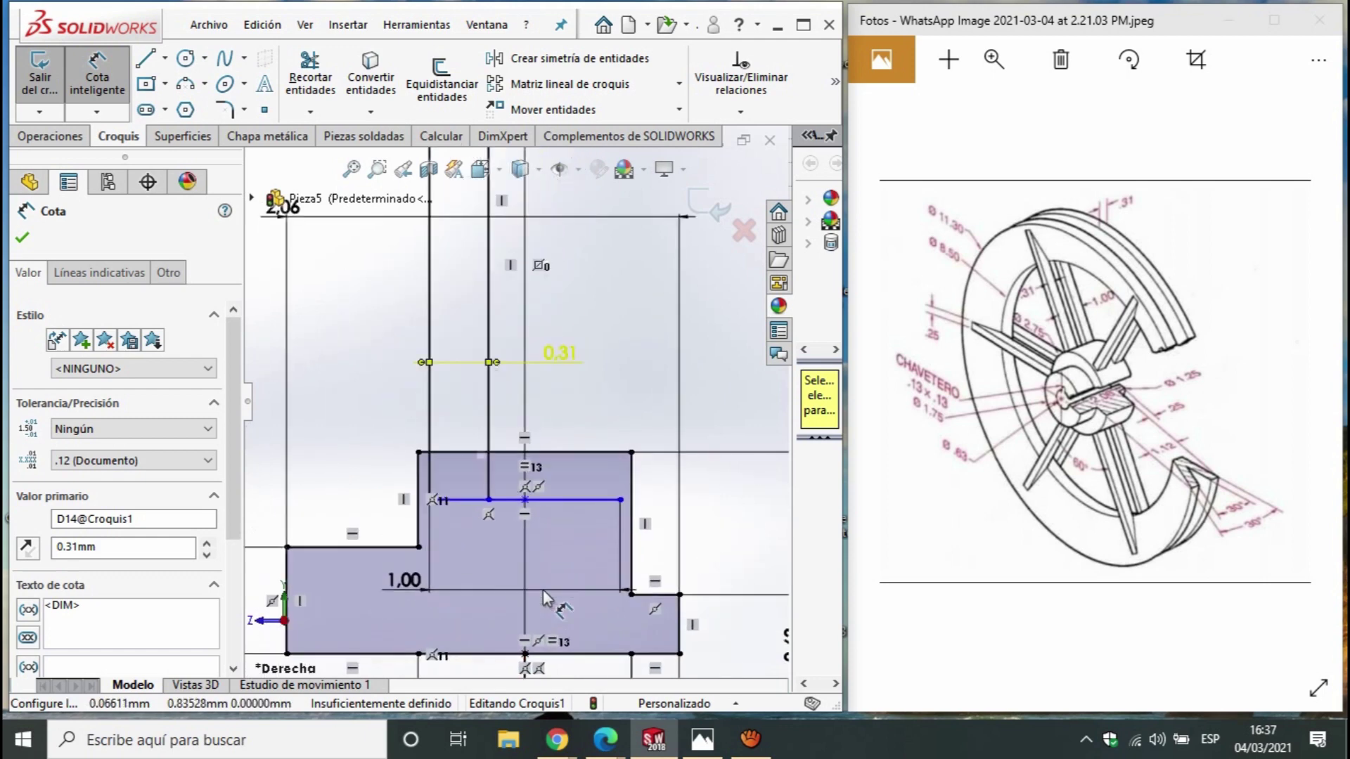
pyautogui.scroll(1, 492, 563)
pyautogui.scroll(1, 457, 539)
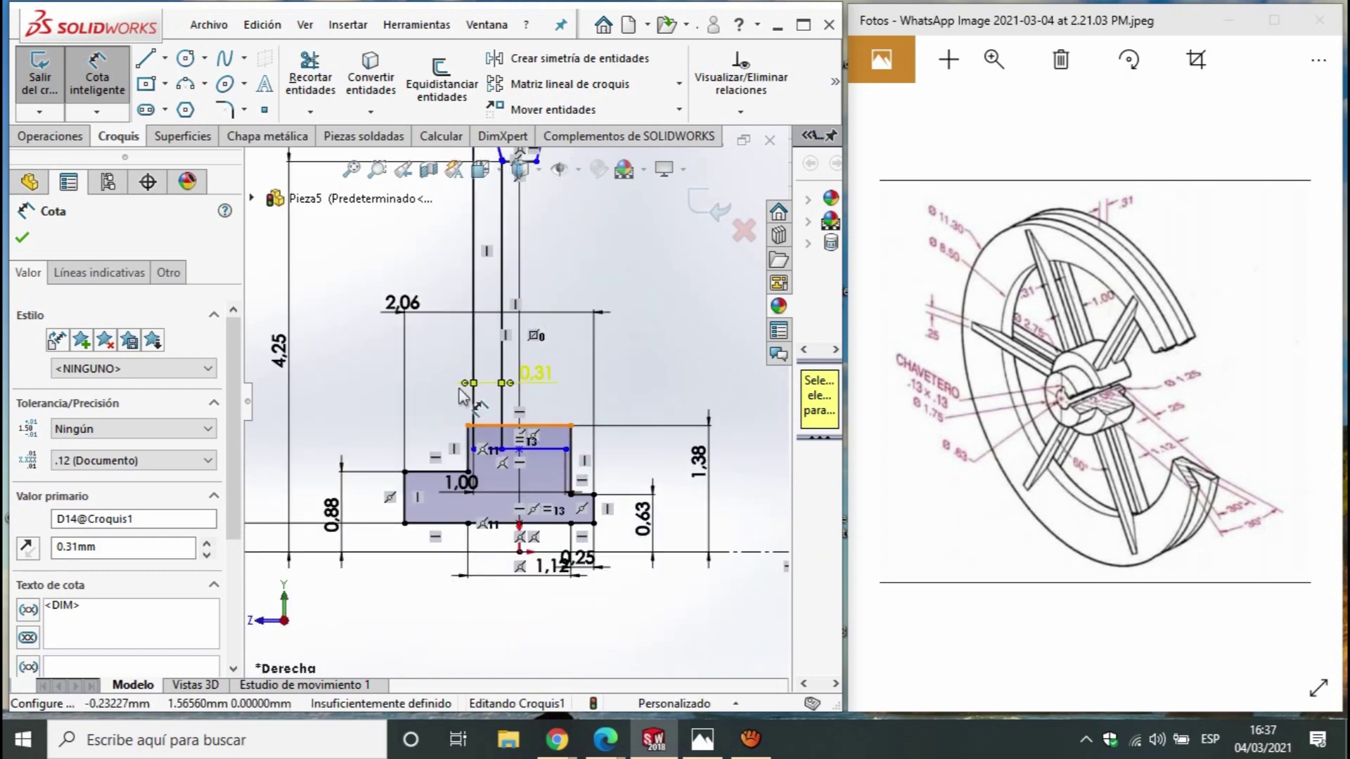
pyautogui.click(60, 144)
pyautogui.click(130, 88)
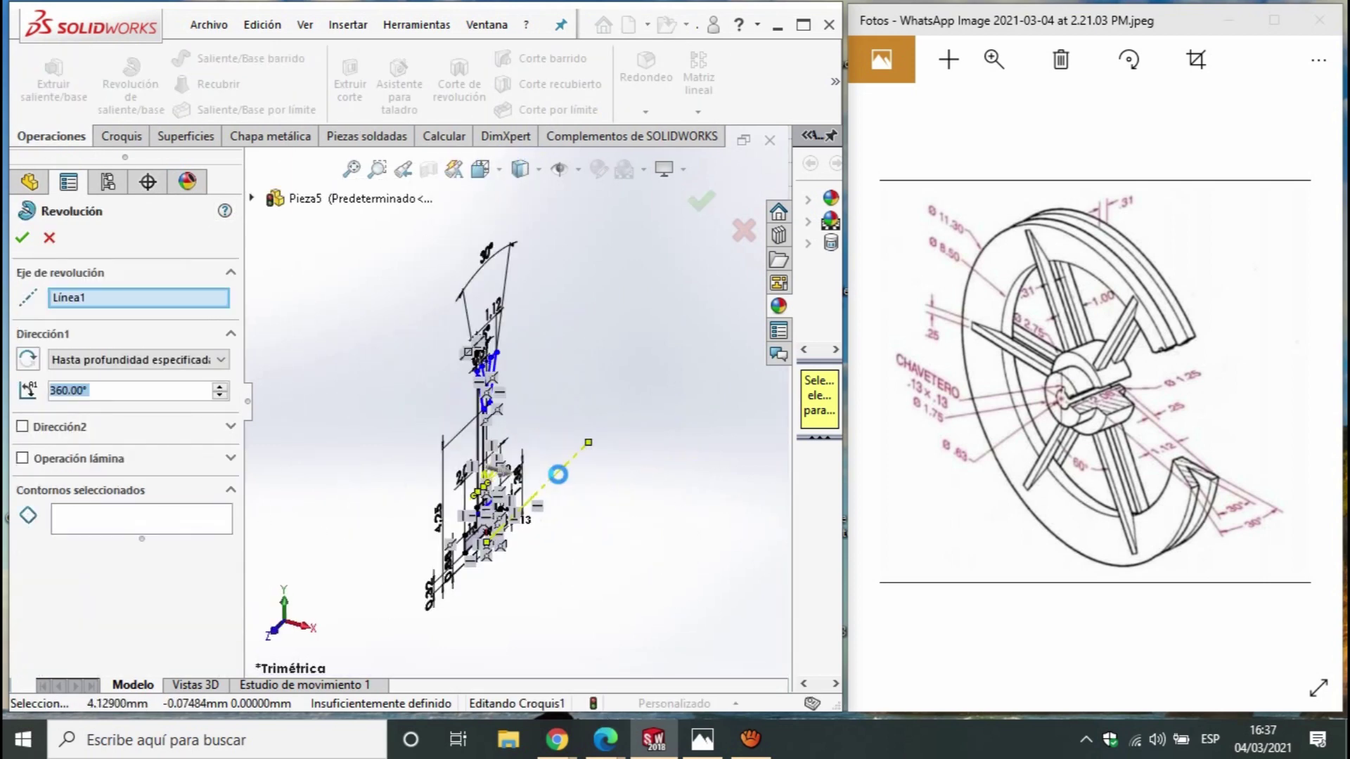
# Set Línea1 as the revolve axis and select the first four profile regions
pyautogui.click(558, 473)
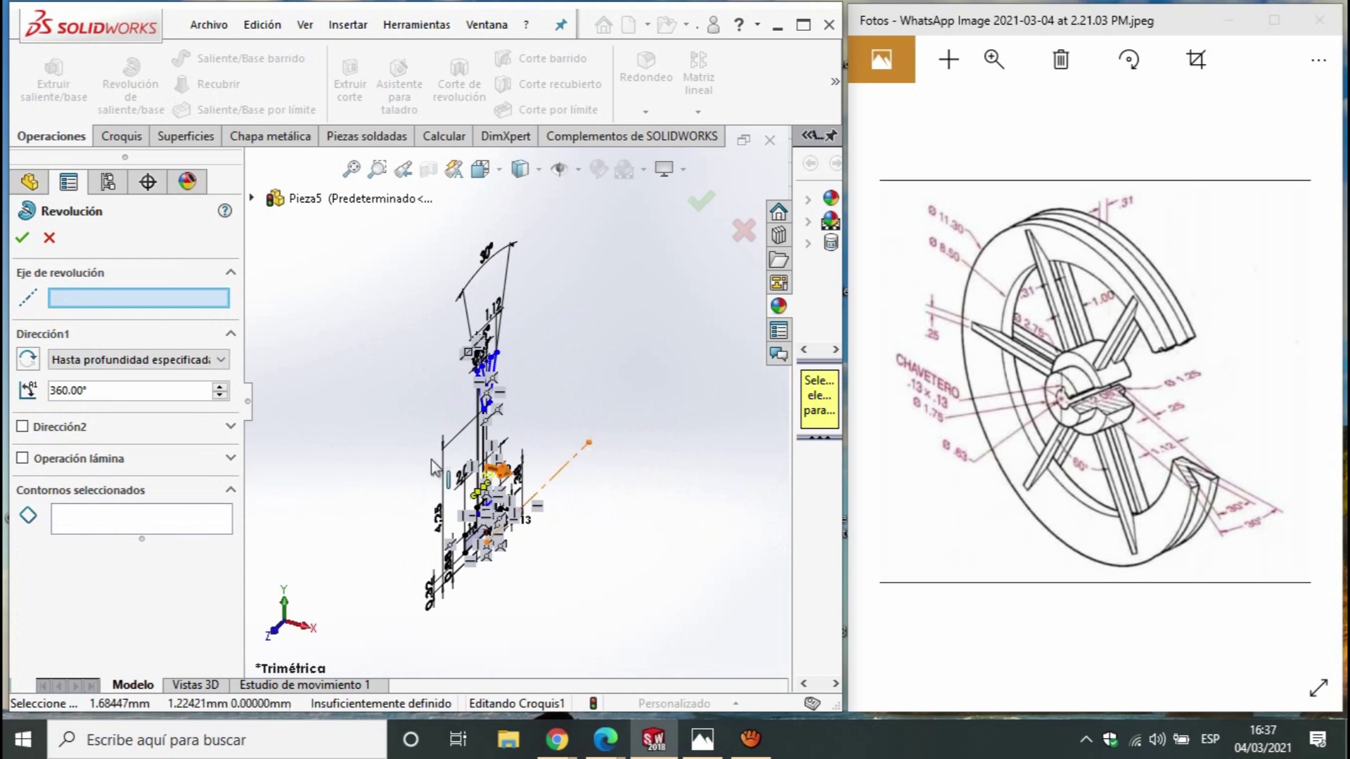
pyautogui.click(556, 477)
pyautogui.scroll(5, 467, 539)
pyautogui.moveTo(468, 539); pyautogui.dragTo(459, 482, button='middle')
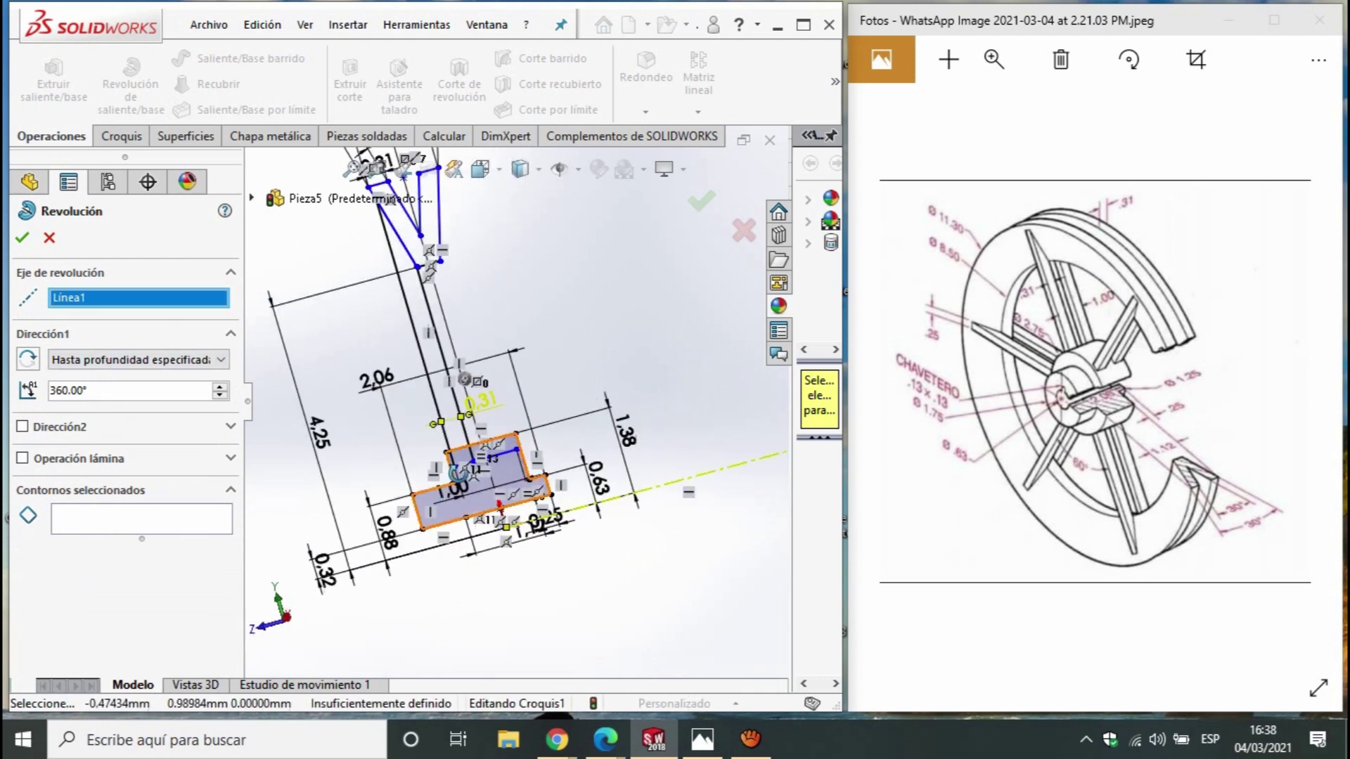
pyautogui.click(409, 513)
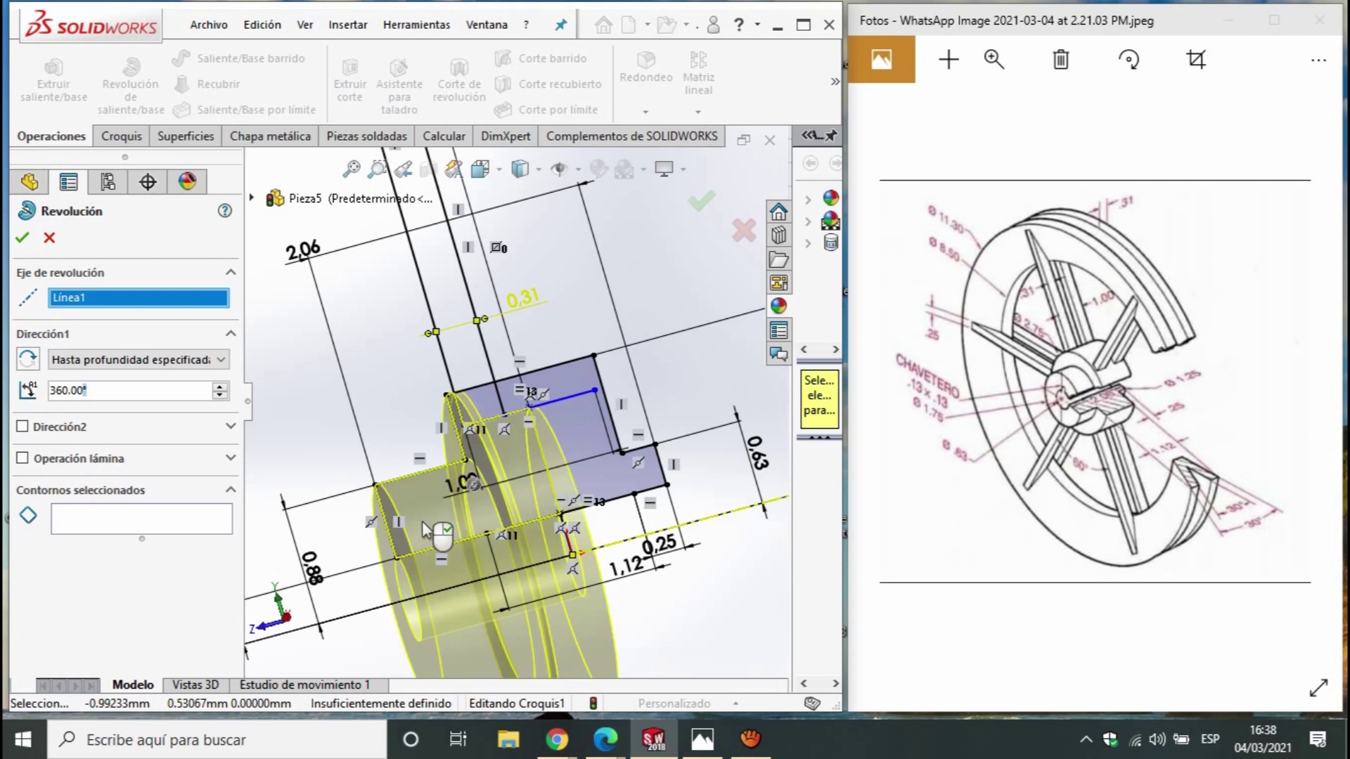
pyautogui.click(490, 414)
pyautogui.click(538, 402)
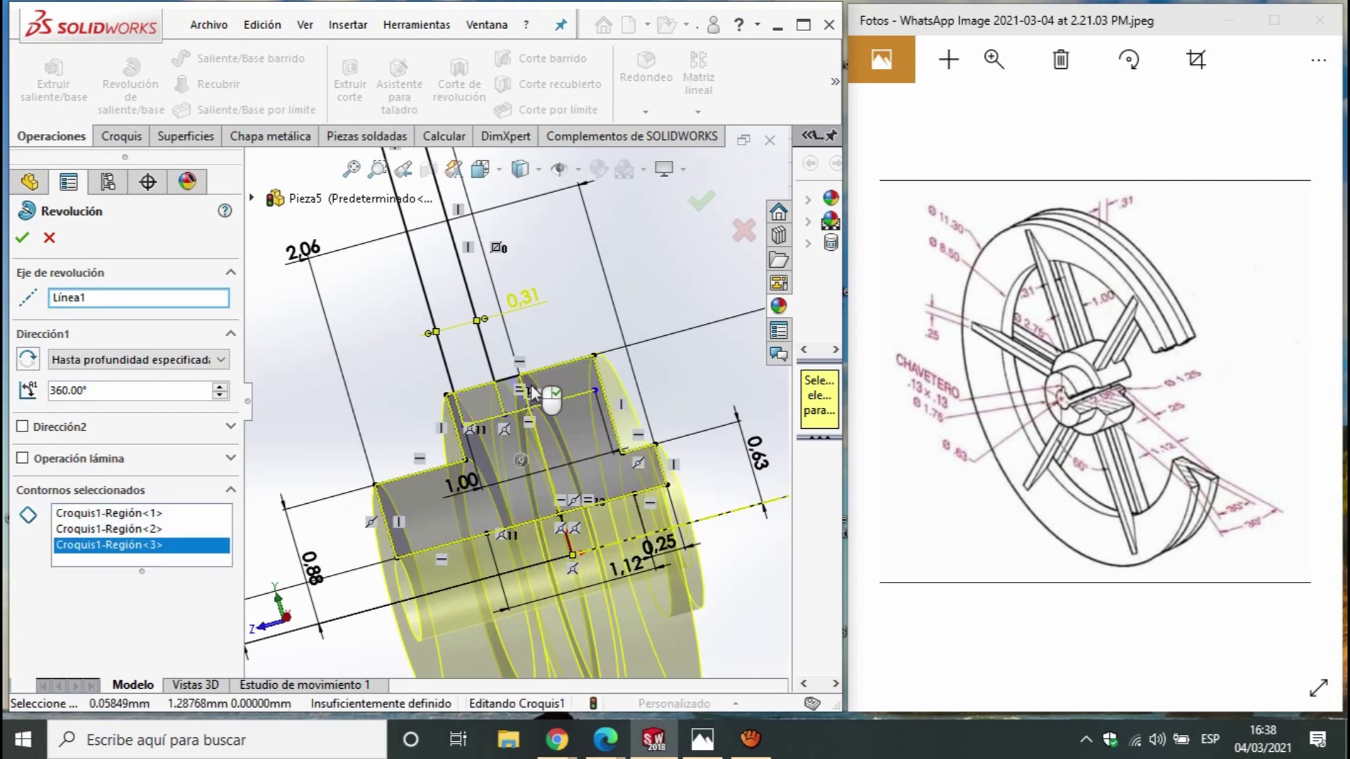
pyautogui.scroll(-3, 522, 399)
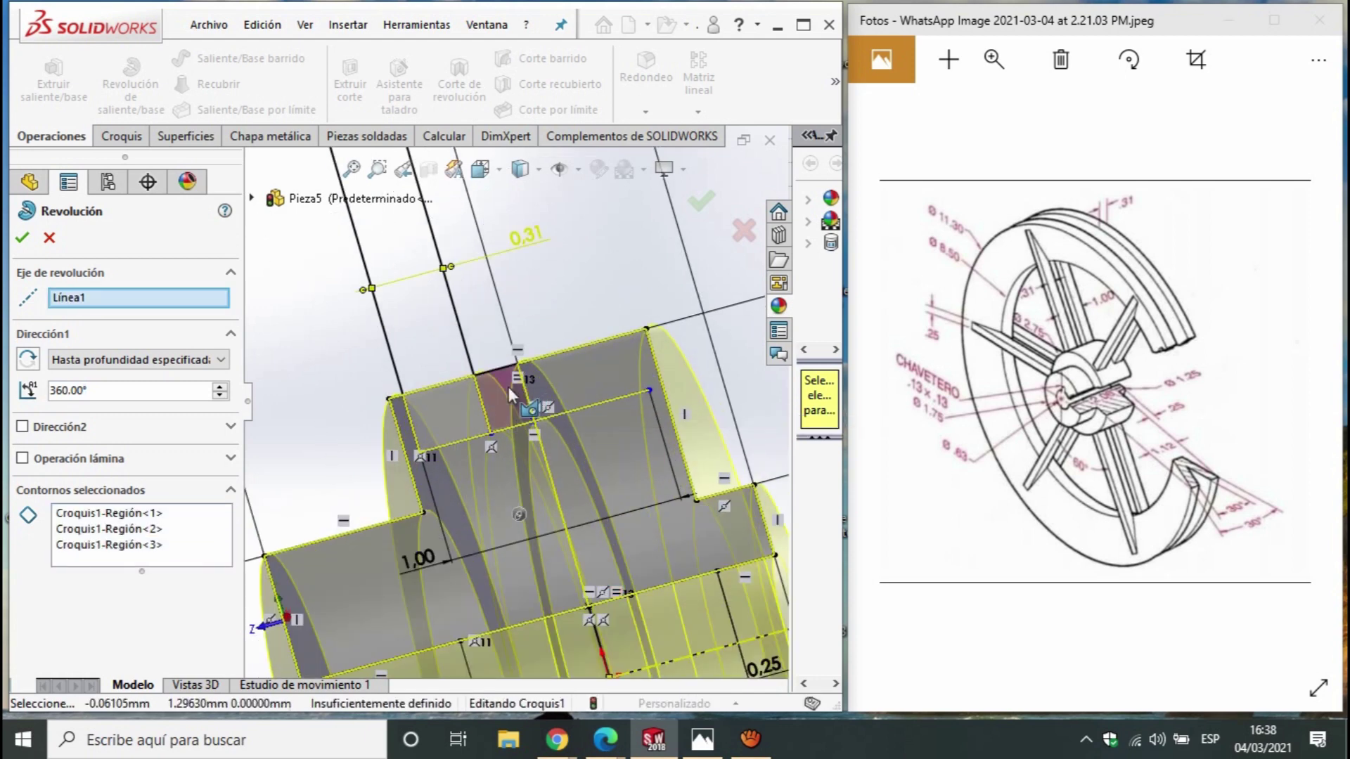
pyautogui.click(510, 414)
pyautogui.click(505, 404)
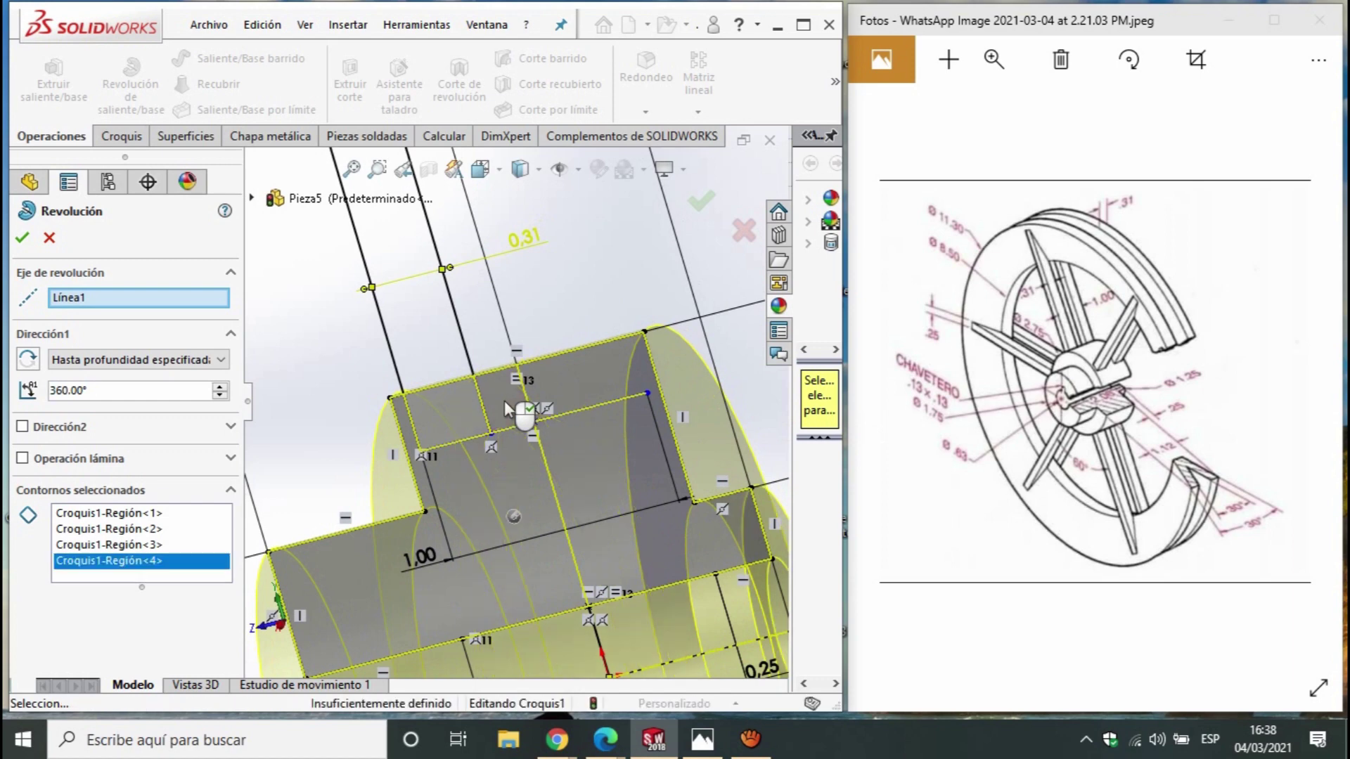
# Add the fifth and sixth rim regions and accept the 360° revolve
pyautogui.scroll(6, 485, 323)
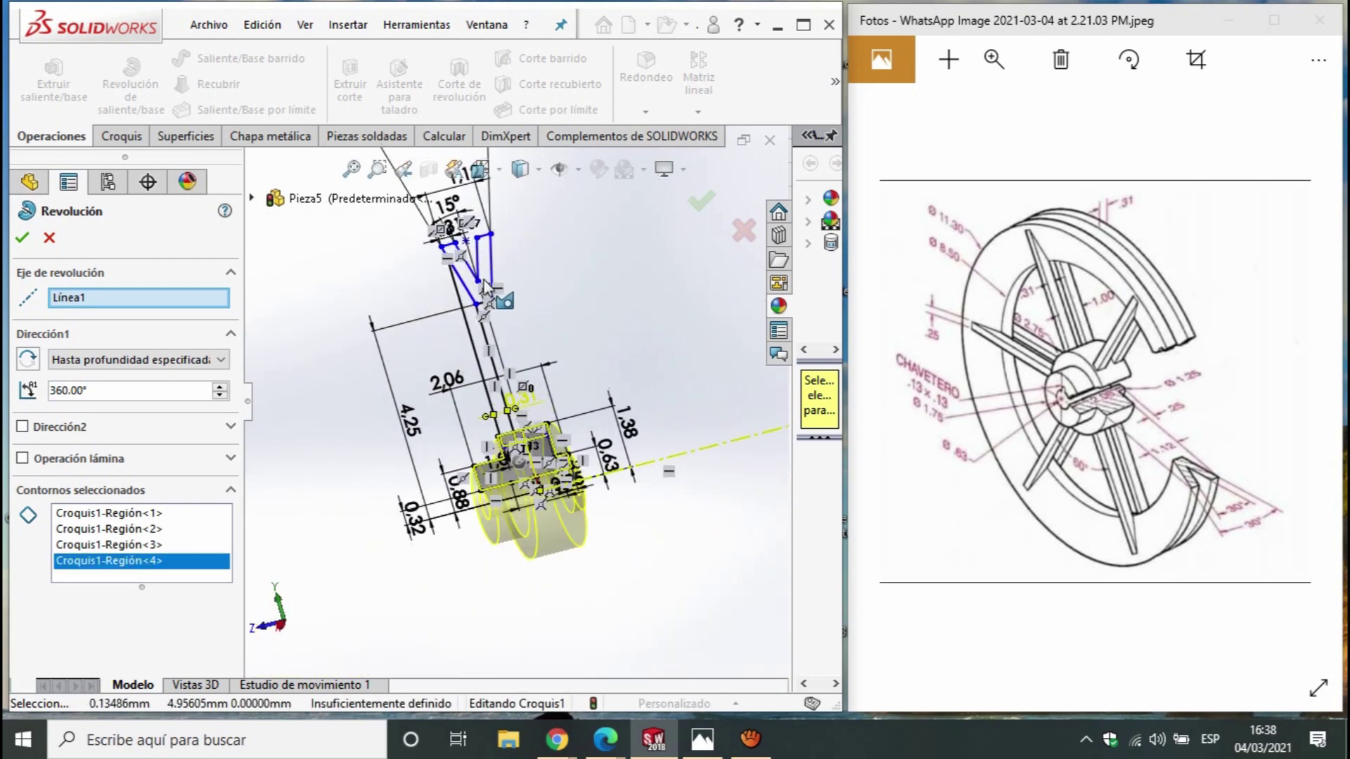
pyautogui.scroll(-5, 485, 309)
pyautogui.click(446, 288)
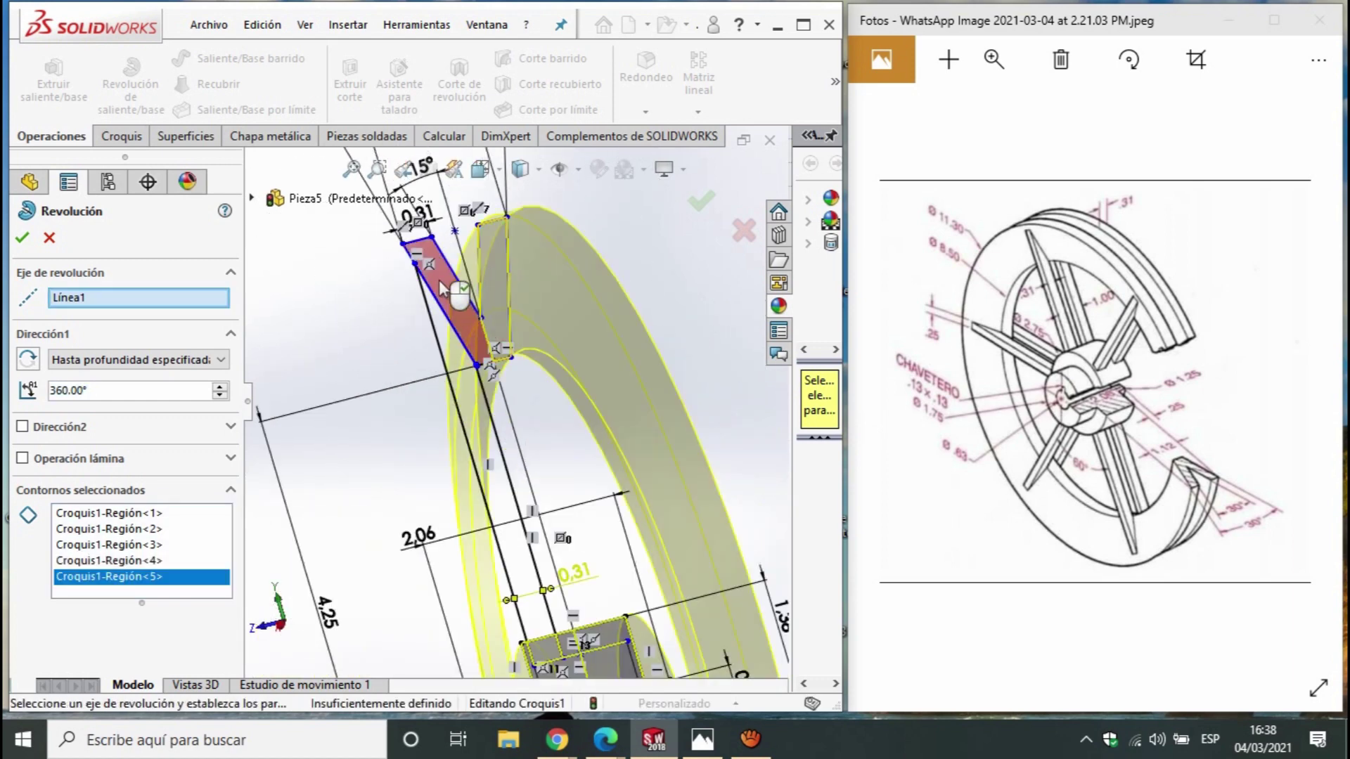
pyautogui.click(443, 288)
pyautogui.scroll(3, 493, 394)
pyautogui.scroll(3, 522, 536)
pyautogui.scroll(2, 522, 536)
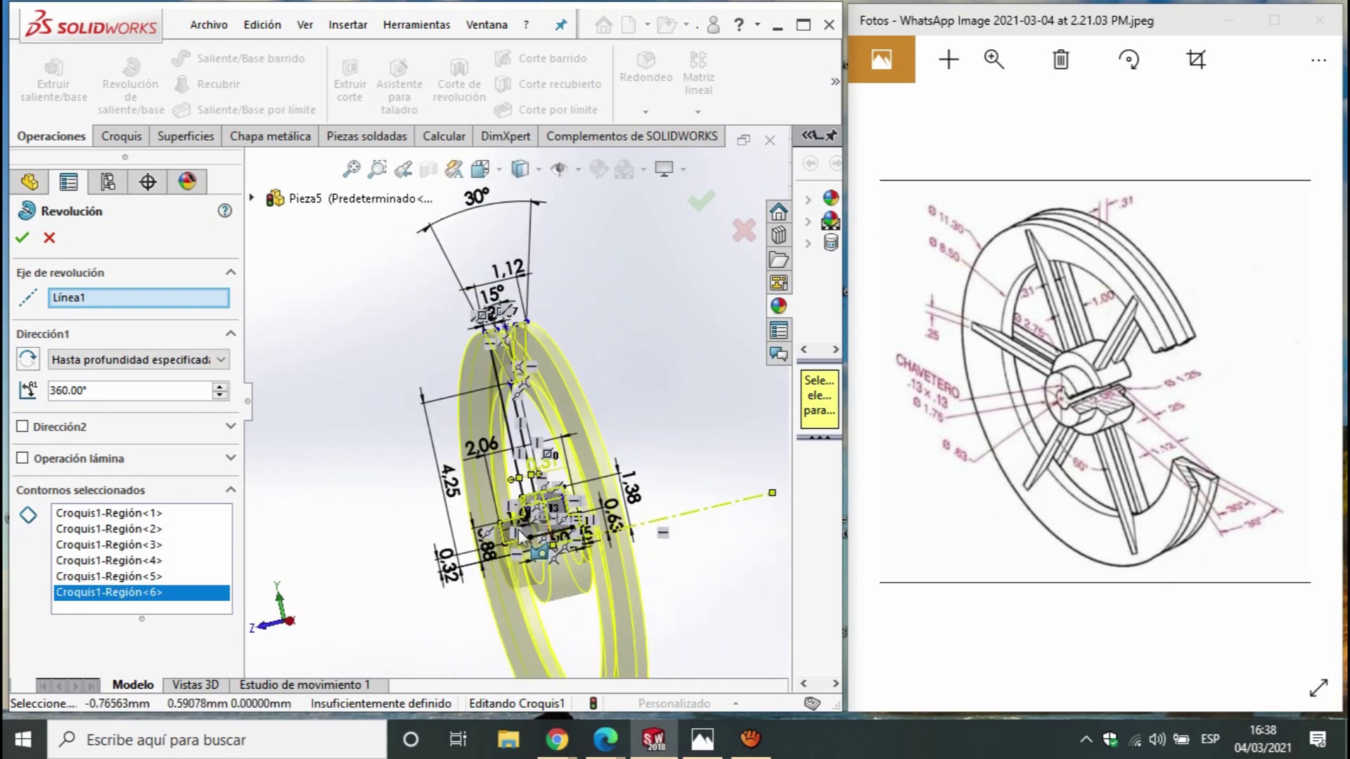
pyautogui.moveTo(530, 547); pyautogui.dragTo(450, 541, button='middle')
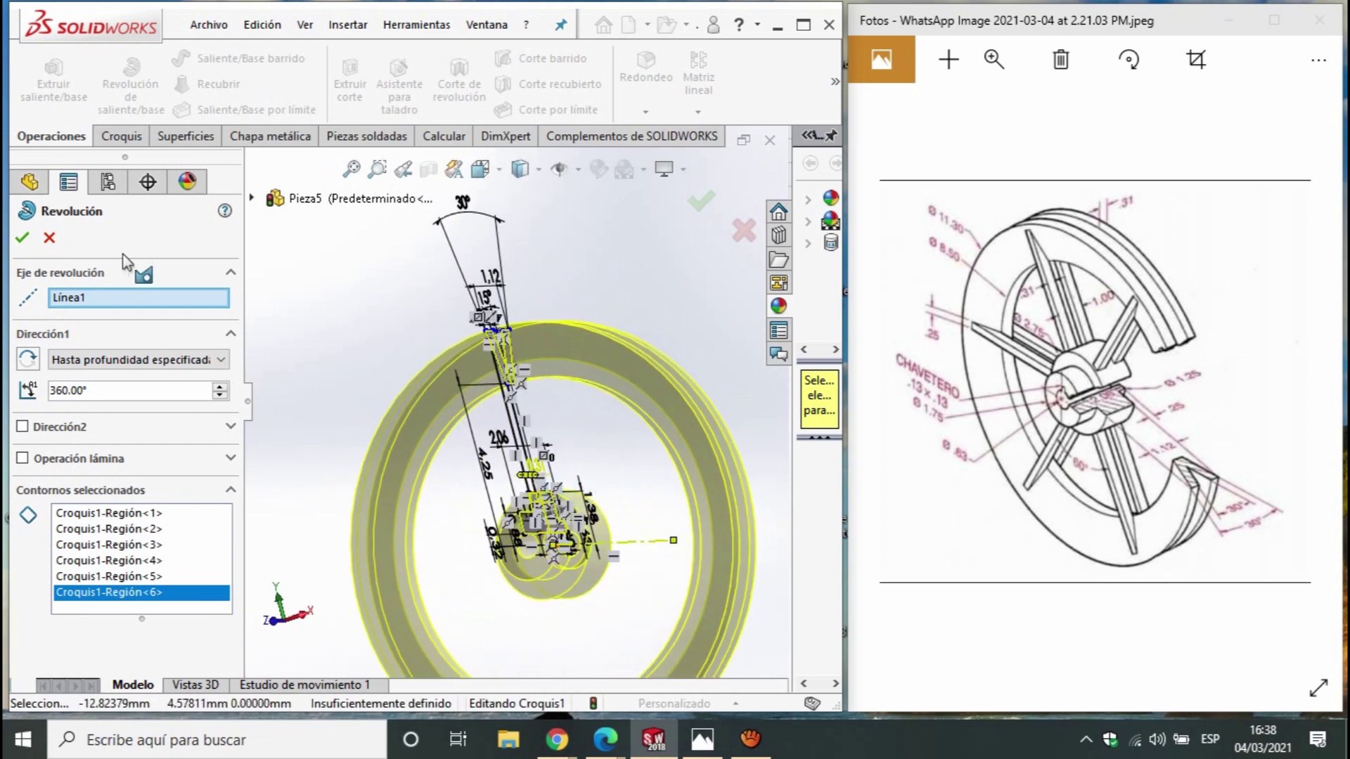
pyautogui.click(22, 239)
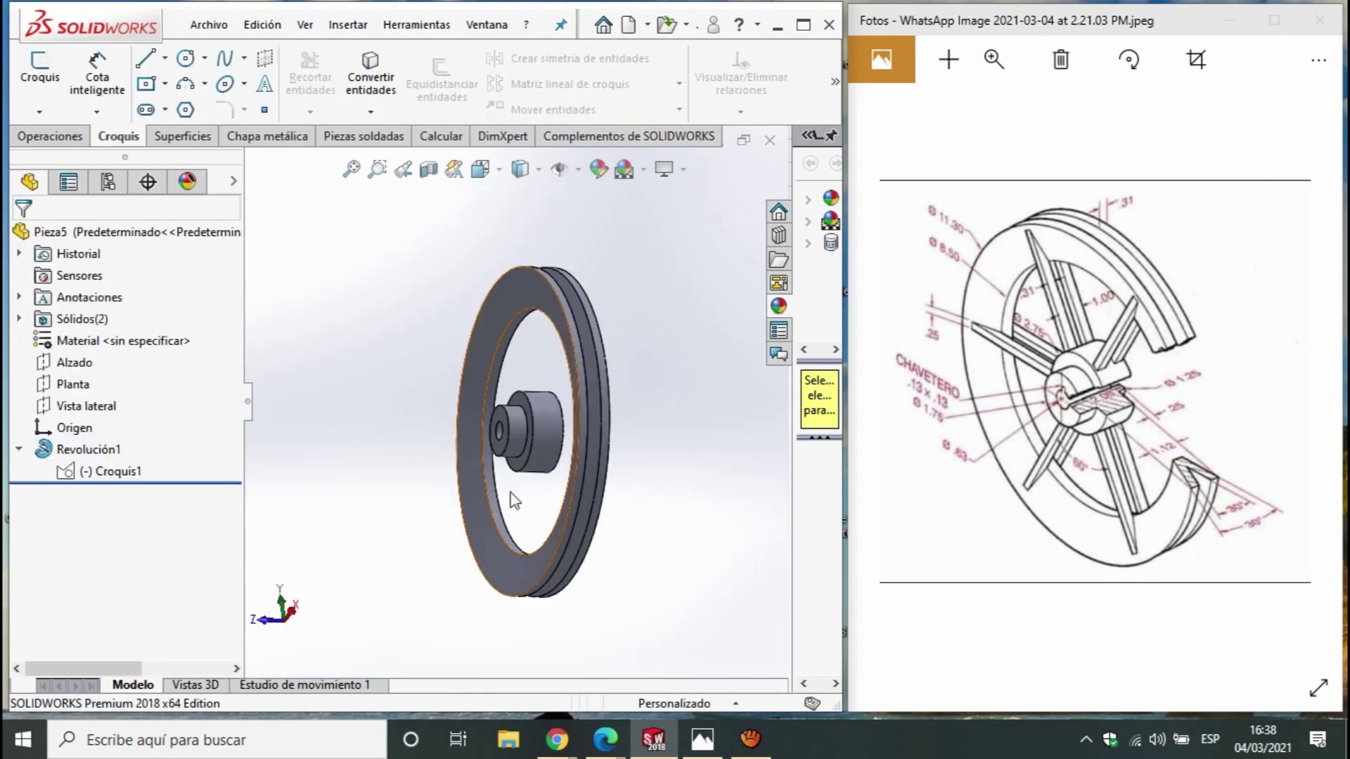
# Show Croquis1 again on the wheel, zoom toward the hub, and bring up Operaciones tools
pyautogui.moveTo(524, 439); pyautogui.dragTo(573, 421, button='middle')
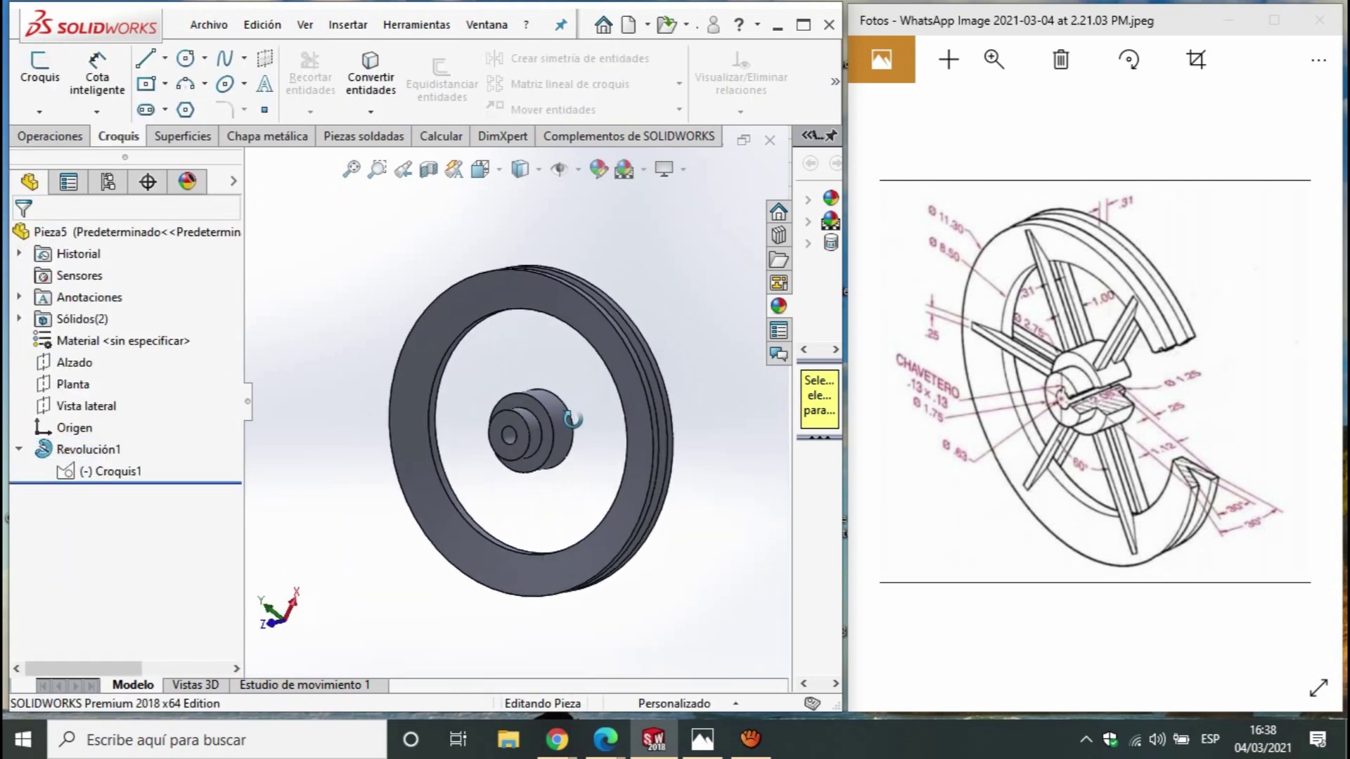
pyautogui.rightClick(109, 473)
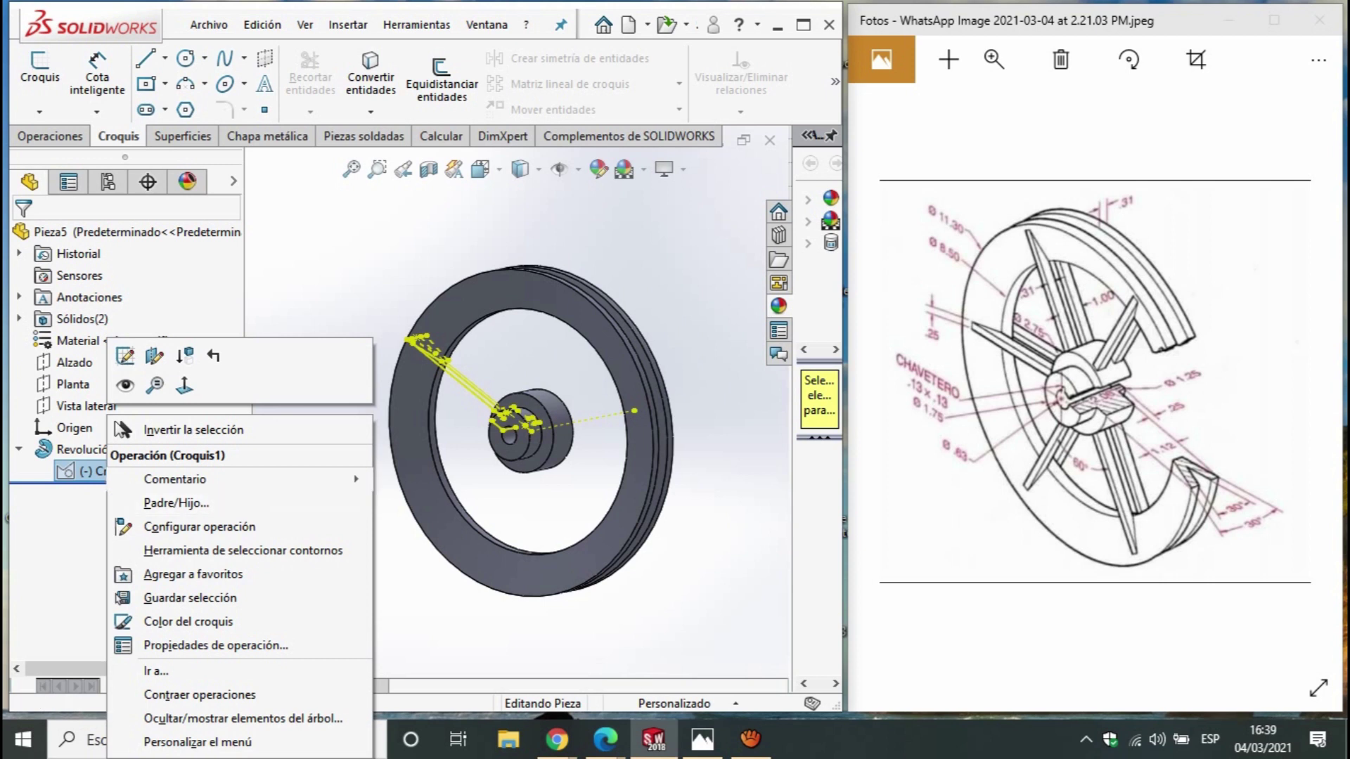
pyautogui.click(125, 385)
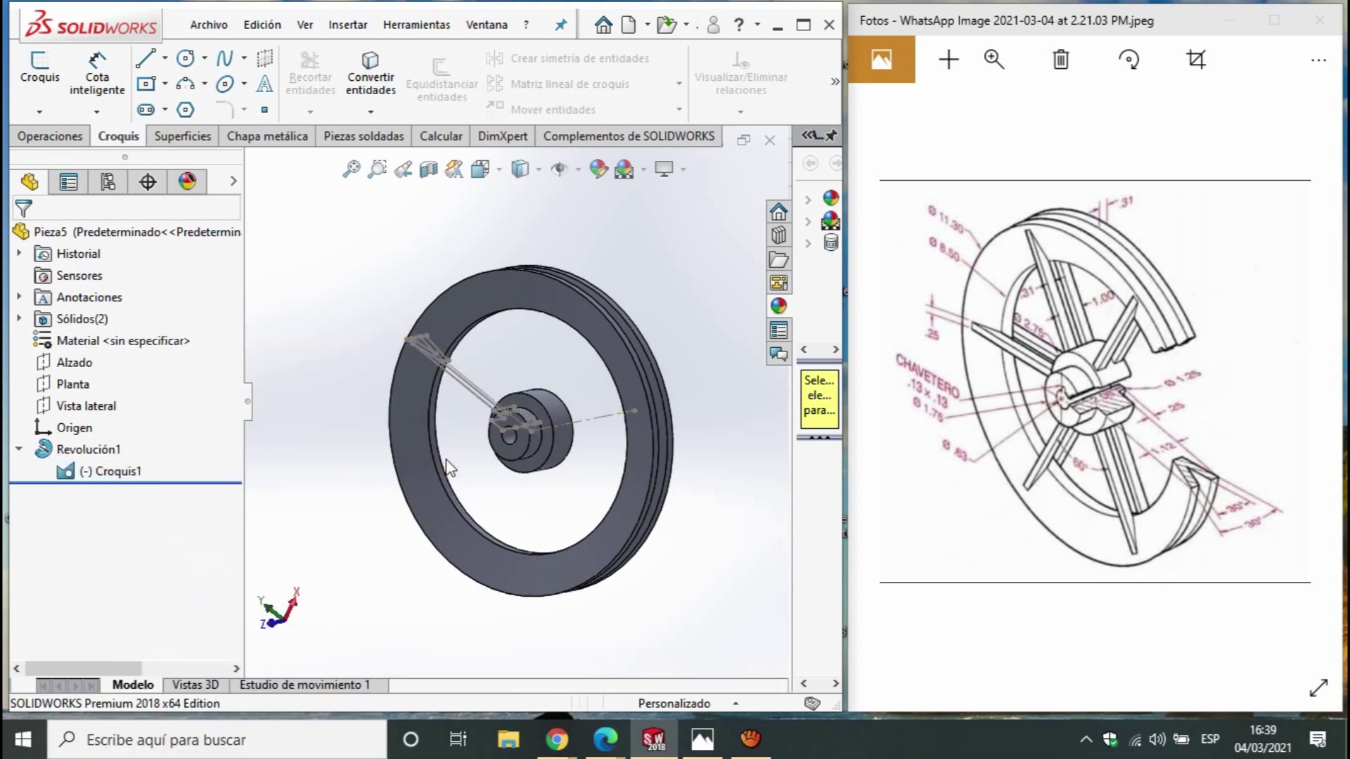
pyautogui.moveTo(457, 422); pyautogui.dragTo(380, 412, button='middle')
pyautogui.scroll(-3, 458, 424)
pyautogui.scroll(-2, 458, 424)
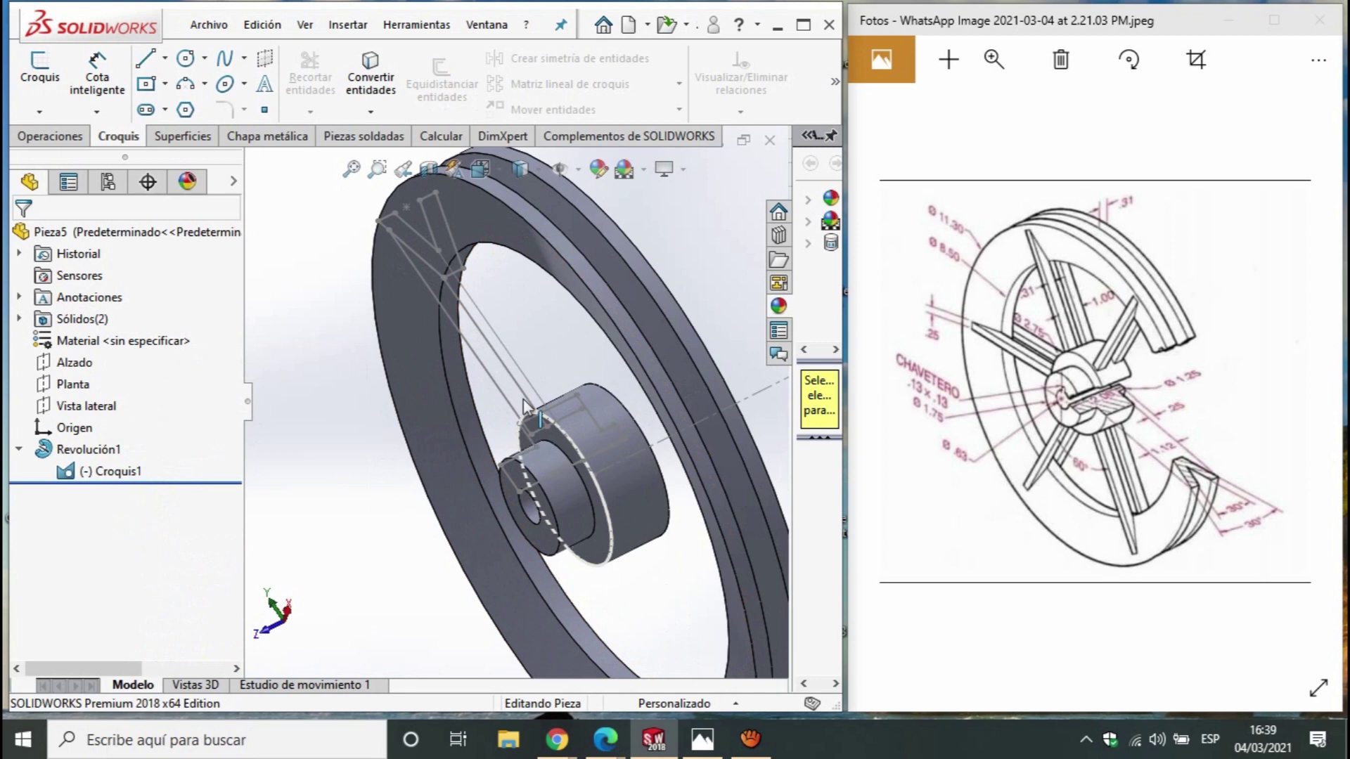
pyautogui.scroll(-1, 461, 429)
pyautogui.click(62, 141)
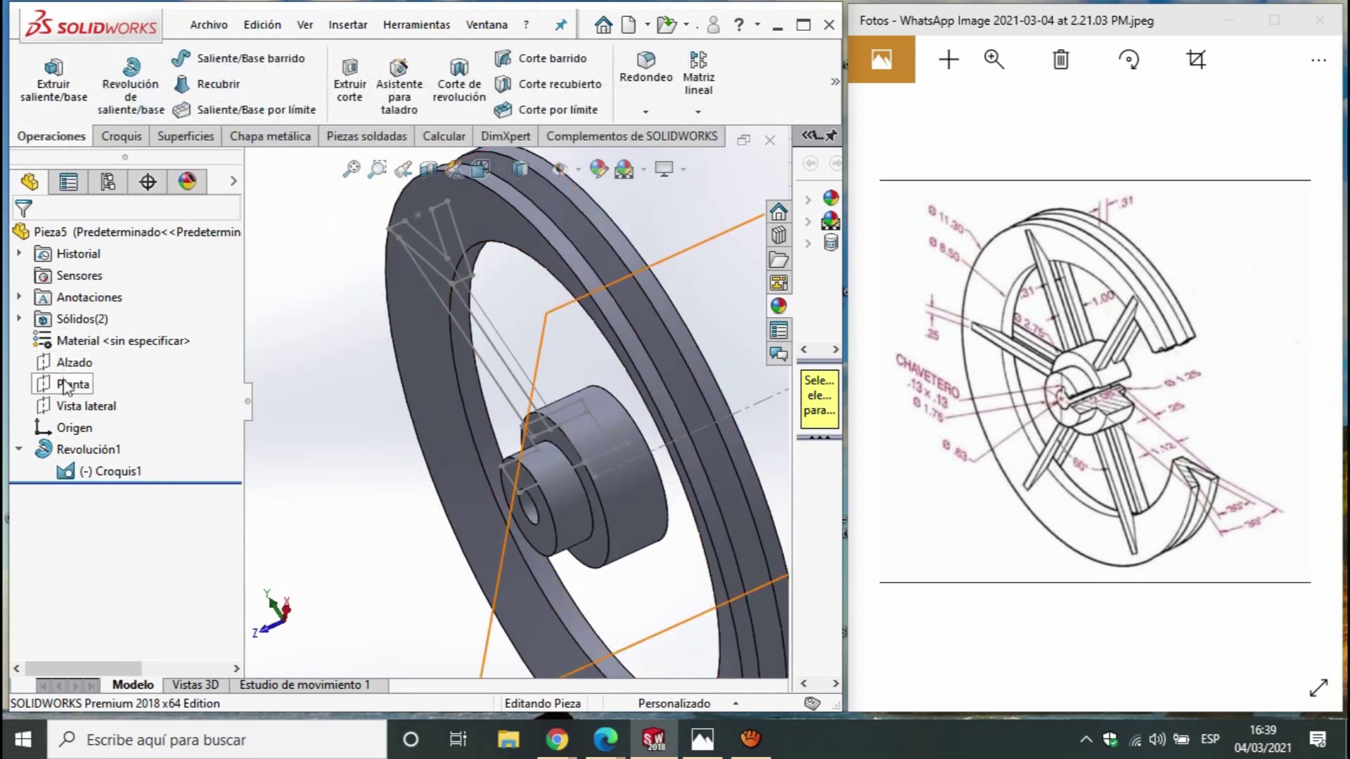
# Start a sketch on Vista lateral and convert the spoke and hub profile lines into it
pyautogui.click(68, 407)
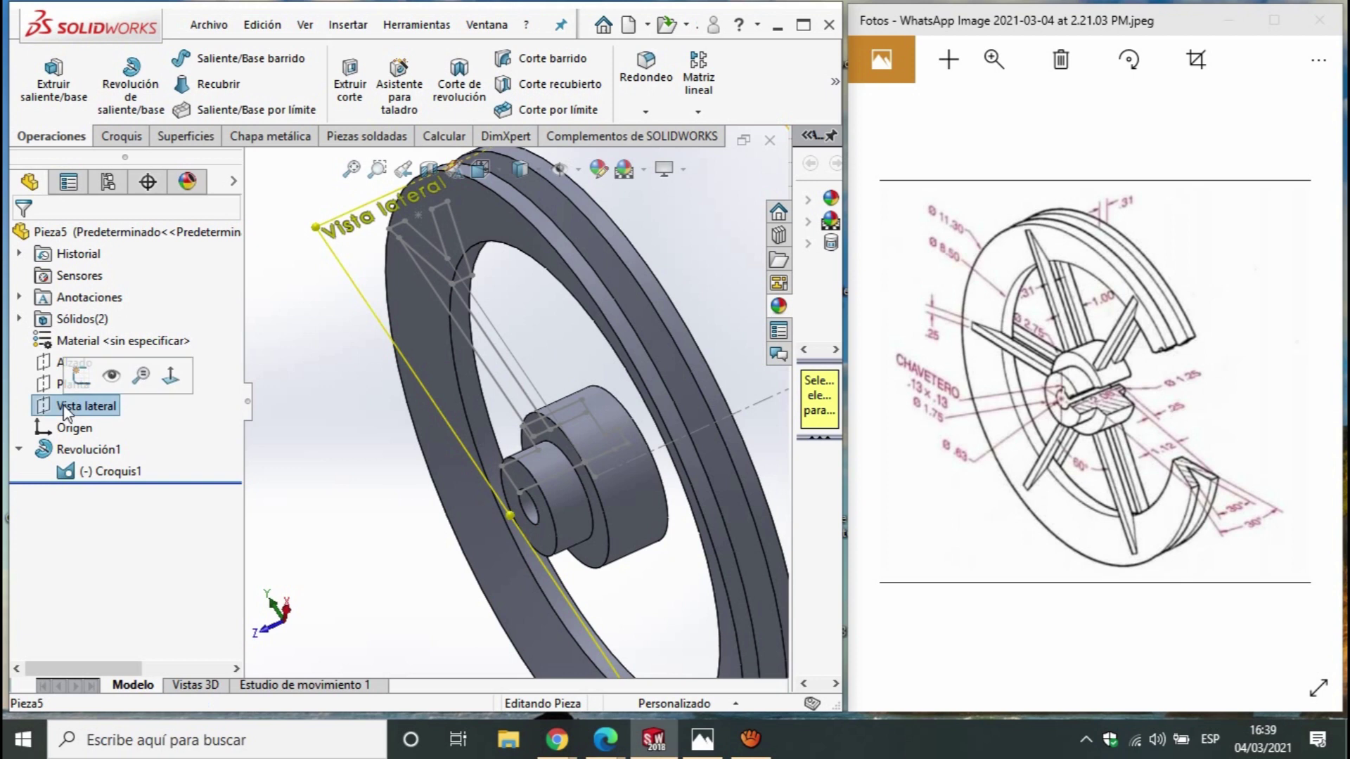
pyautogui.click(90, 376)
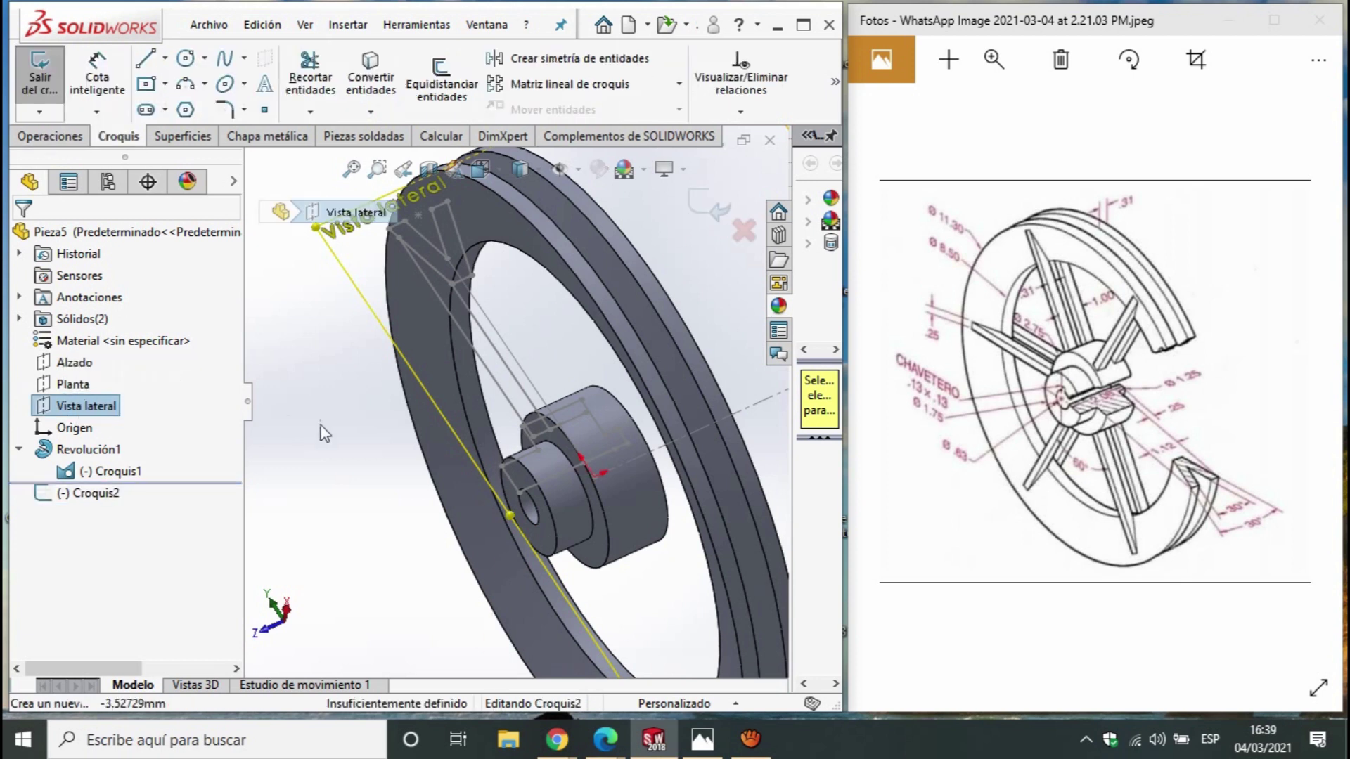
pyautogui.click(496, 388)
pyautogui.scroll(-3, 513, 390)
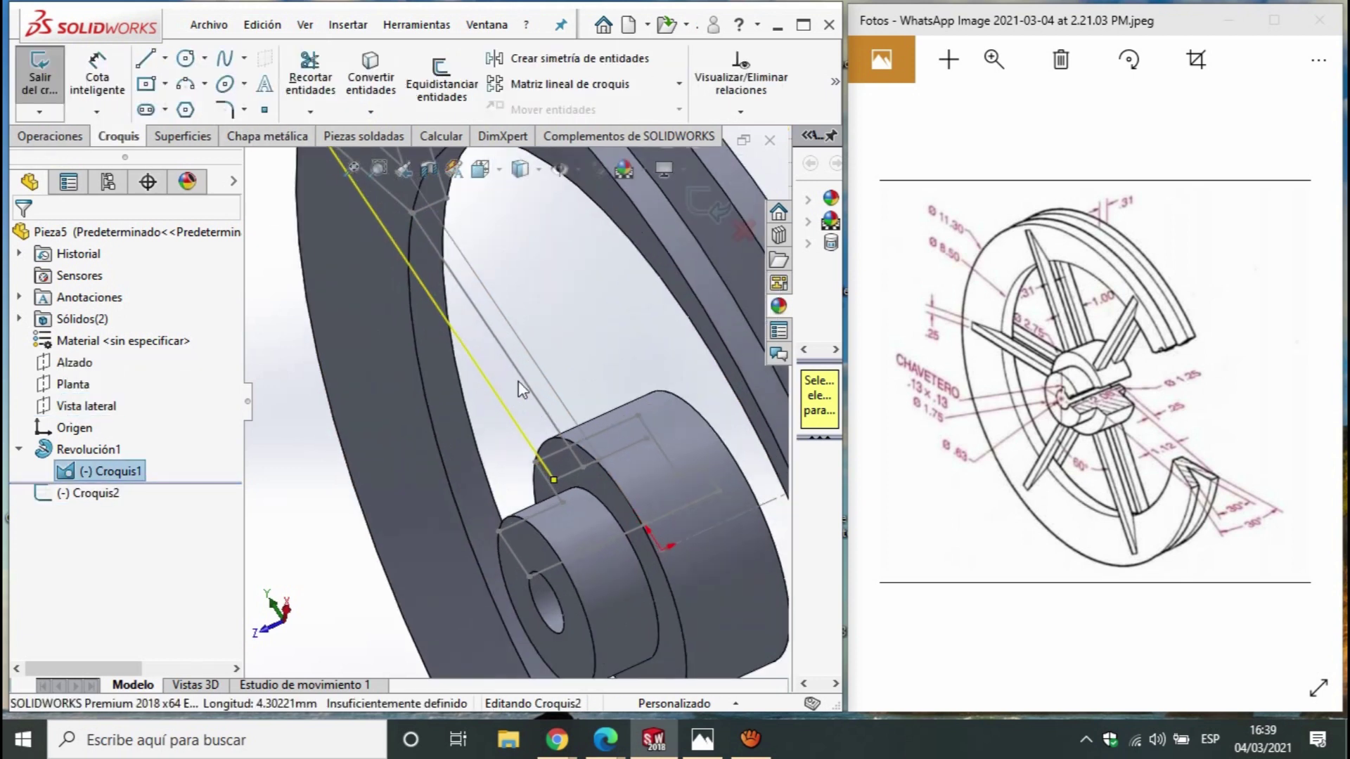
pyautogui.click(528, 389)
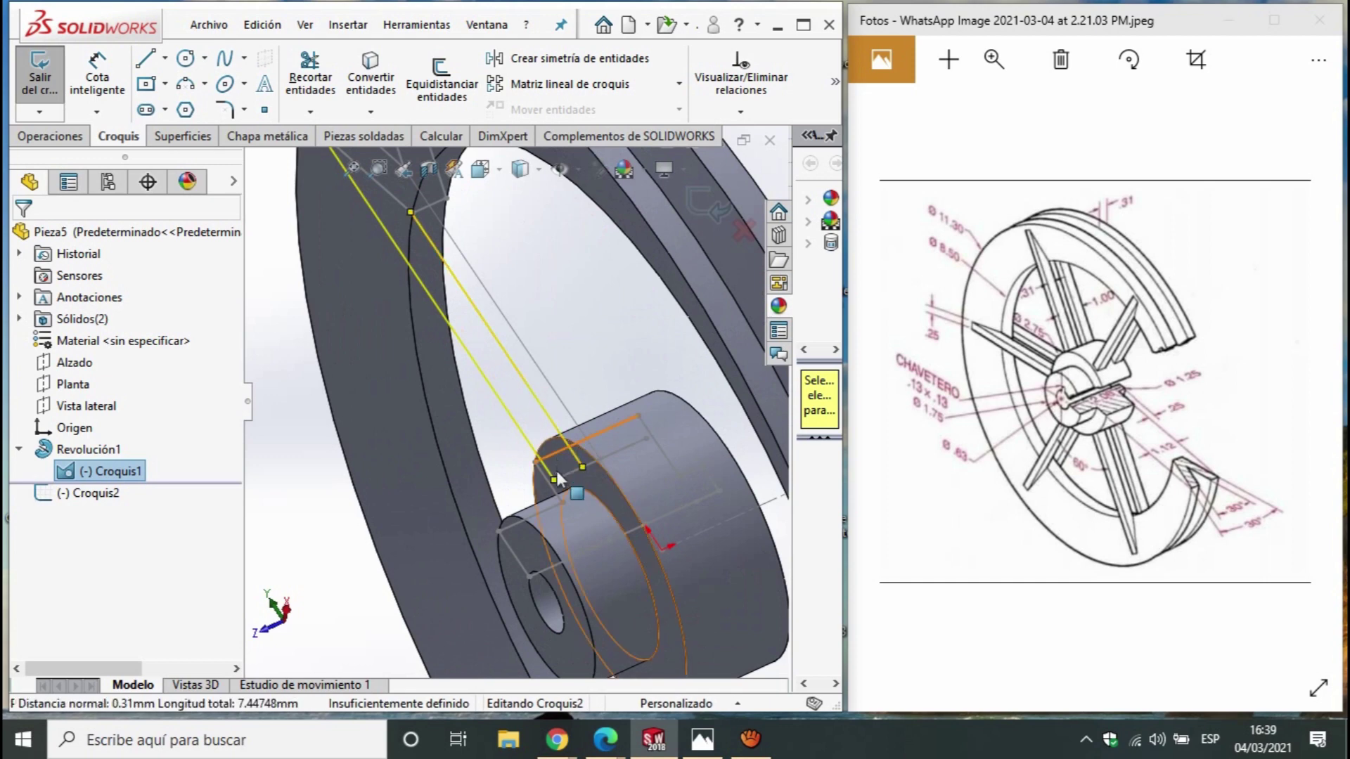
pyautogui.keyDown('ctrl'); pyautogui.click(589, 464); pyautogui.keyUp('ctrl')
pyautogui.scroll(5, 563, 487)
pyautogui.scroll(-5, 512, 357)
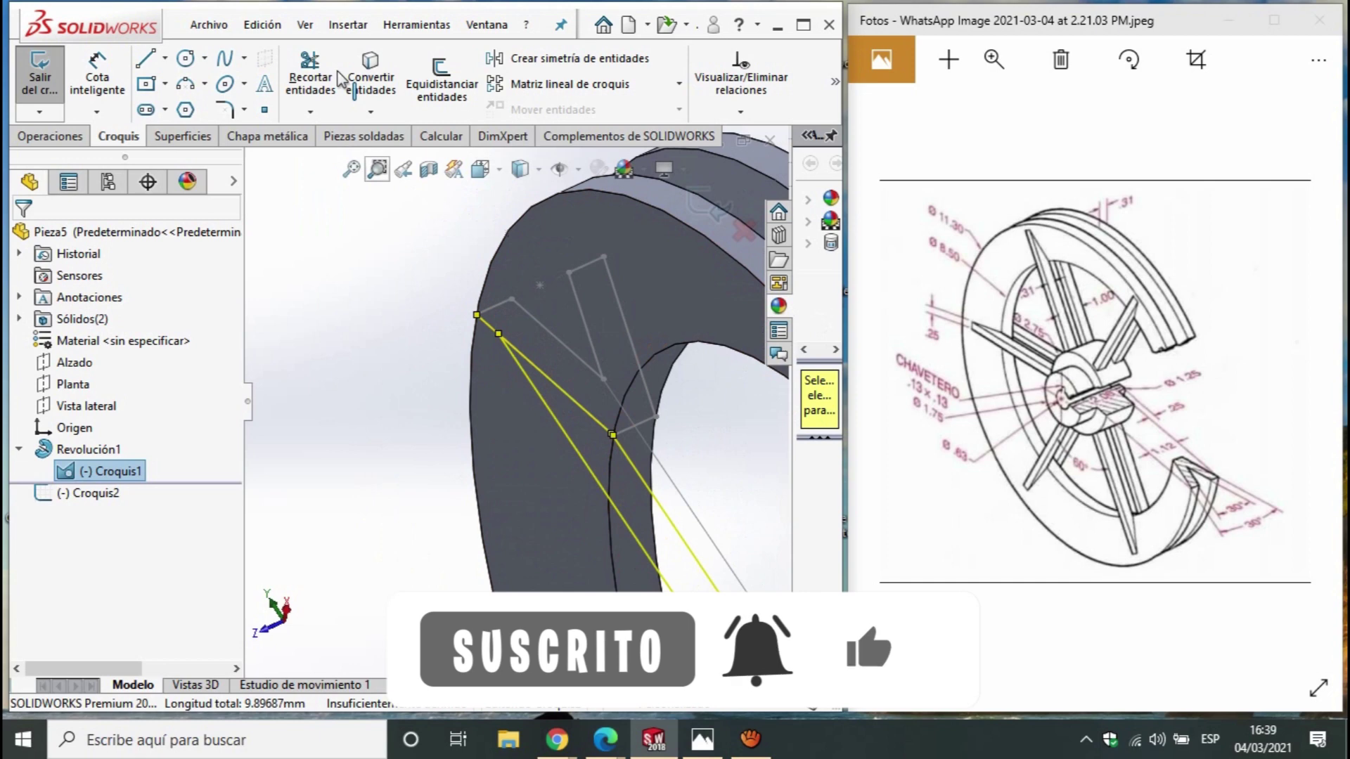
pyautogui.click(370, 77)
# Trim the converted lines and draw a new spoke line from near the hub toward the rim
pyautogui.scroll(3, 611, 464)
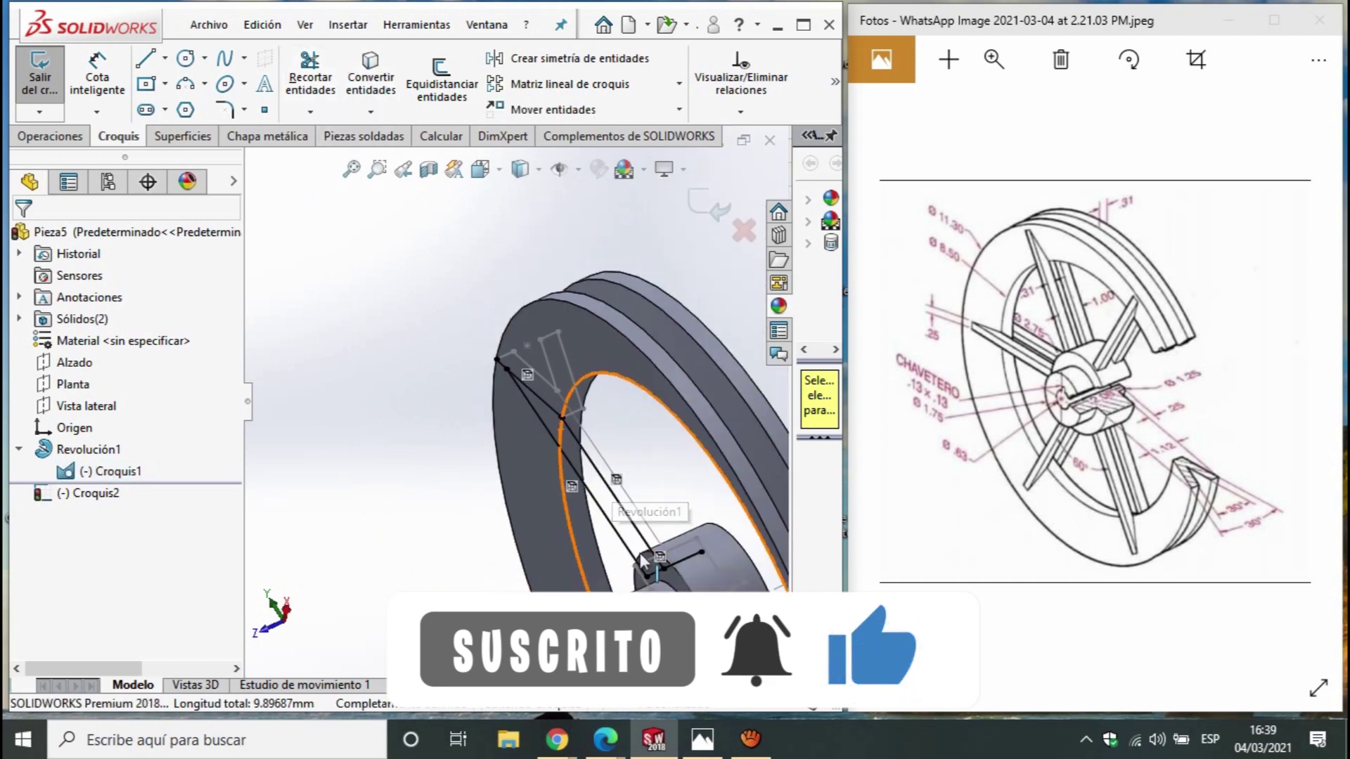
pyautogui.click(310, 77)
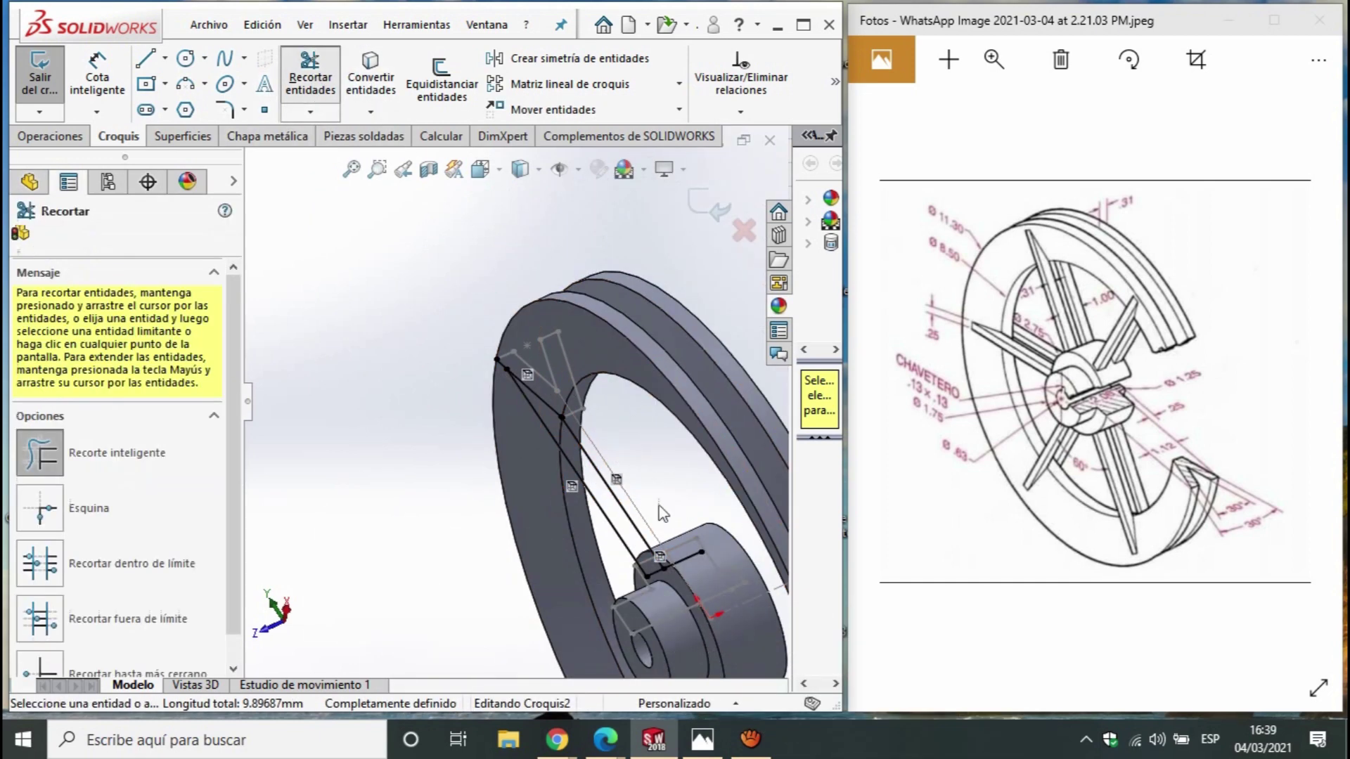
pyautogui.scroll(-3, 555, 432)
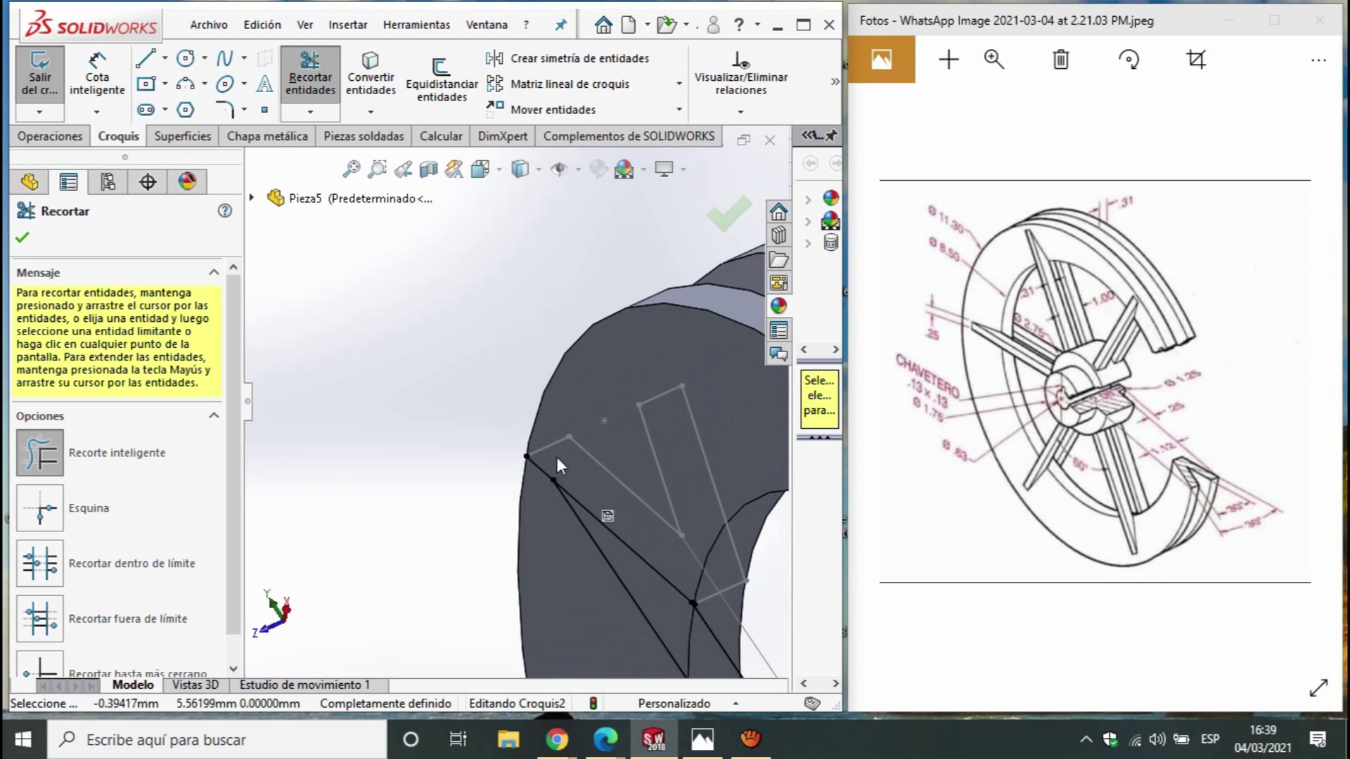
pyautogui.scroll(5, 524, 475)
pyautogui.moveTo(682, 642); pyautogui.dragTo(620, 576, button='middle')
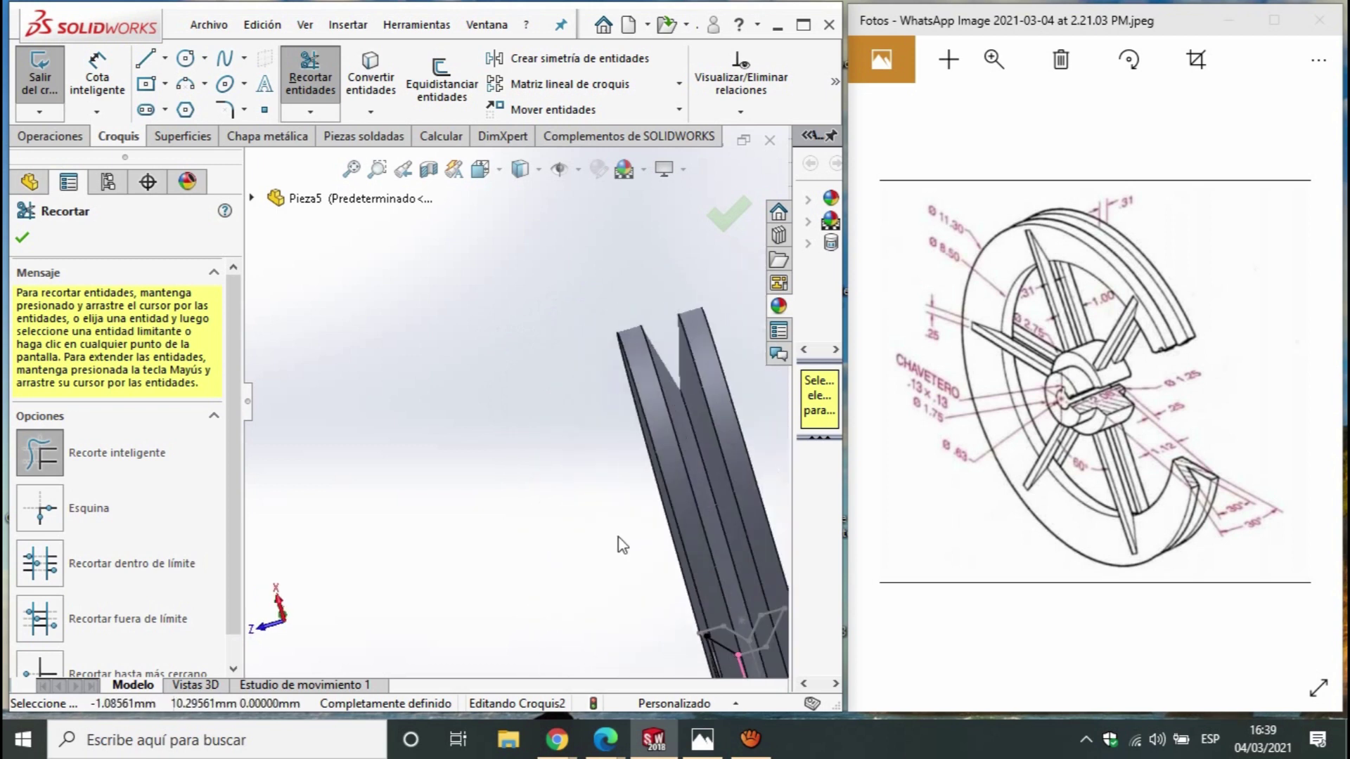
pyautogui.moveTo(568, 420); pyautogui.dragTo(632, 584, button='middle')
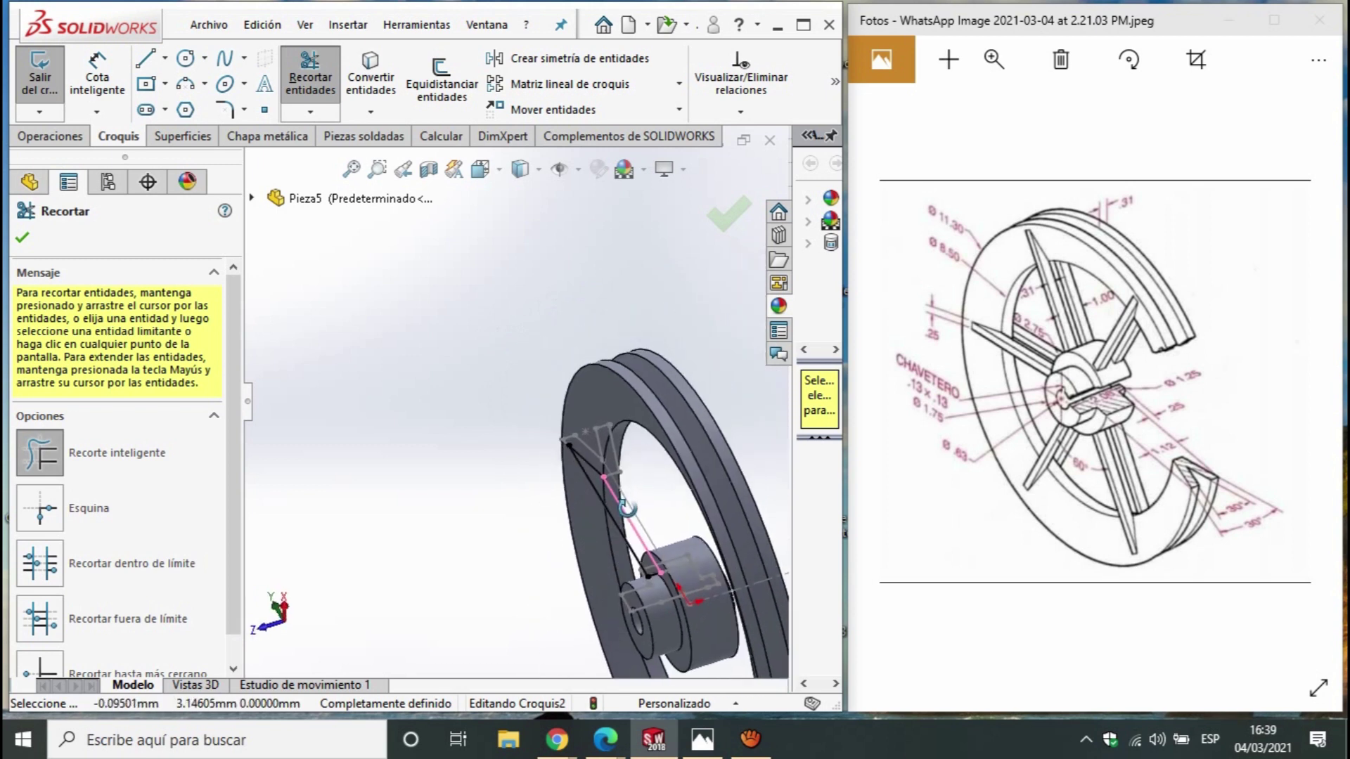
pyautogui.scroll(-3, 631, 583)
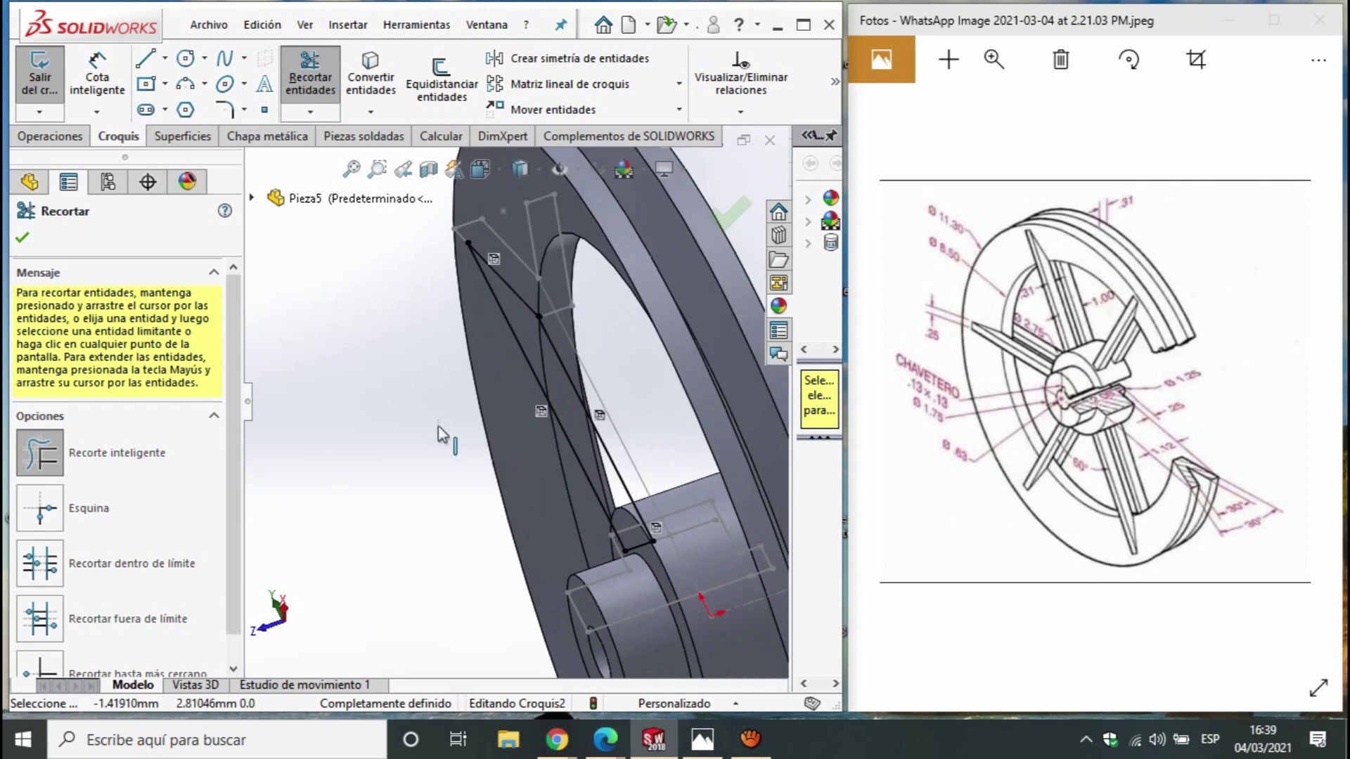
pyautogui.click(155, 64)
pyautogui.click(711, 617)
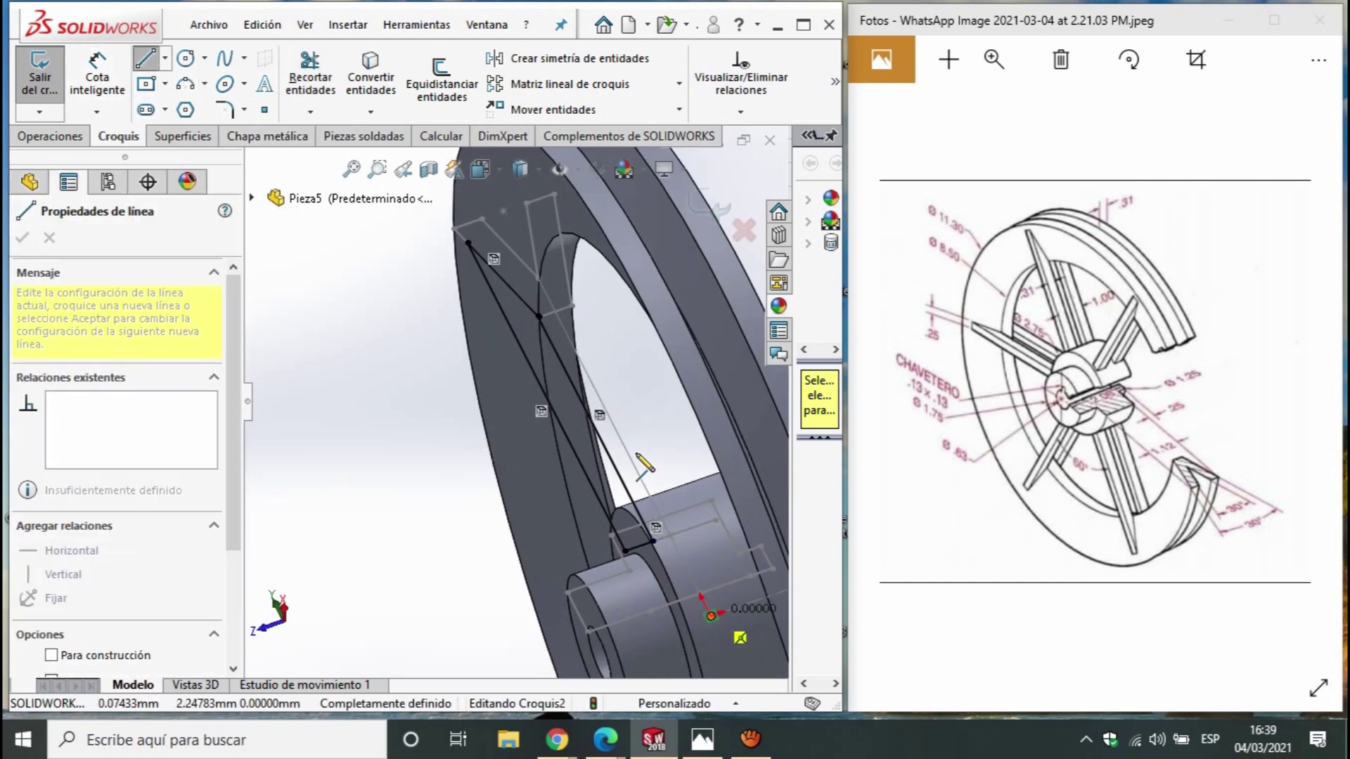
pyautogui.click(627, 452)
pyautogui.press('Escape')
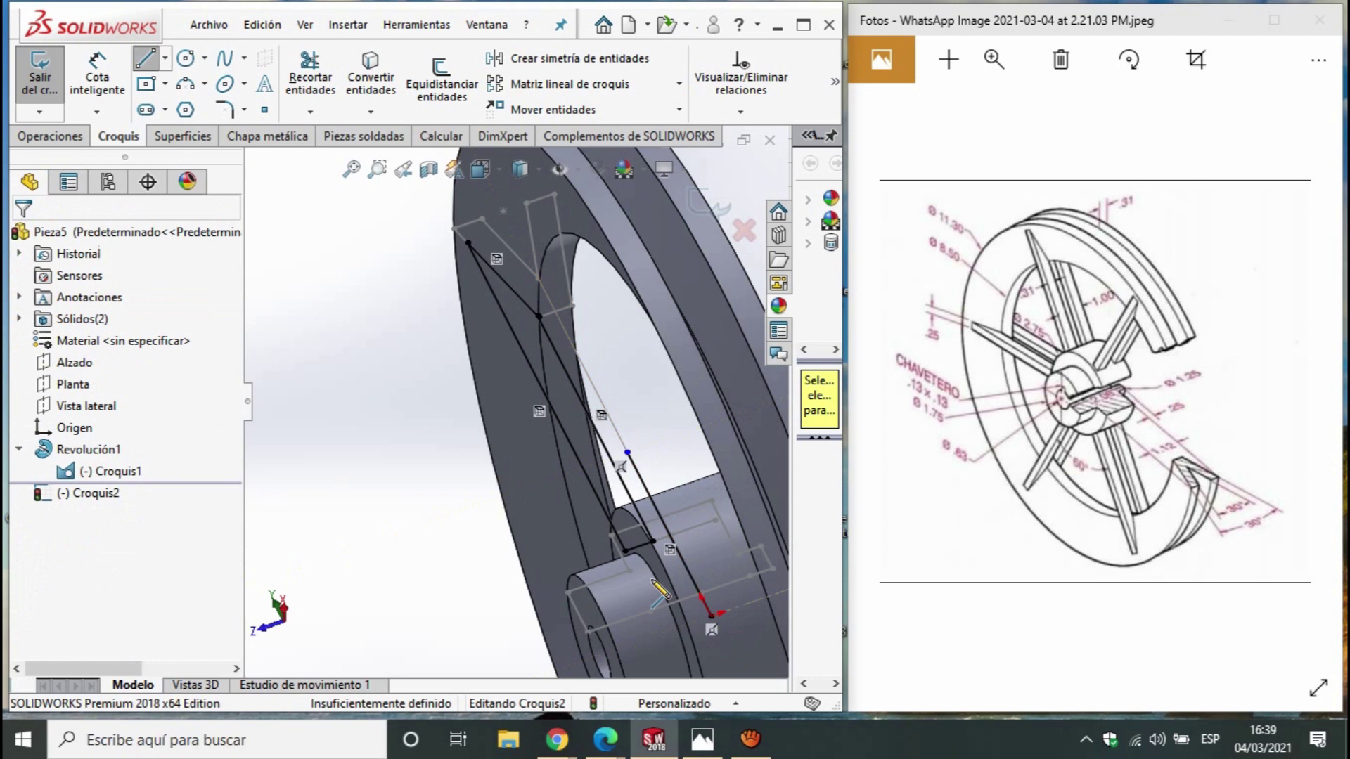
# Select the four spoke lines (Línea5–8) and start Crear simetría de entidades
pyautogui.scroll(3, 450, 464)
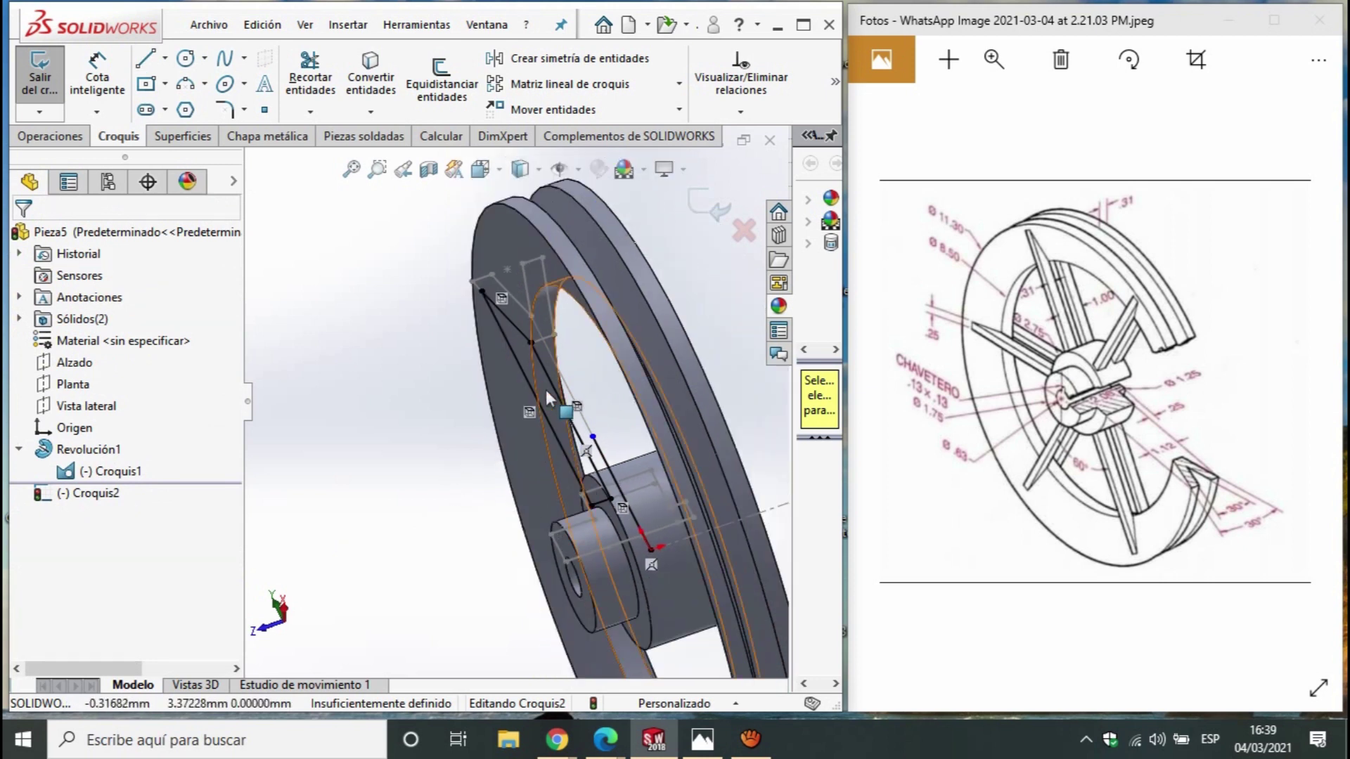
pyautogui.click(516, 418)
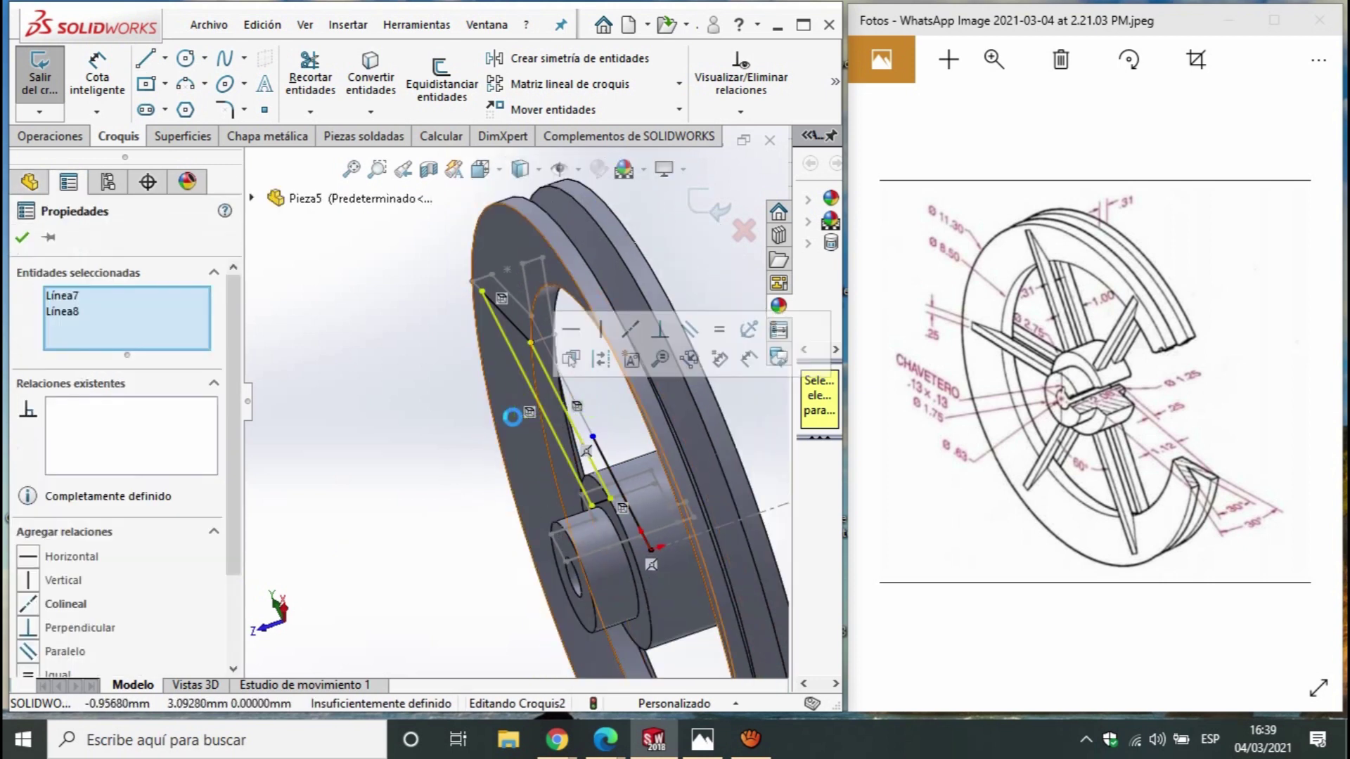
pyautogui.keyDown('ctrl'); pyautogui.click(516, 341); pyautogui.keyUp('ctrl')
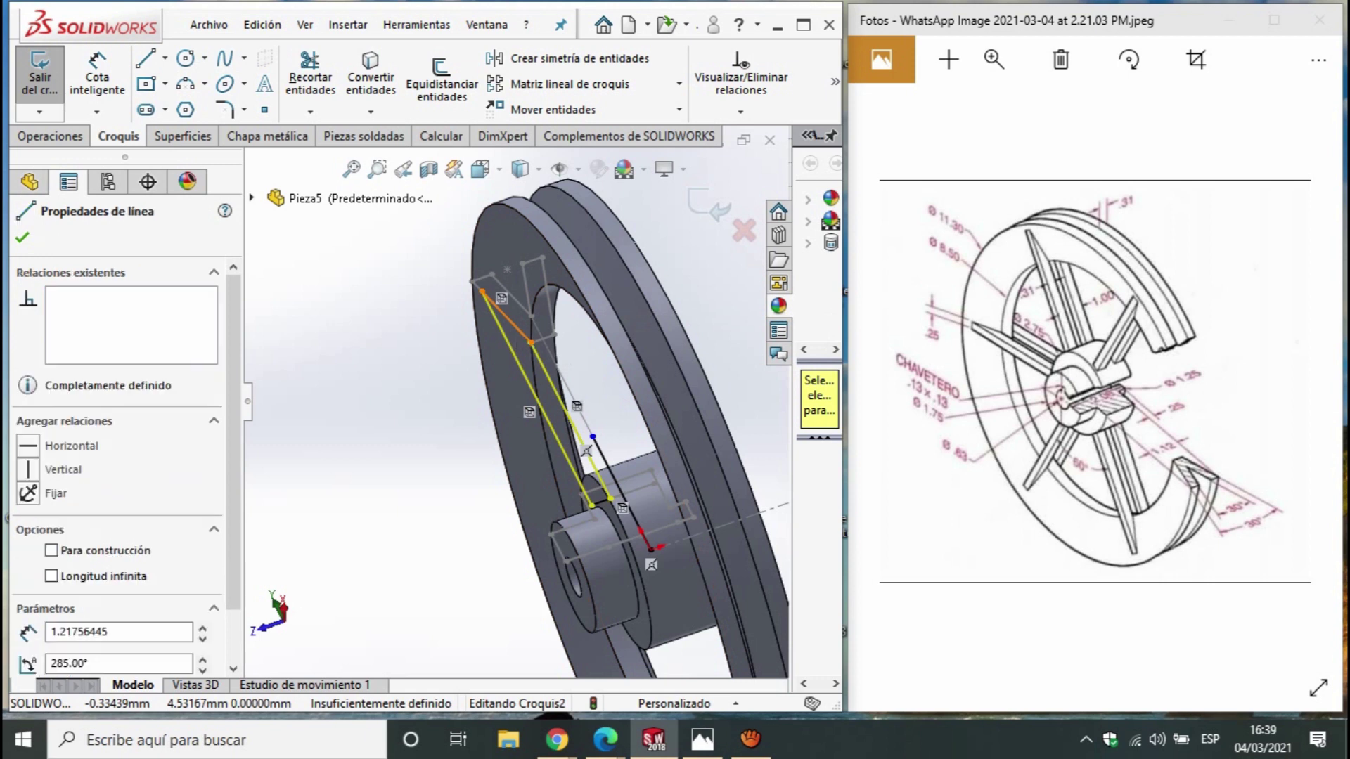
pyautogui.keyDown('ctrl'); pyautogui.click(602, 515); pyautogui.keyUp('ctrl')
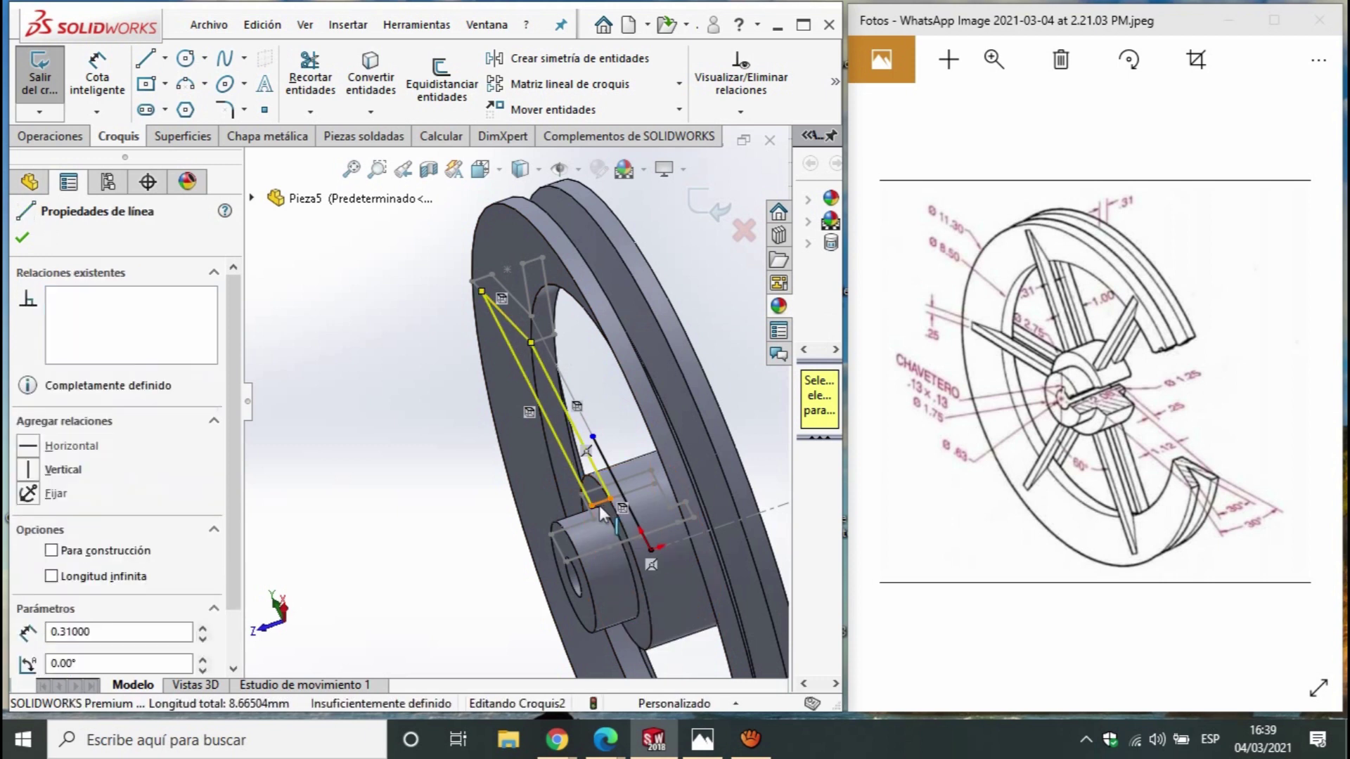
pyautogui.click(549, 63)
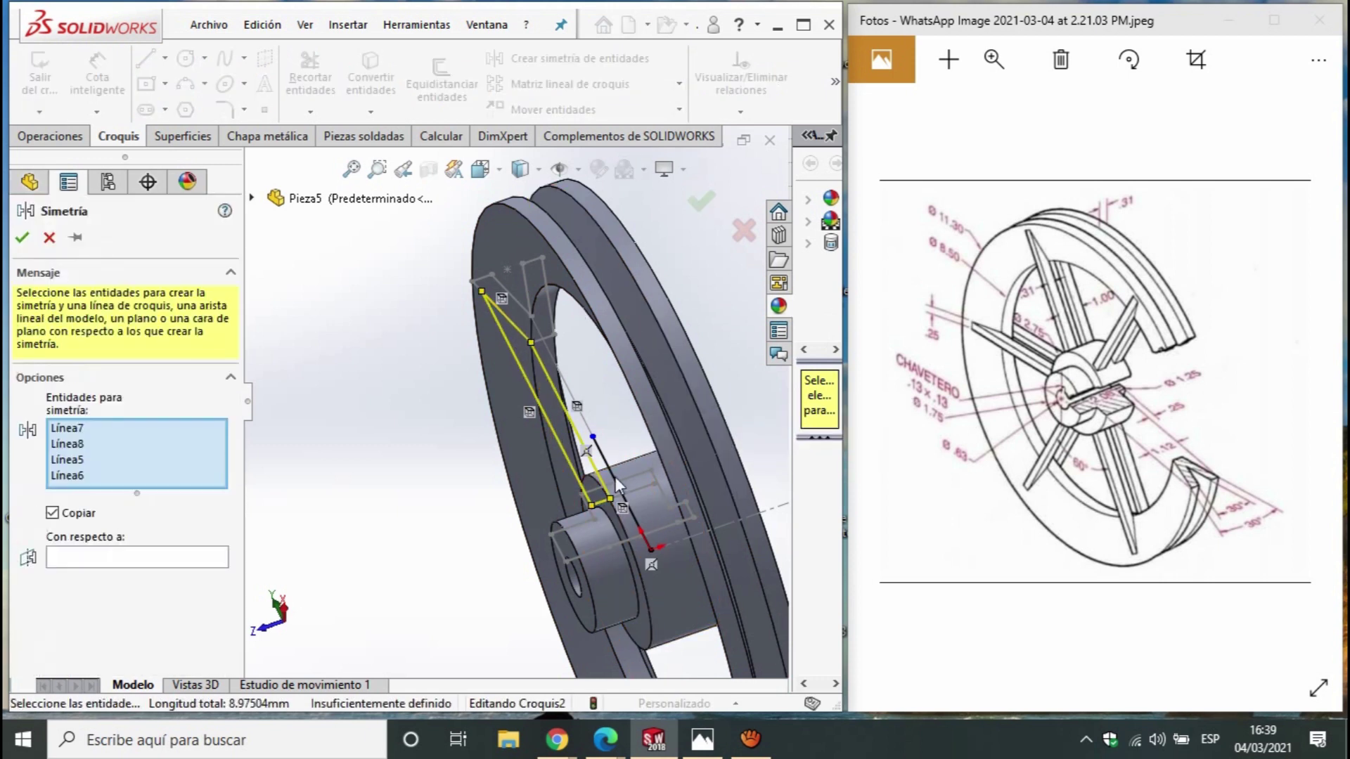
# Mirror the four spoke lines about Línea9, then orbit and select two spoke lines
pyautogui.click(160, 563)
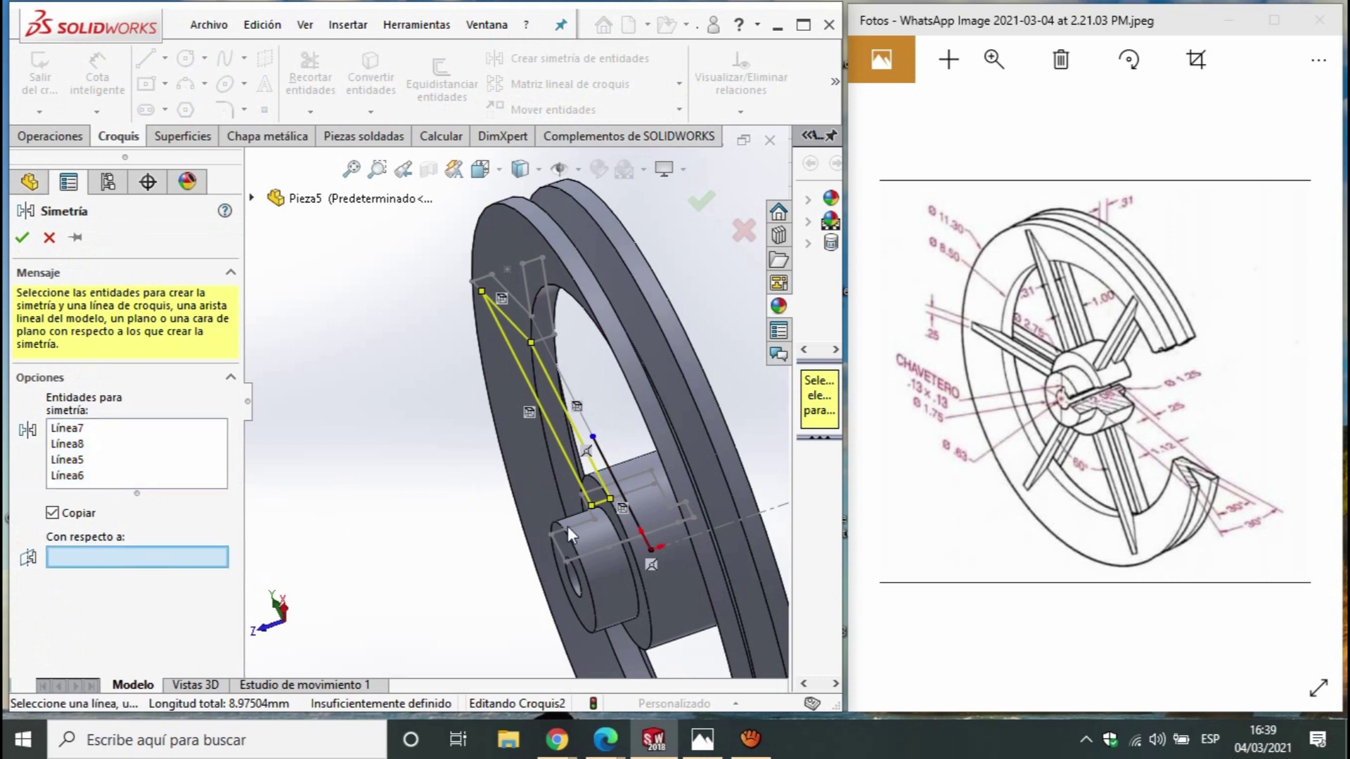
pyautogui.click(616, 471)
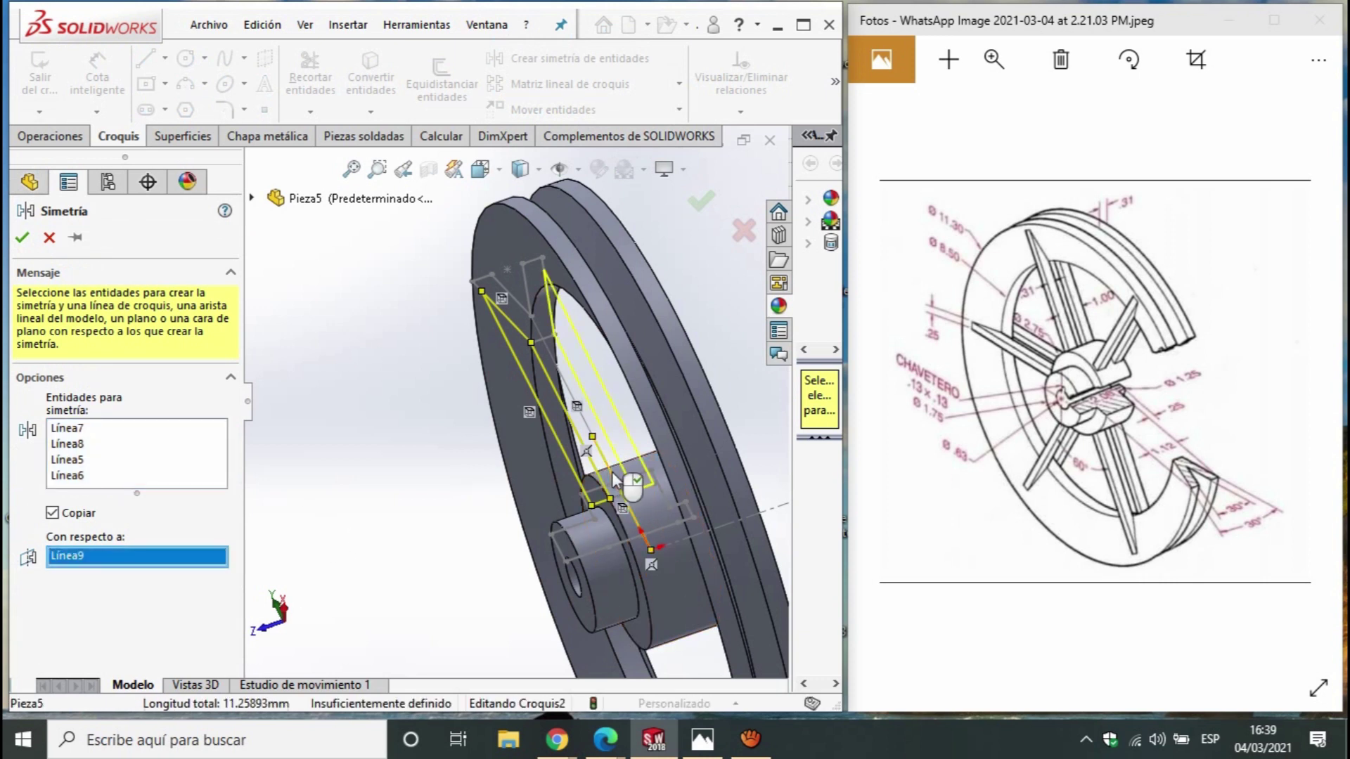
pyautogui.click(22, 238)
pyautogui.scroll(-2, 513, 406)
pyautogui.scroll(-2, 516, 453)
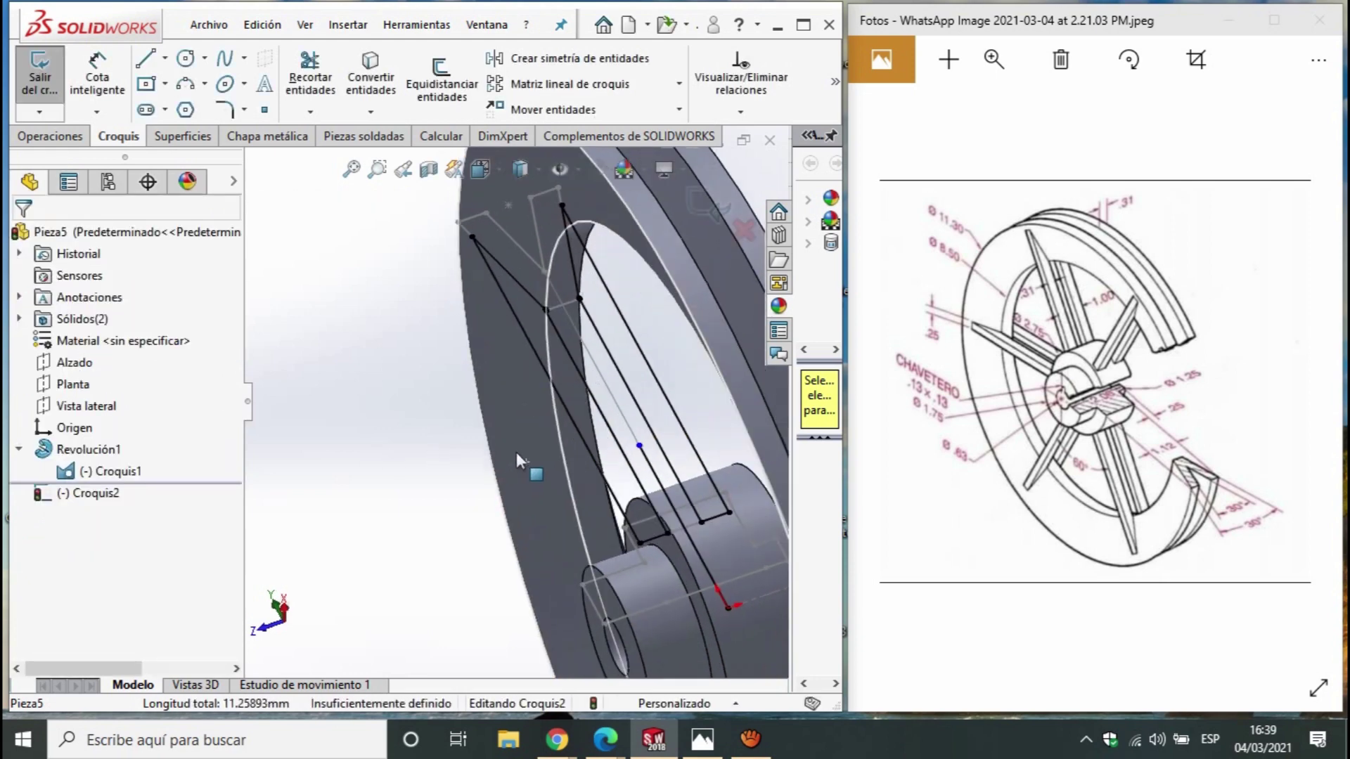
pyautogui.moveTo(516, 453); pyautogui.dragTo(251, 308, button='middle')
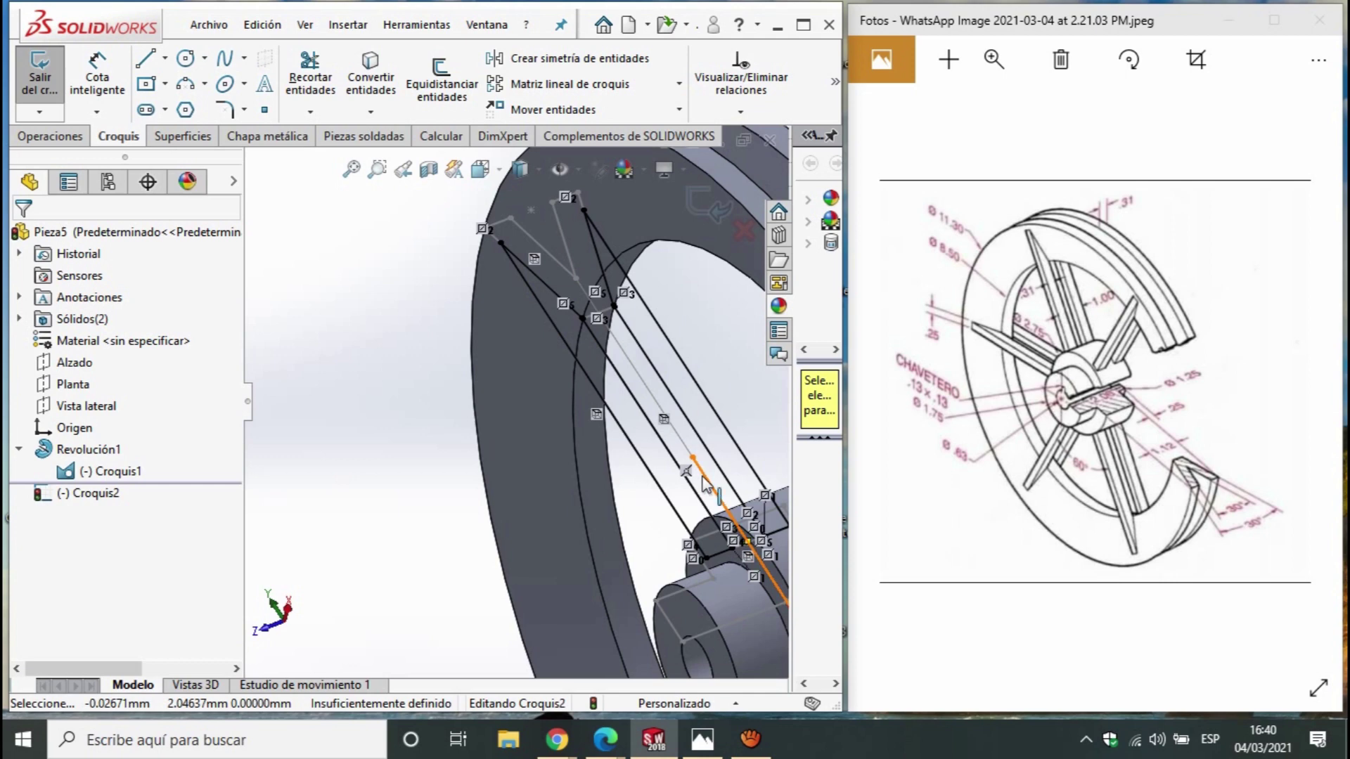
pyautogui.click(705, 484)
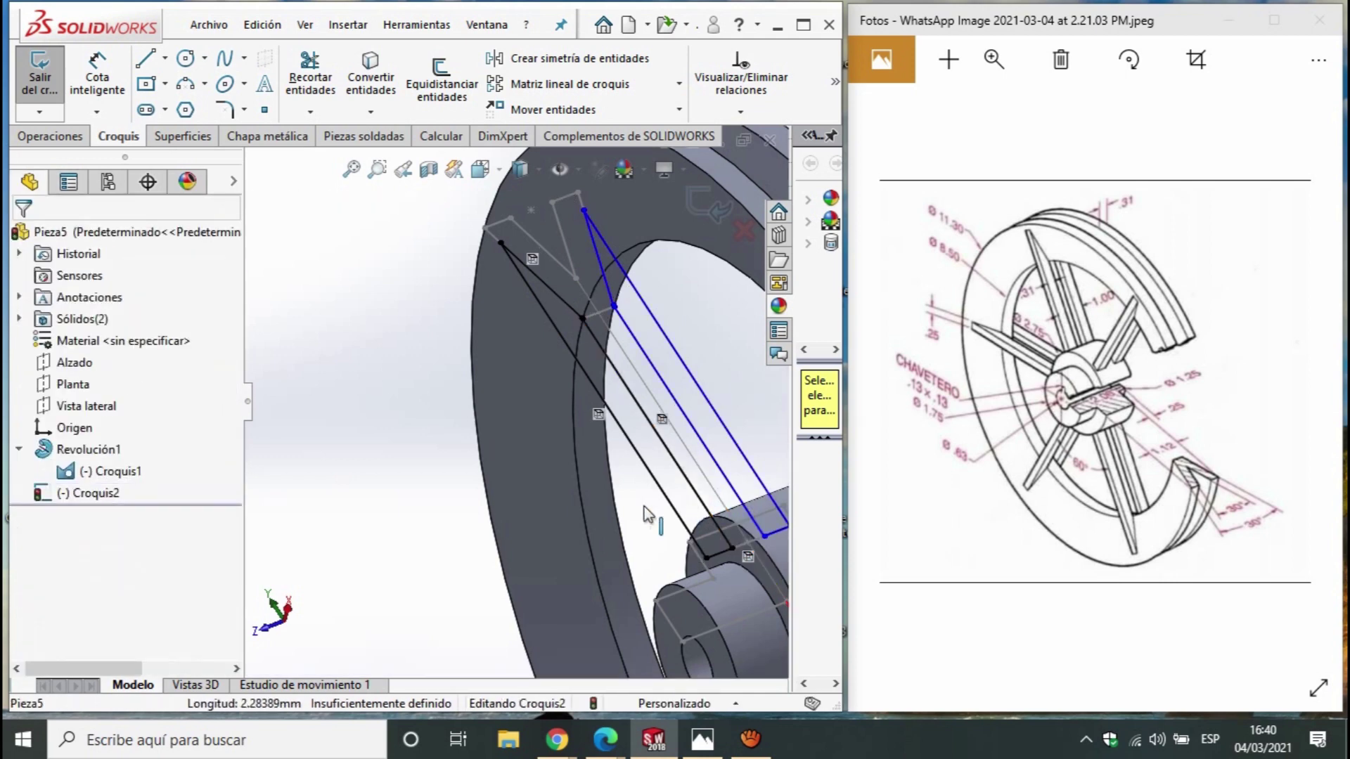
# Extrude both Croquis2 spoke regions 0.25 mm using Plano medio, then view isometrically
pyautogui.click(61, 137)
pyautogui.click(61, 75)
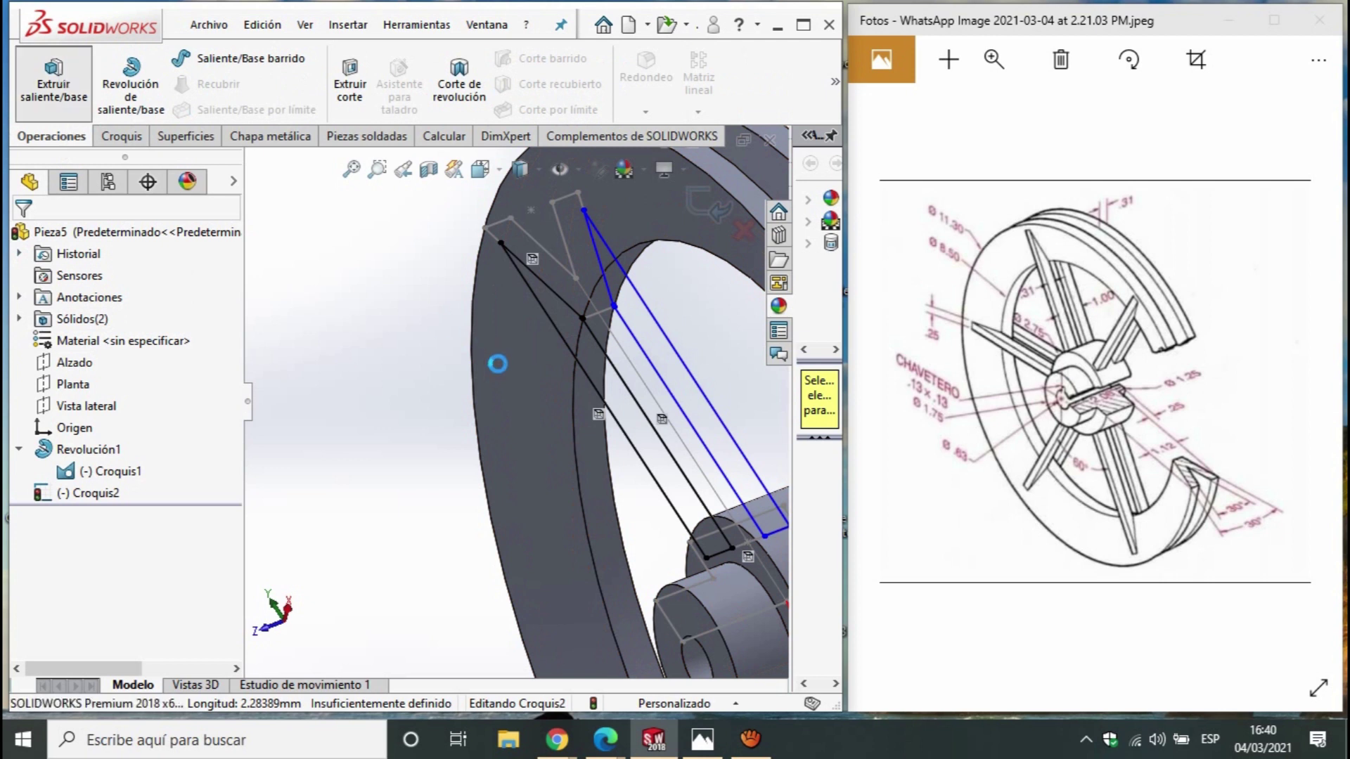
pyautogui.click(581, 365)
pyautogui.click(677, 383)
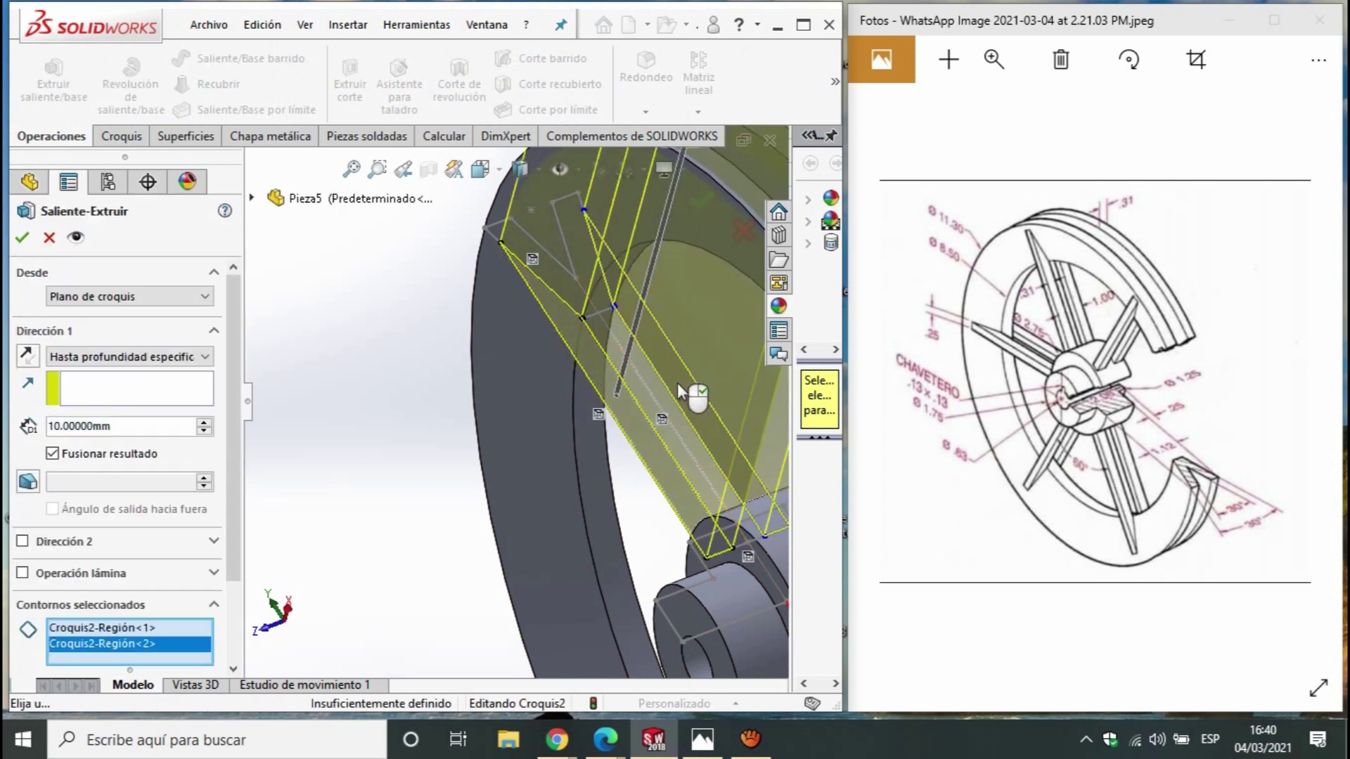
pyautogui.click(150, 357)
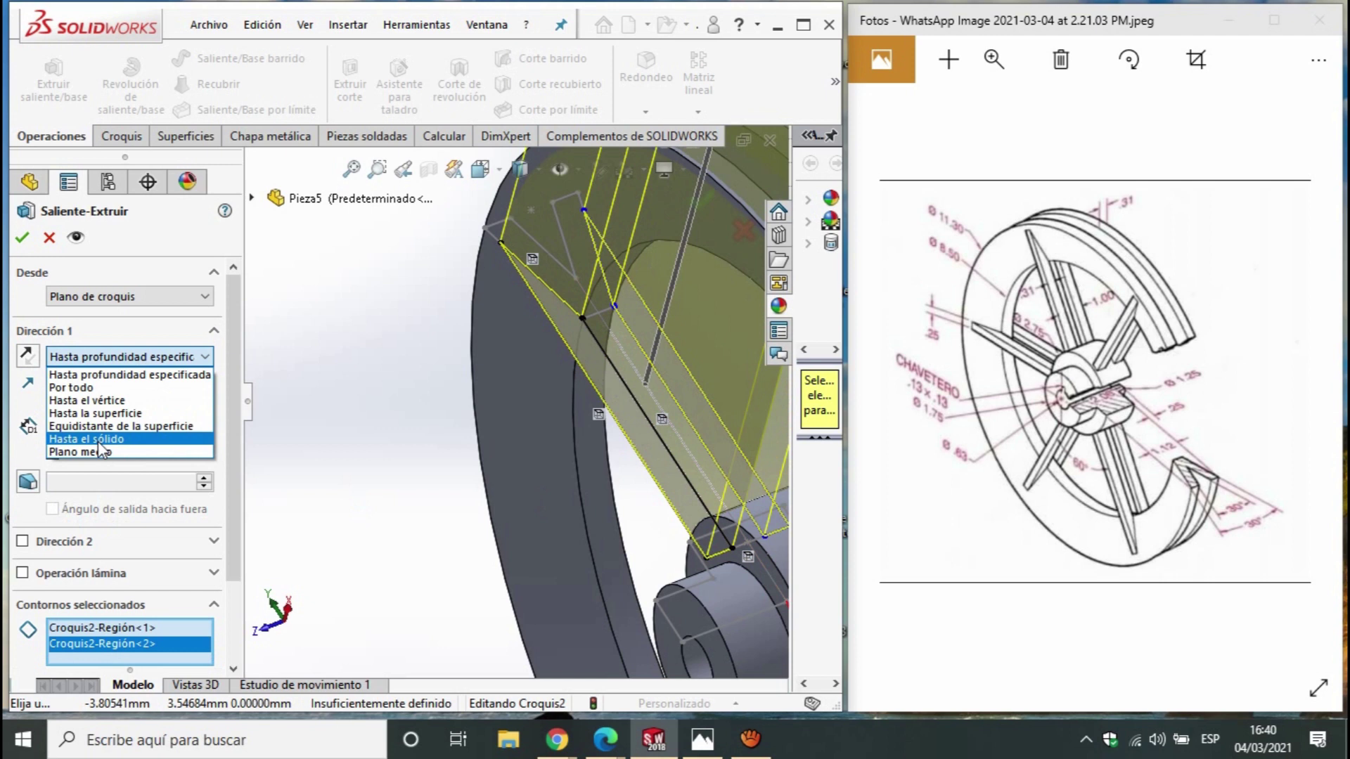
pyautogui.click(98, 443)
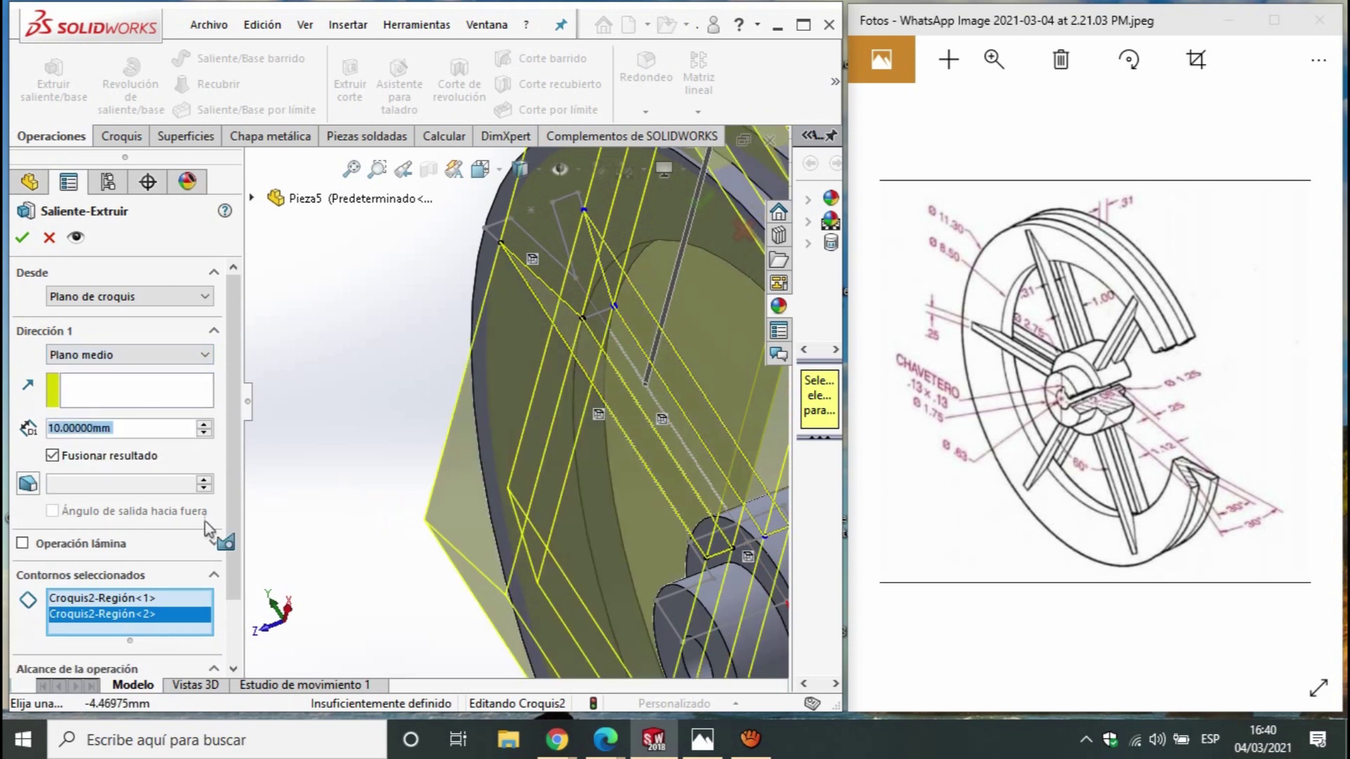
pyautogui.write('0.25')
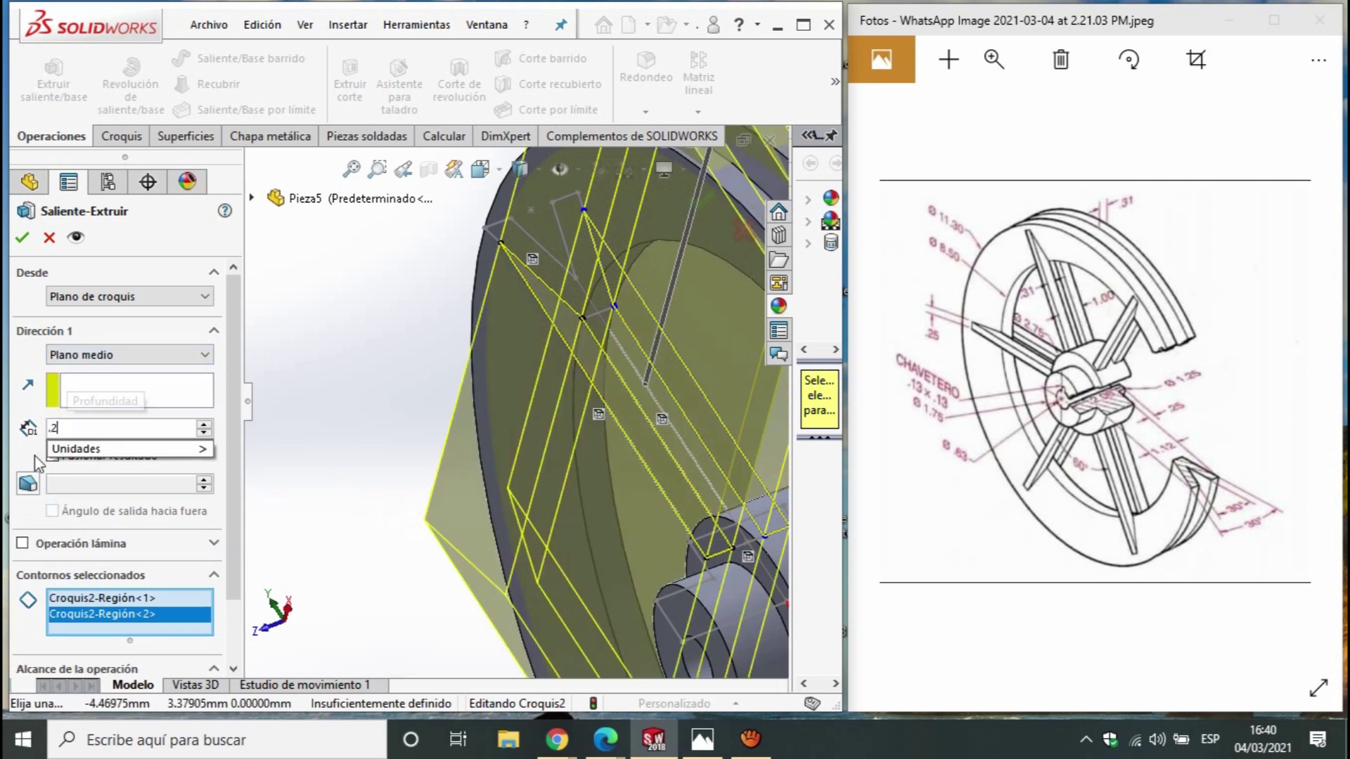
pyautogui.press('Return')
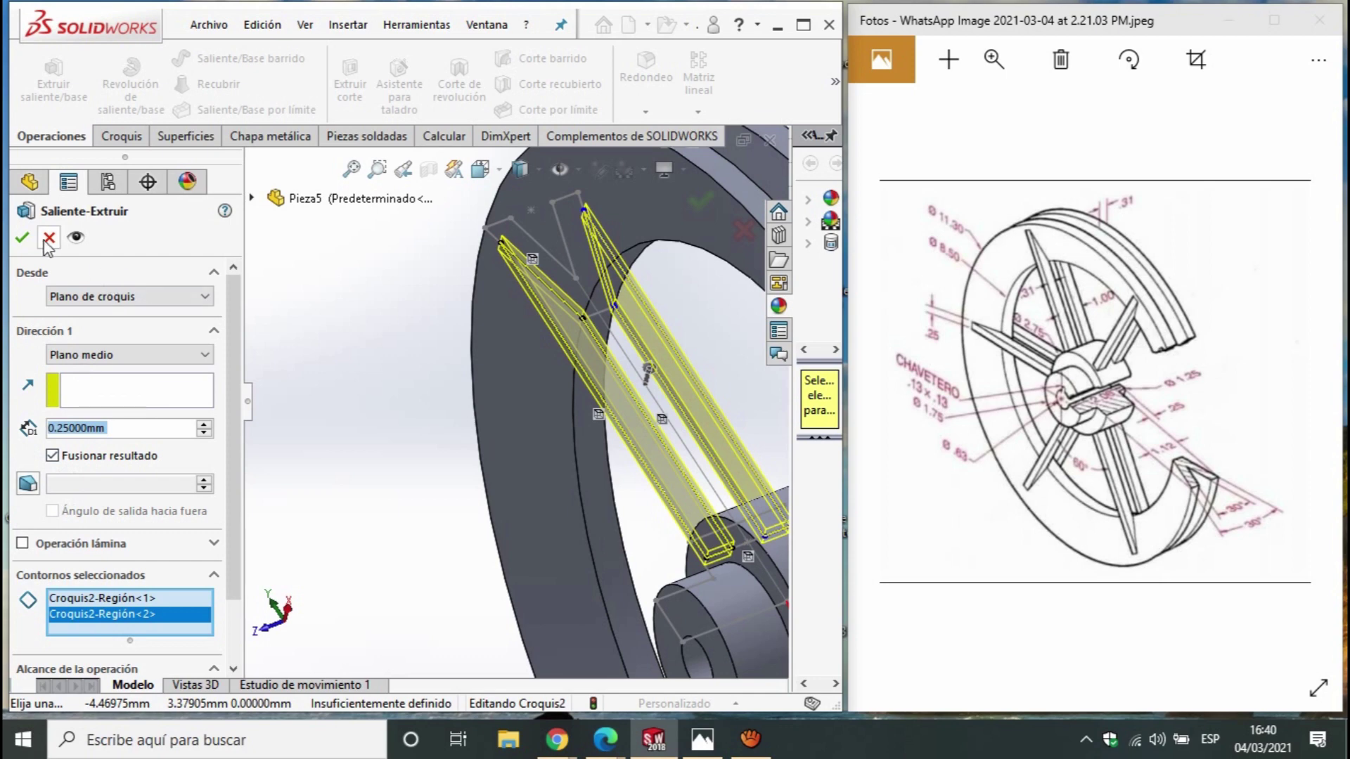
pyautogui.click(23, 239)
pyautogui.moveTo(567, 499)
pyautogui.mouseDown(button='middle')
pyautogui.moveTo(602, 458)
pyautogui.moveTo(647, 440)
pyautogui.moveTo(700, 491)
pyautogui.mouseUp(button='middle')
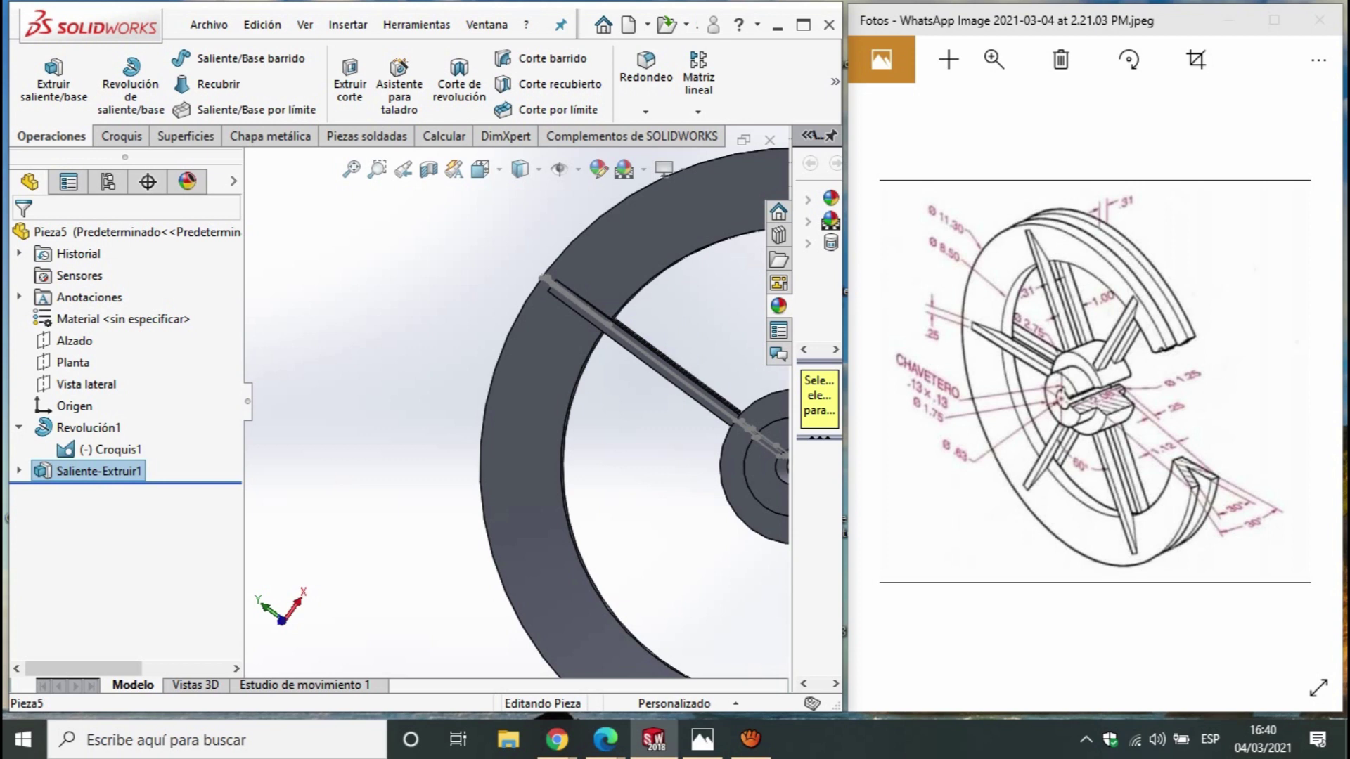
pyautogui.scroll(-5, 551, 399)
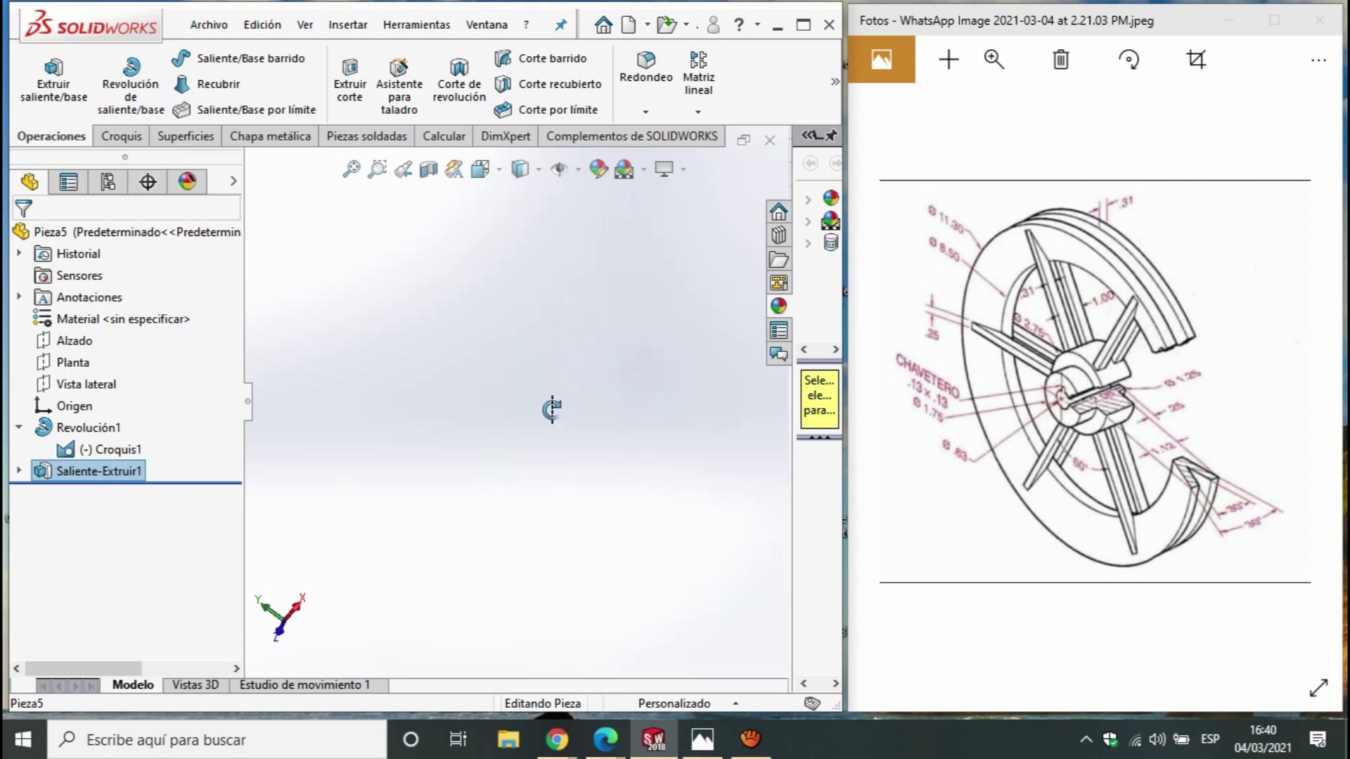
pyautogui.hotkey('ctrl', '7')
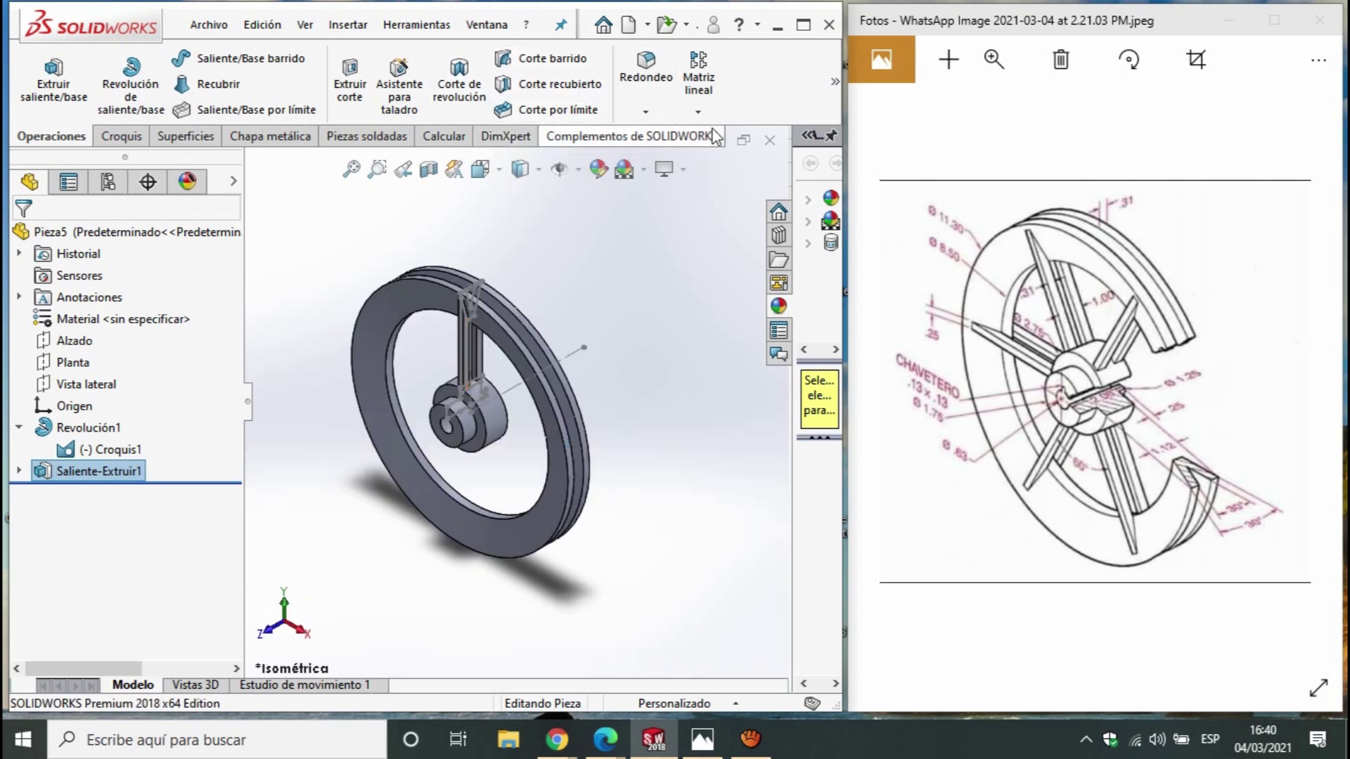
# Circular-pattern the spoke about the hub's circular edge: 6 instances over 360°
pyautogui.click(698, 111)
pyautogui.click(750, 160)
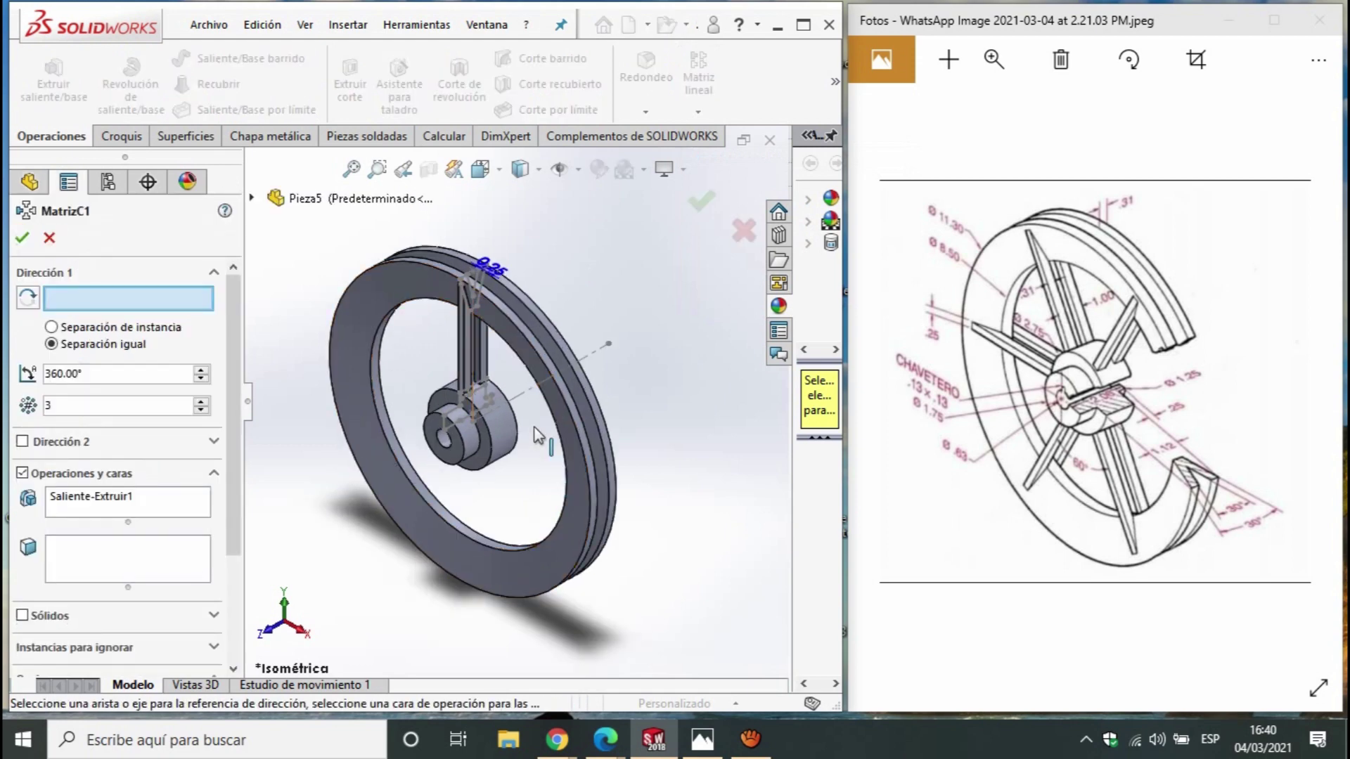
pyautogui.scroll(-5, 454, 408)
pyautogui.click(554, 405)
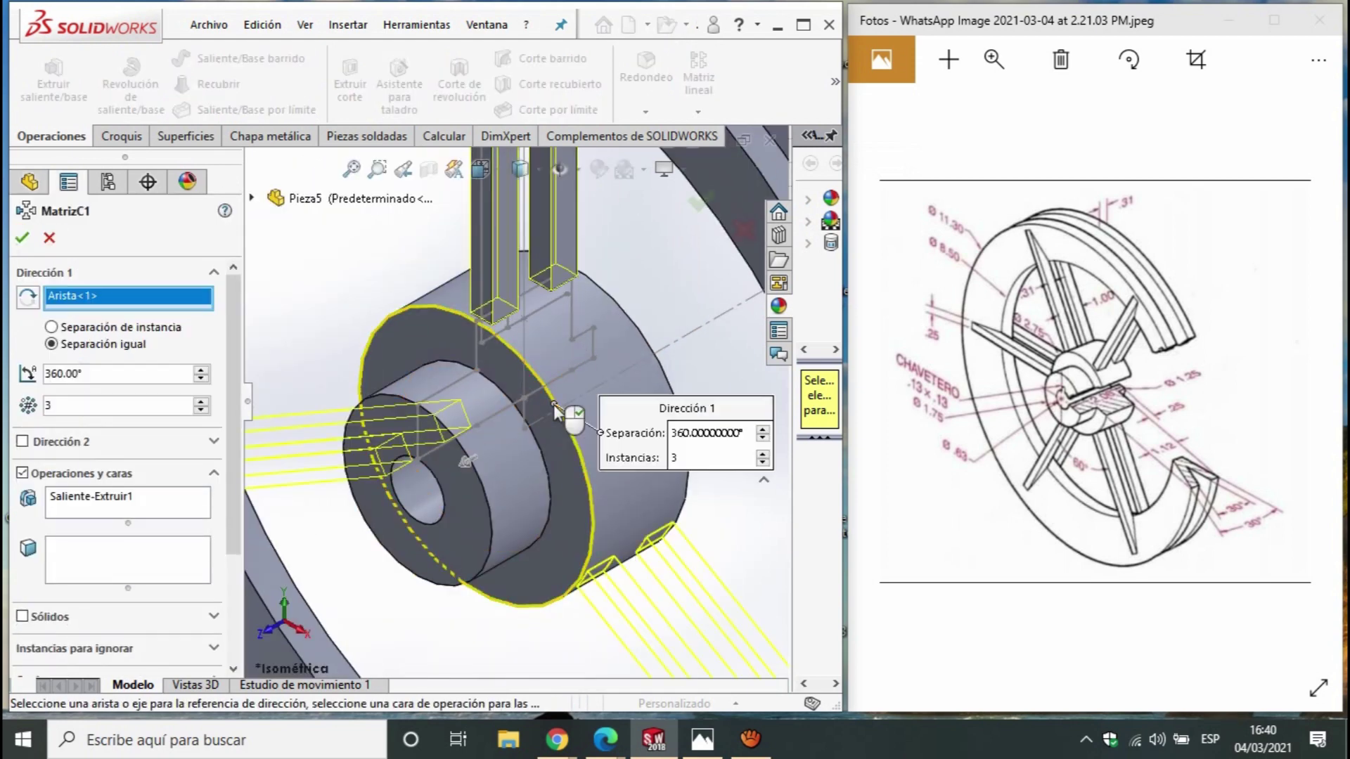
pyautogui.scroll(3, 558, 411)
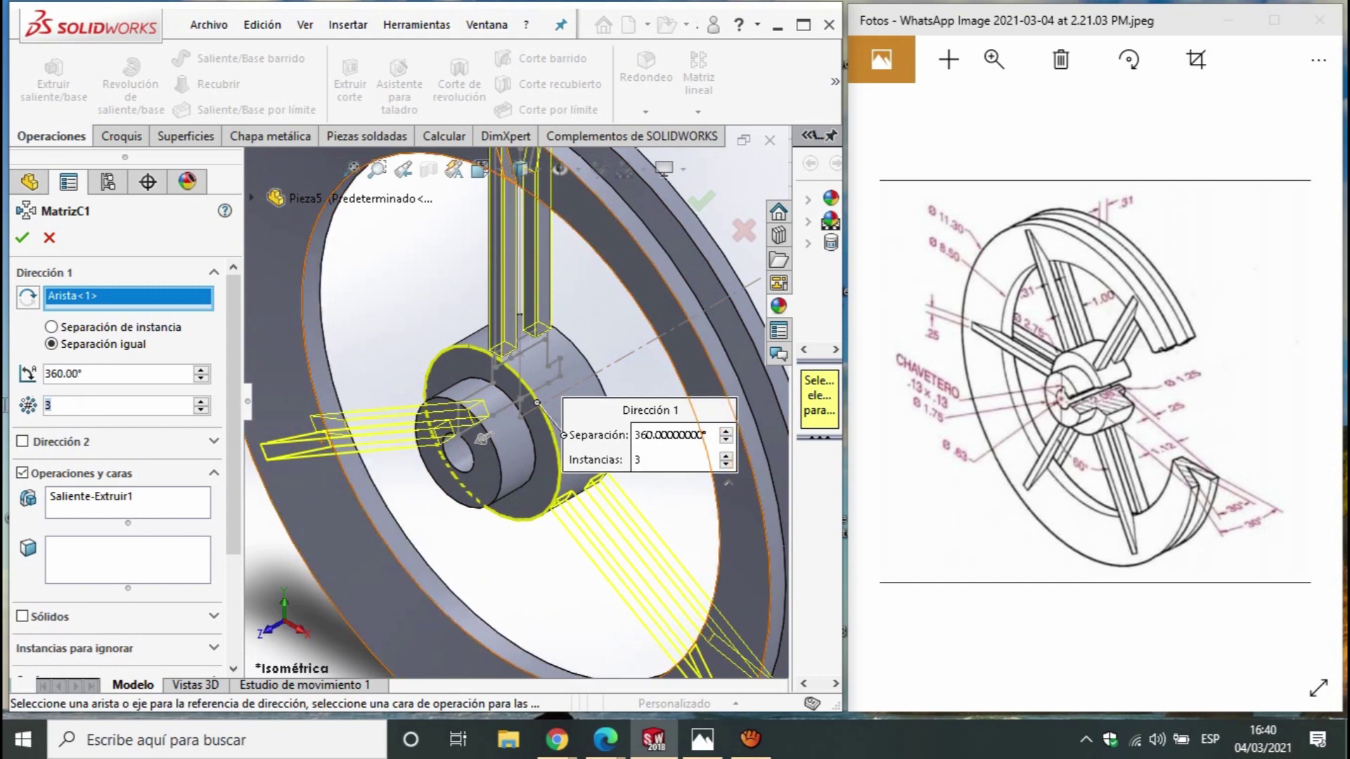
pyautogui.write('6')
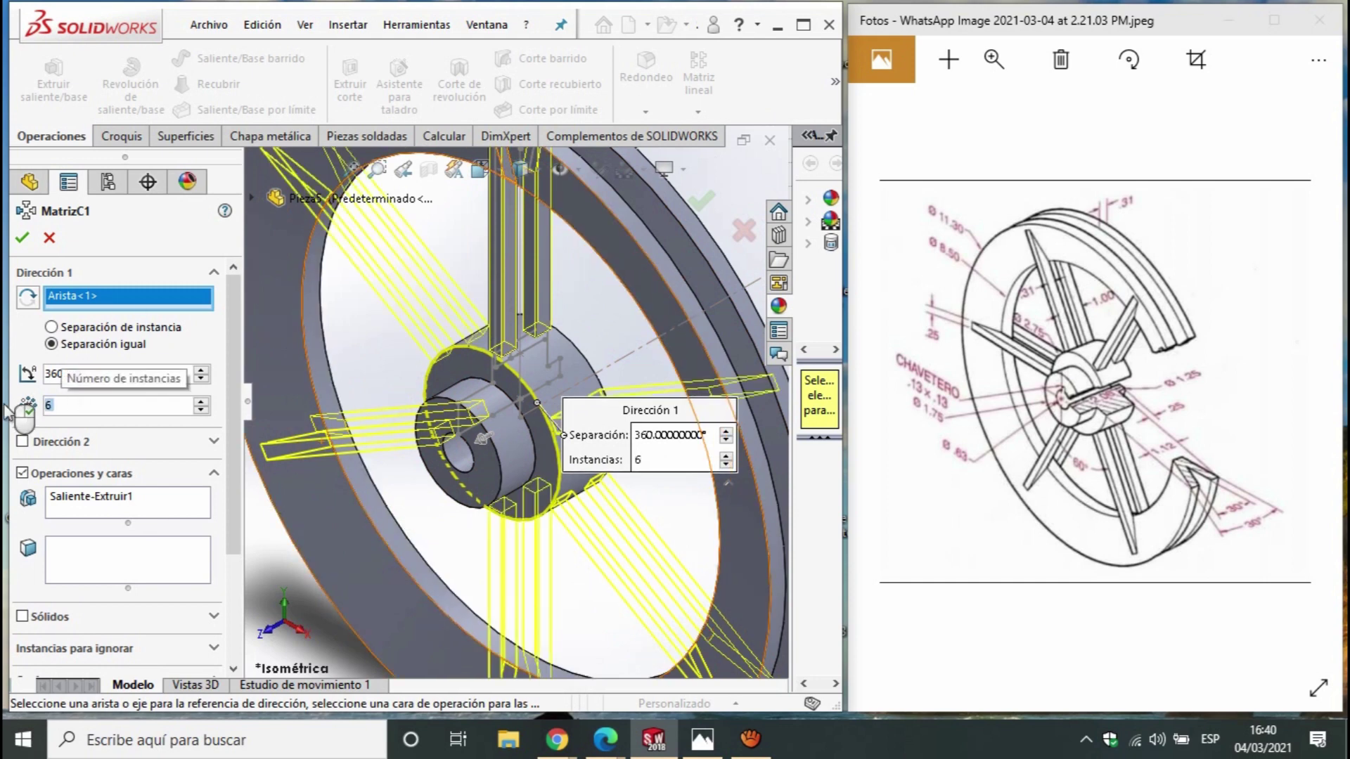
pyautogui.scroll(5, 551, 564)
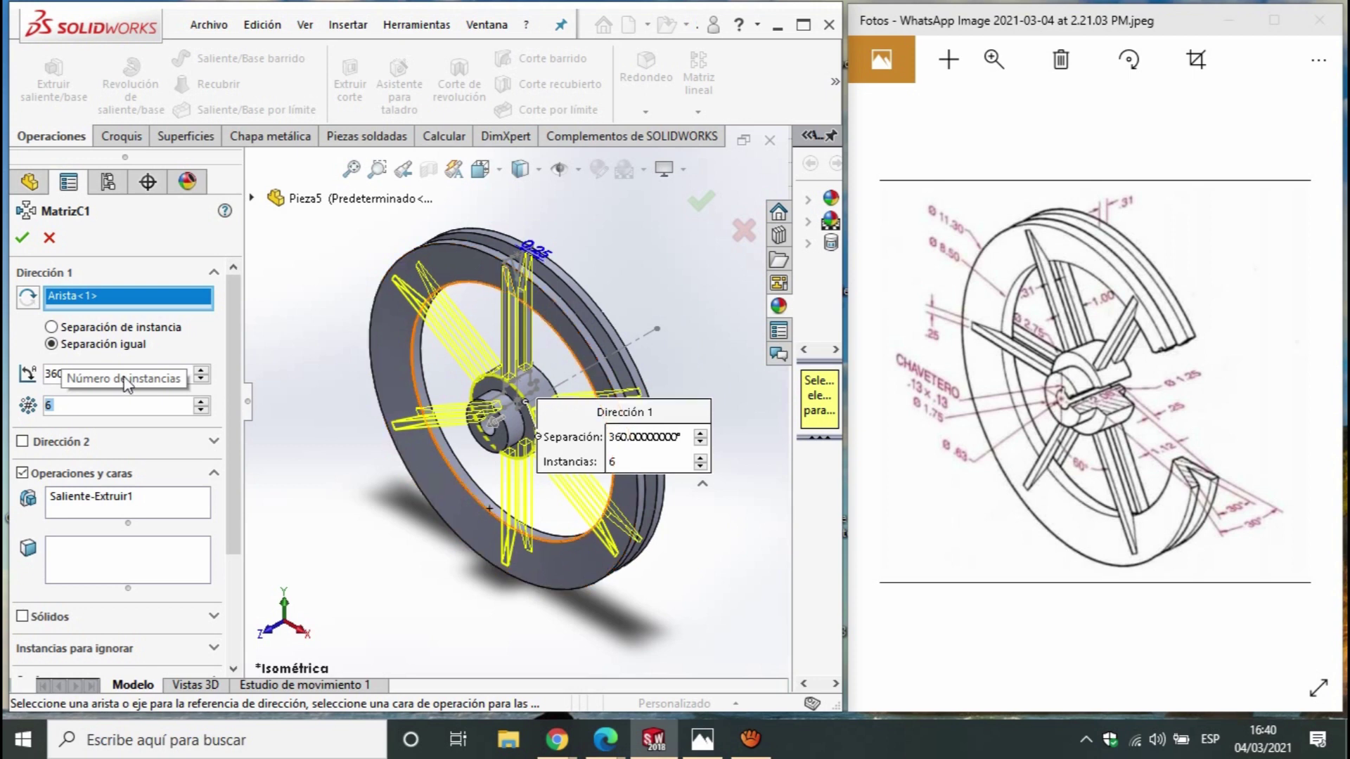
pyautogui.click(22, 238)
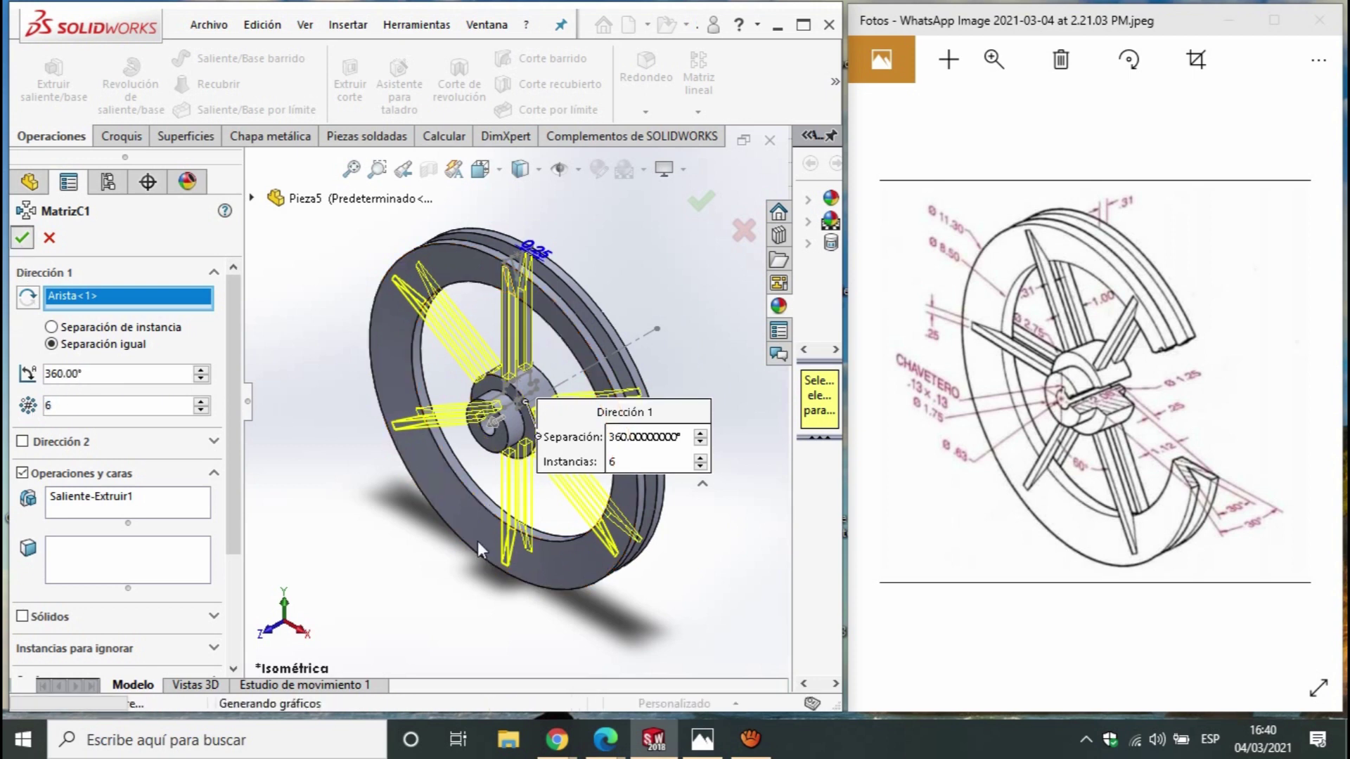
pyautogui.scroll(1, 478, 542)
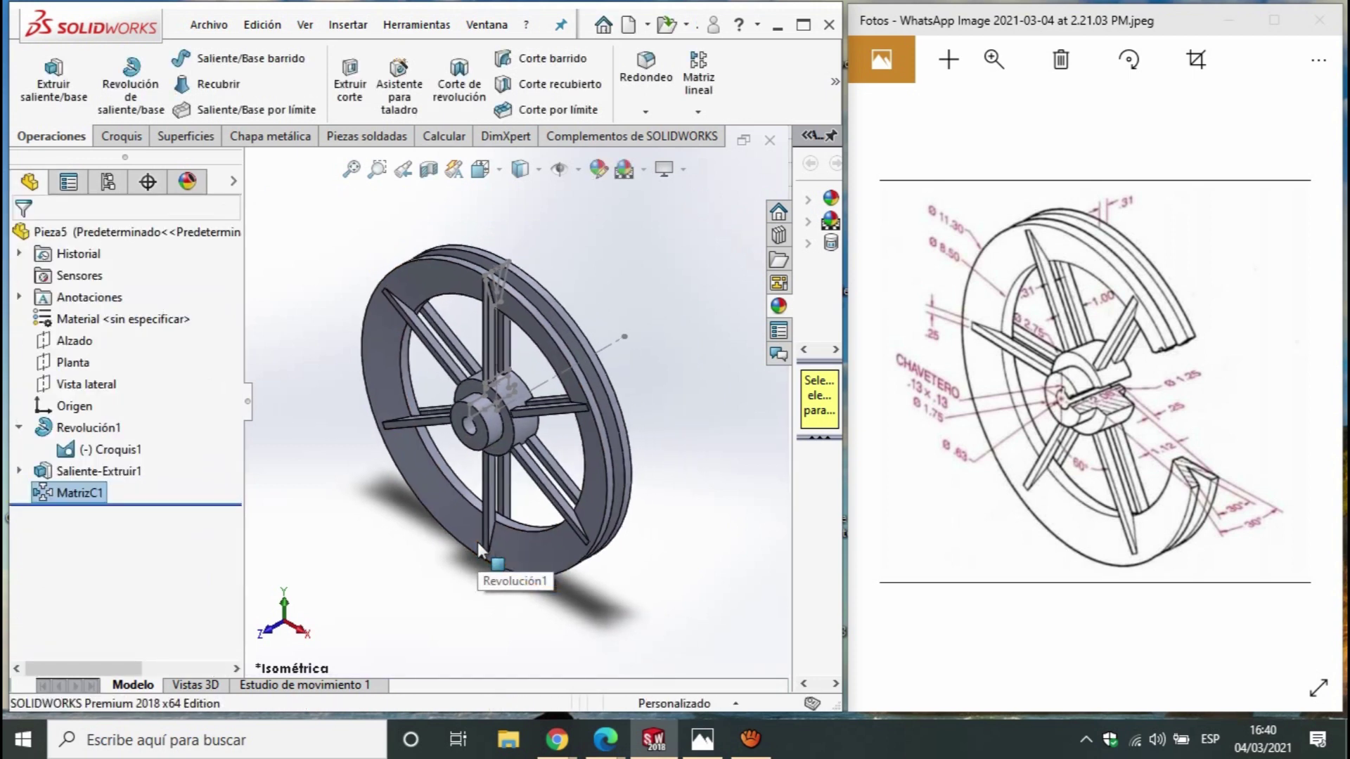
pyautogui.scroll(1, 478, 542)
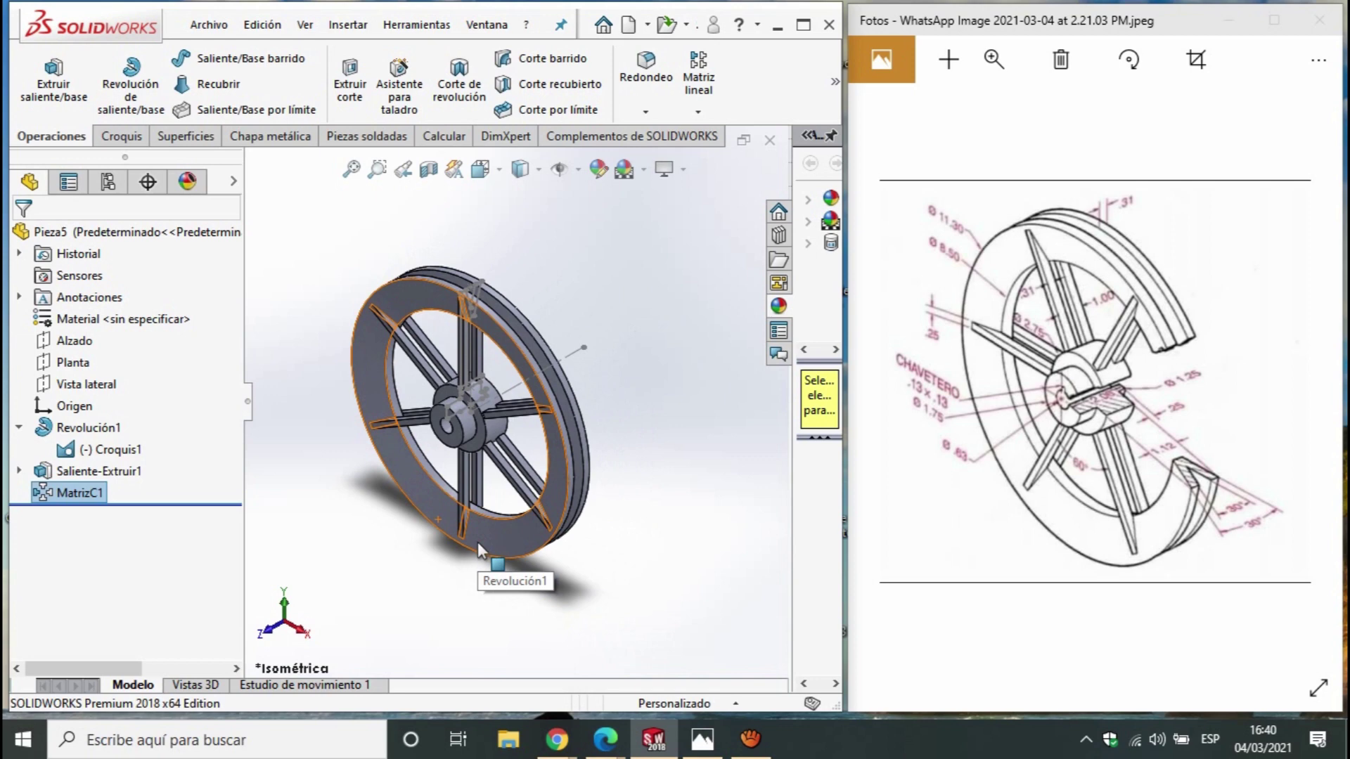
pyautogui.scroll(-2, 472, 404)
pyautogui.scroll(-2, 473, 419)
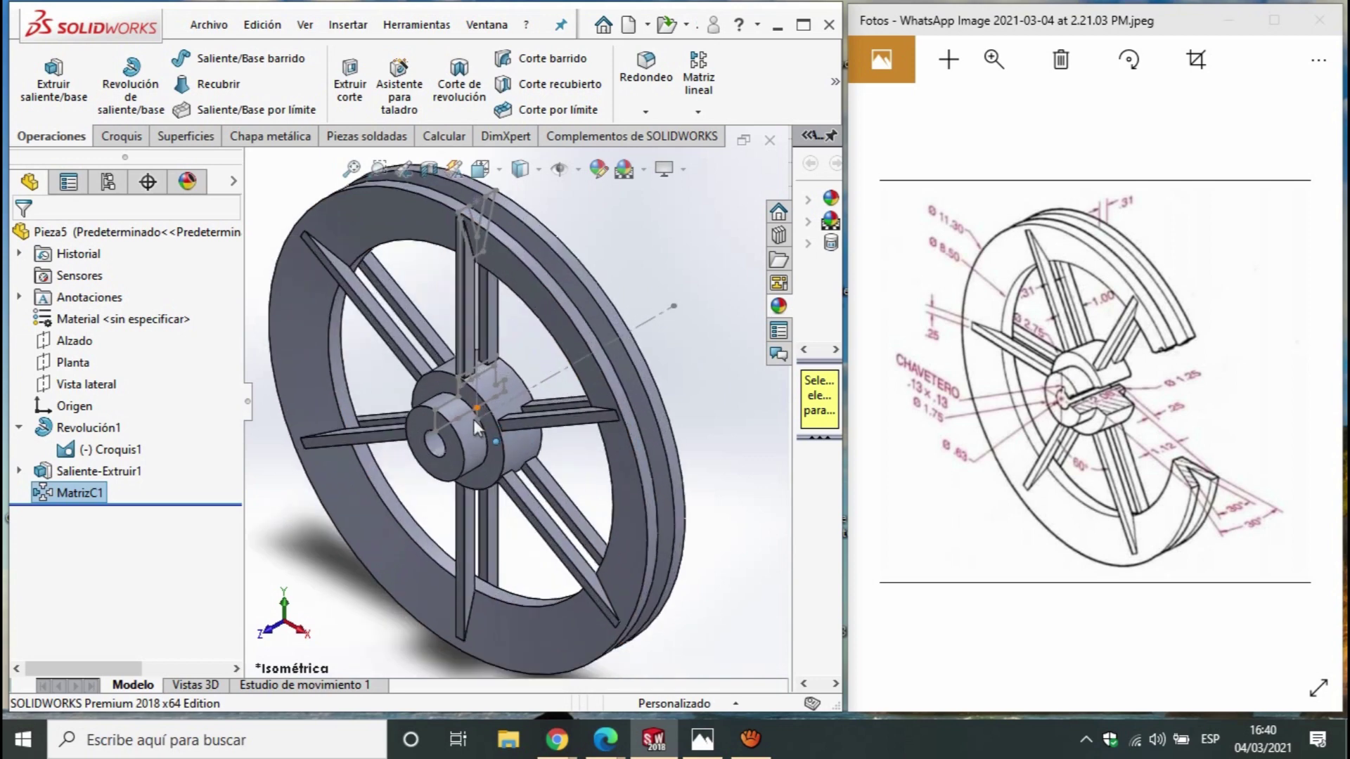
pyautogui.scroll(-2, 429, 461)
pyautogui.scroll(-2, 492, 434)
pyautogui.scroll(-2, 534, 407)
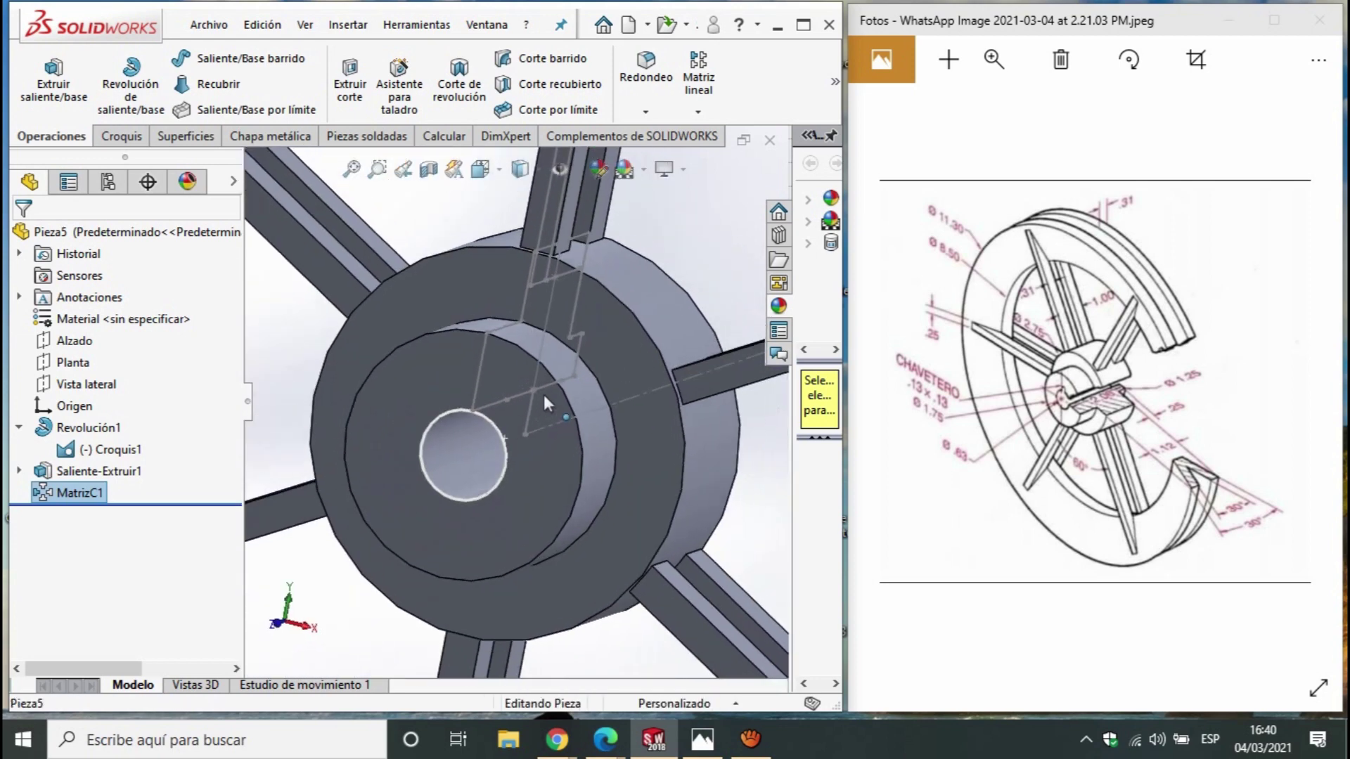
pyautogui.scroll(2, 521, 414)
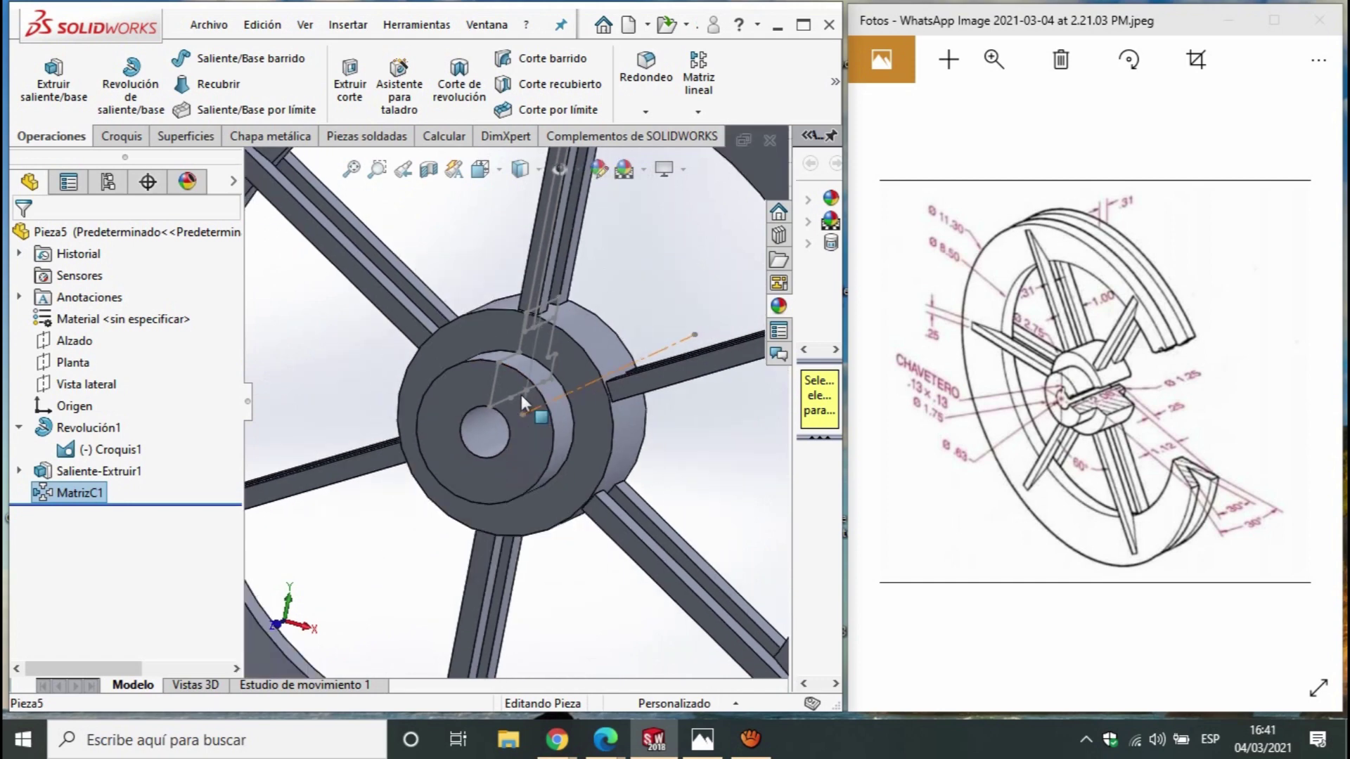
pyautogui.moveTo(521, 394); pyautogui.dragTo(418, 90, button='middle')
pyautogui.scroll(3, 492, 351)
pyautogui.moveTo(492, 352)
pyautogui.mouseDown(button='middle')
pyautogui.moveTo(644, 441)
pyautogui.moveTo(666, 344)
pyautogui.moveTo(499, 369)
pyautogui.moveTo(554, 372)
pyautogui.moveTo(454, 360)
pyautogui.moveTo(468, 316)
pyautogui.mouseUp(button='middle')
pyautogui.scroll(-3, 499, 370)
pyautogui.scroll(-3, 468, 316)
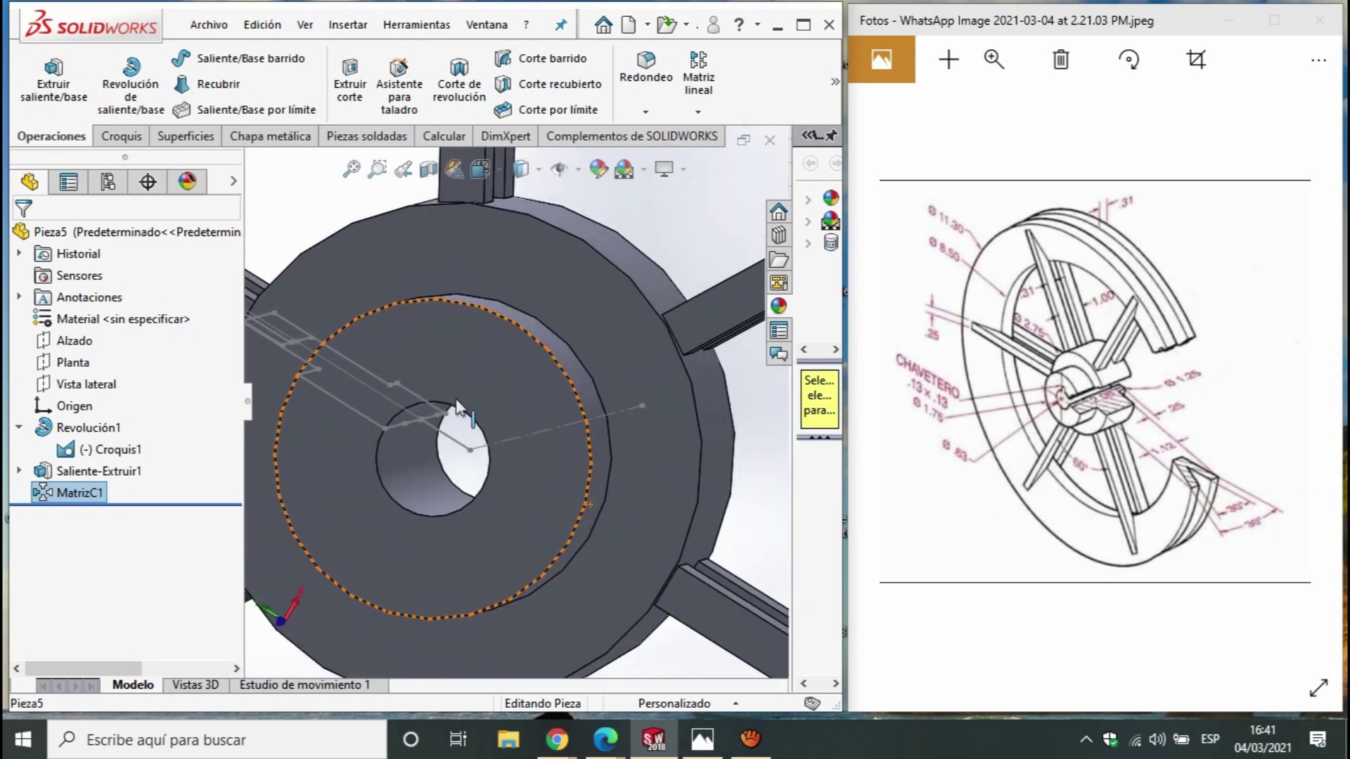
pyautogui.click(458, 409)
# Start a new sketch on the hub's front face and view it normal-to
pyautogui.click(118, 136)
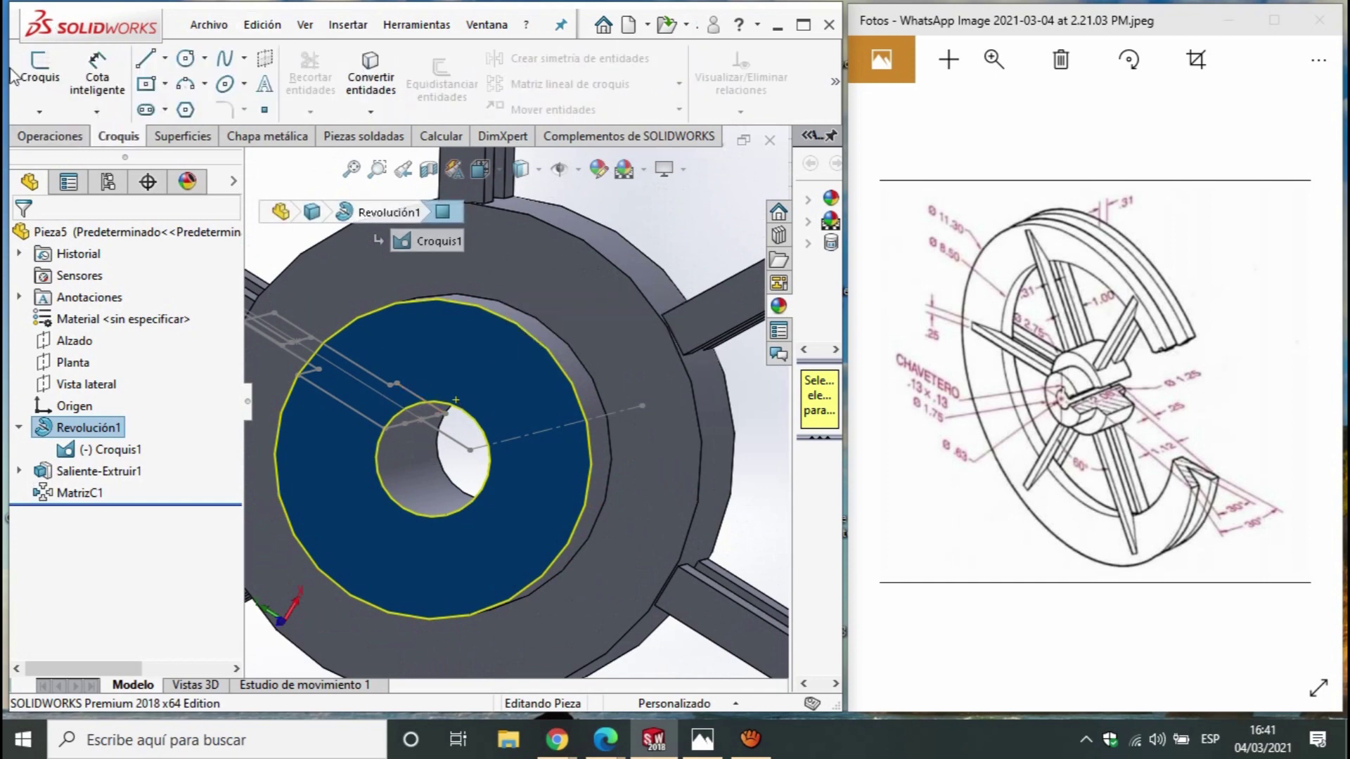
pyautogui.click(39, 69)
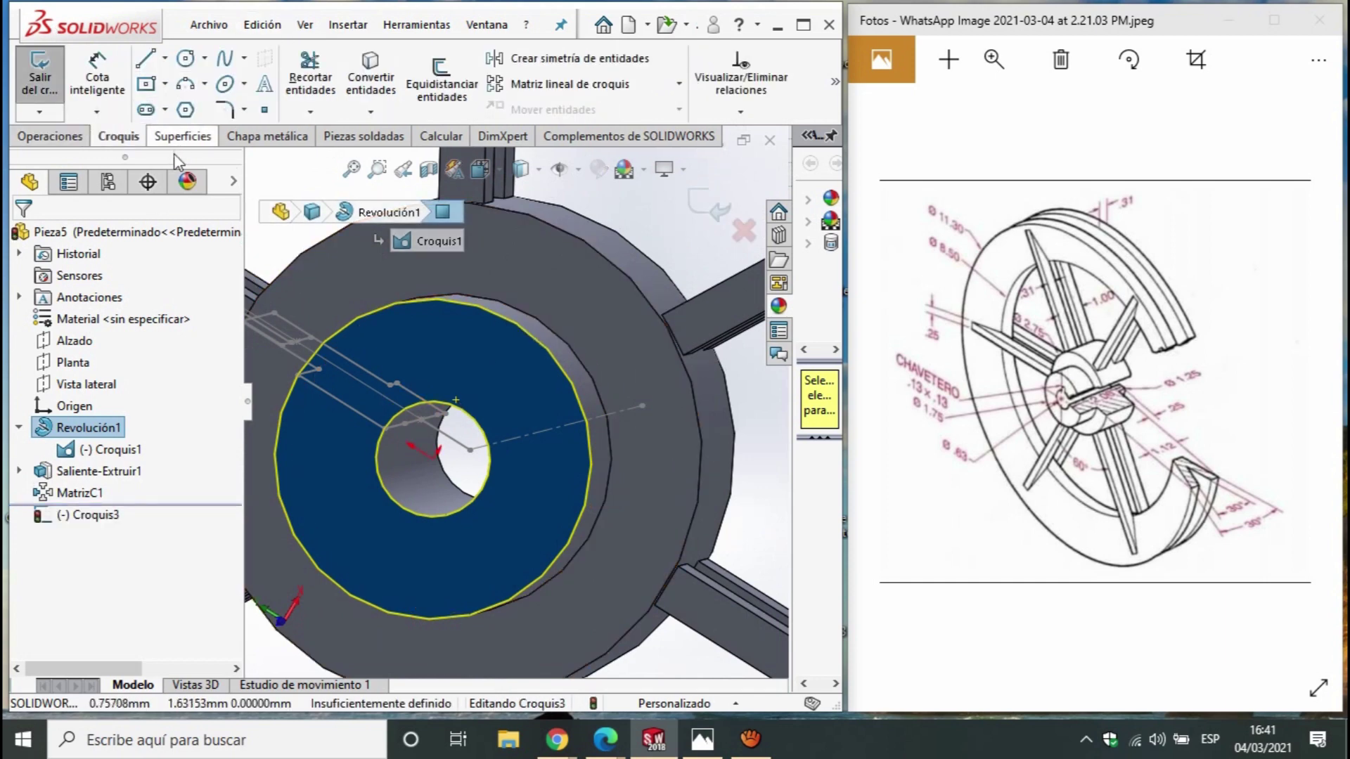
pyautogui.hotkey('ctrl', '8')
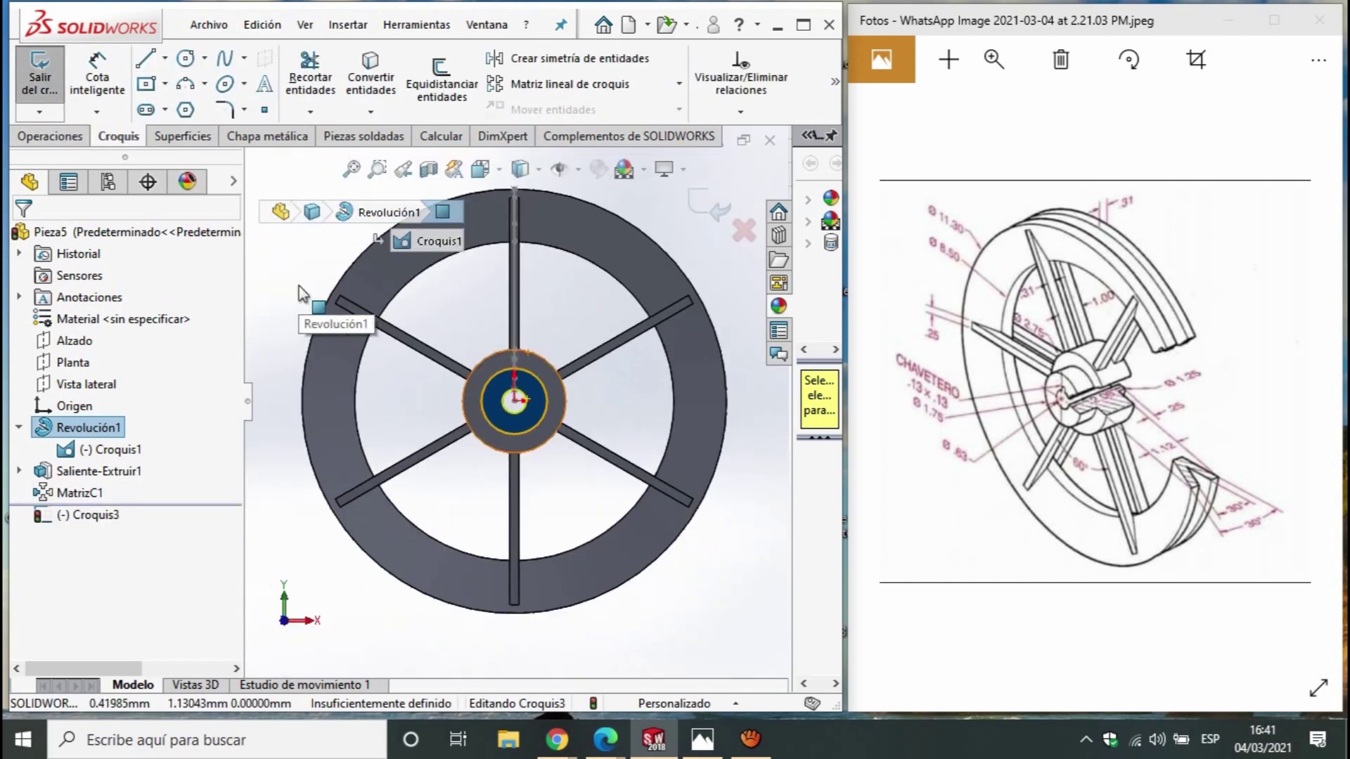
pyautogui.hotkey('ctrl', '7')
pyautogui.hotkey('ctrl', '8')
pyautogui.hotkey('ctrl', '5')
pyautogui.hotkey('ctrl', '8')
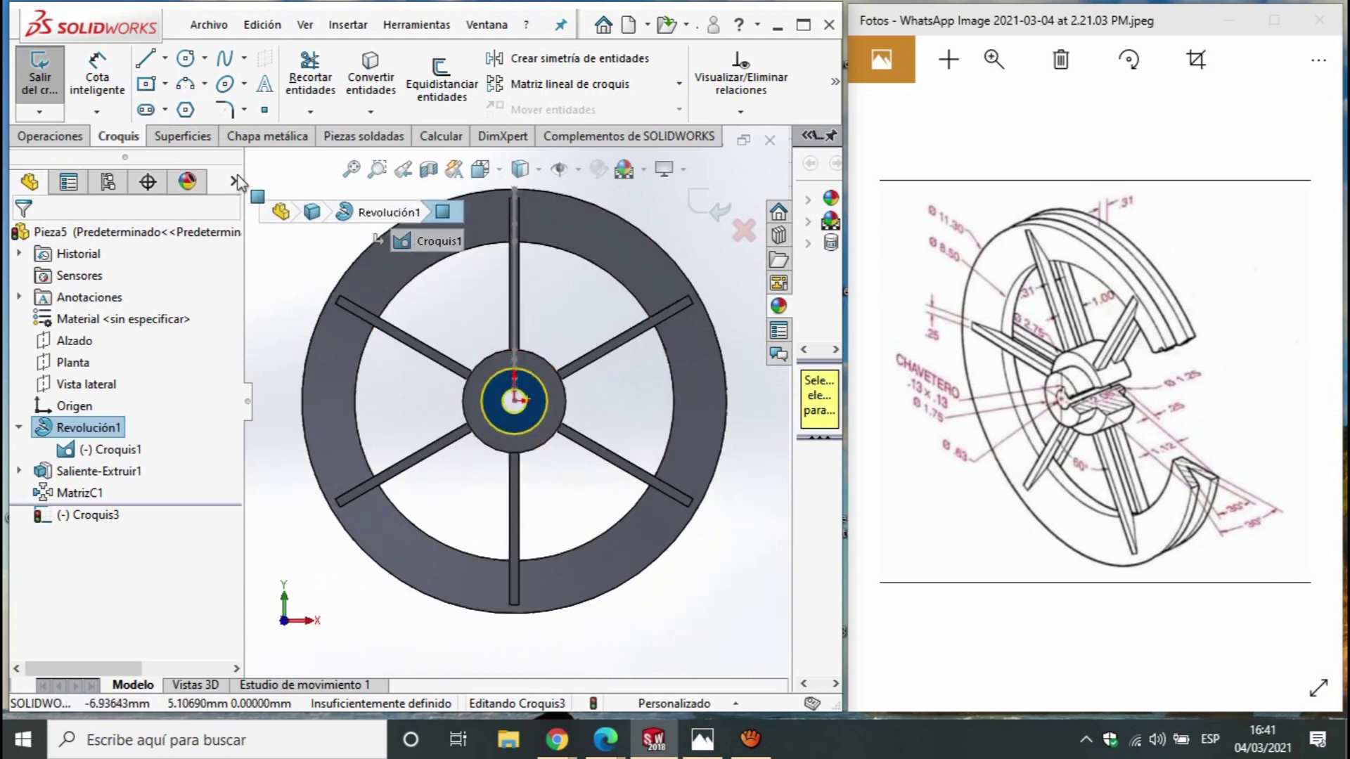
# Draw the keyway's connected bottom and side lines at the bore's right edge
pyautogui.press('l')
pyautogui.scroll(-3, 534, 446)
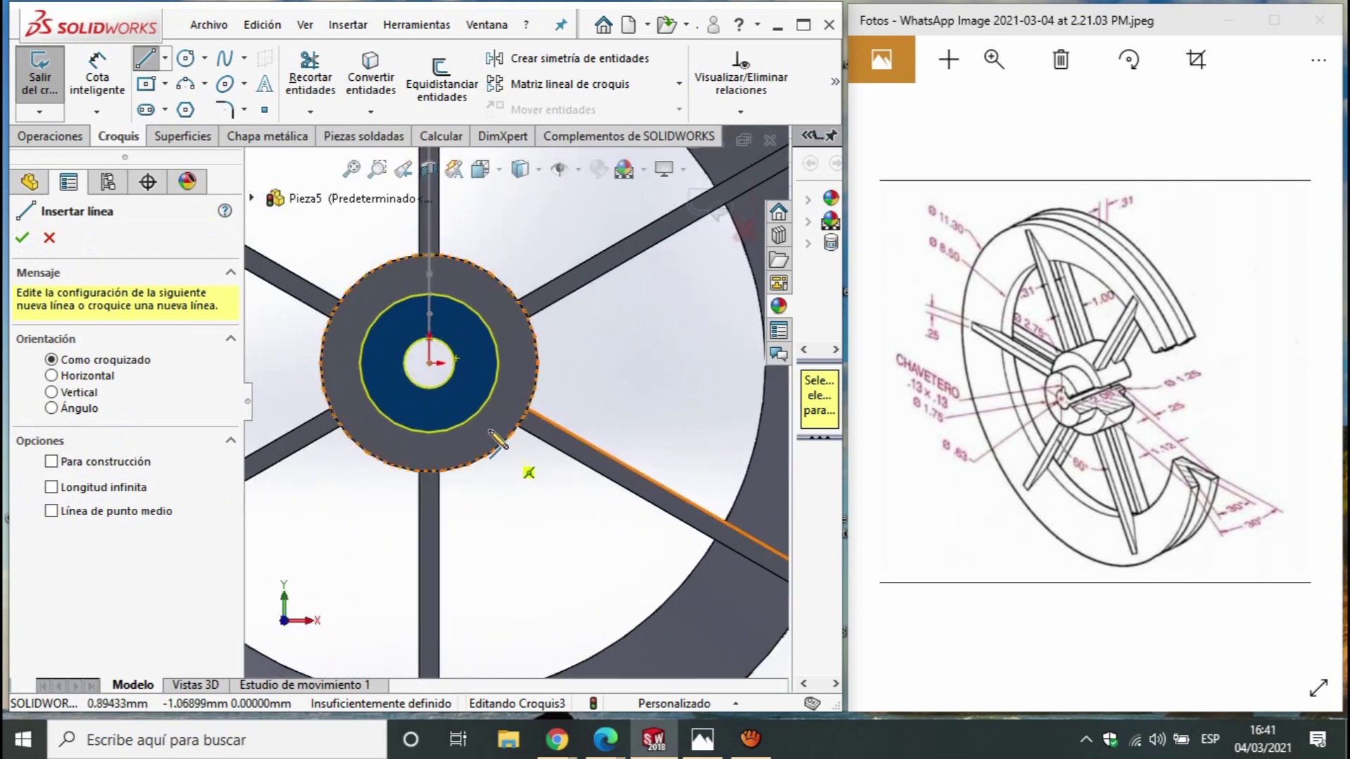
pyautogui.scroll(1, 535, 446)
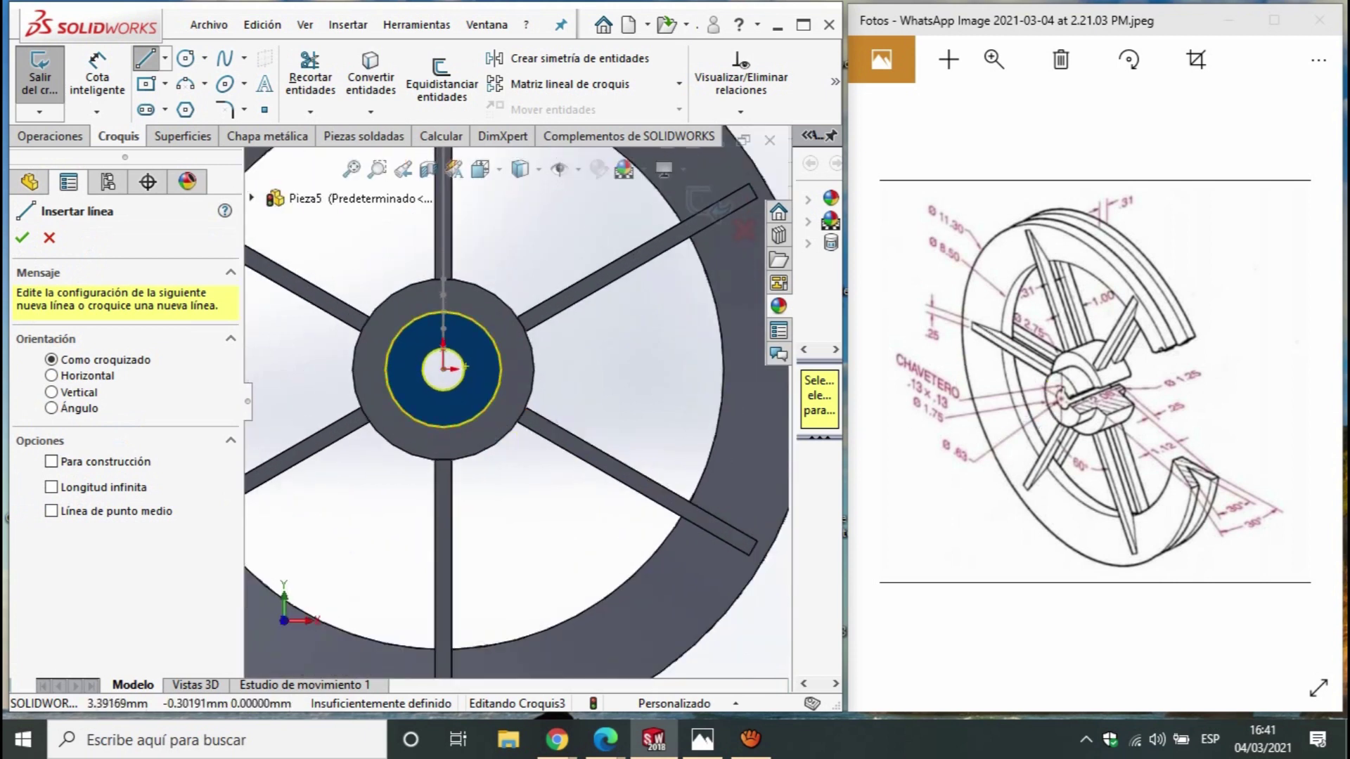
pyautogui.scroll(-3, 456, 365)
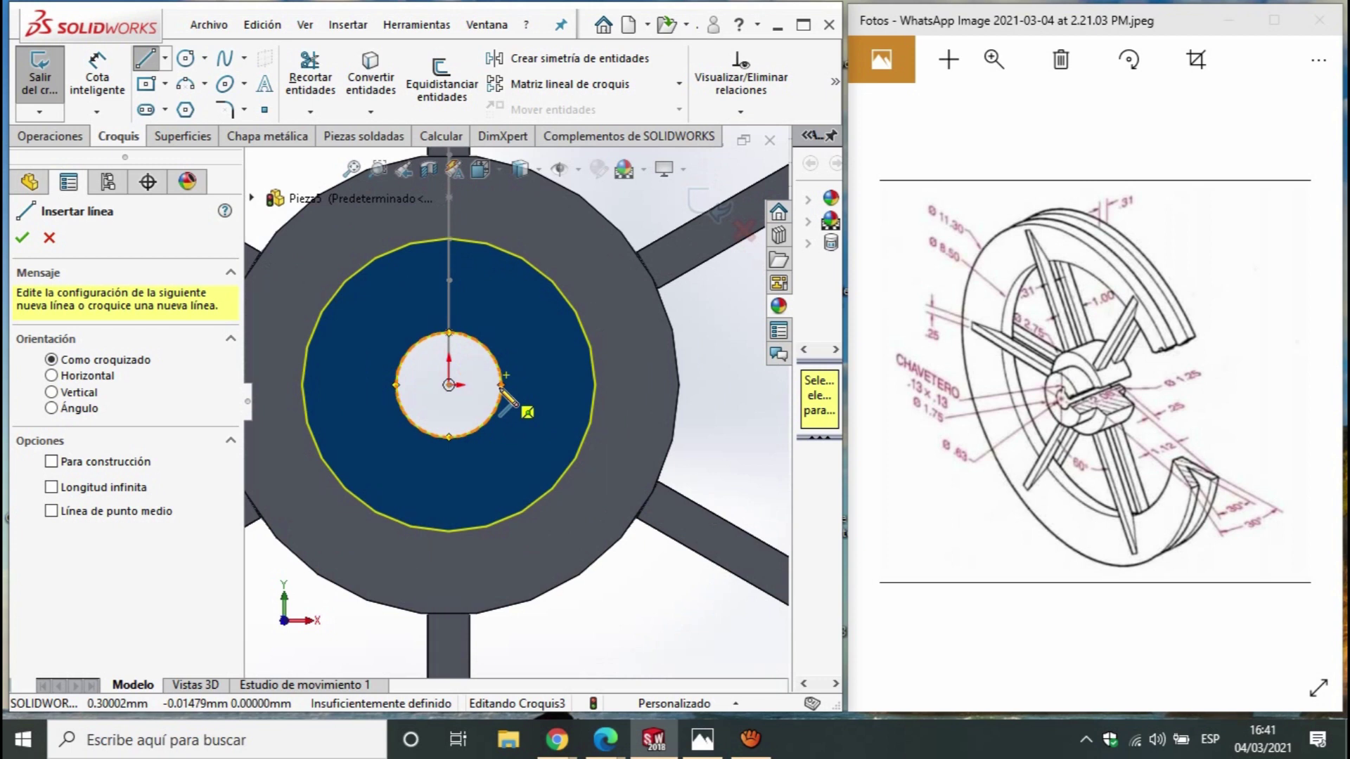
pyautogui.click(501, 385)
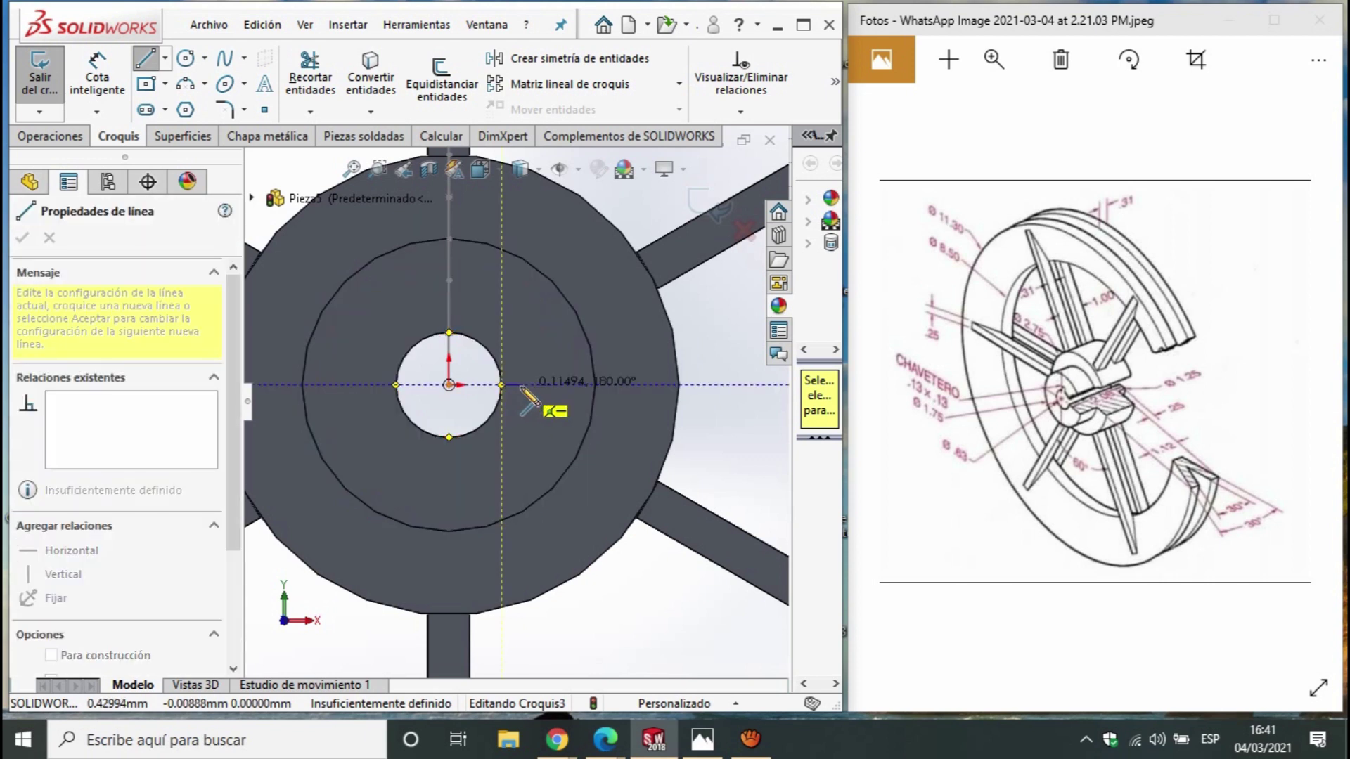
pyautogui.click(525, 386)
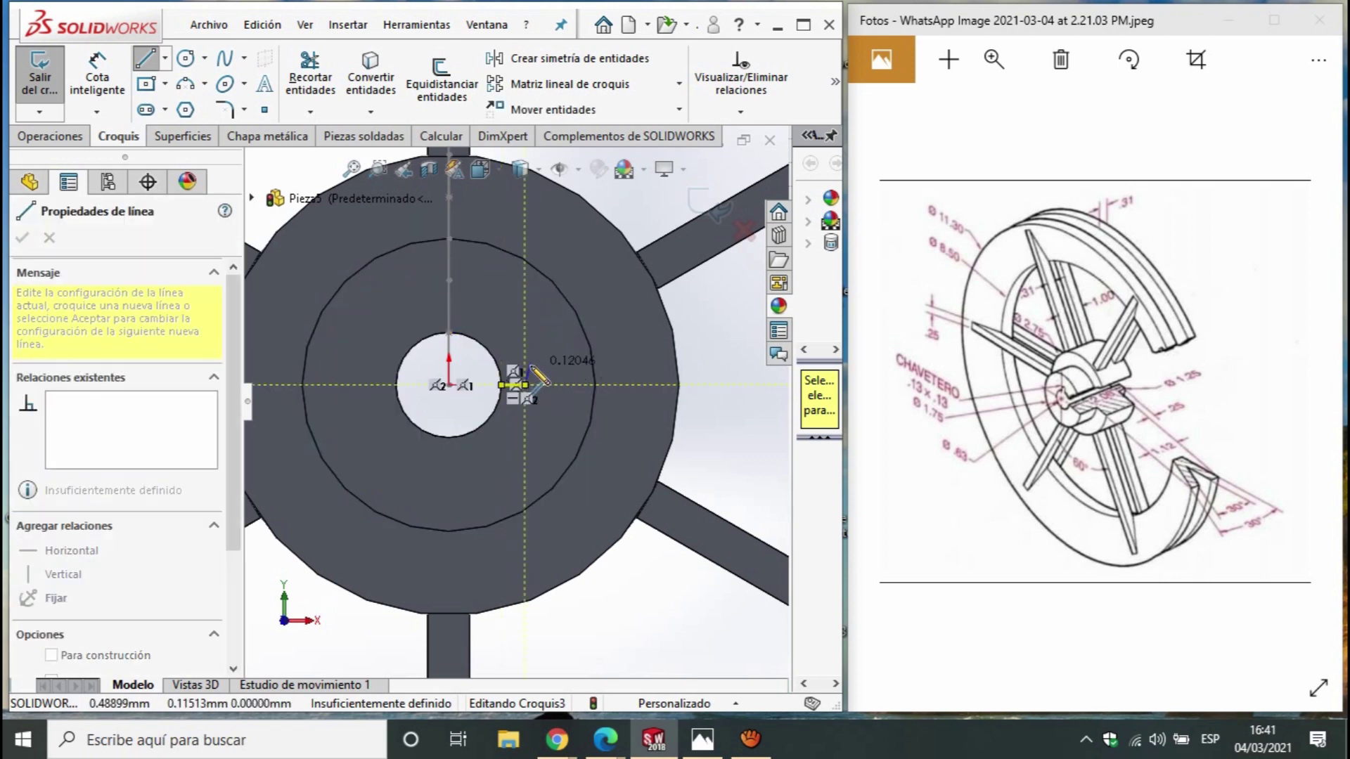
pyautogui.click(525, 360)
pyautogui.press('Escape')
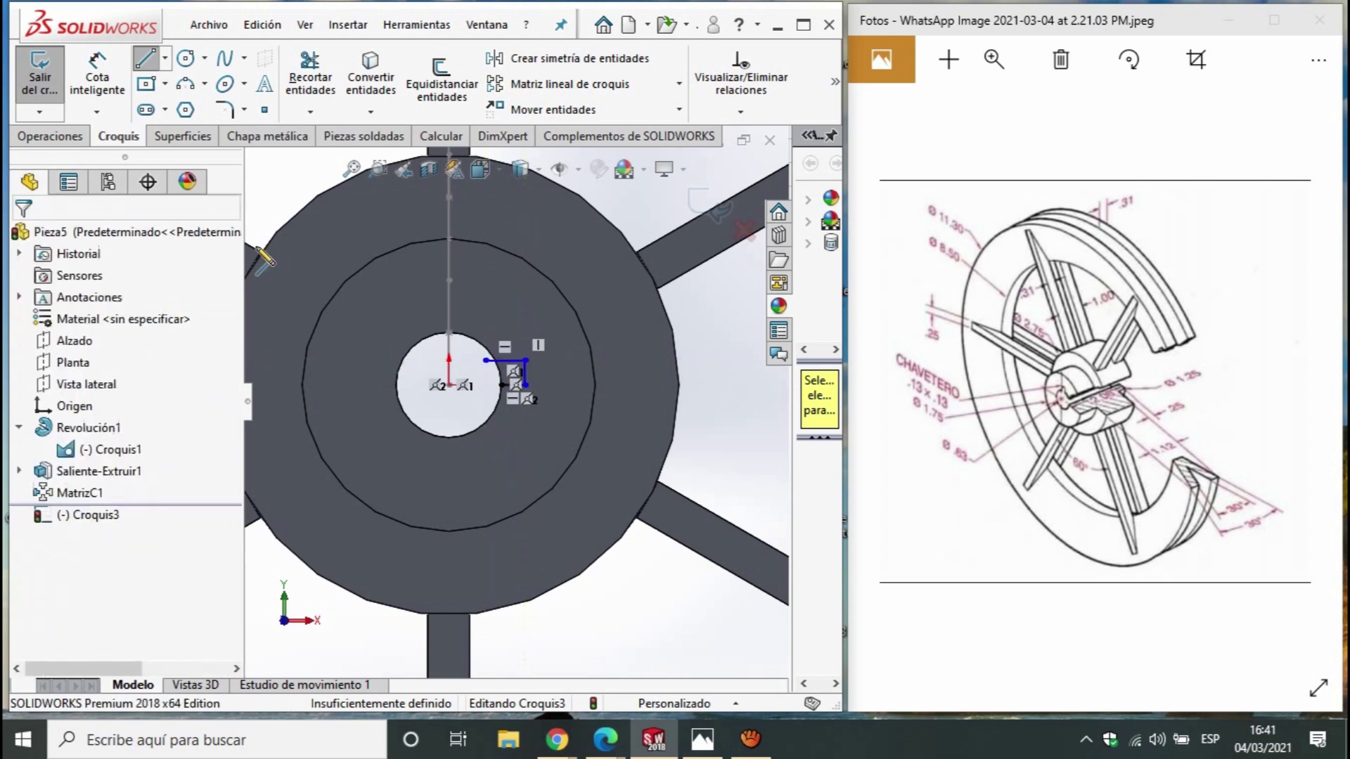
pyautogui.click(97, 77)
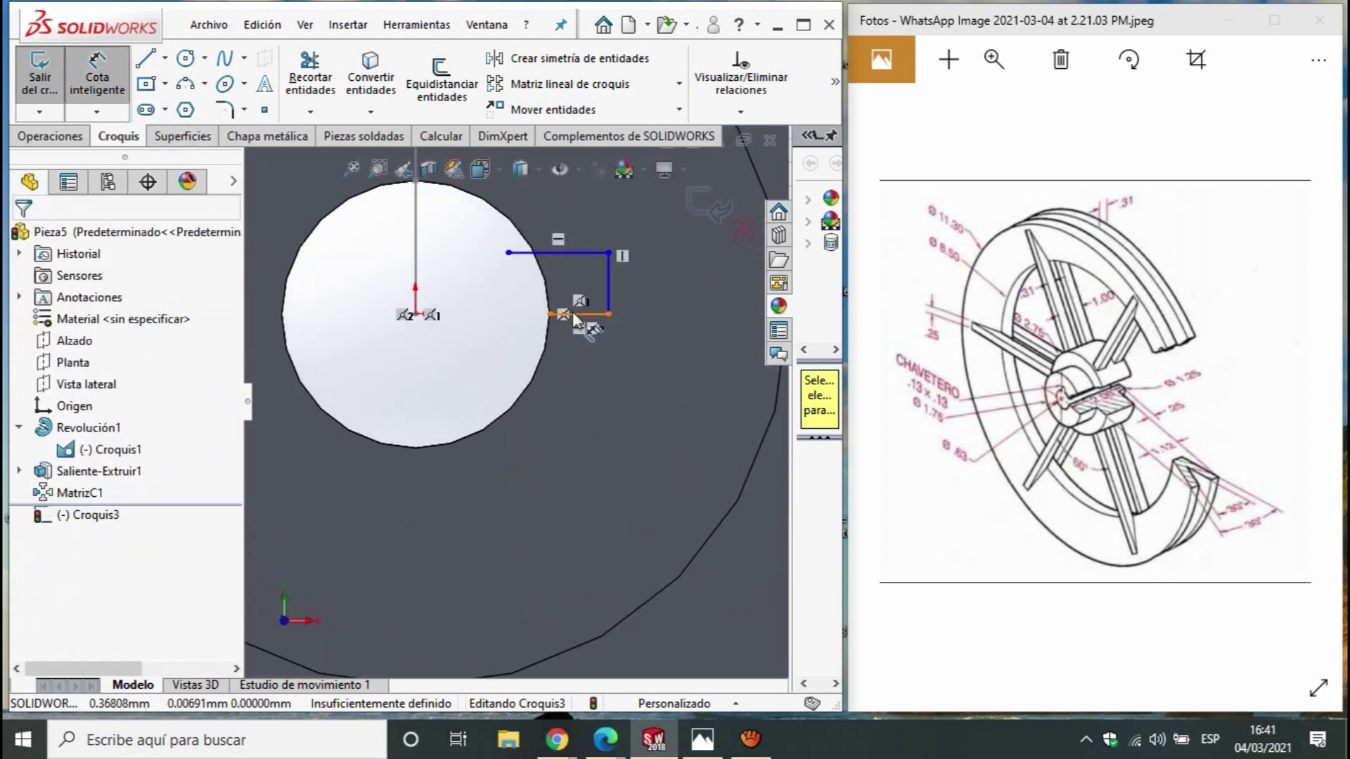
# Dimension the keyway 0.13 wide and 0.07 (0.13/2) high
pyautogui.click(575, 312)
pyautogui.click(580, 403)
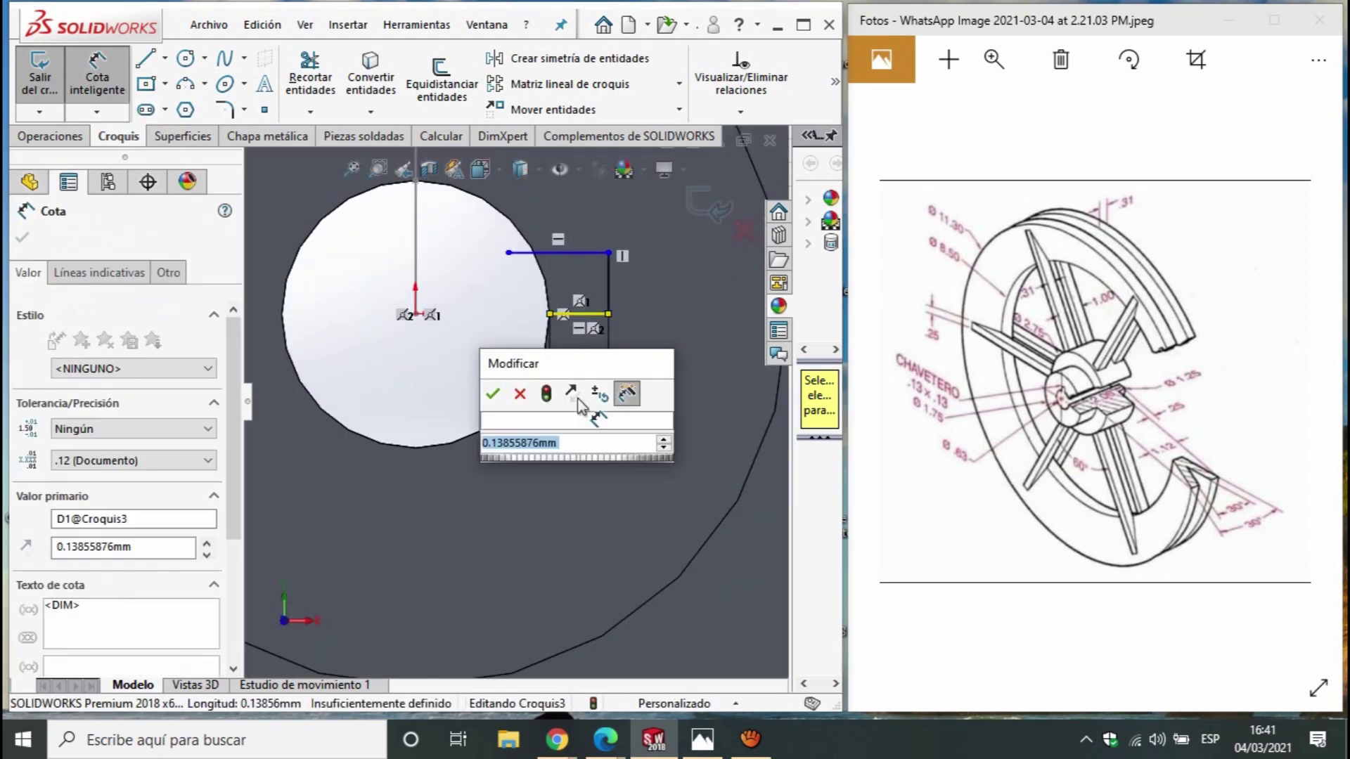
pyautogui.write('0.13')
pyautogui.press('Return')
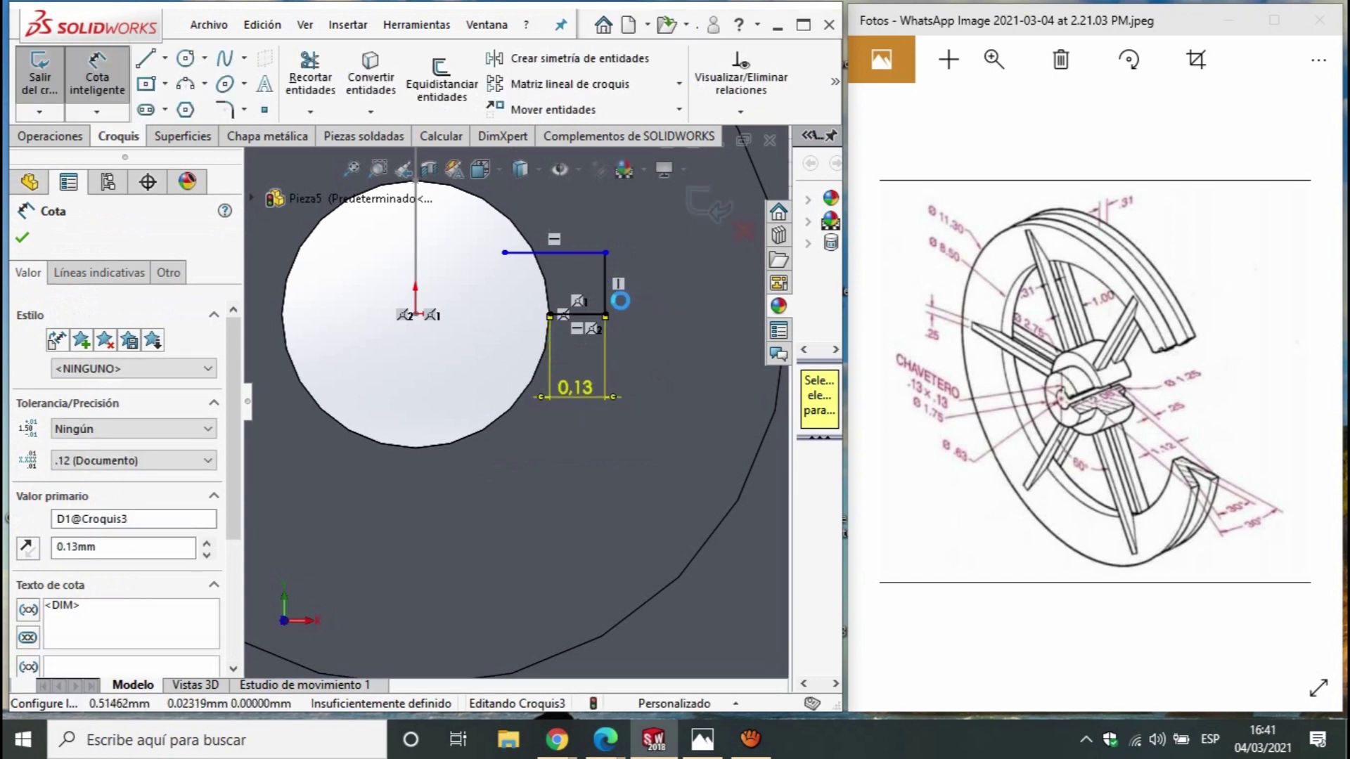
pyautogui.click(606, 299)
pyautogui.click(483, 337)
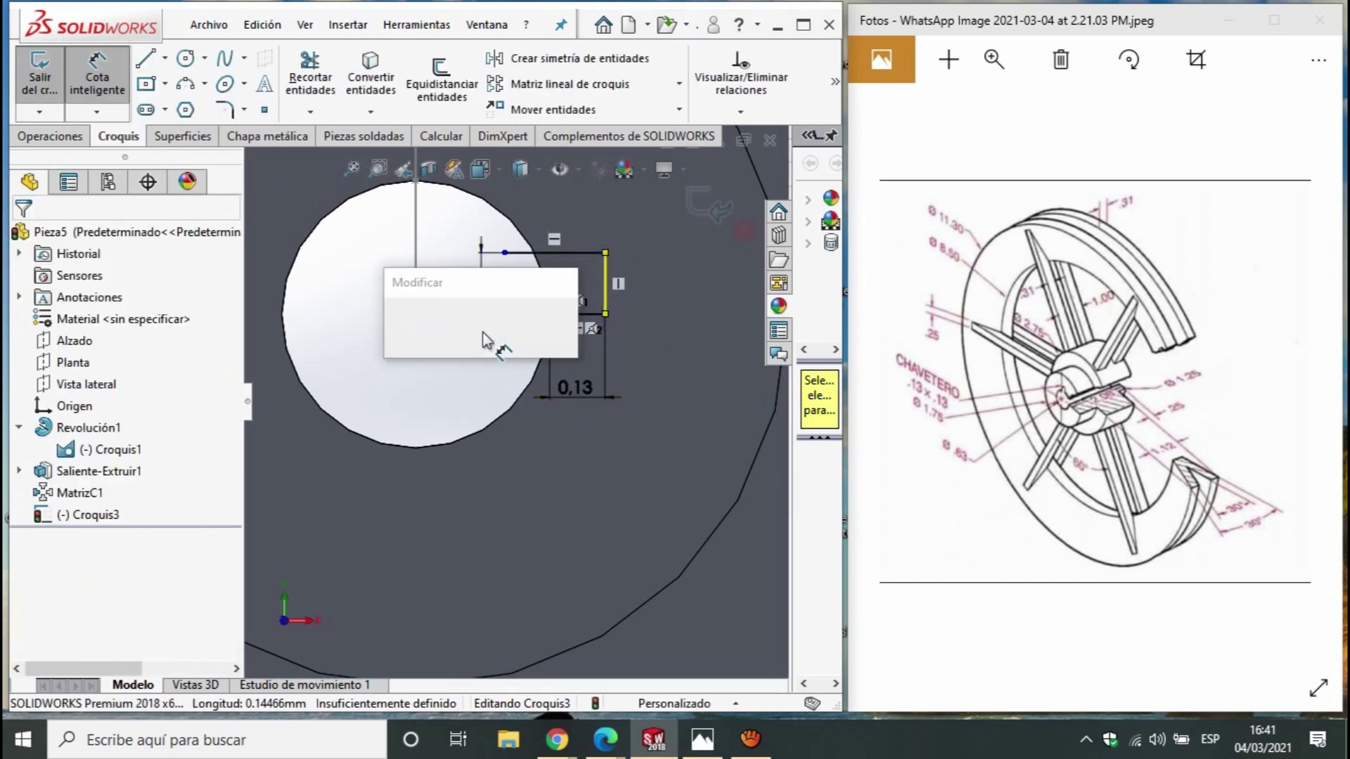
pyautogui.write('1')
pyautogui.press('BackSpace')
pyautogui.write('.13/2')
pyautogui.press('Return')
# Draw a vertical line closing the keyway at the bore
pyautogui.click(145, 58)
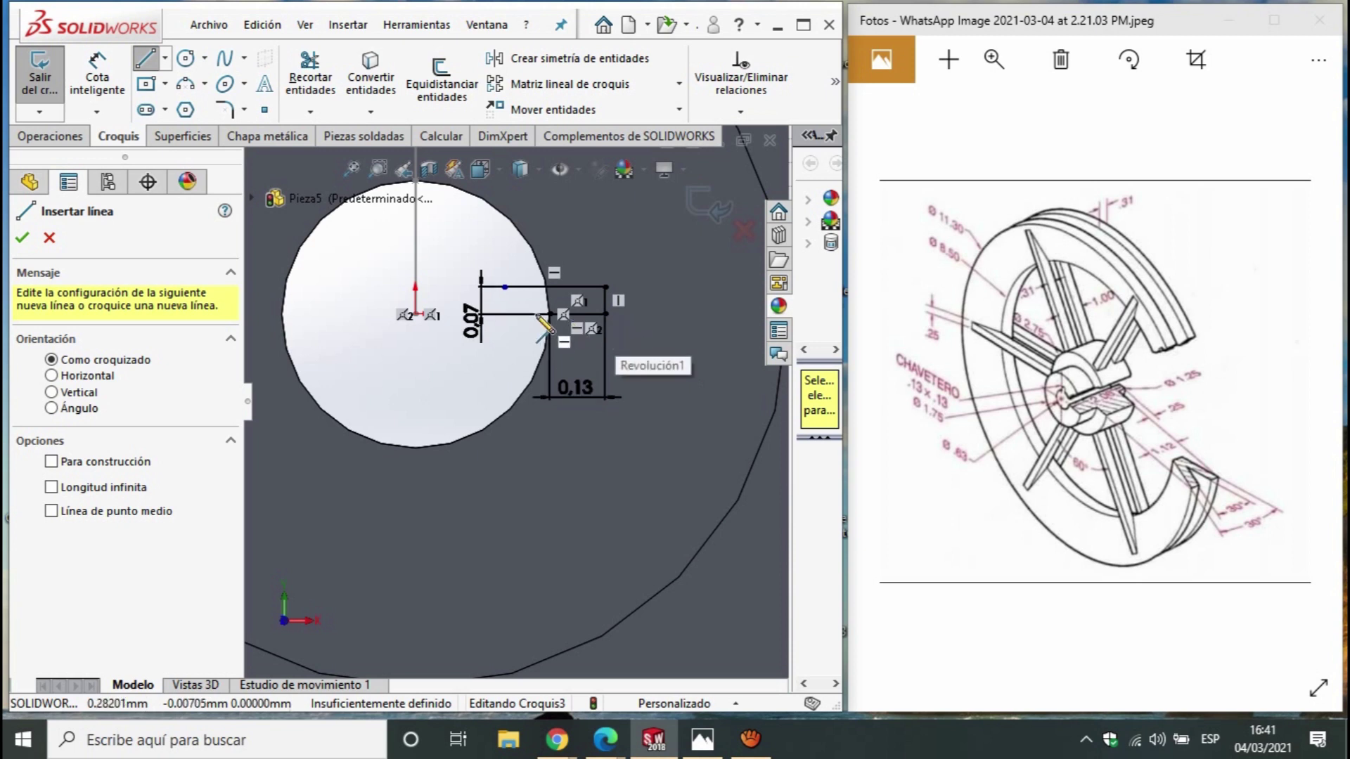
pyautogui.click(527, 287)
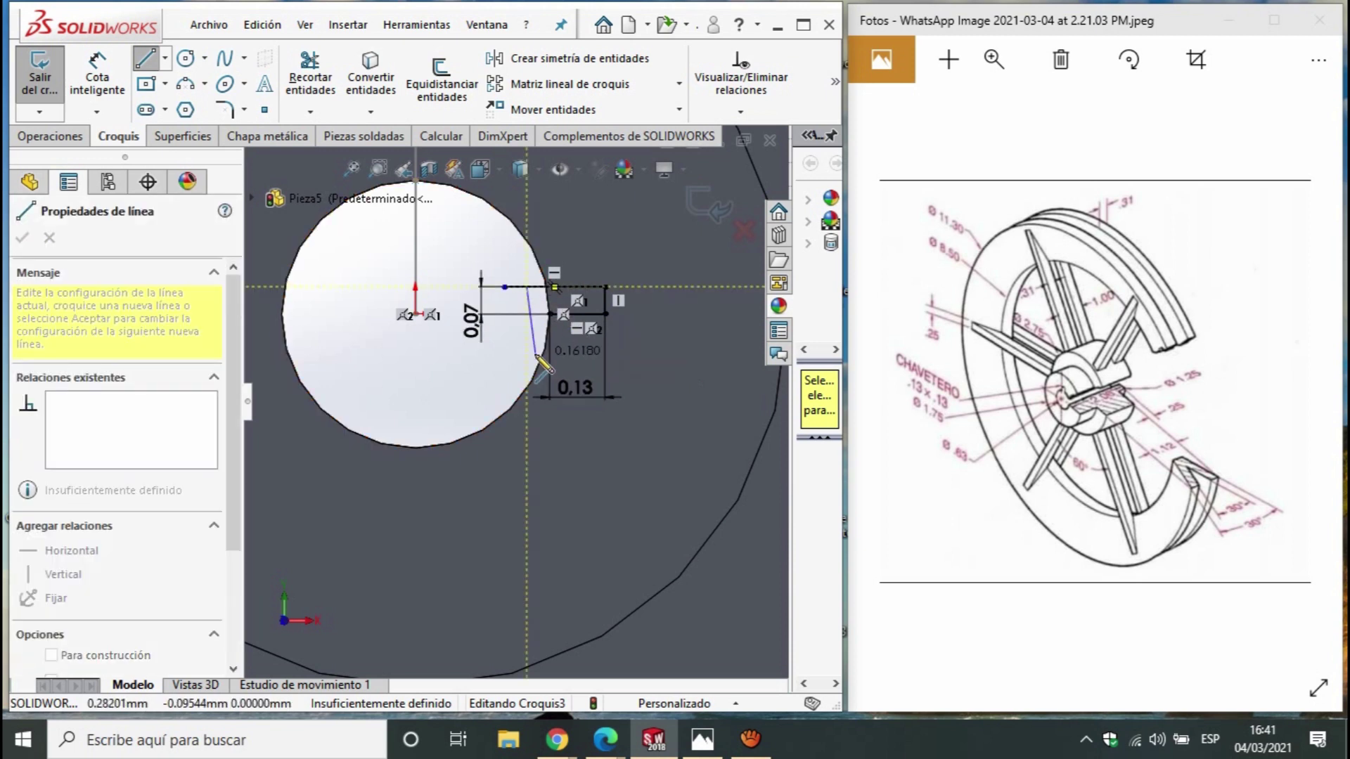
pyautogui.click(528, 352)
pyautogui.press('Escape')
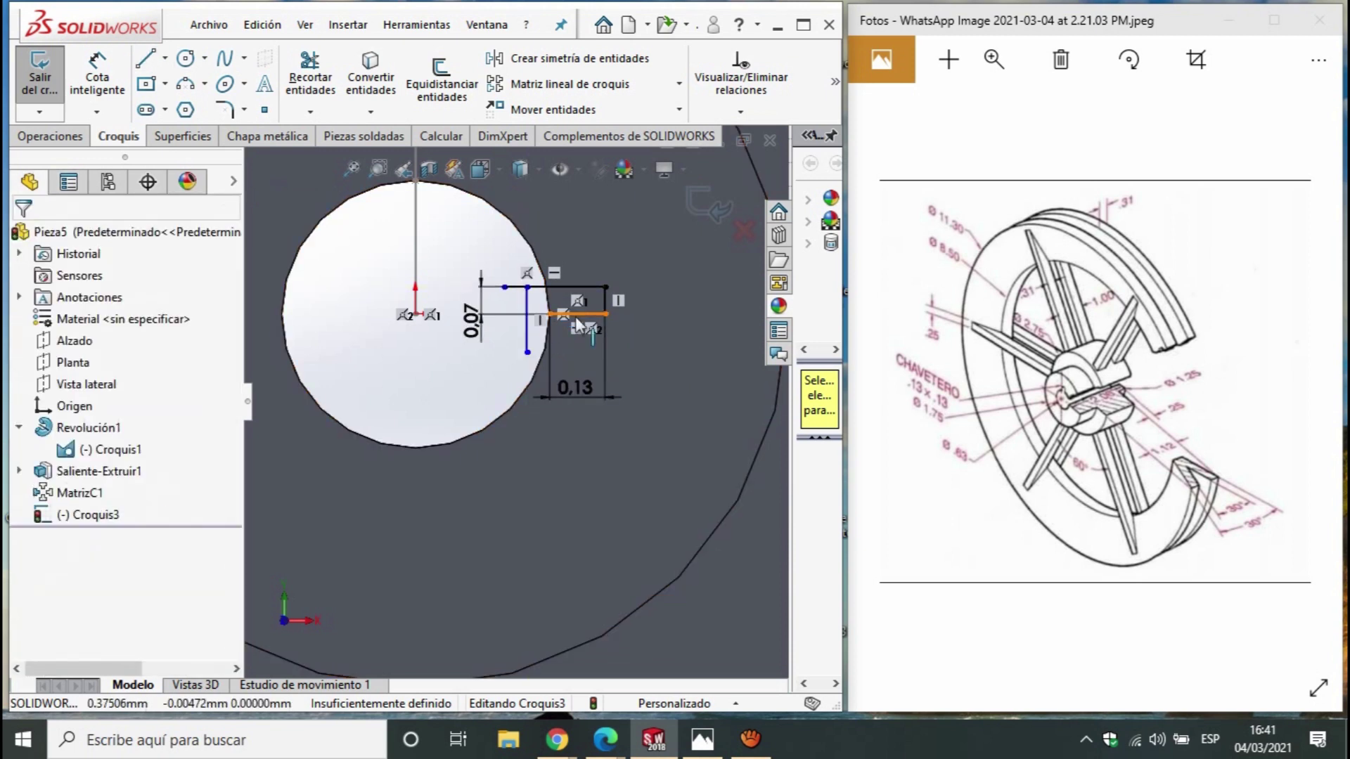
pyautogui.click(555, 58)
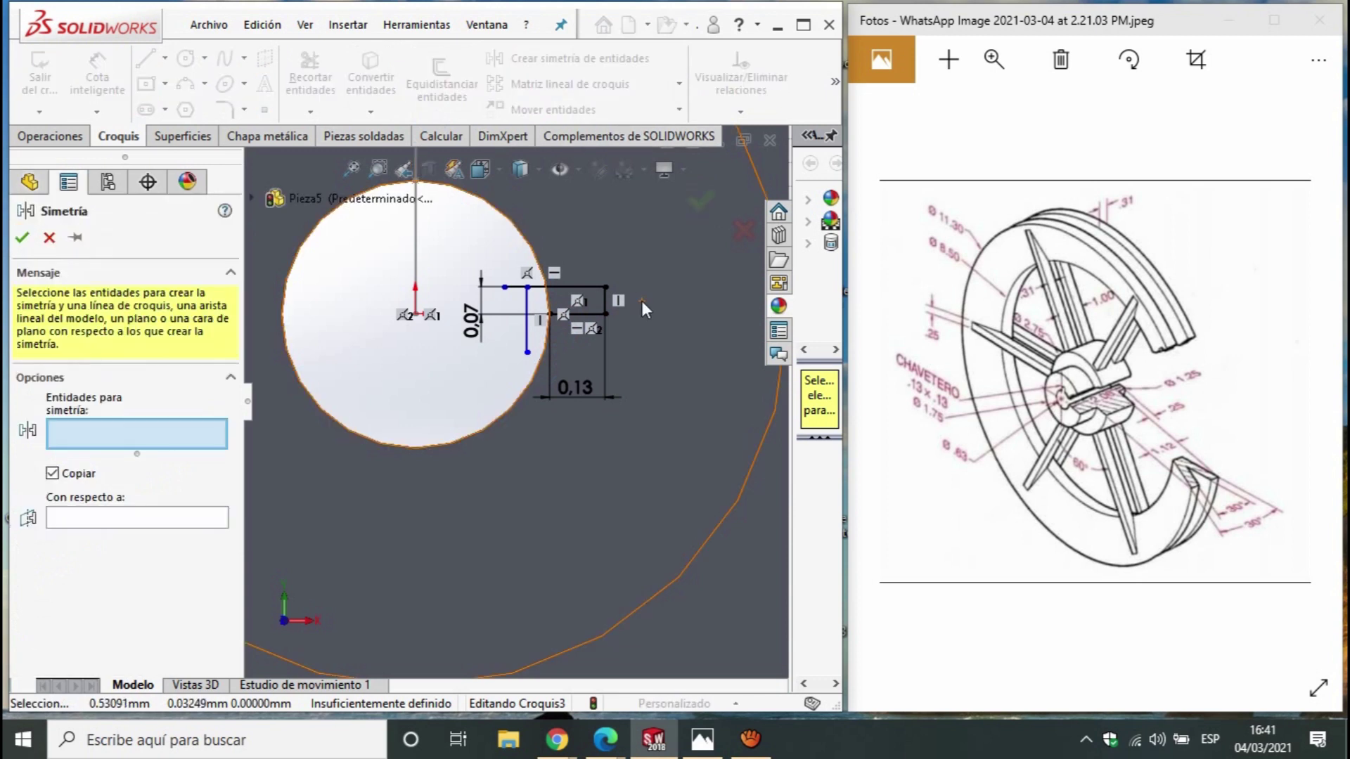
# Mirror keyway lines Línea2 and Línea3 about the centreline Línea1
pyautogui.moveTo(585, 277); pyautogui.dragTo(586, 278)
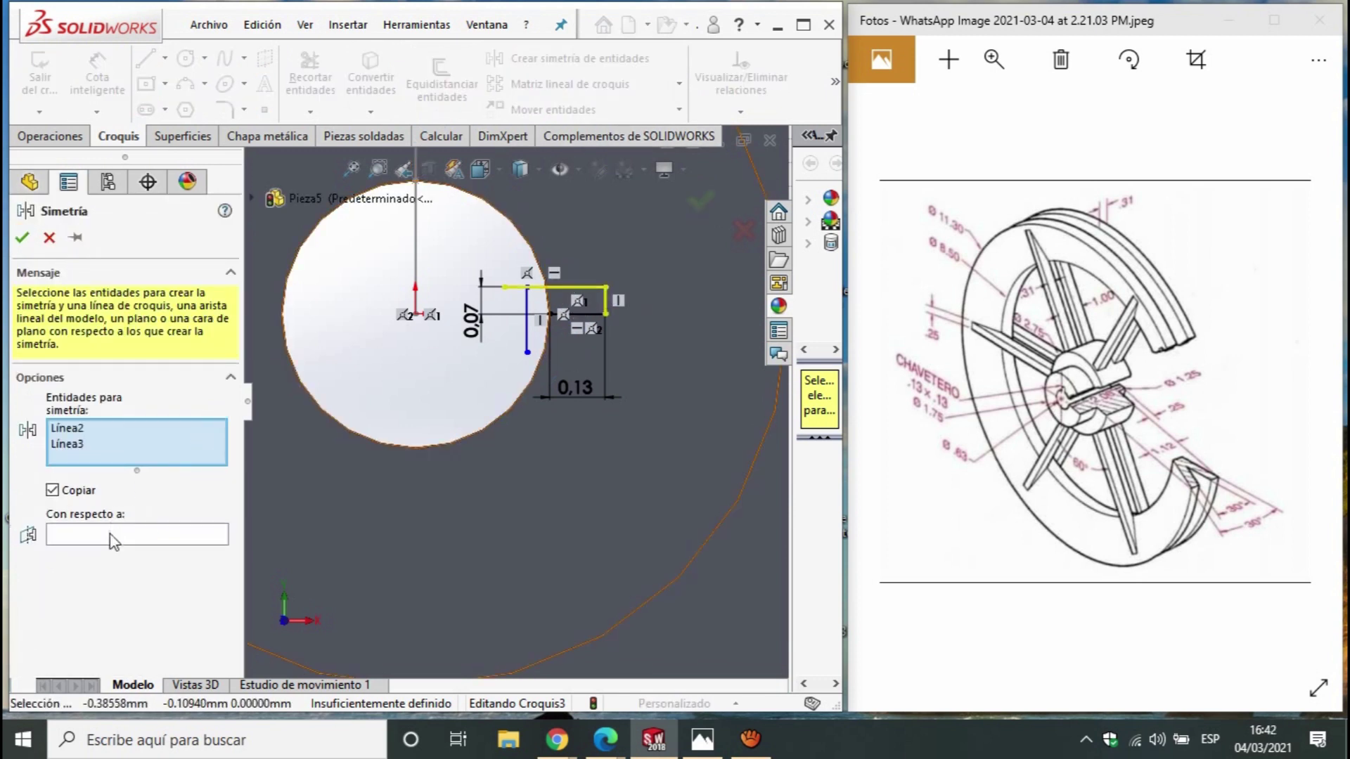
pyautogui.click(112, 542)
pyautogui.click(585, 316)
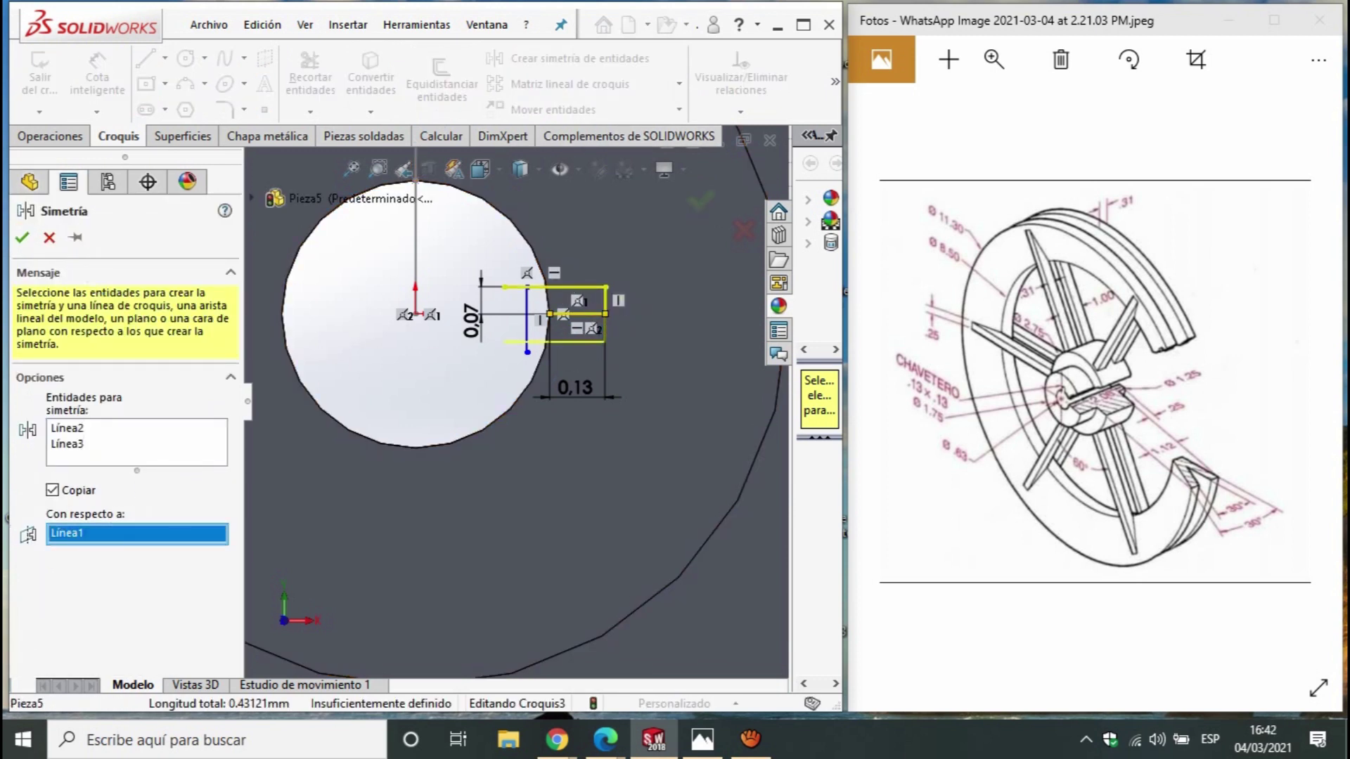
pyautogui.click(23, 237)
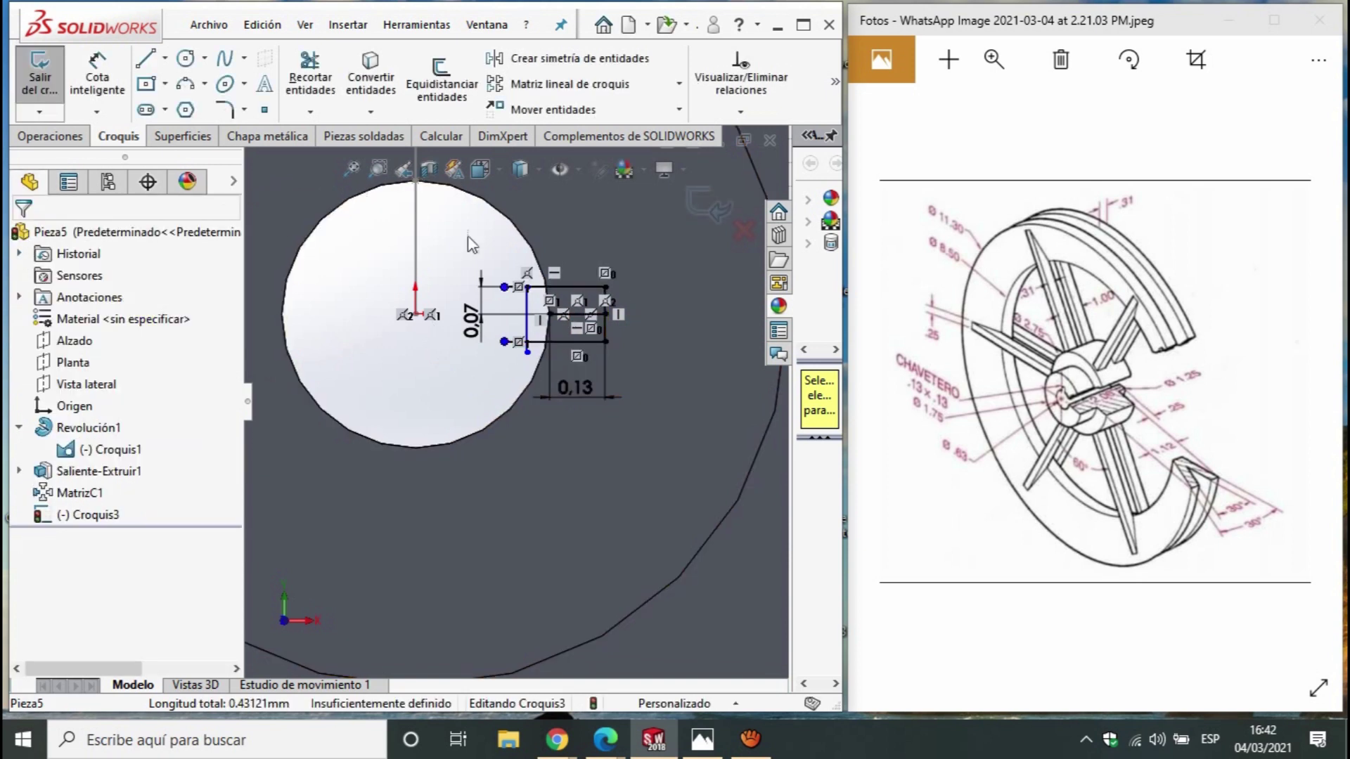
# Trim the keyway sketch into a closed rectangle at the bore edge
pyautogui.click(310, 77)
pyautogui.scroll(-3, 580, 370)
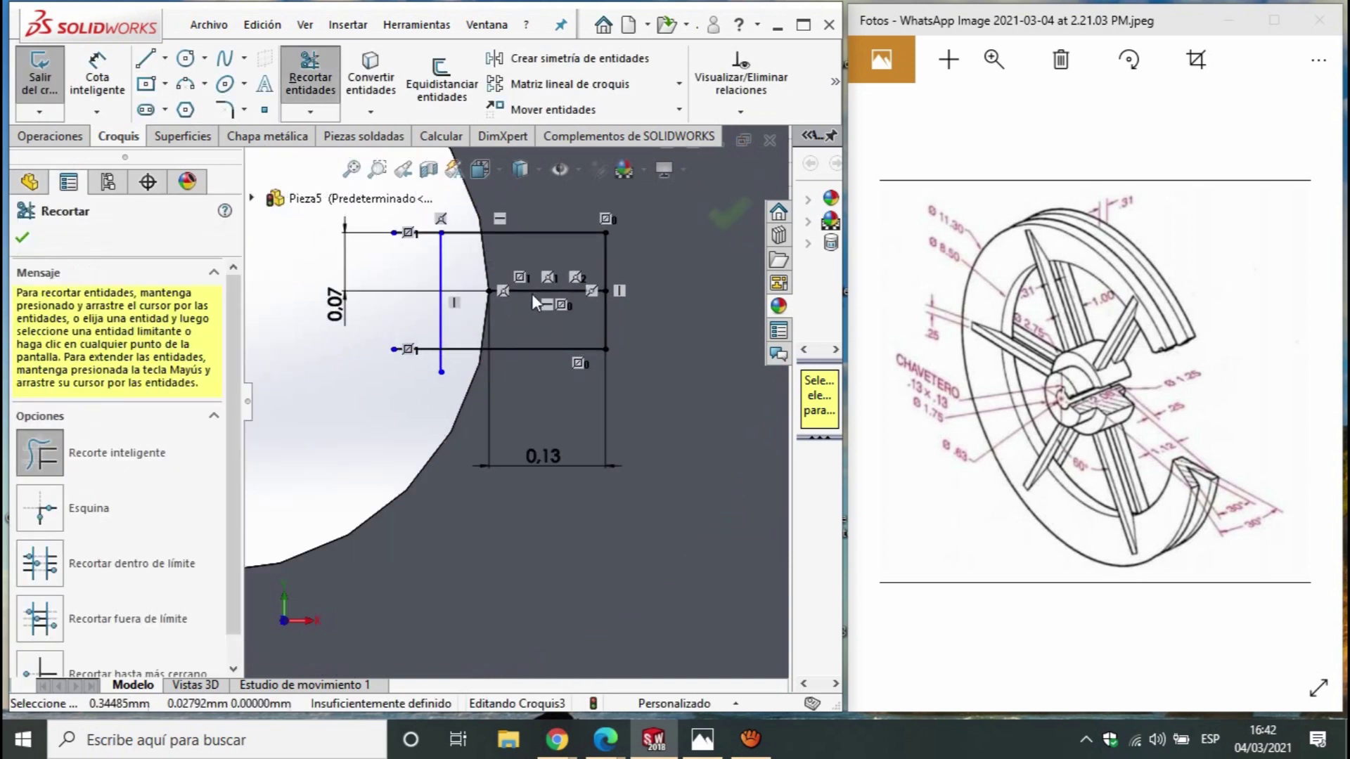
pyautogui.scroll(3, 485, 387)
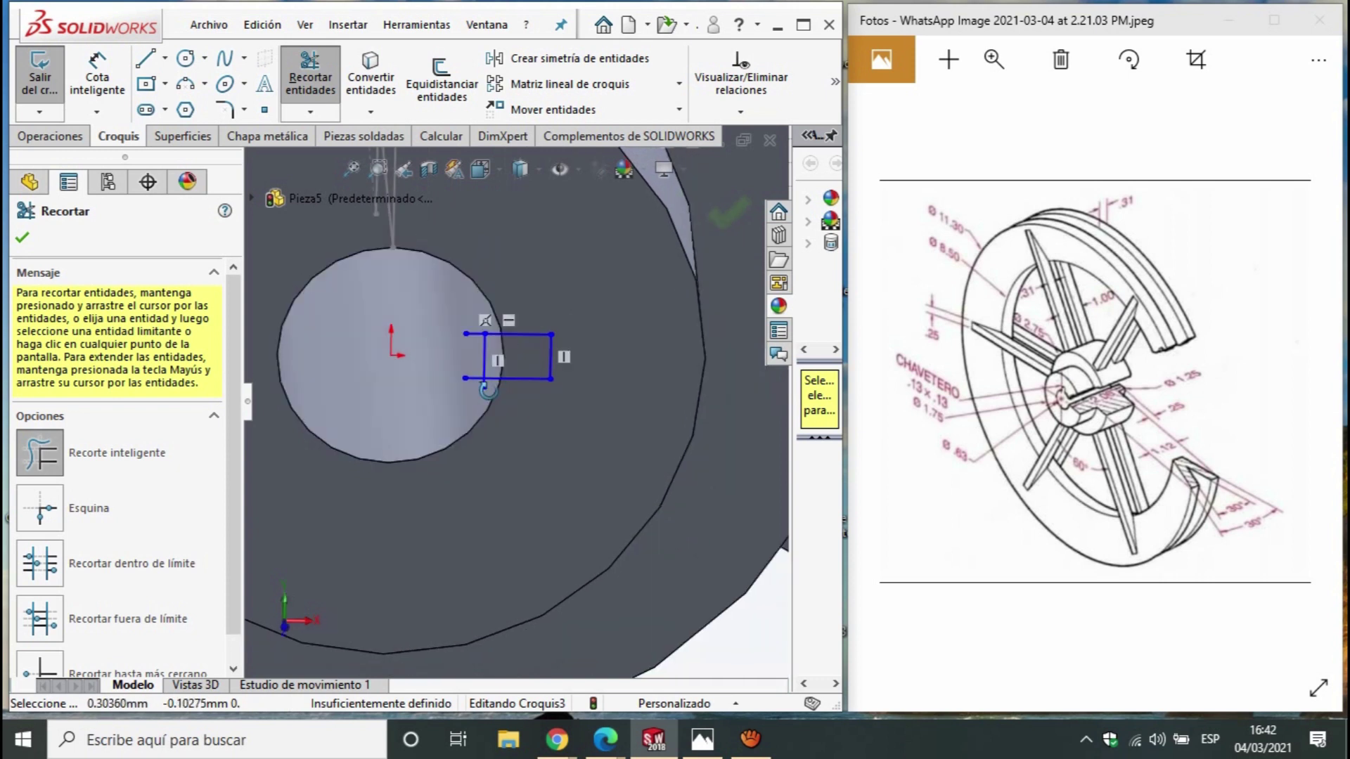
pyautogui.scroll(-5, 485, 385)
pyautogui.scroll(3, 484, 323)
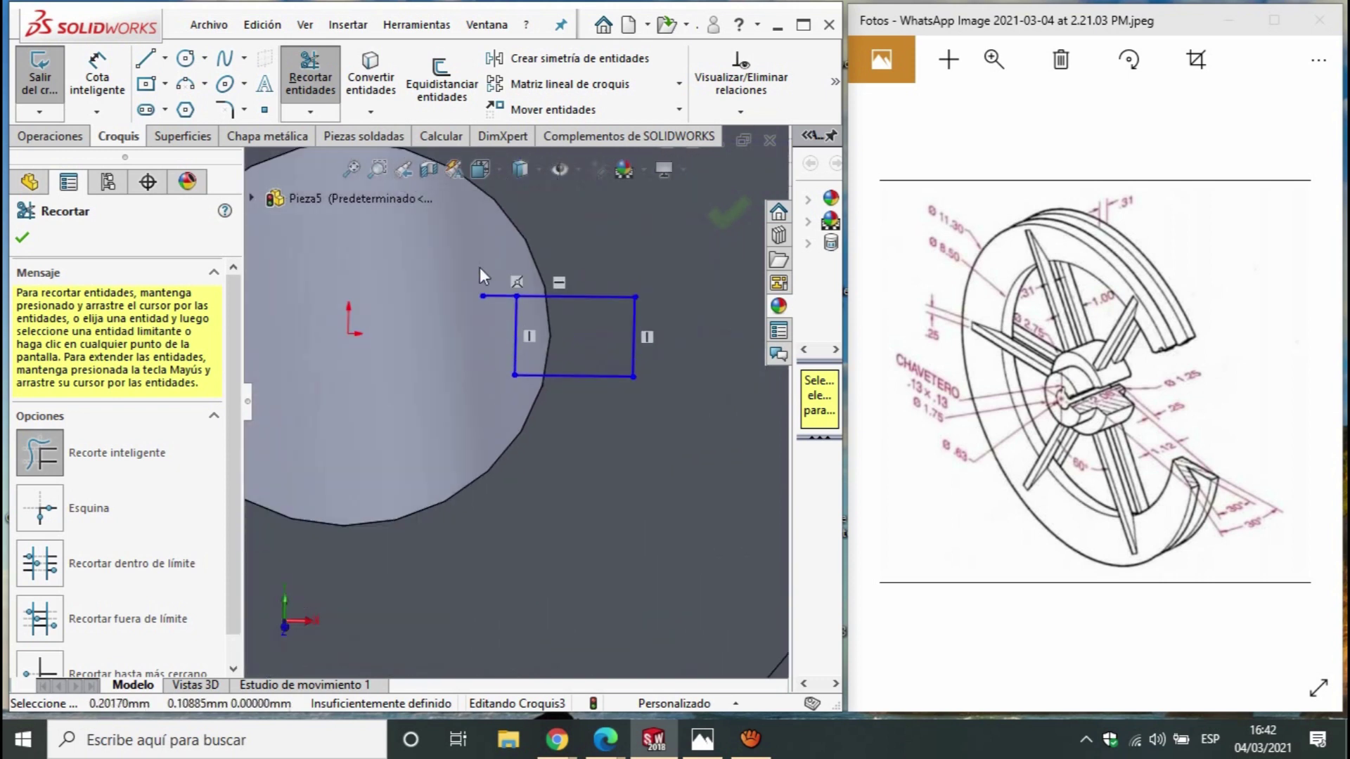
pyautogui.scroll(3, 517, 400)
pyautogui.scroll(2, 621, 407)
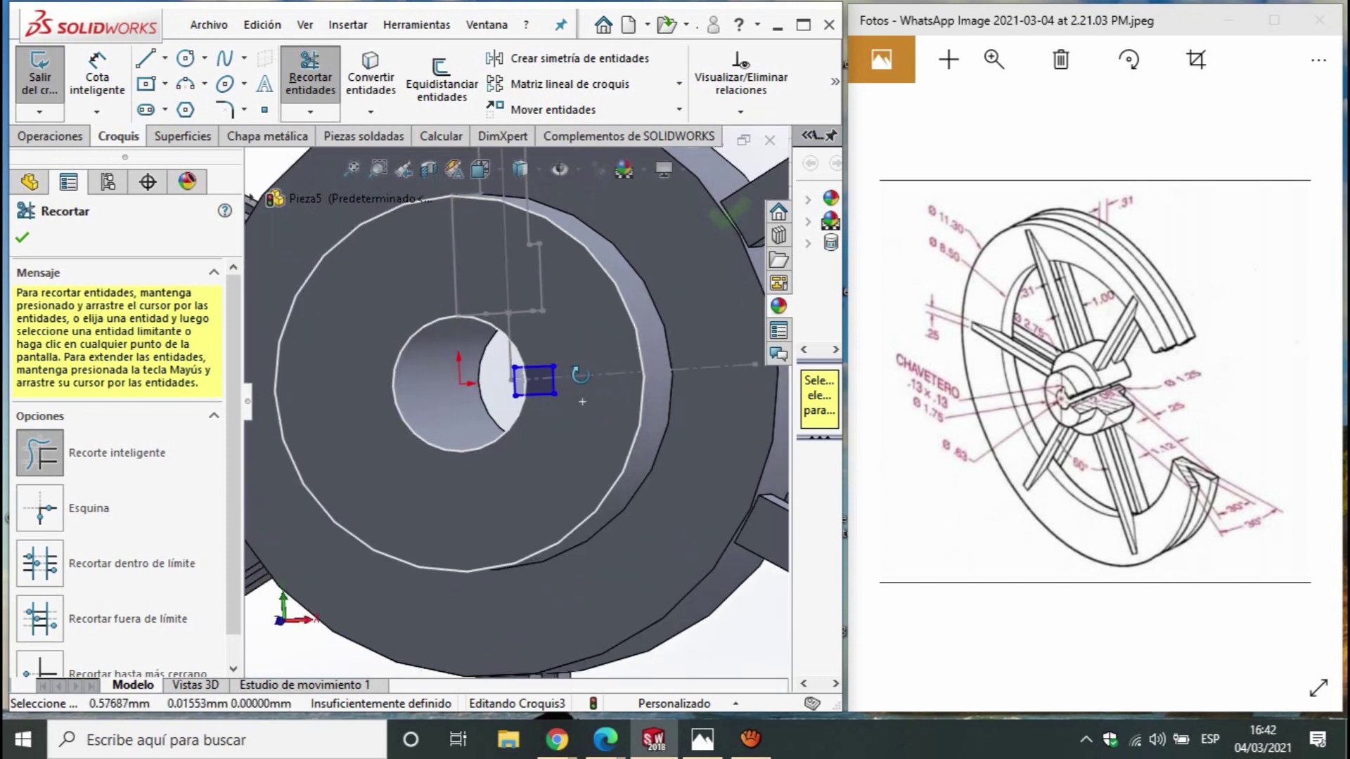
pyautogui.click(51, 136)
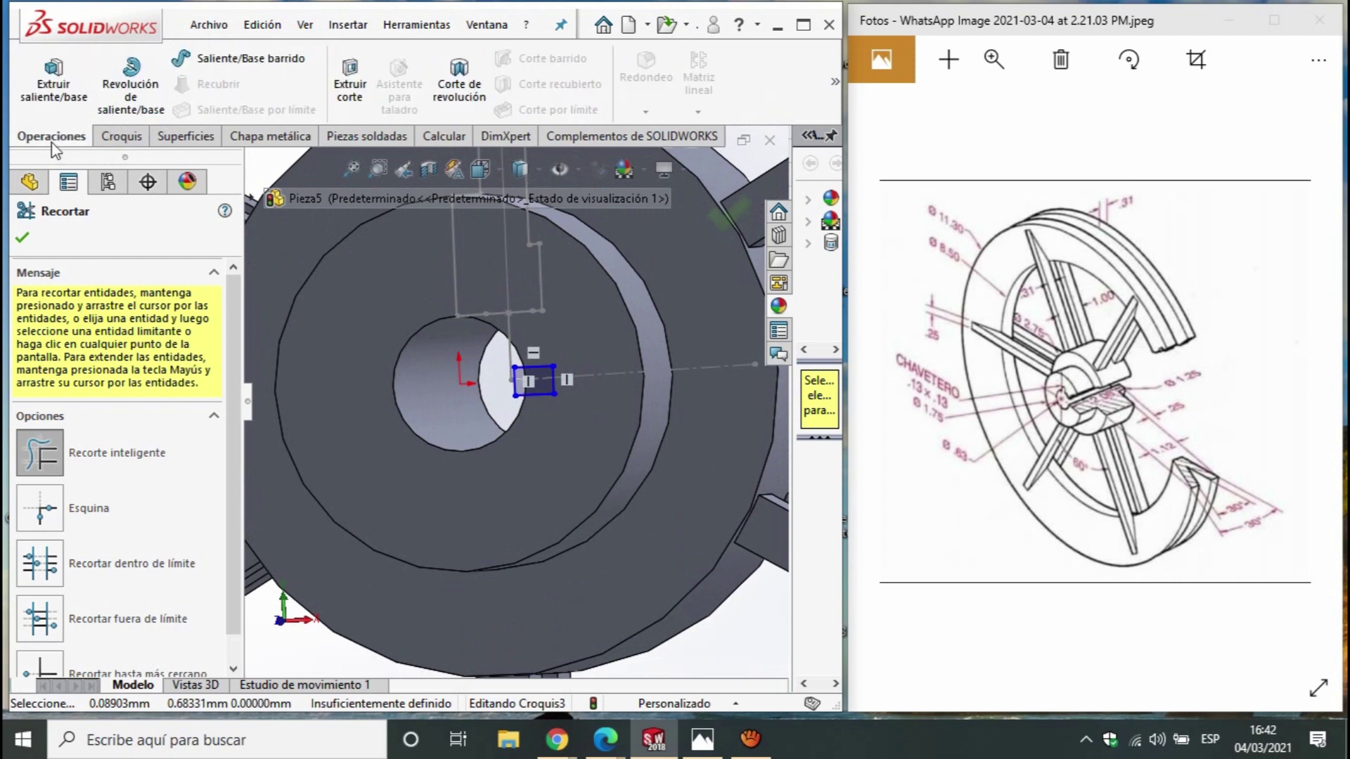
# Cut-extrude the keyway sketch Por todo through the hub, creating Cortar-Extruir1
pyautogui.click(333, 87)
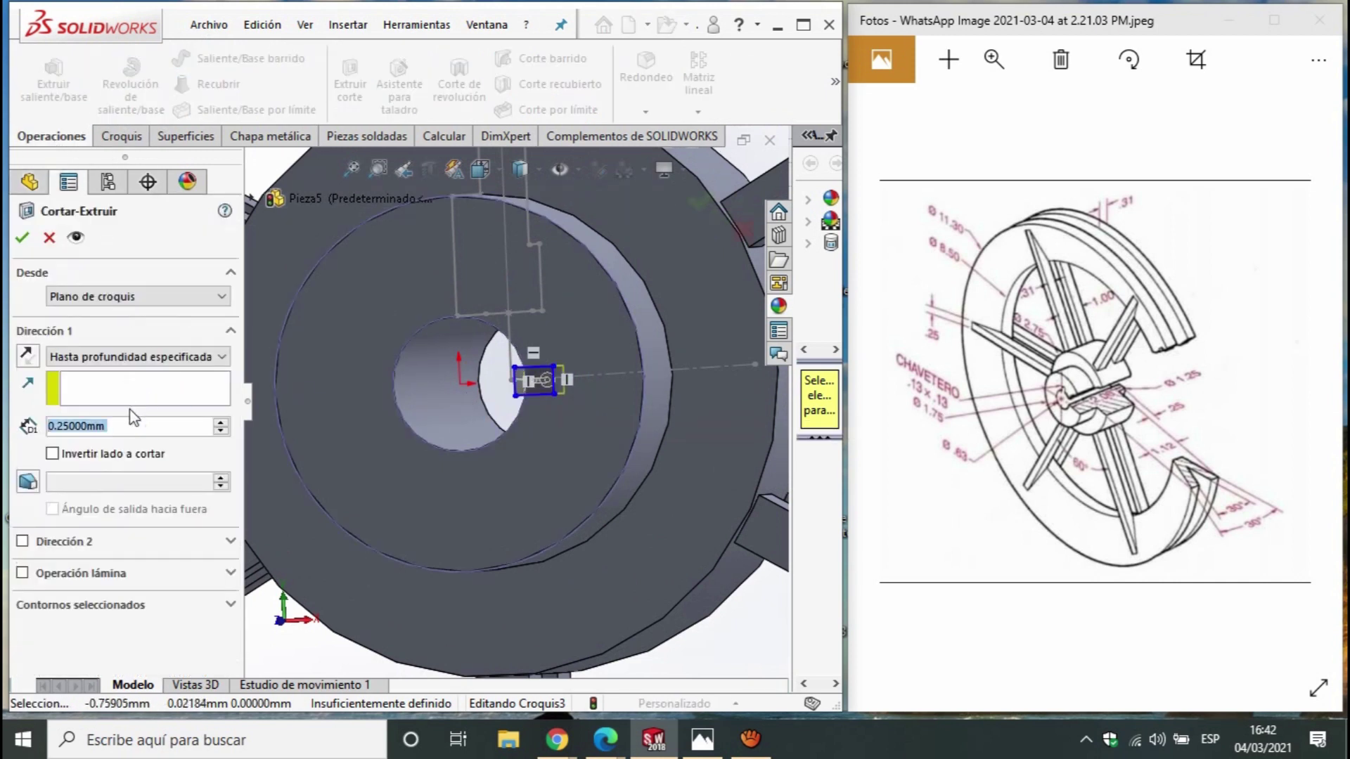
pyautogui.click(1113, 478)
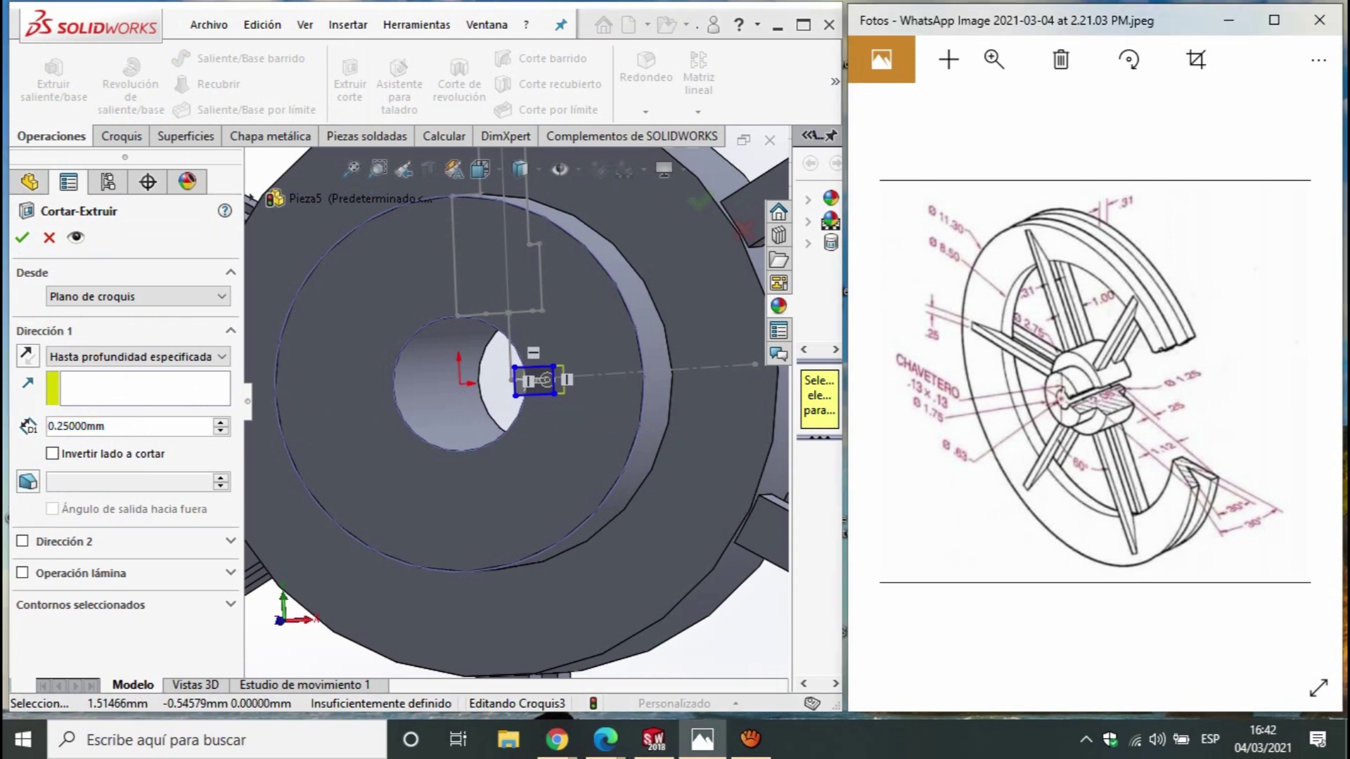
pyautogui.click(59, 400)
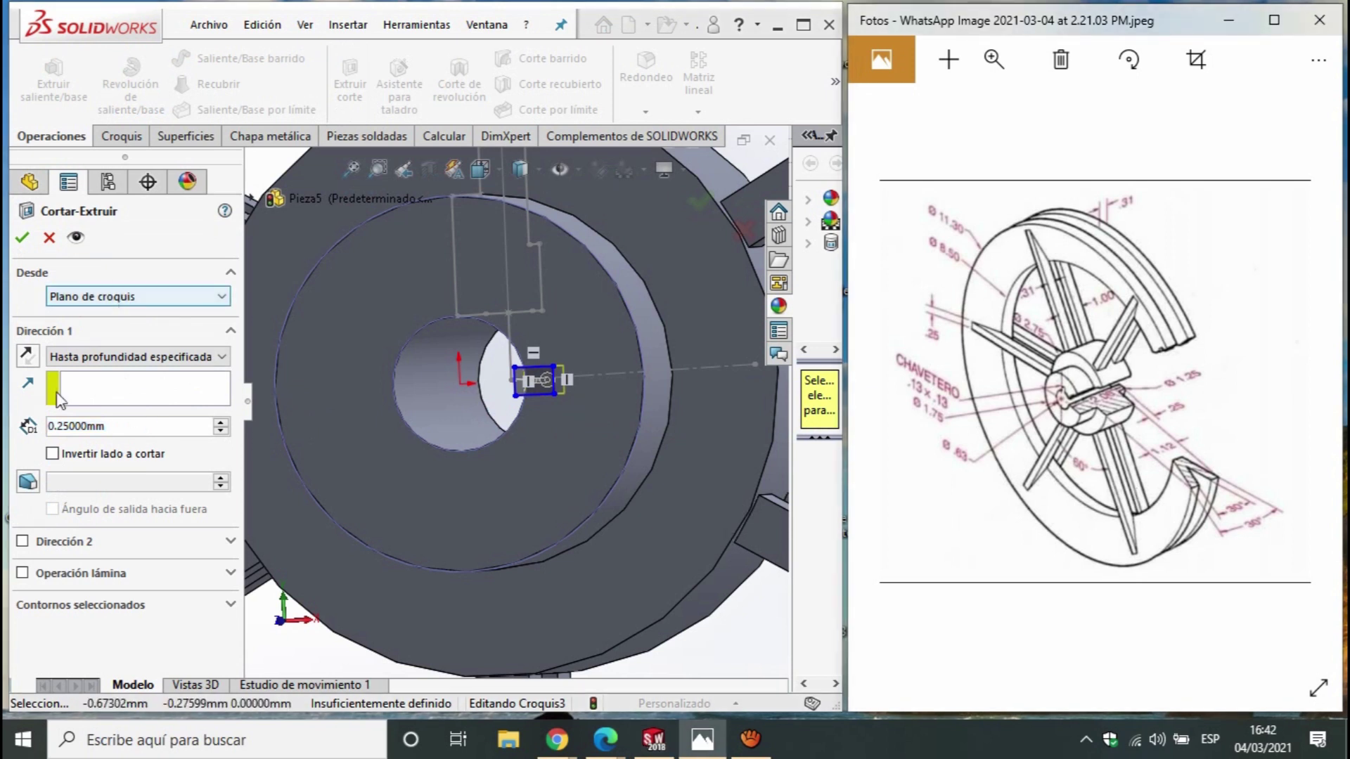
pyautogui.click(111, 363)
pyautogui.click(105, 386)
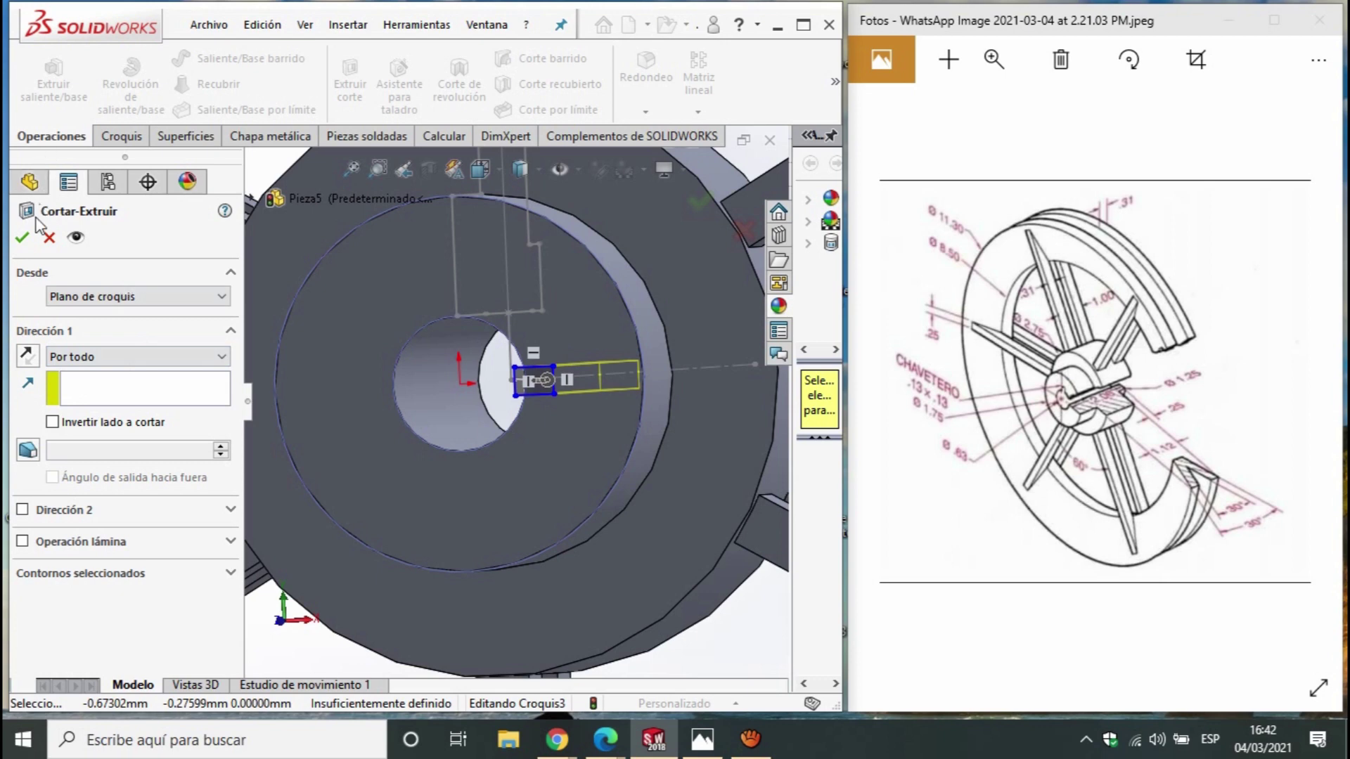
pyautogui.click(22, 239)
pyautogui.moveTo(584, 502)
pyautogui.mouseDown(button='middle')
pyautogui.moveTo(578, 358)
pyautogui.moveTo(635, 464)
pyautogui.mouseUp(button='middle')
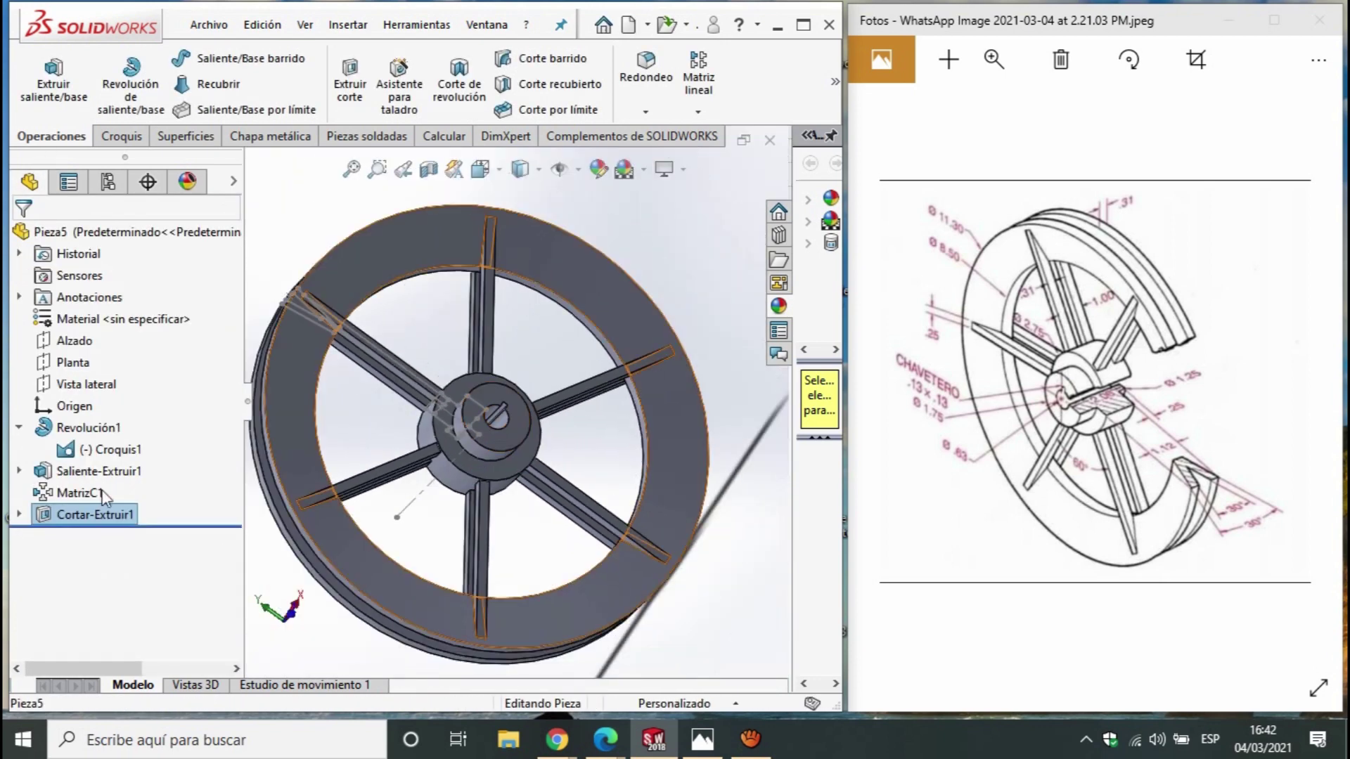
pyautogui.click(107, 449)
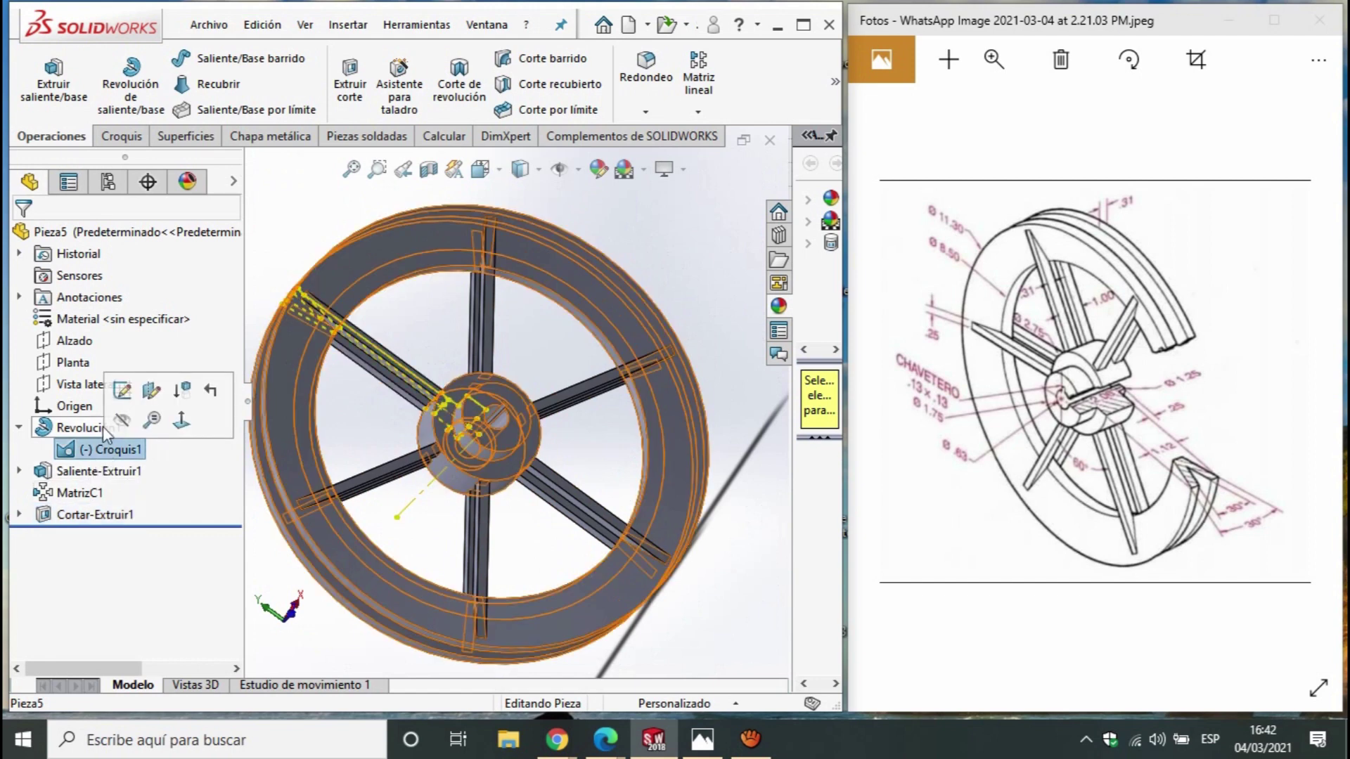
pyautogui.press('Escape')
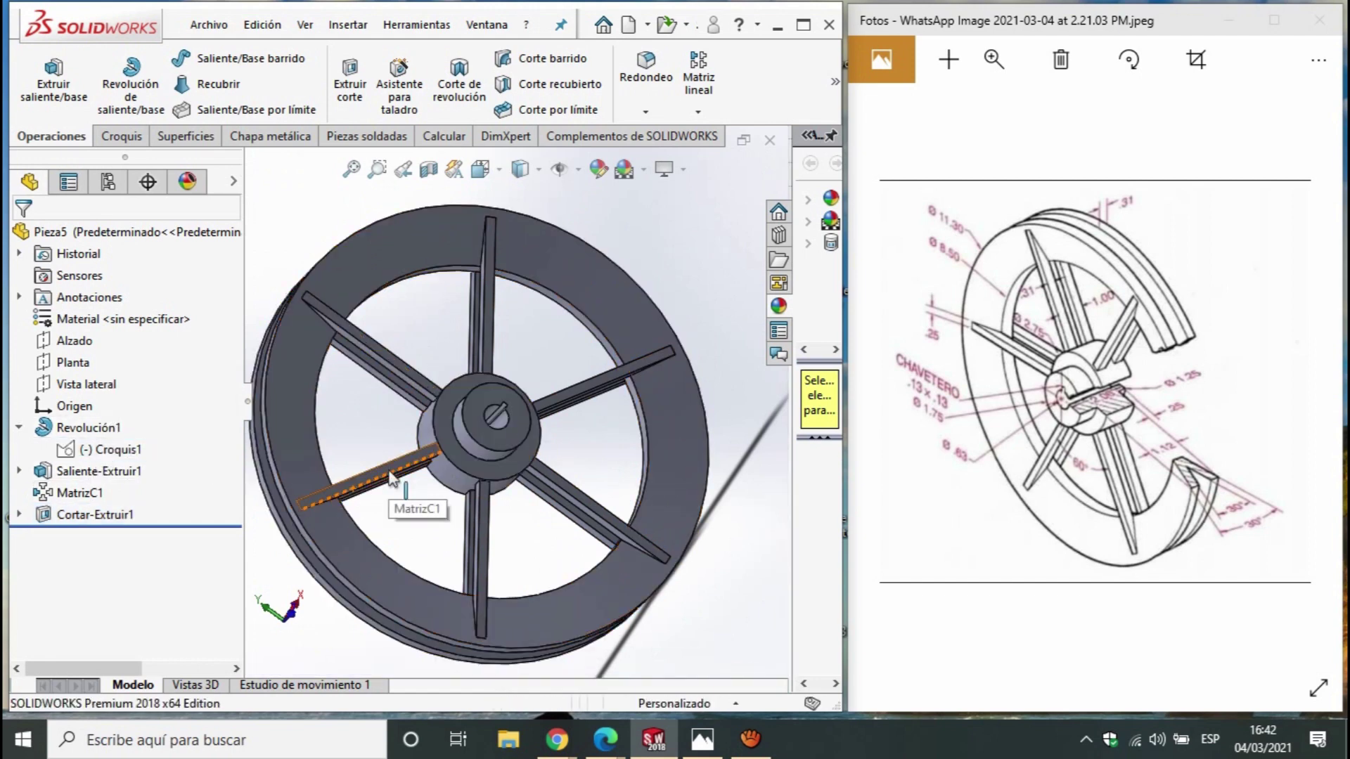
pyautogui.hotkey('ctrl', '7')
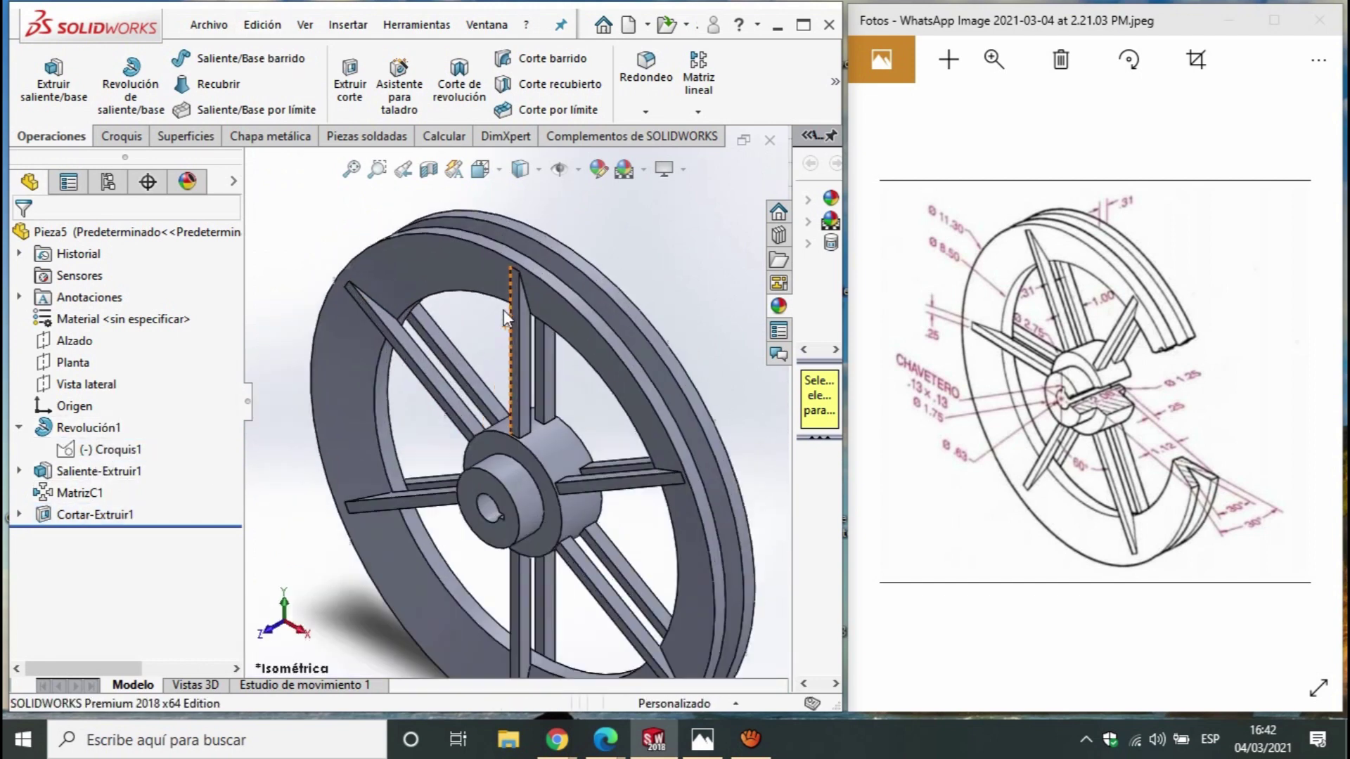
pyautogui.scroll(-3, 562, 436)
pyautogui.moveTo(621, 566)
pyautogui.mouseDown(button='middle')
pyautogui.moveTo(640, 476)
pyautogui.moveTo(734, 434)
pyautogui.moveTo(274, 626)
pyautogui.mouseUp(button='middle')
pyautogui.press('f')
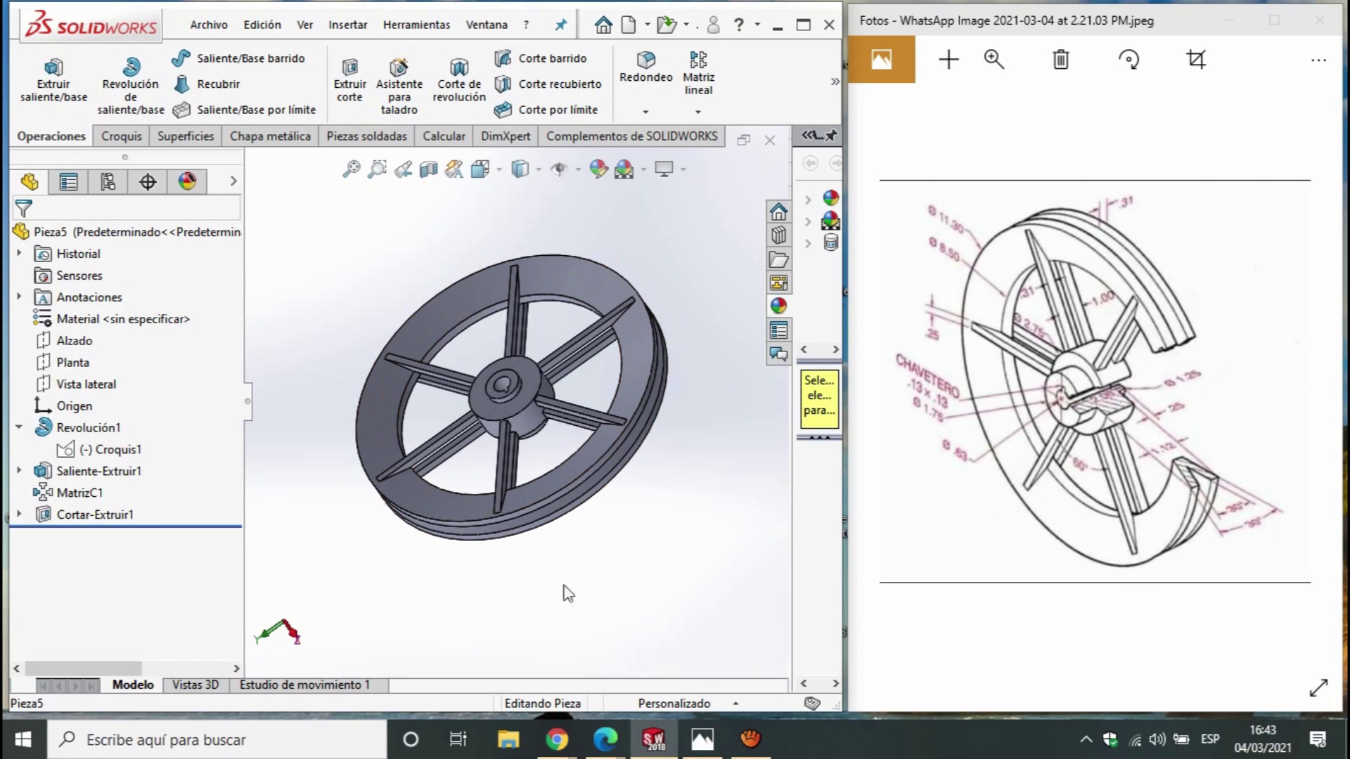
pyautogui.click(745, 743)
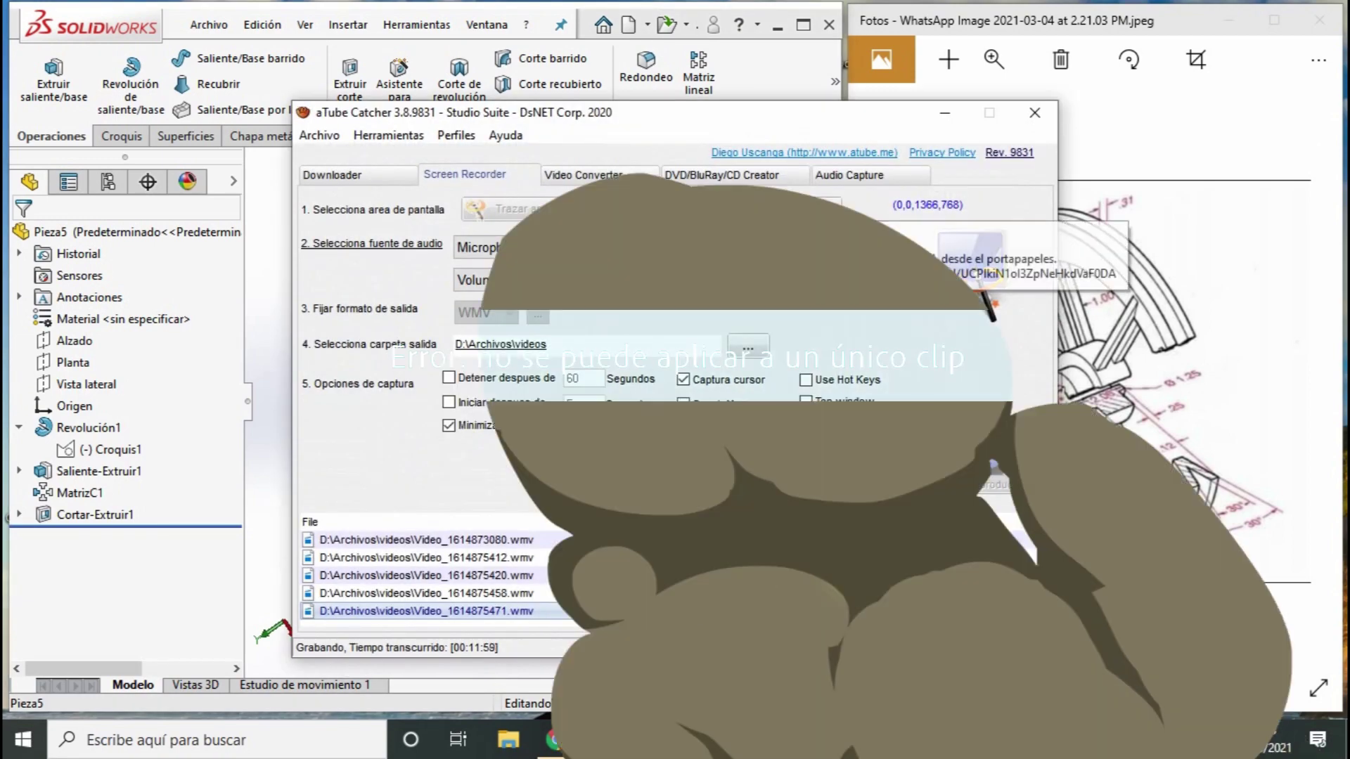